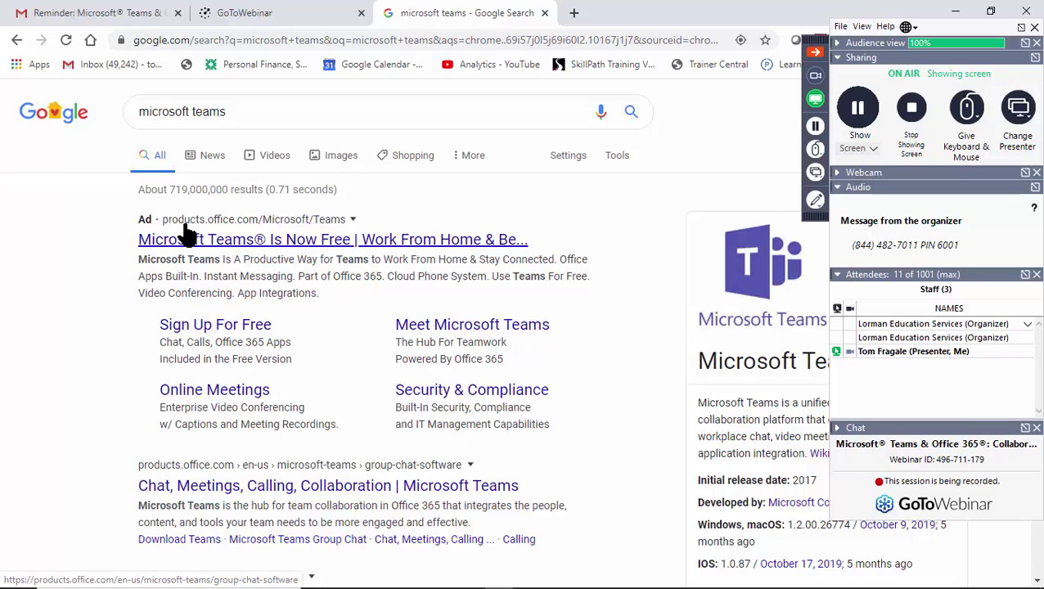
Open the Microsoft Teams product page from the Google ad and sign in to Teams on the web.
left_click(261, 241)
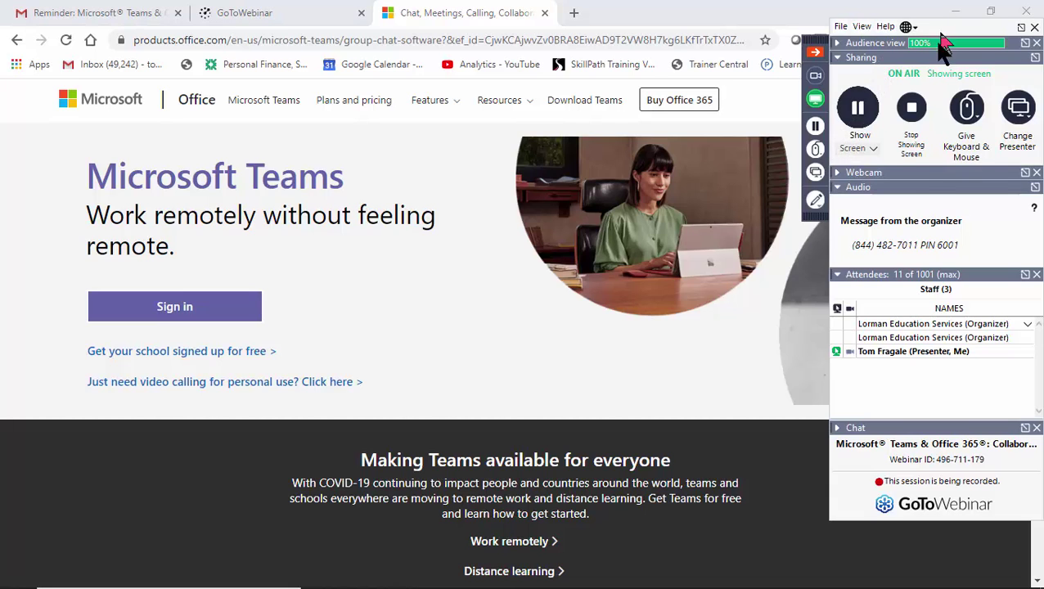
left_click_drag(940, 37, 936, 173)
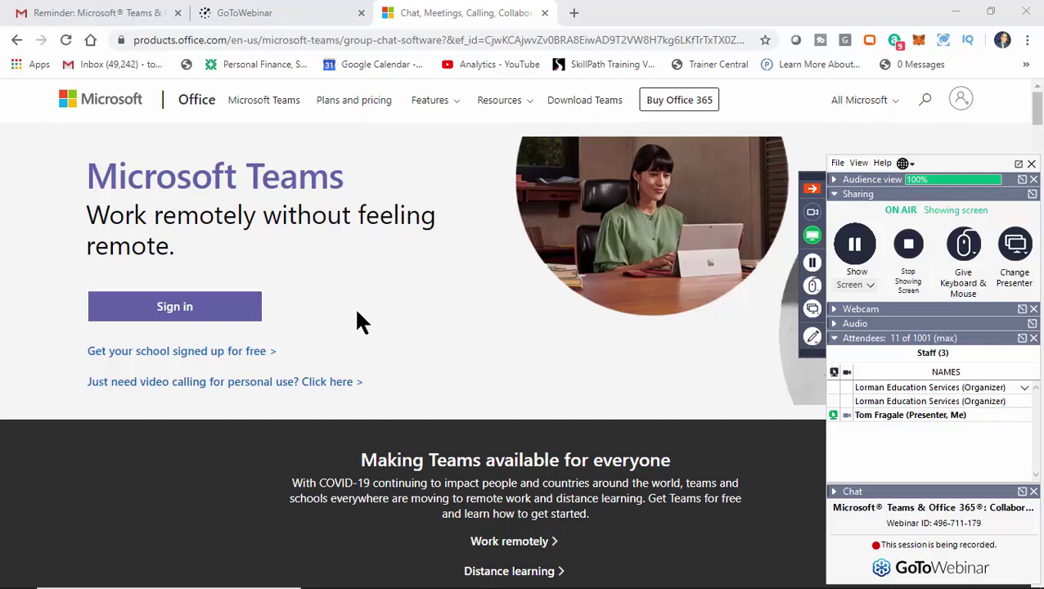
left_click(186, 316)
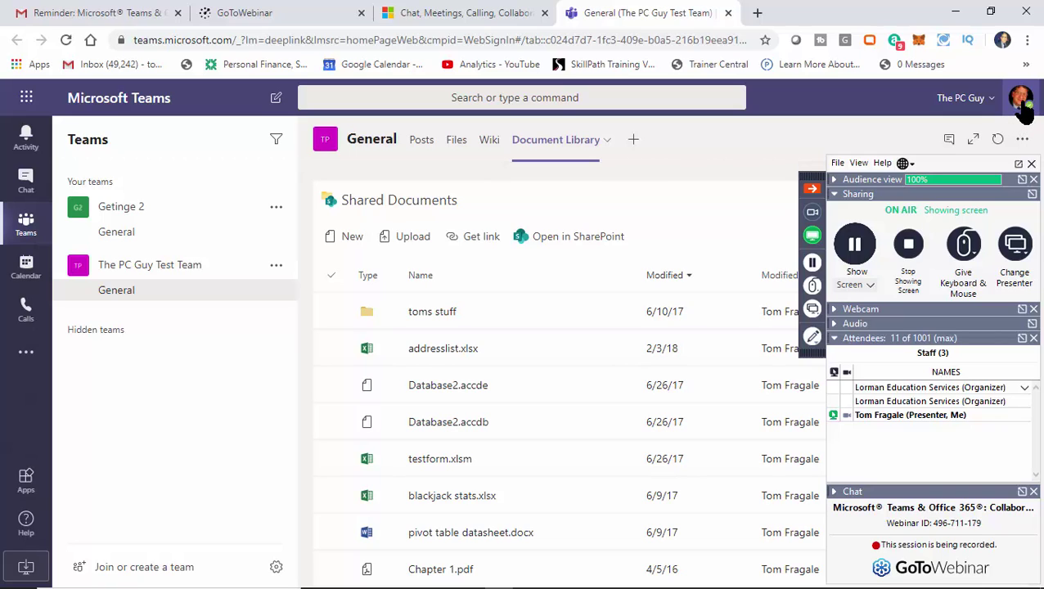
Sign out of Teams on the web from the account profile menu.
left_click(1021, 102)
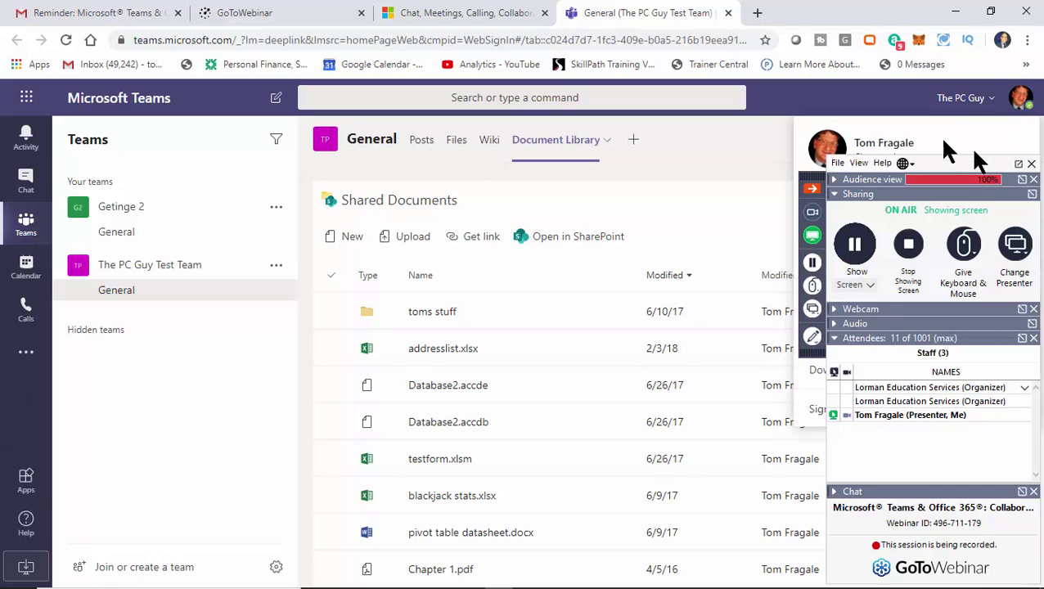
left_click(813, 189)
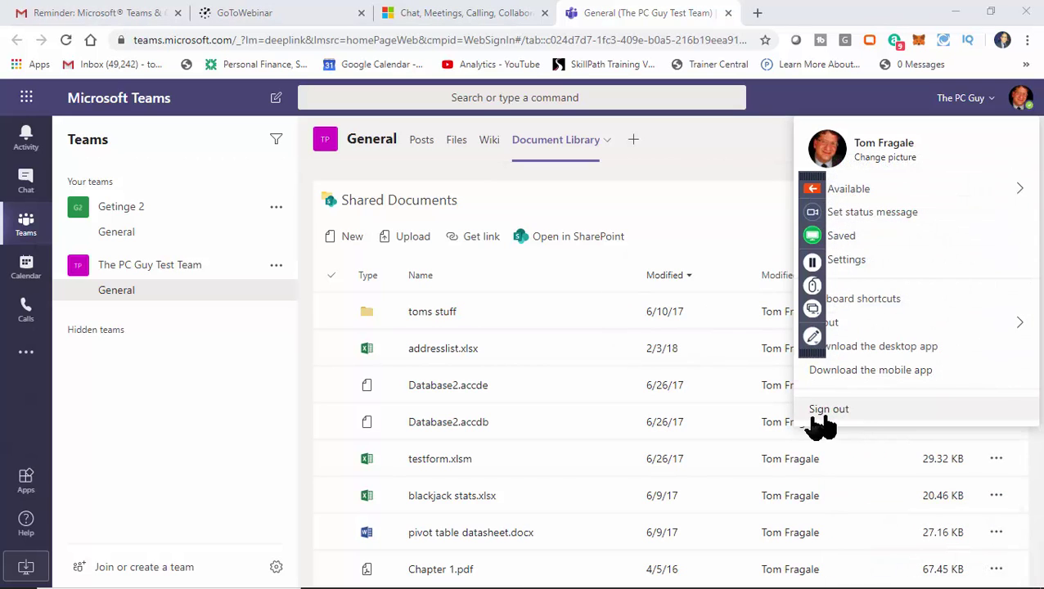
left_click(839, 413)
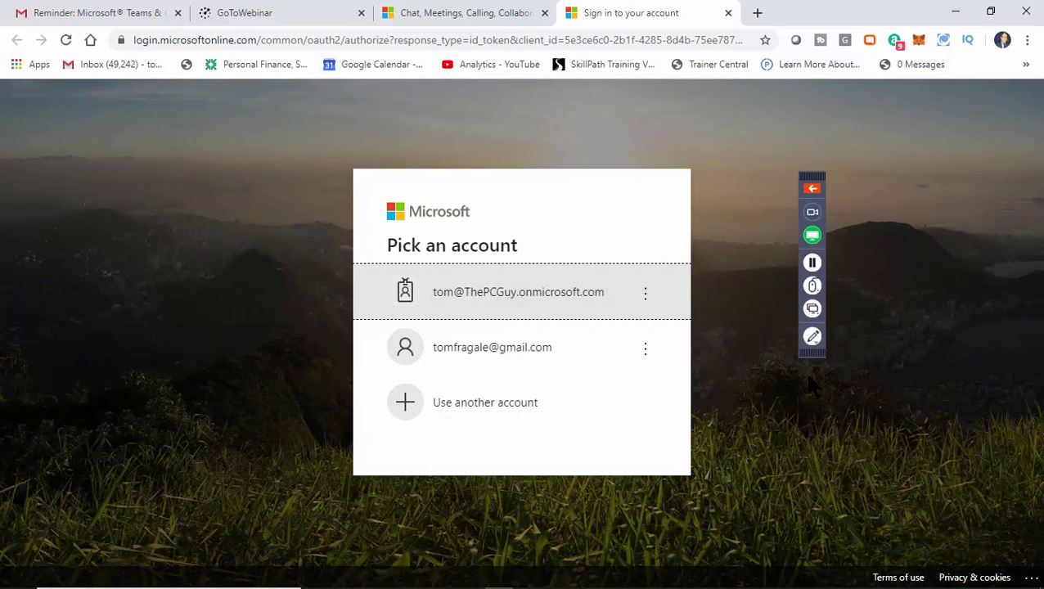
Sign back in with the work account, stay signed in, use the web app, and minimize Chrome.
left_click(543, 302)
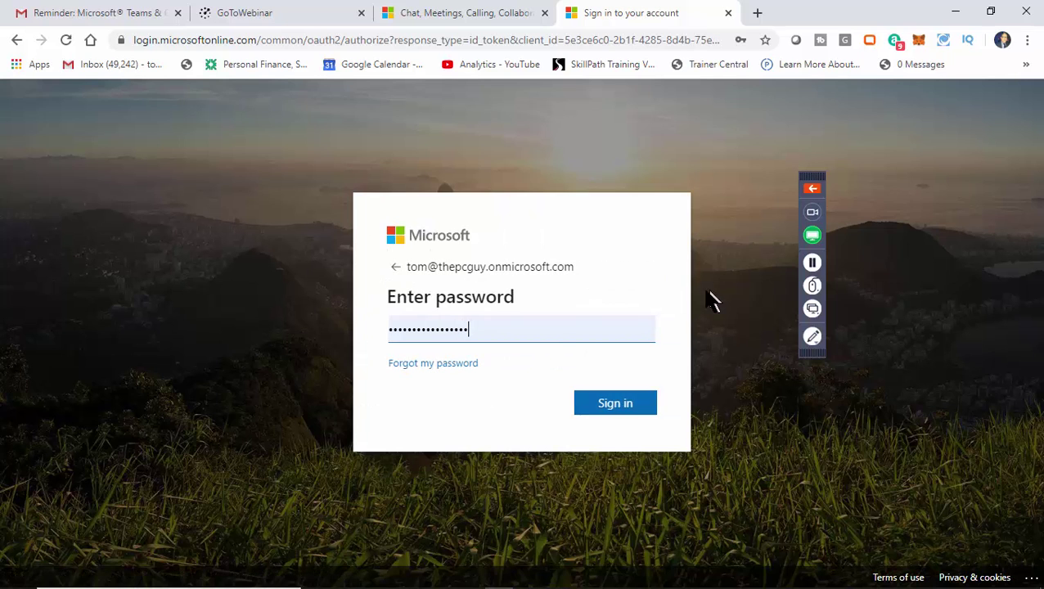
left_click(625, 413)
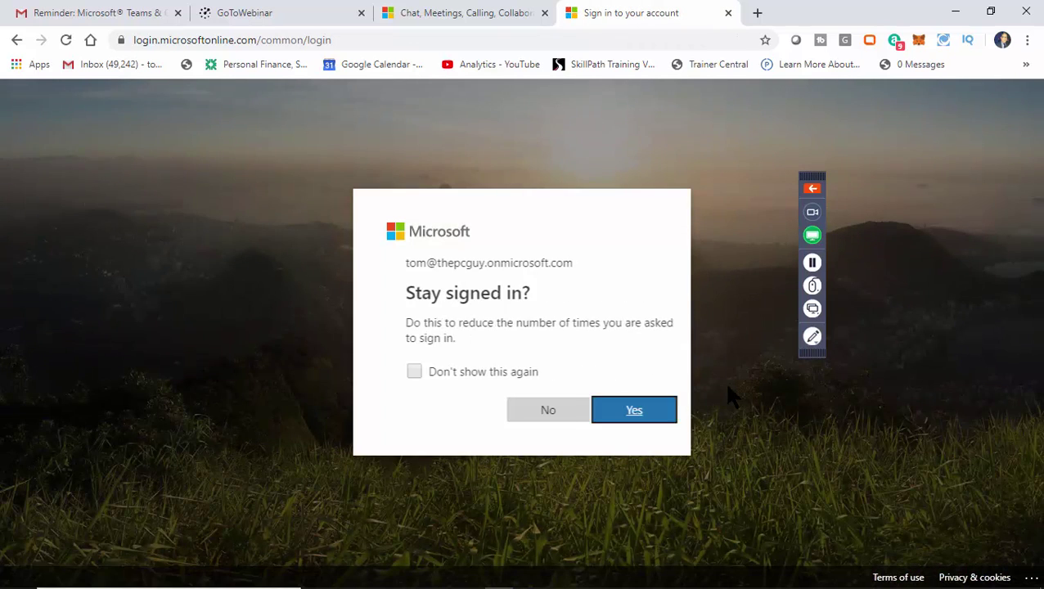
left_click(619, 417)
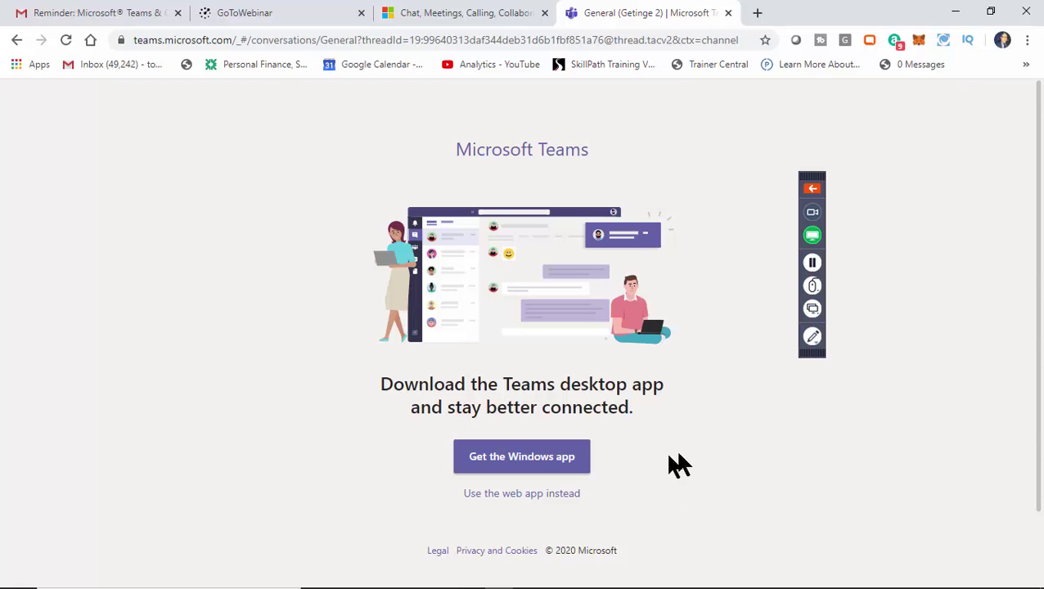
left_click(518, 496)
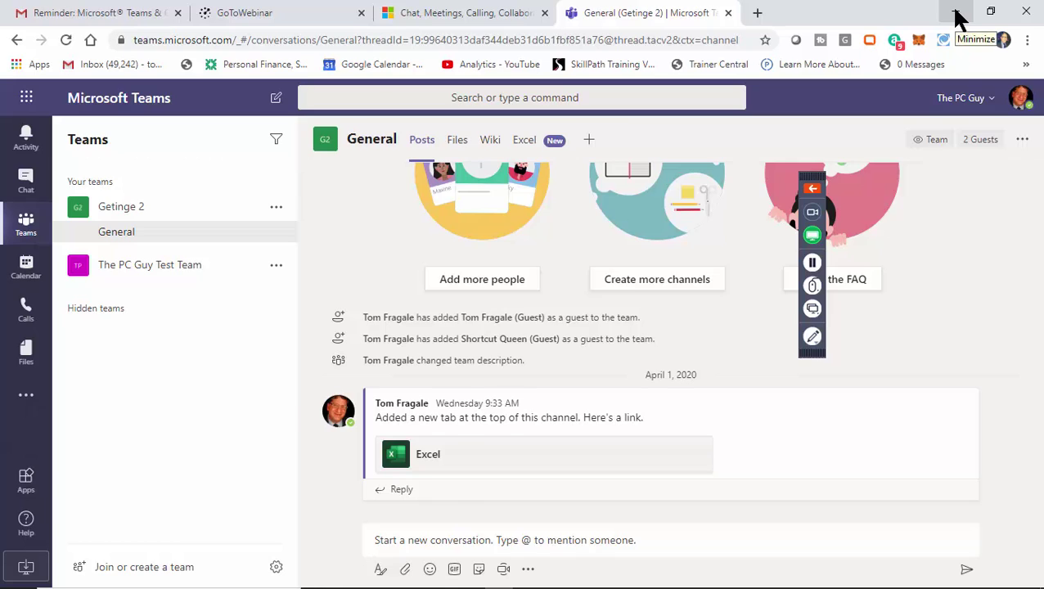
left_click(956, 14)
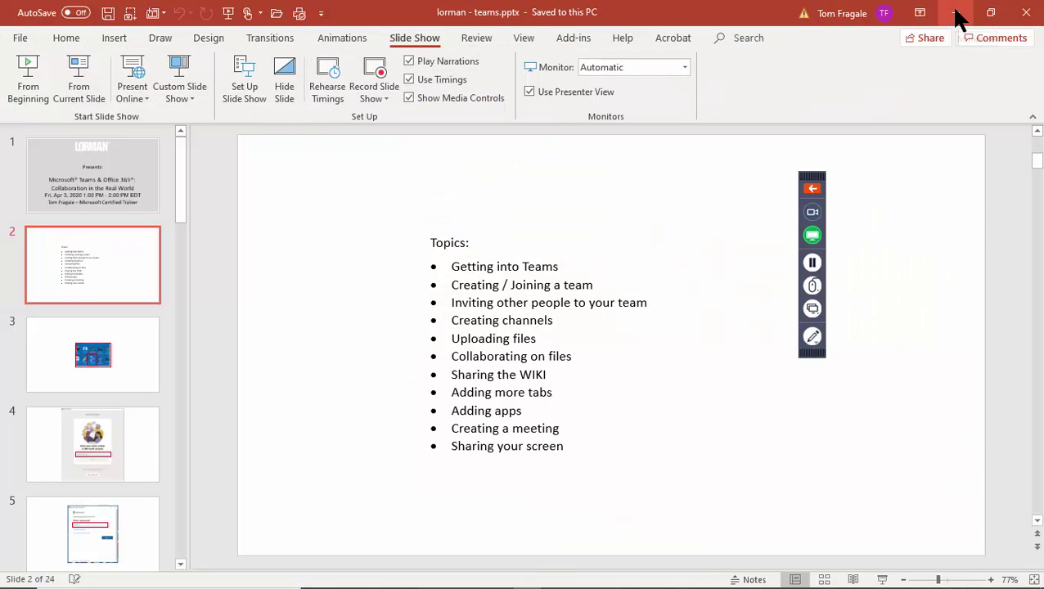
Minimize the lorman - teams PowerPoint window to reveal the desktop.
left_click(959, 17)
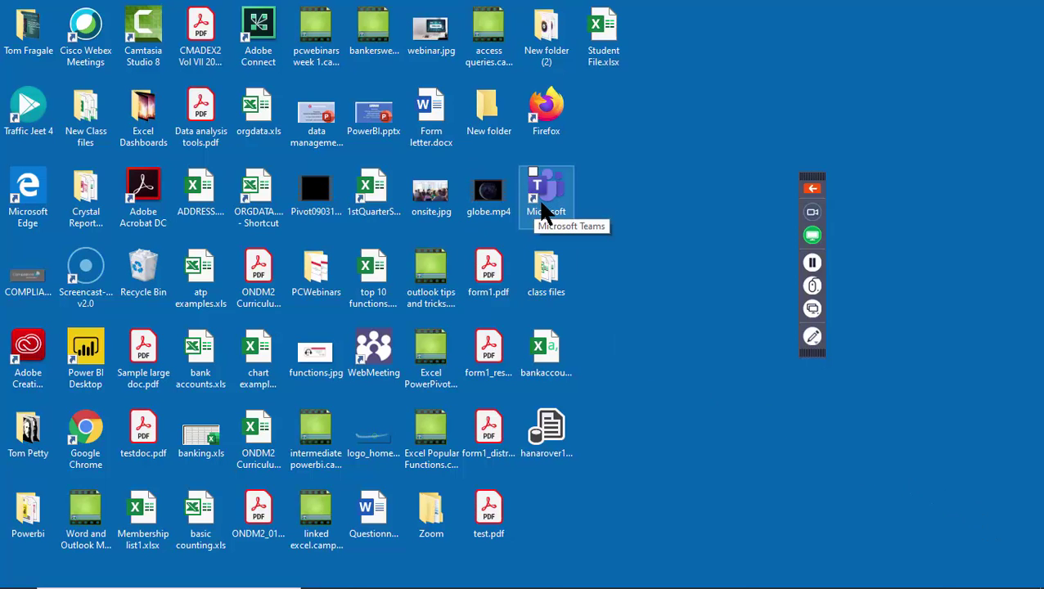
Launch the Teams desktop app from its shortcut and get past the welcome screen.
left_click(548, 211)
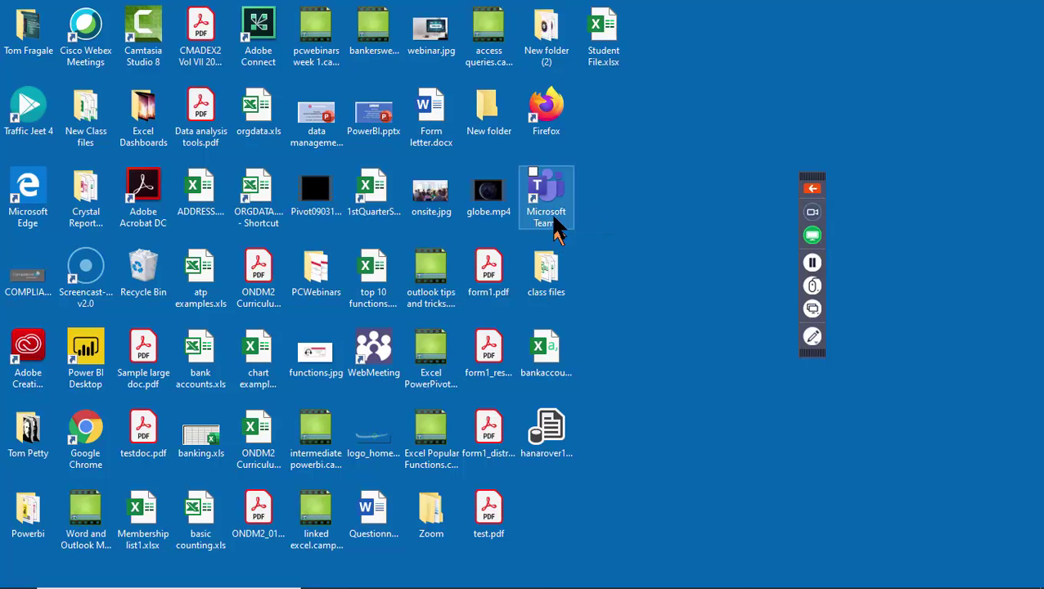
double_click(547, 197)
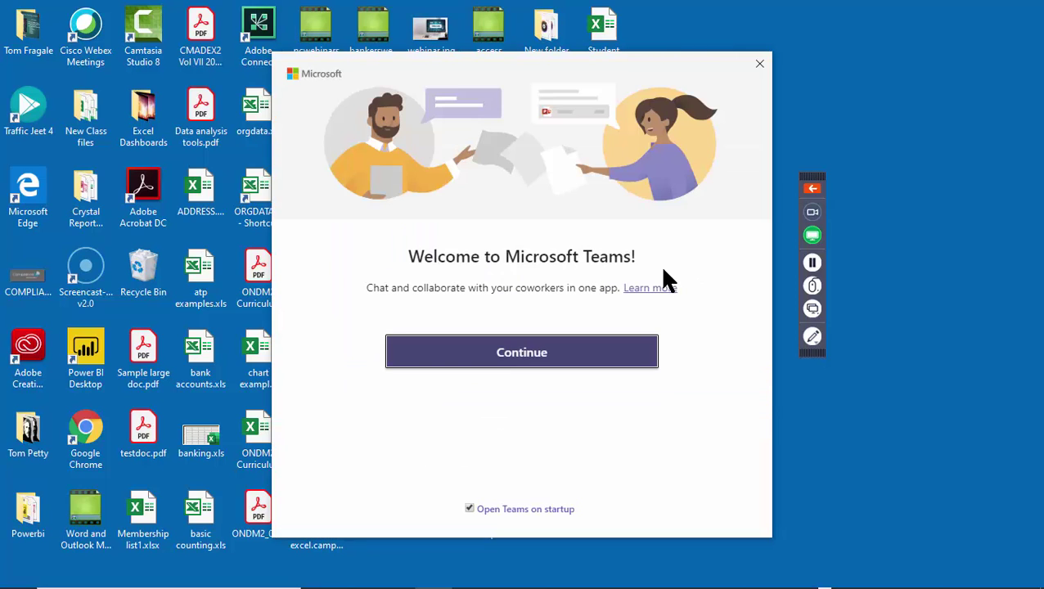
left_click(521, 360)
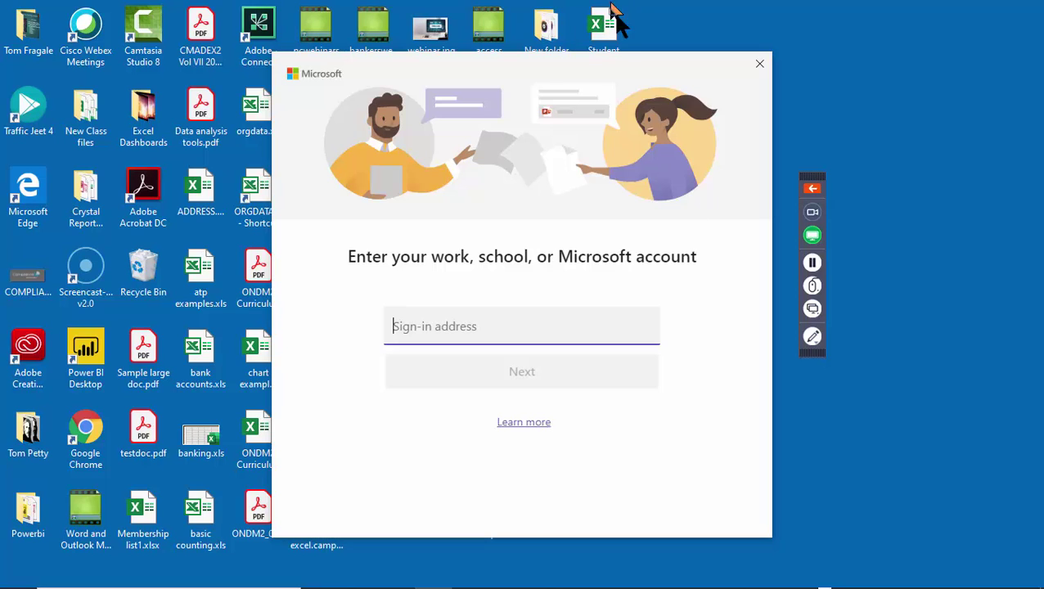
Sign out of Teams in Chrome, then hide the browser.
mouse_move(583, 586)
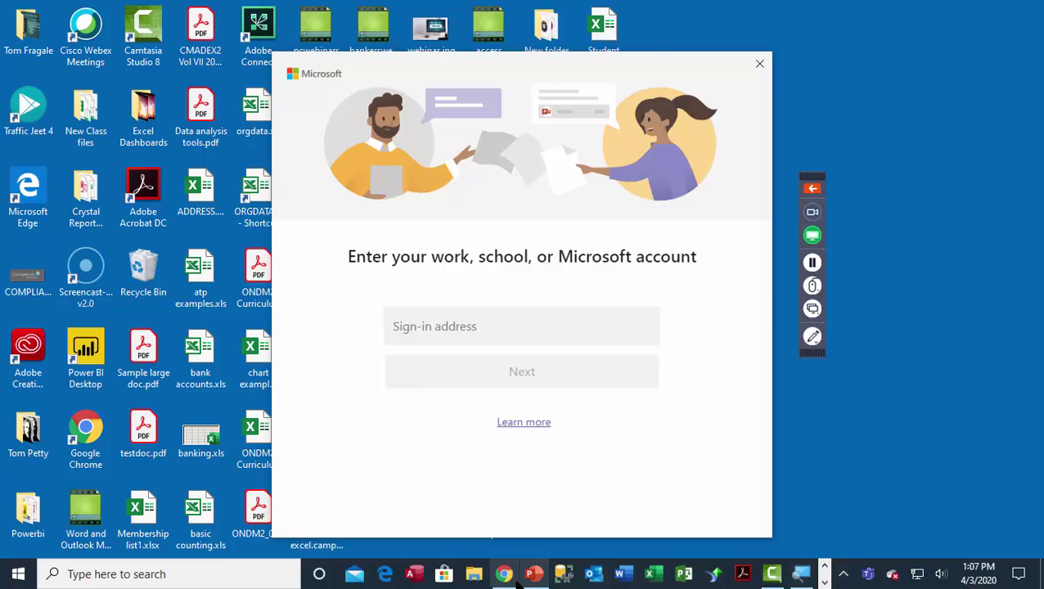
left_click(504, 574)
left_click(1017, 106)
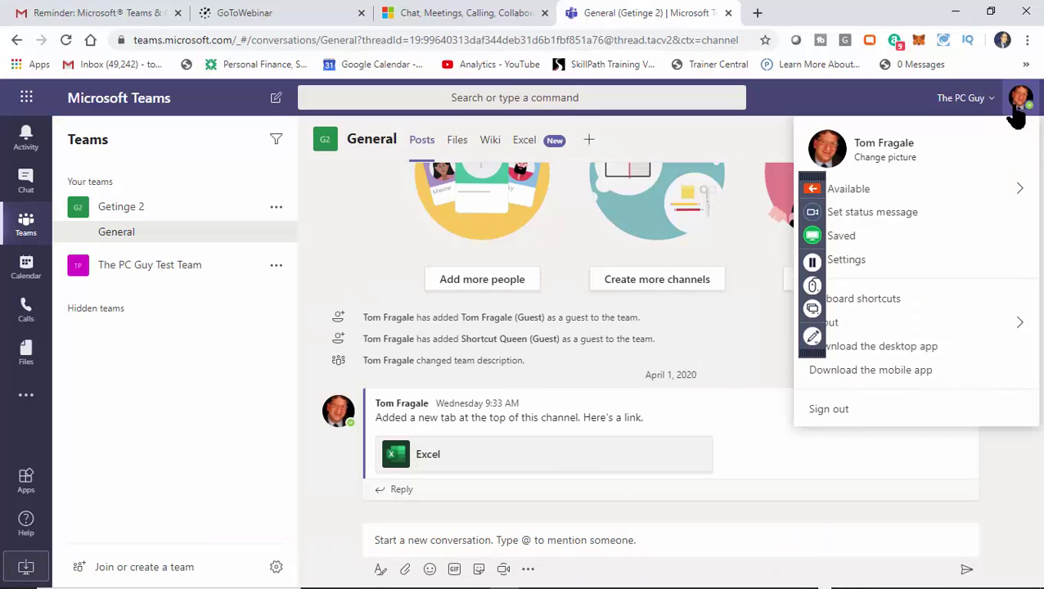
left_click(820, 411)
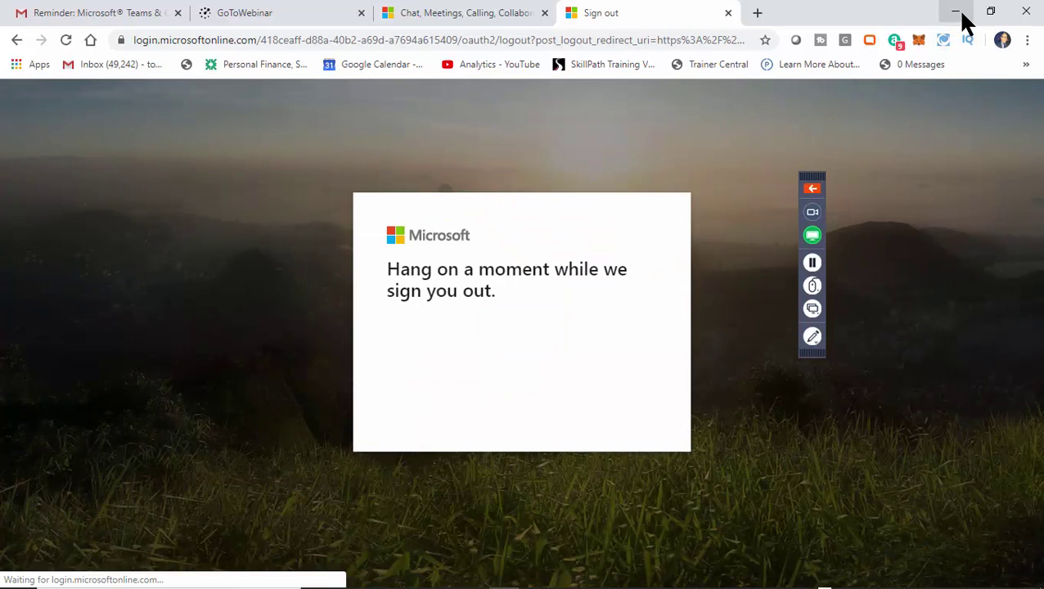
left_click(956, 12)
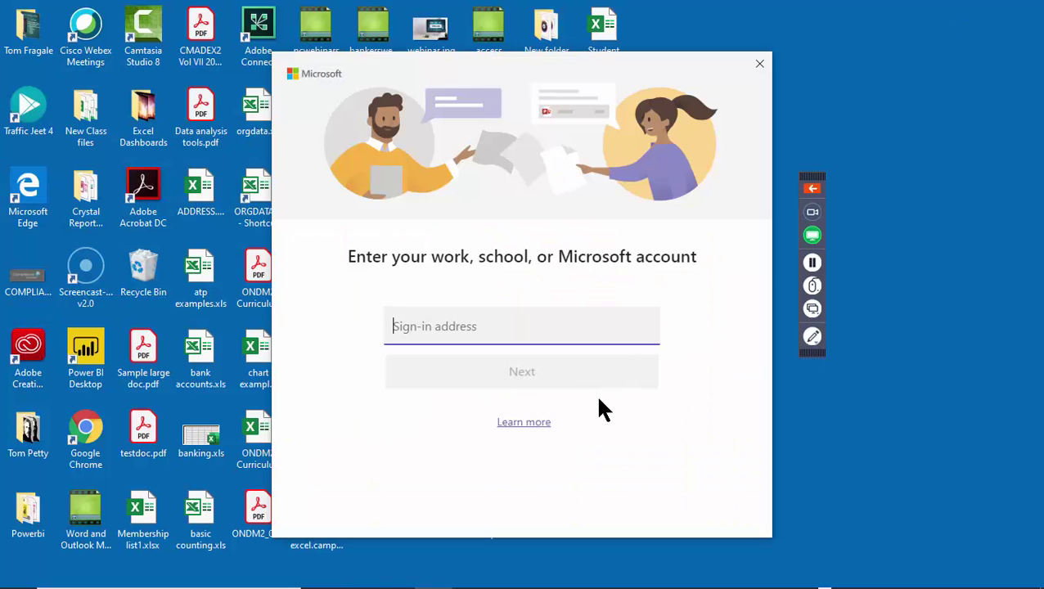
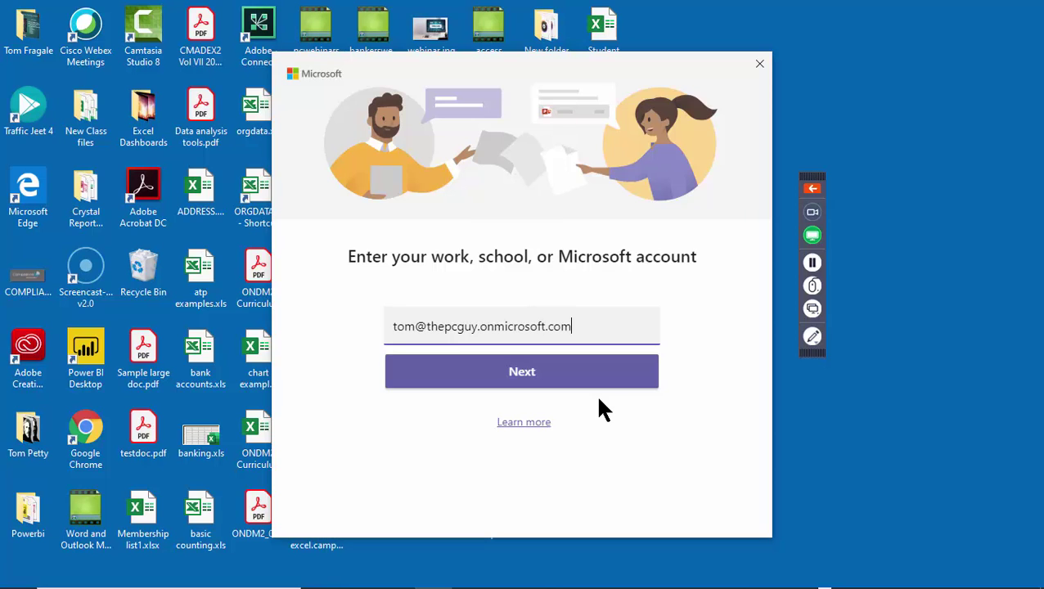
Enter the work account e-mail address in the desktop sign-in and submit it.
left_click(497, 378)
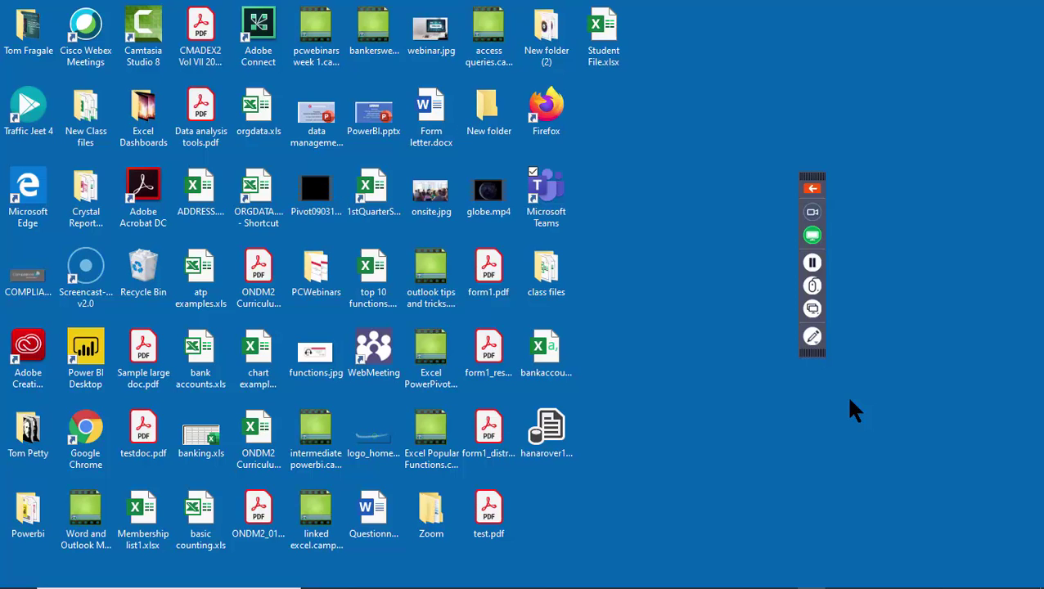
Sign in to Teams in Chrome with the work account, staying signed in, and use the web app.
mouse_move(614, 583)
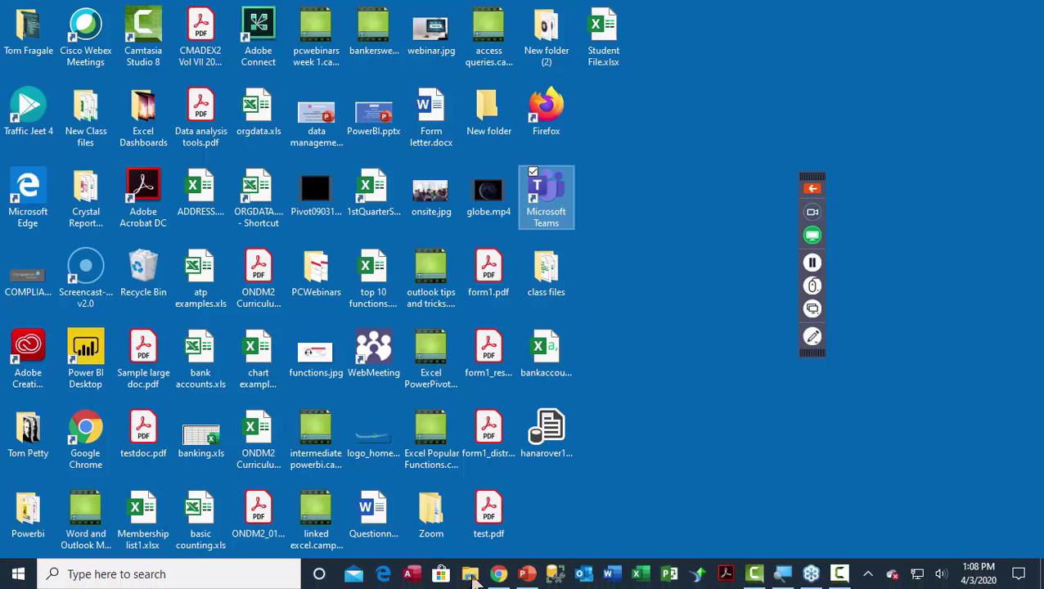
left_click(498, 575)
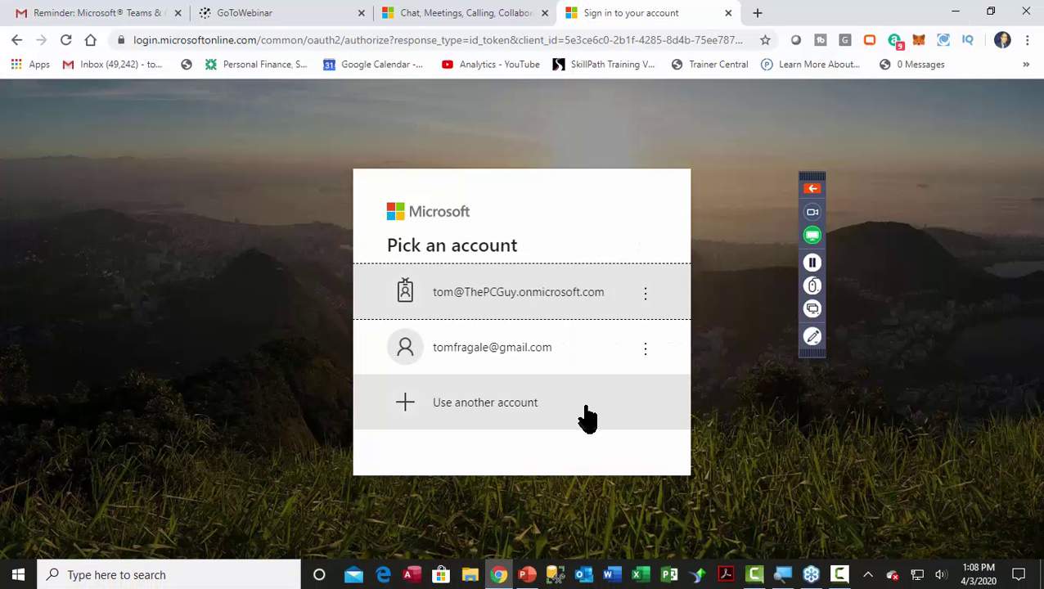
left_click(487, 299)
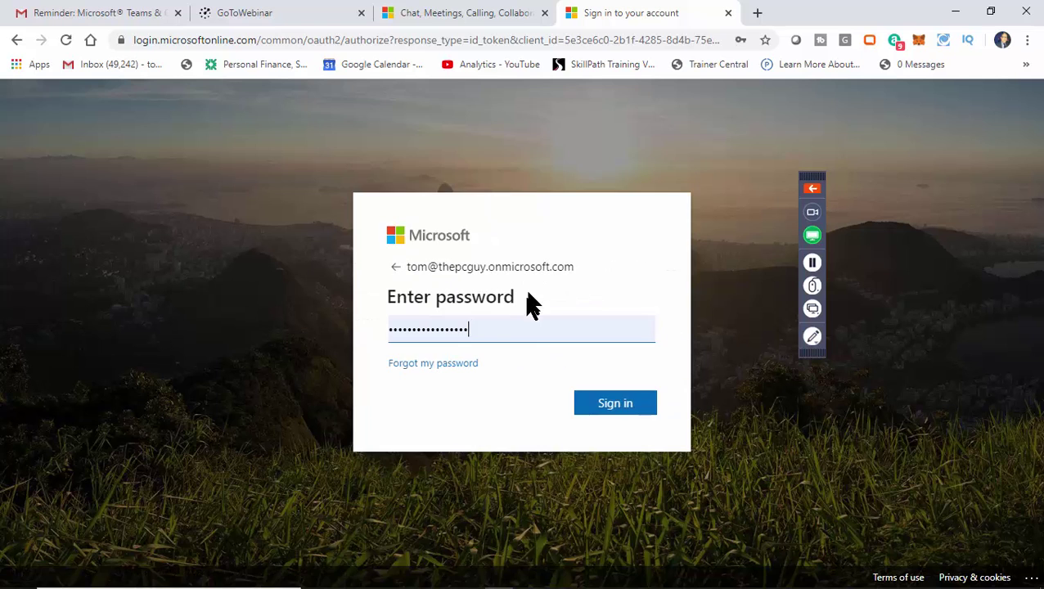
left_click(600, 408)
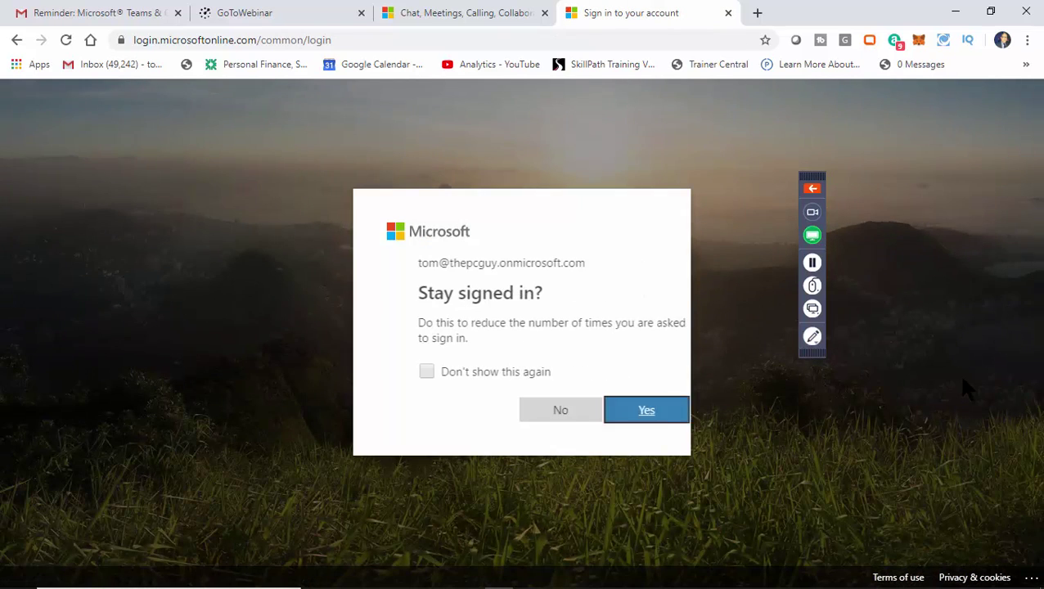
left_click(418, 375)
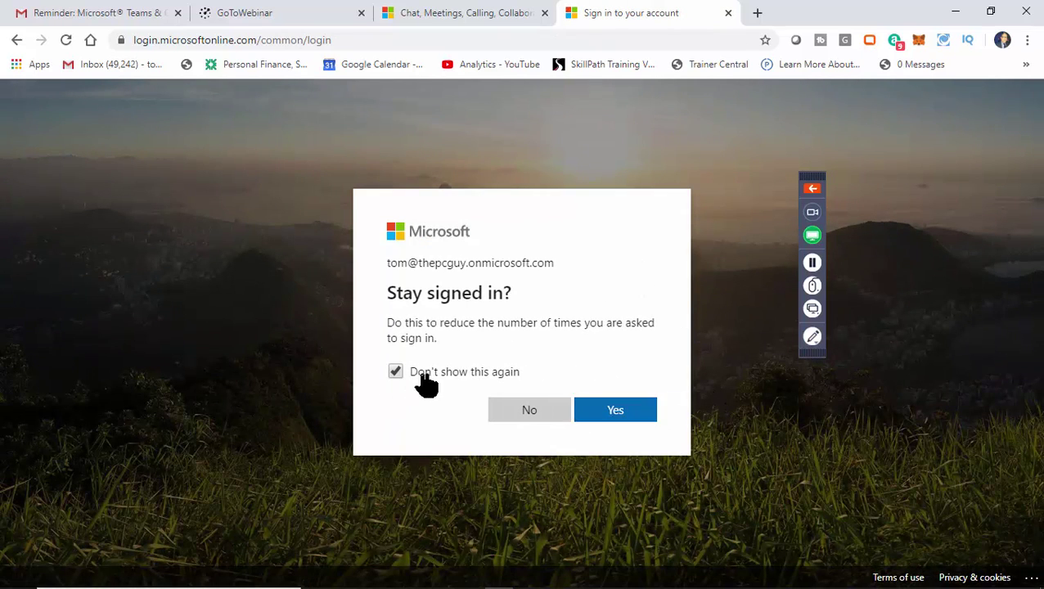
left_click(615, 413)
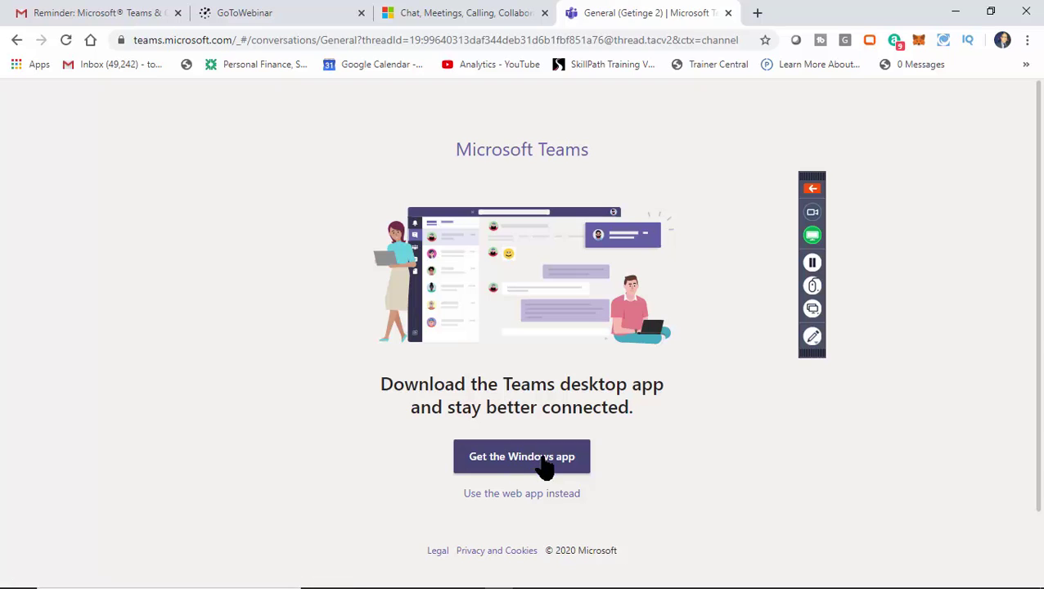
left_click(524, 498)
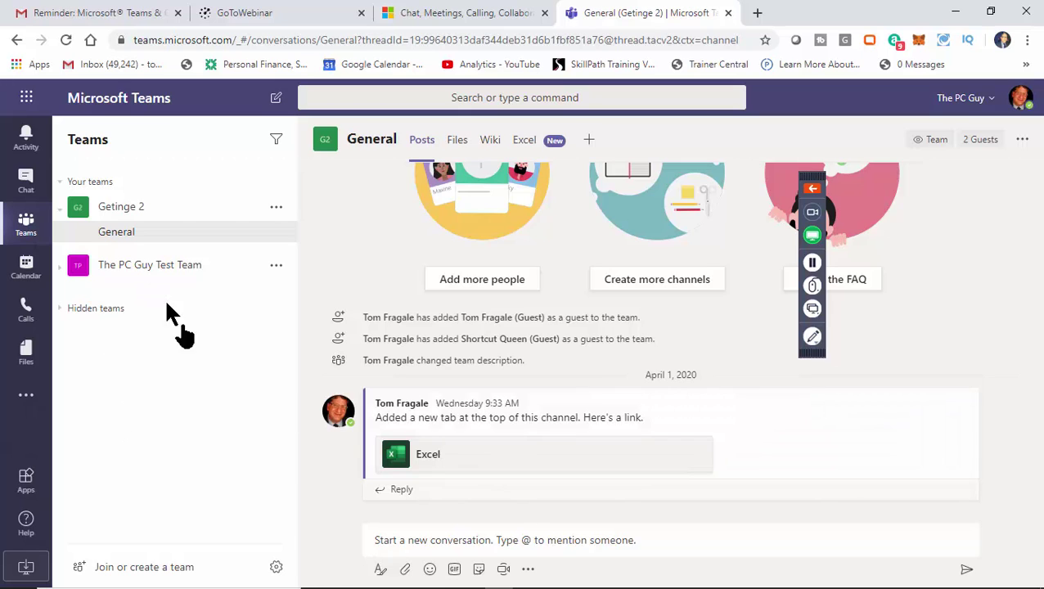
Bring the PowerPoint deck to the front and show slide 3.
mouse_move(411, 578)
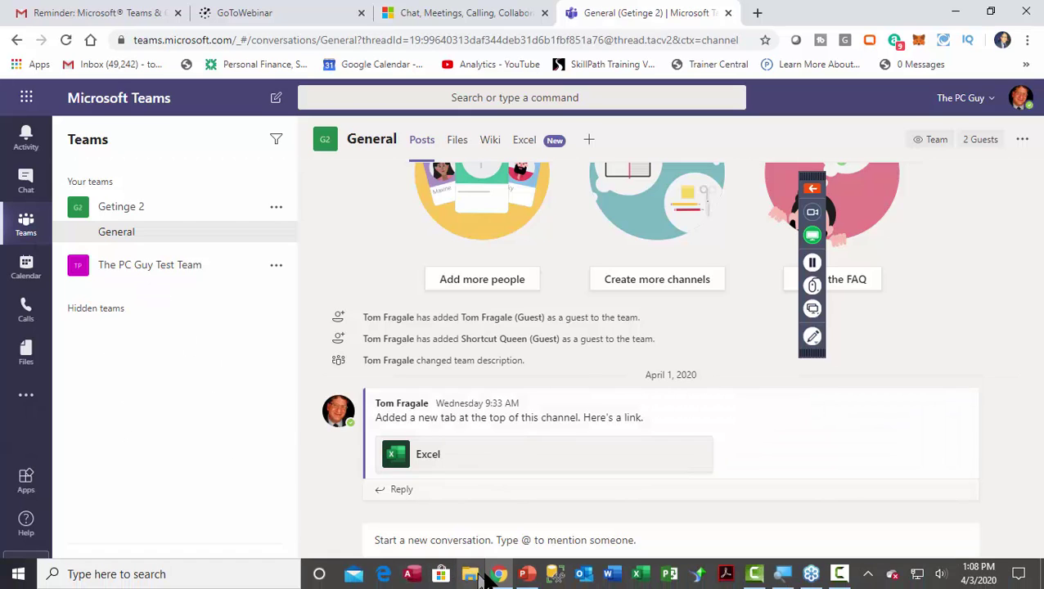
left_click(528, 575)
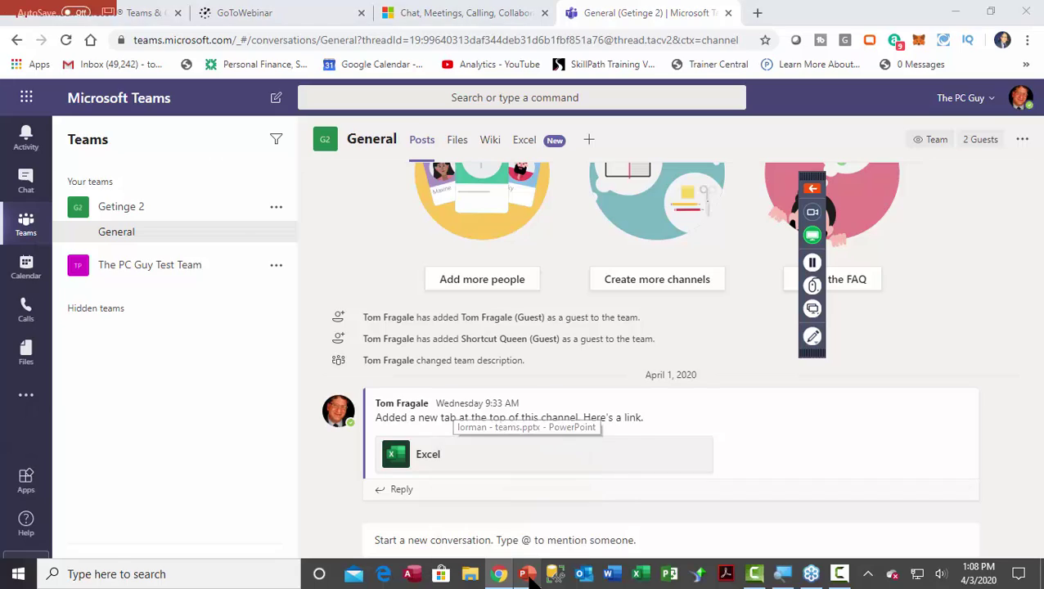
left_click(97, 366)
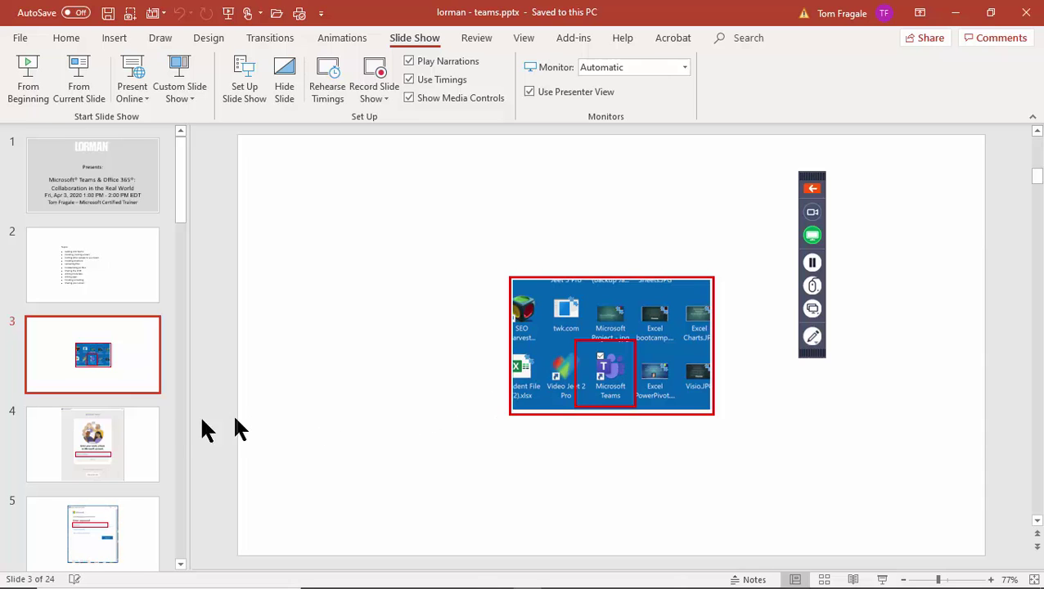
Step through slides 4, 5, 6 and 7 of the lorman - teams deck.
left_click(131, 446)
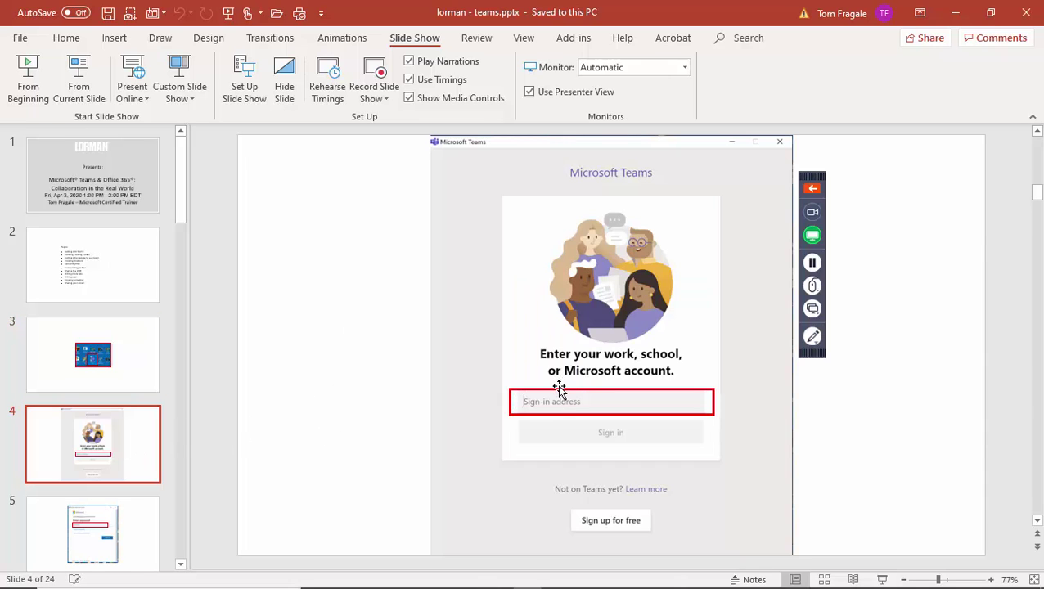
left_click(124, 513)
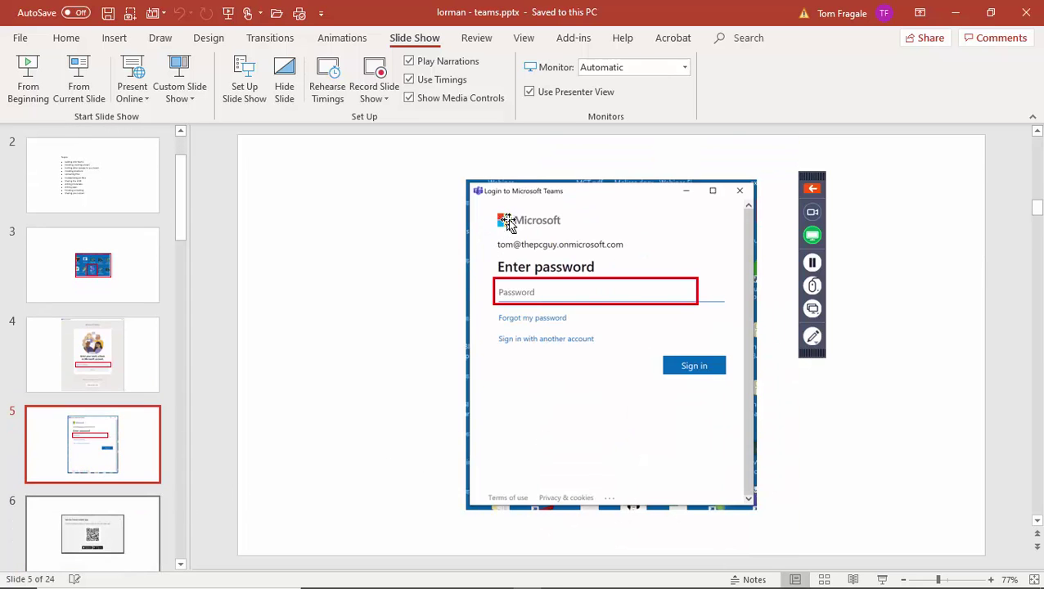
left_click(115, 543)
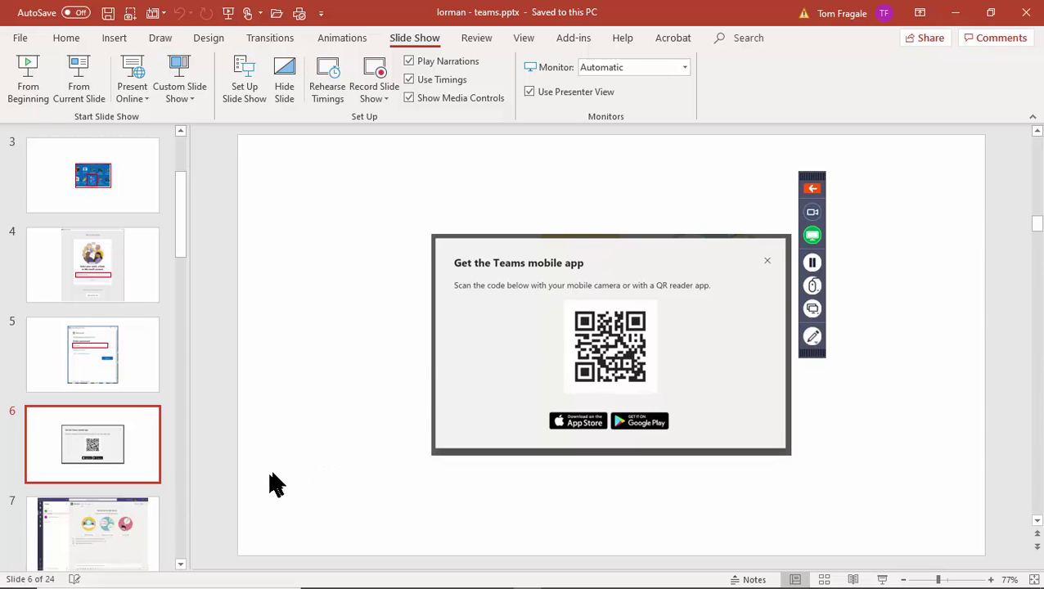
left_click(111, 555)
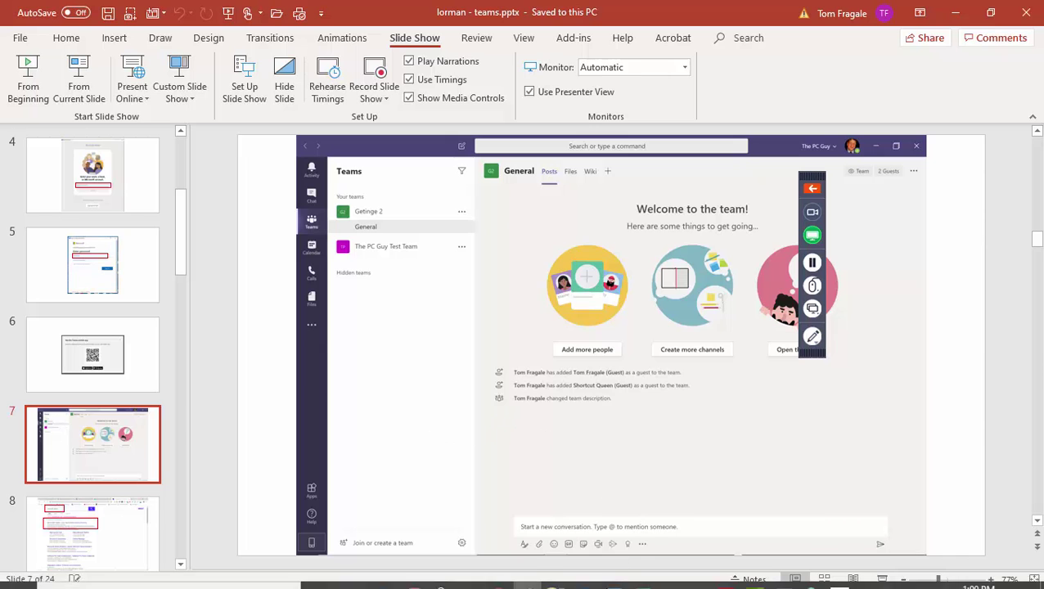
mouse_move(624, 584)
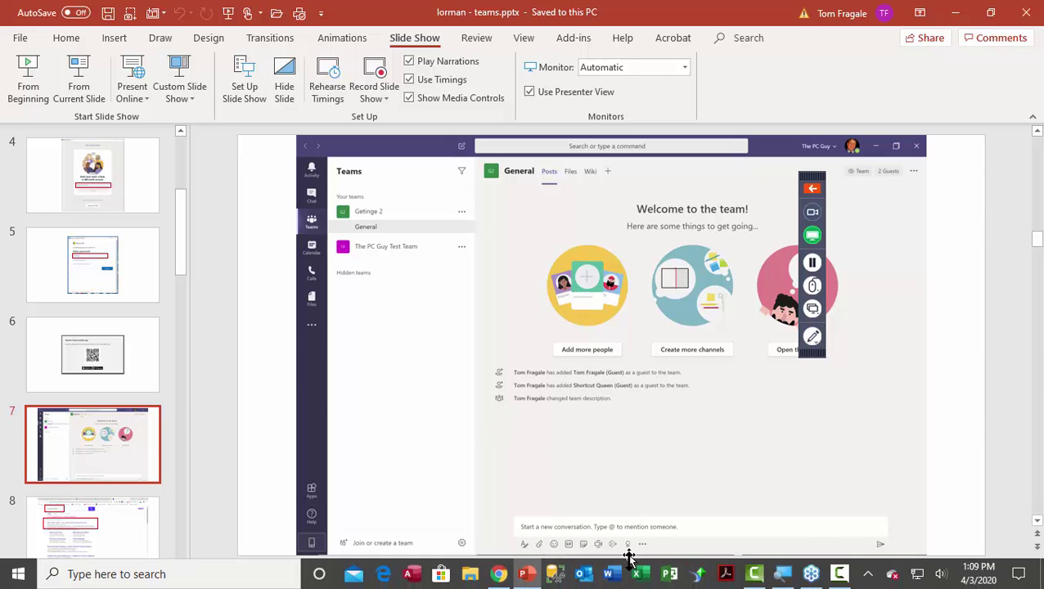
Return to Teams in Chrome, scroll the General channel posts to the top, and open the Office 365 app launcher.
left_click(499, 574)
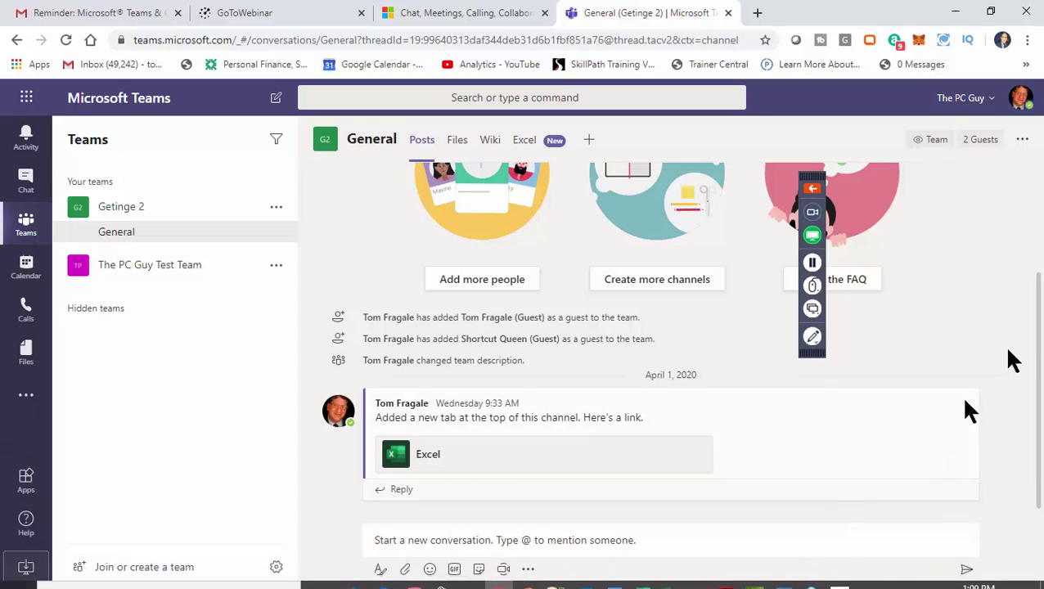
left_click_drag(1042, 311, 1042, 161)
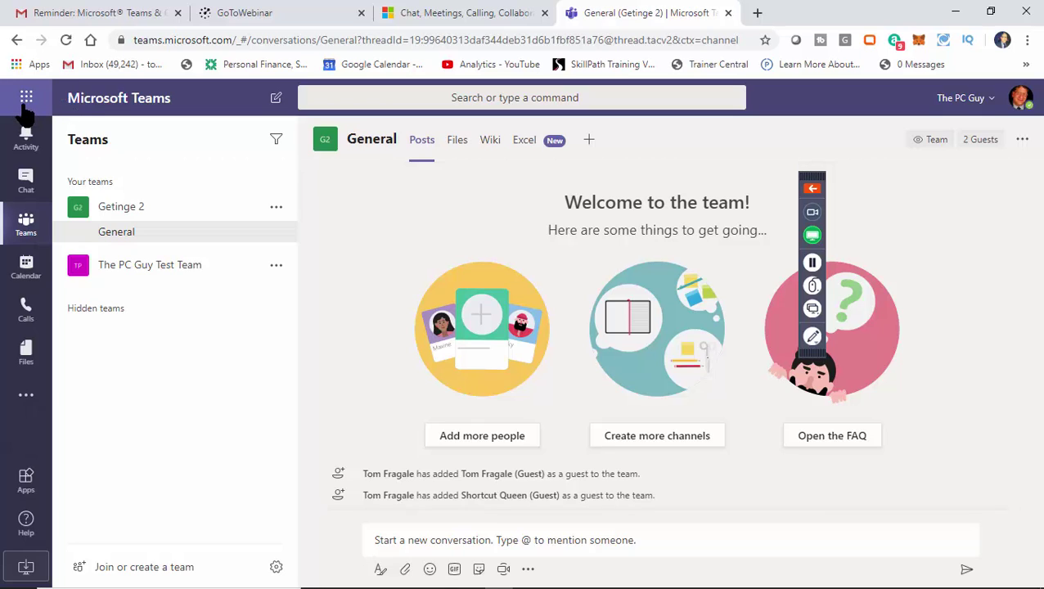
left_click(26, 99)
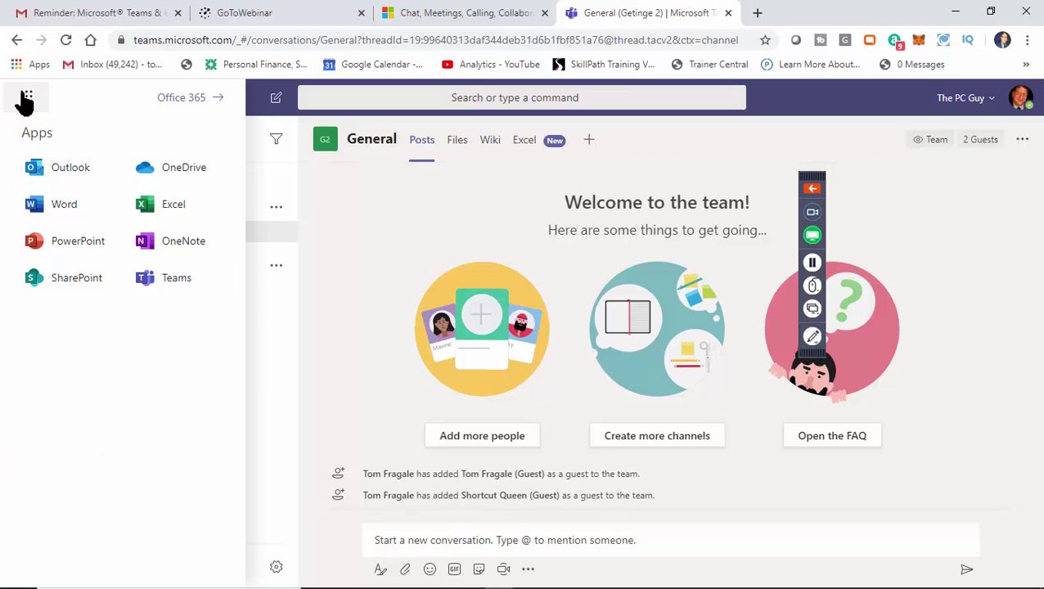
Dismiss the Office 365 apps list to return to the General channel welcome page.
left_click(260, 114)
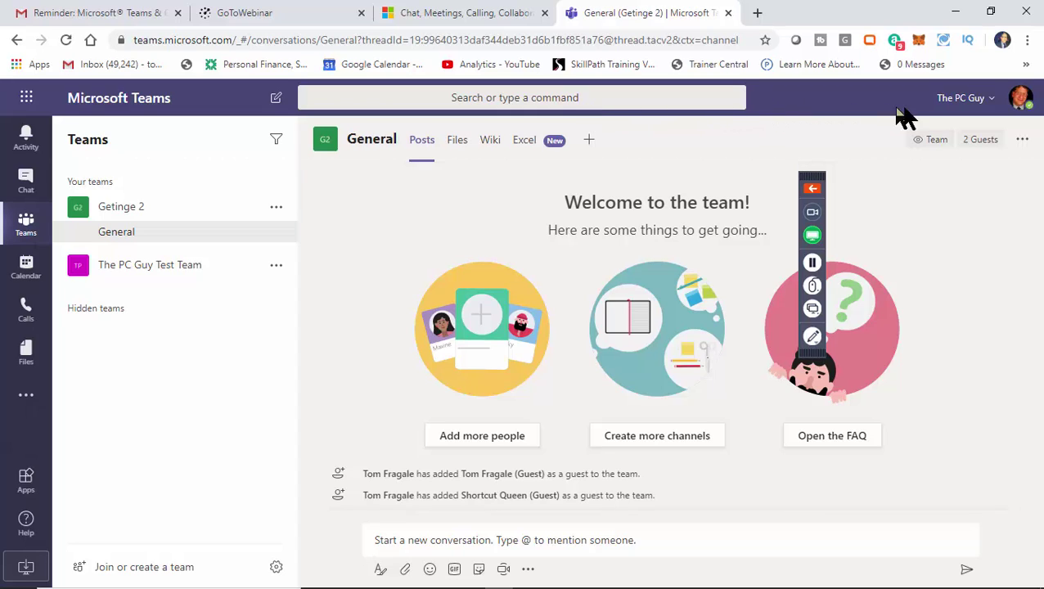
Check the account's organisation list, then open Settings from the profile menu.
left_click(994, 101)
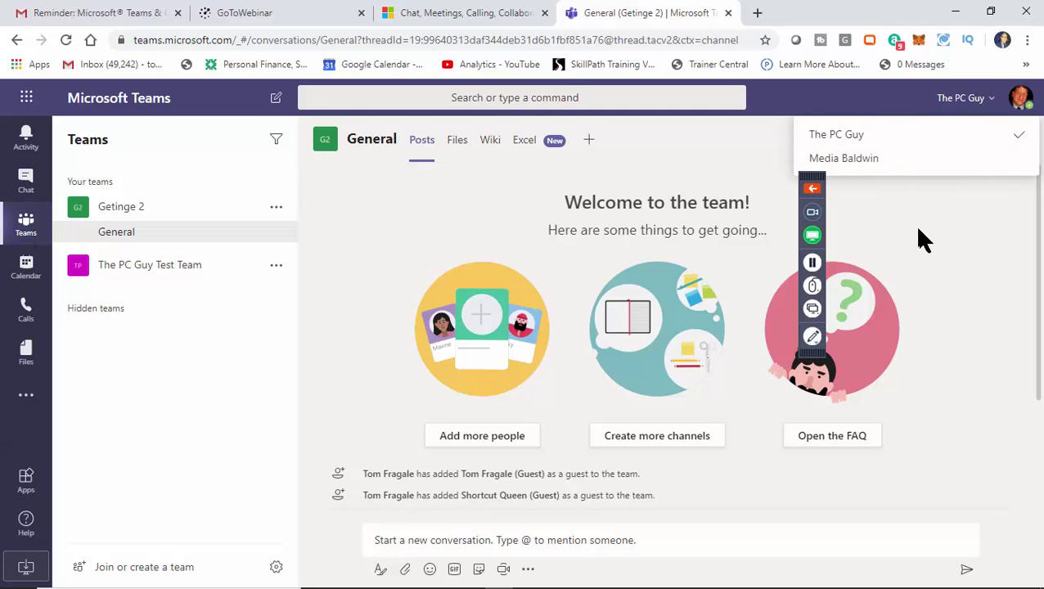
left_click(934, 206)
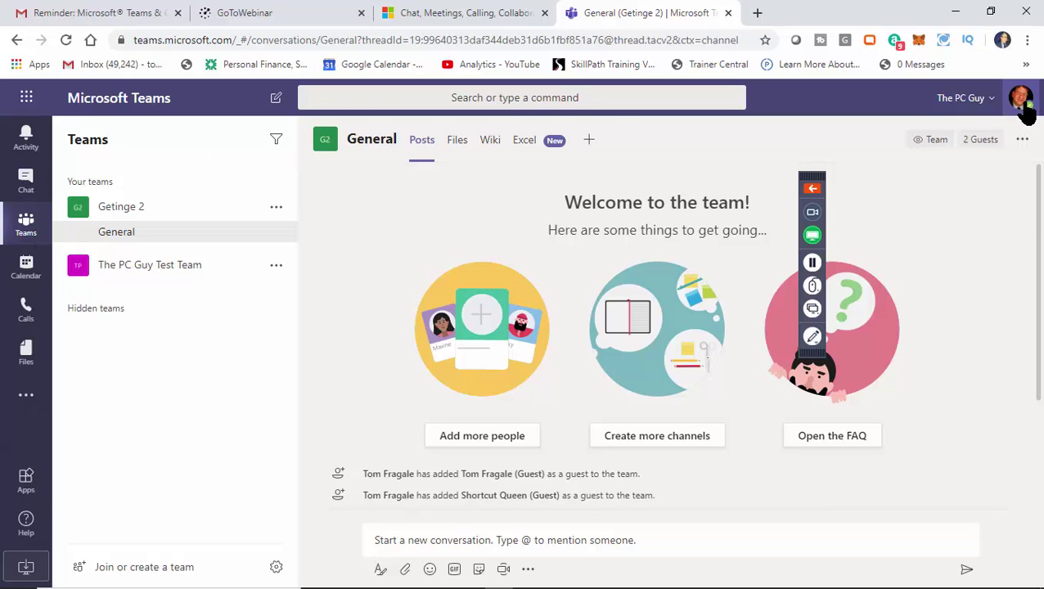
left_click(1023, 102)
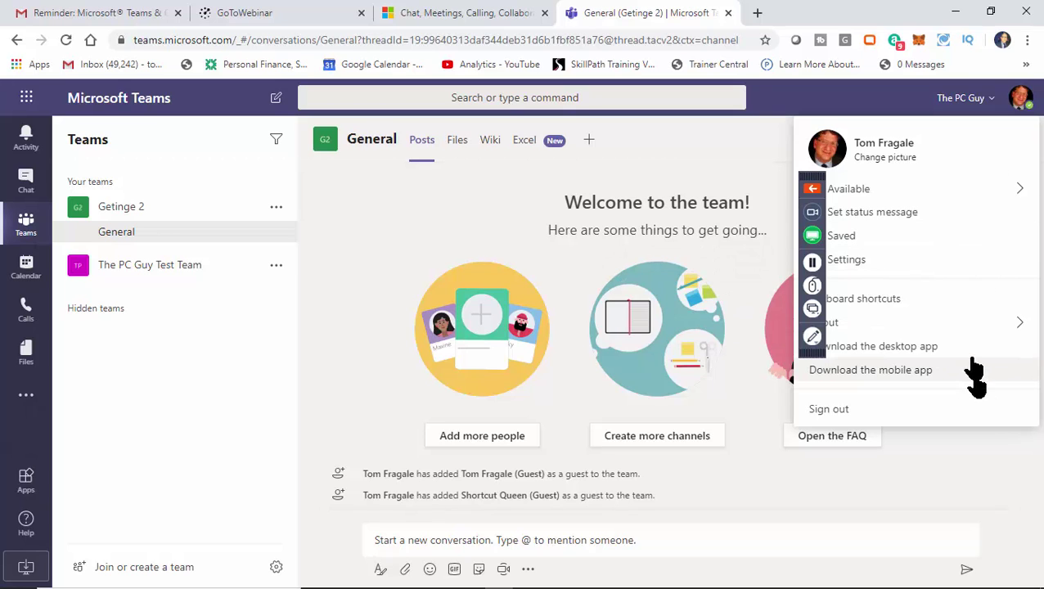
left_click_drag(816, 187, 1038, 434)
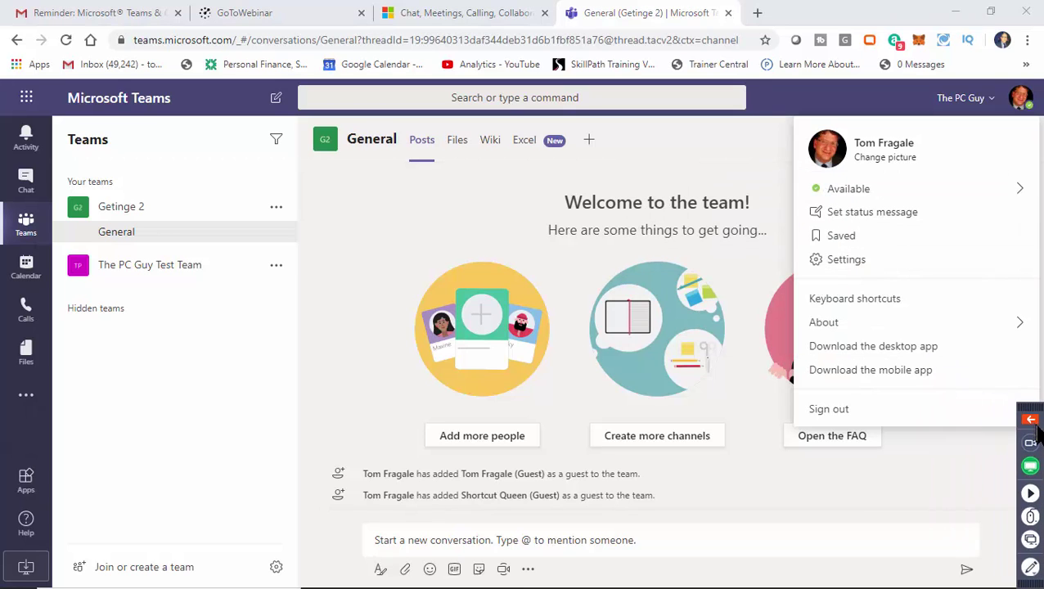
mouse_move(924, 190)
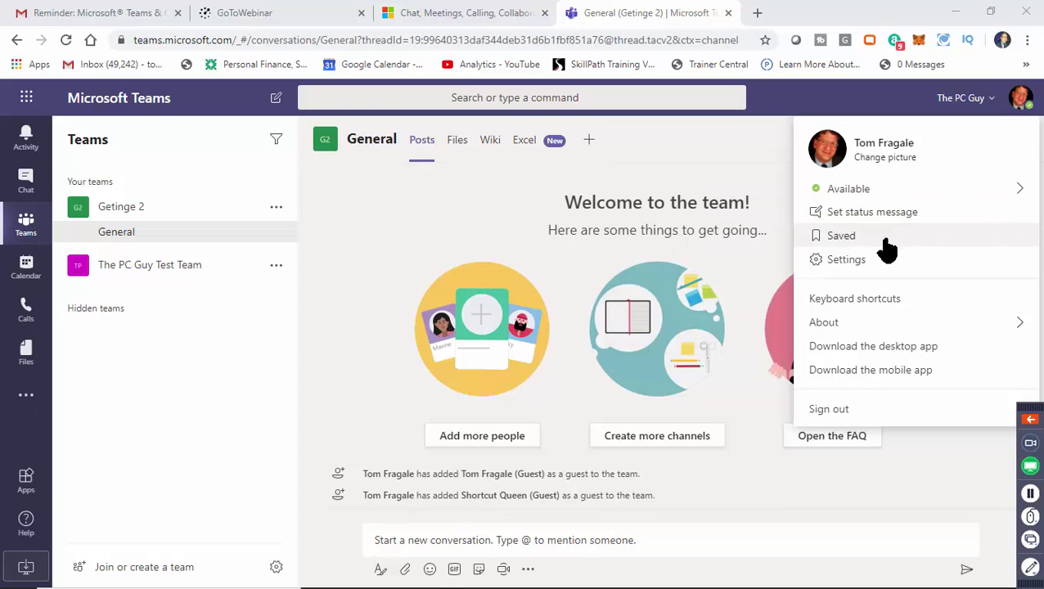
left_click(846, 260)
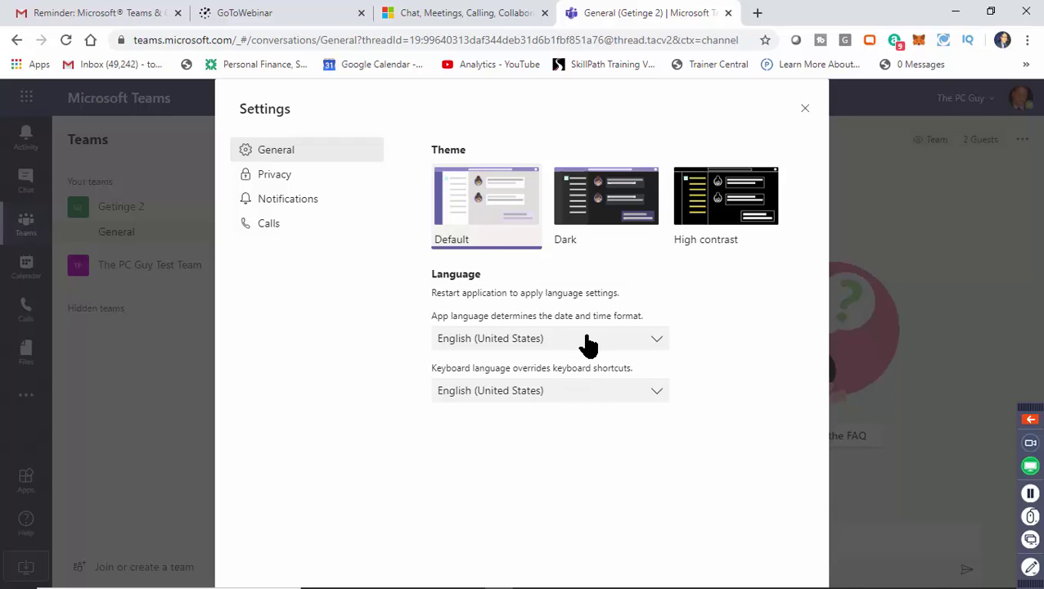
Glance at the app language list, then view the Privacy and Notifications settings.
left_click(656, 347)
left_click(657, 356)
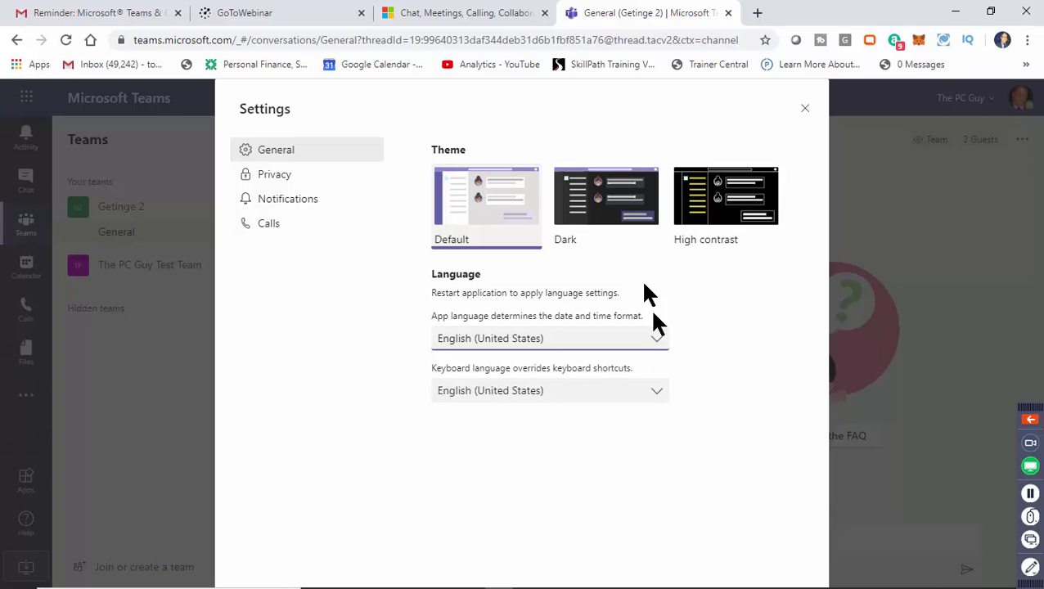
left_click(298, 180)
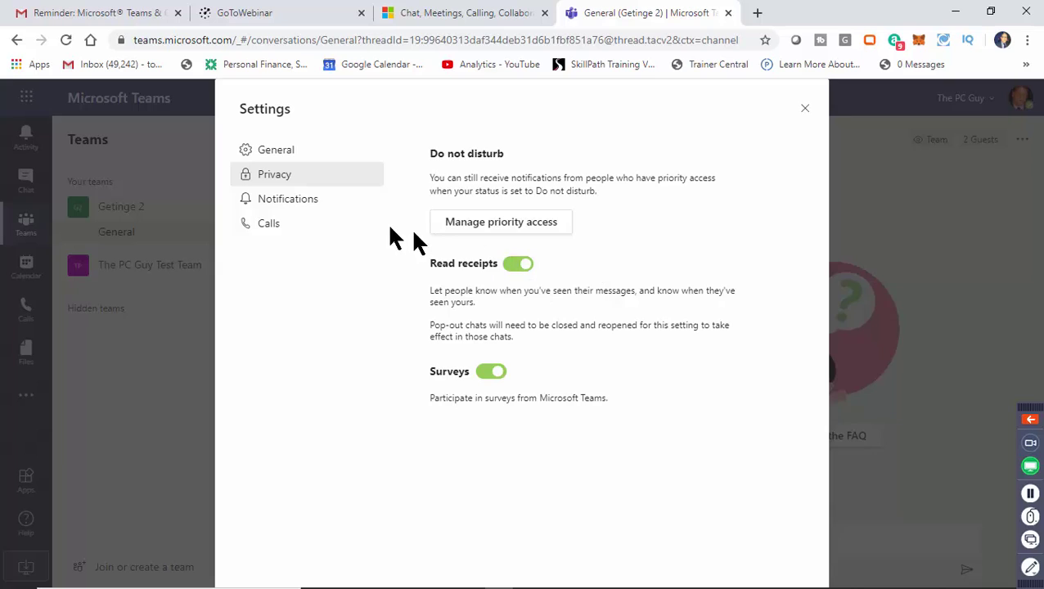
left_click(294, 206)
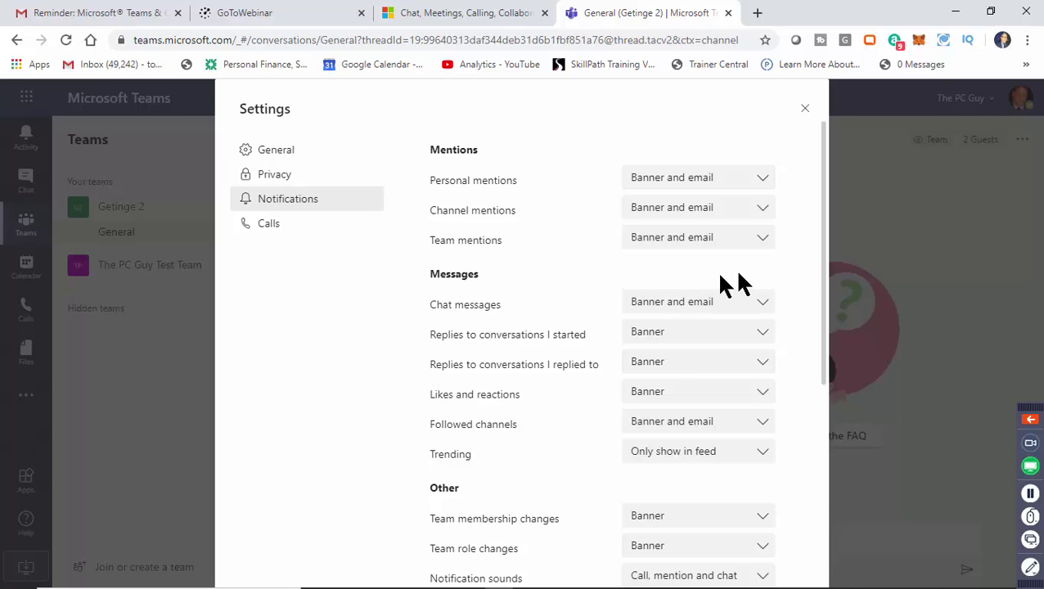
left_click_drag(825, 256, 839, 210)
mouse_move(829, 255)
left_mouse_down()
mouse_move(814, 450)
mouse_move(828, 245)
left_mouse_up()
mouse_move(821, 163)
left_mouse_down()
mouse_move(811, 296)
mouse_move(831, 161)
left_mouse_up()
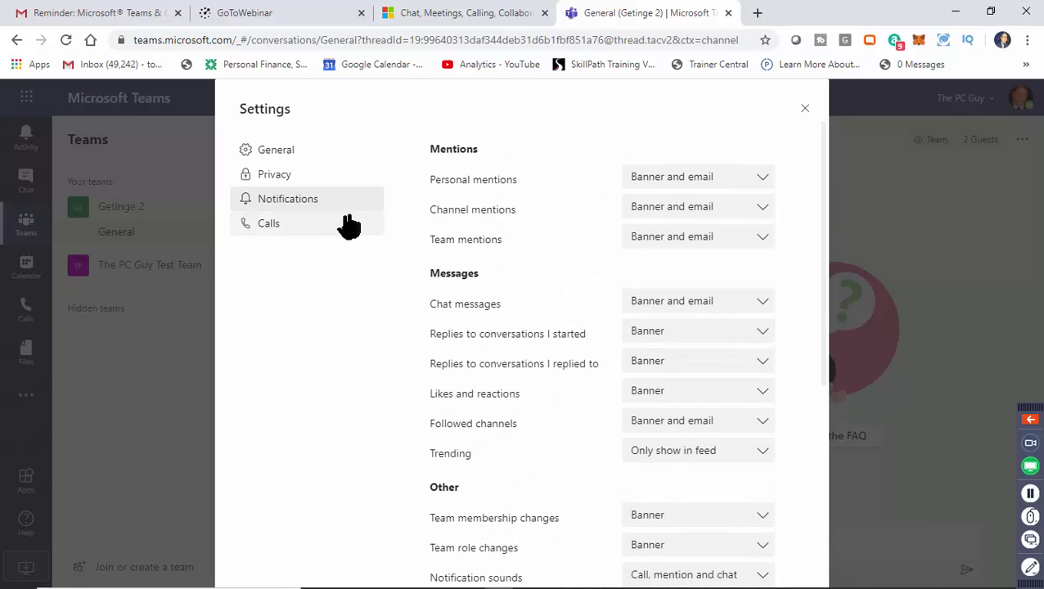
View the Calls settings and close the Settings dialog without changes.
left_click(294, 234)
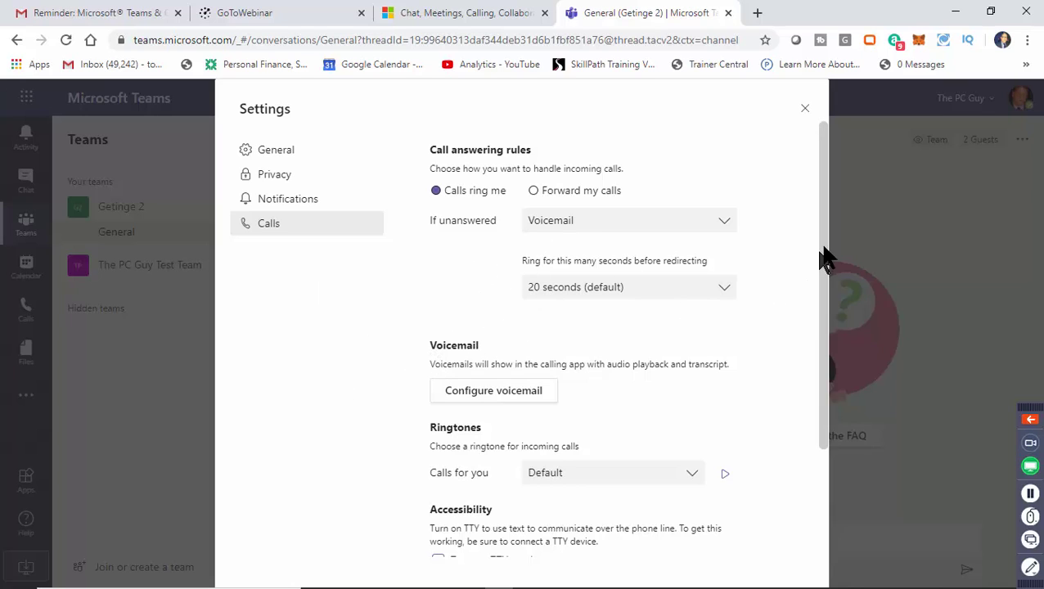
scroll(826, 258, "down", 3)
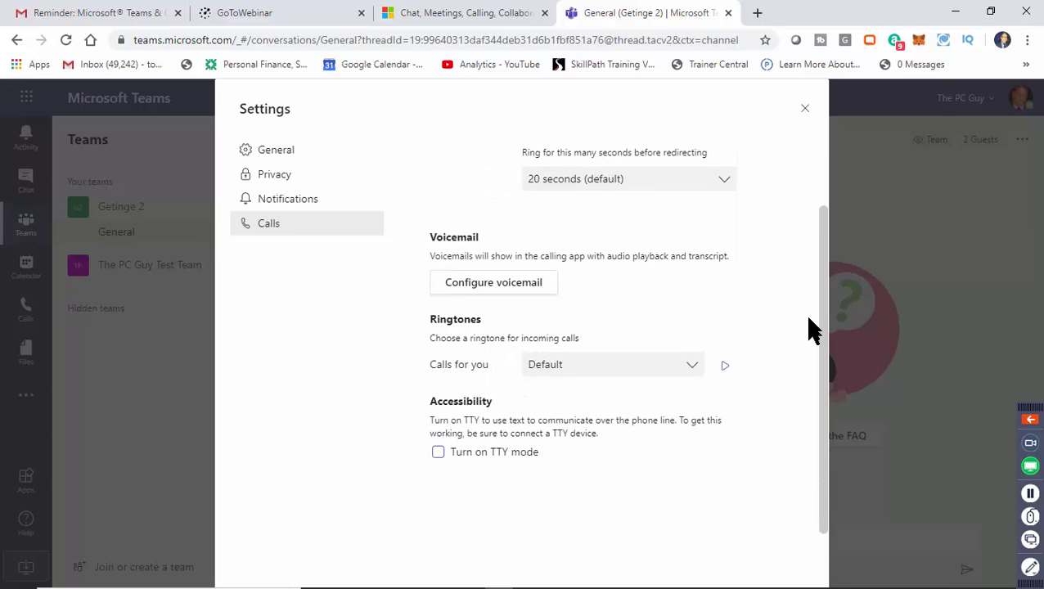
scroll(814, 330, "up", 3)
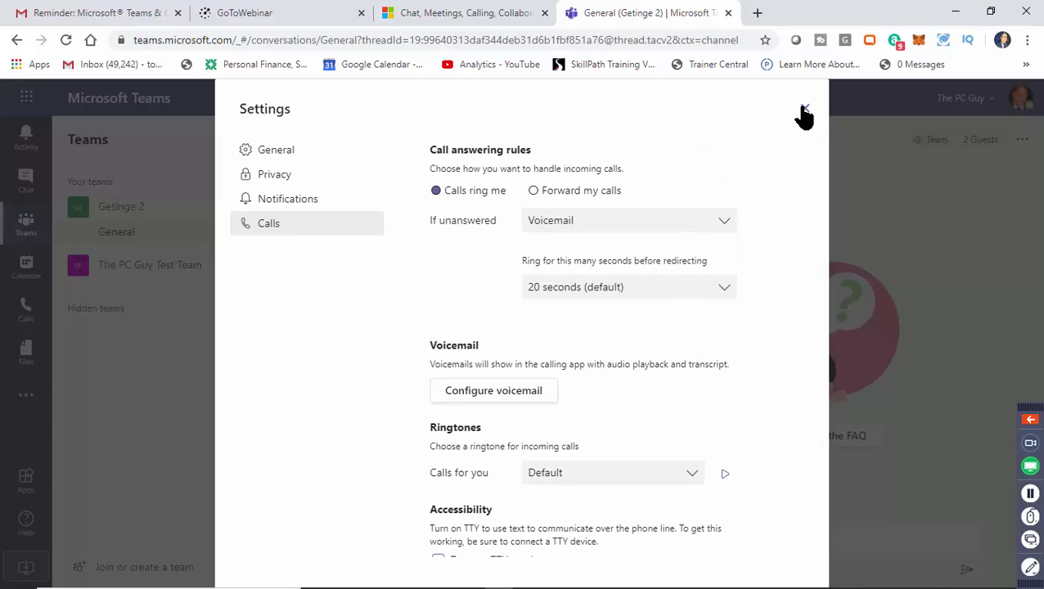
left_click(805, 113)
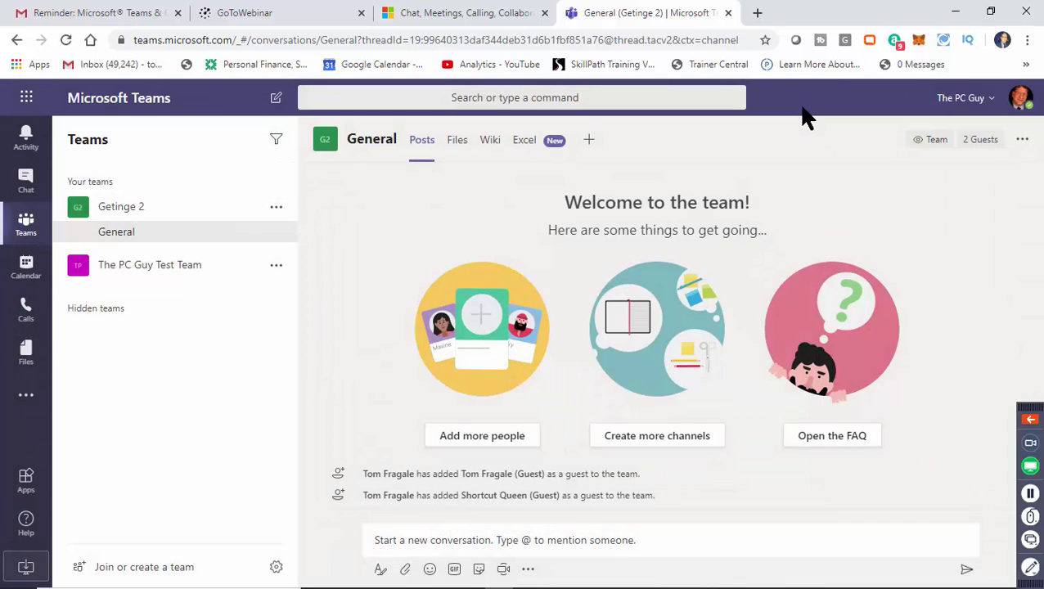
left_click(1022, 102)
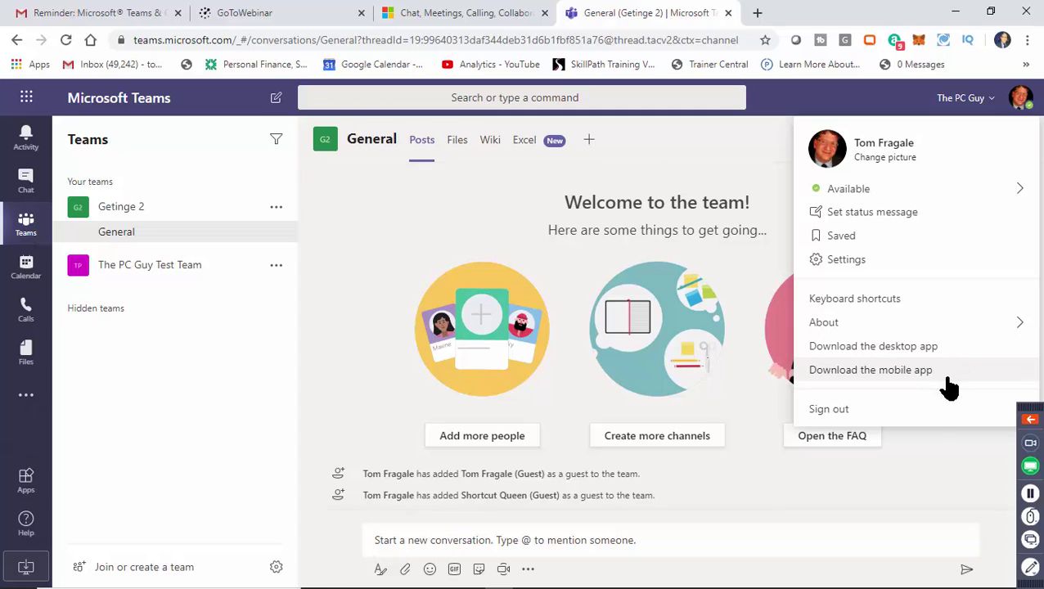
left_click(953, 453)
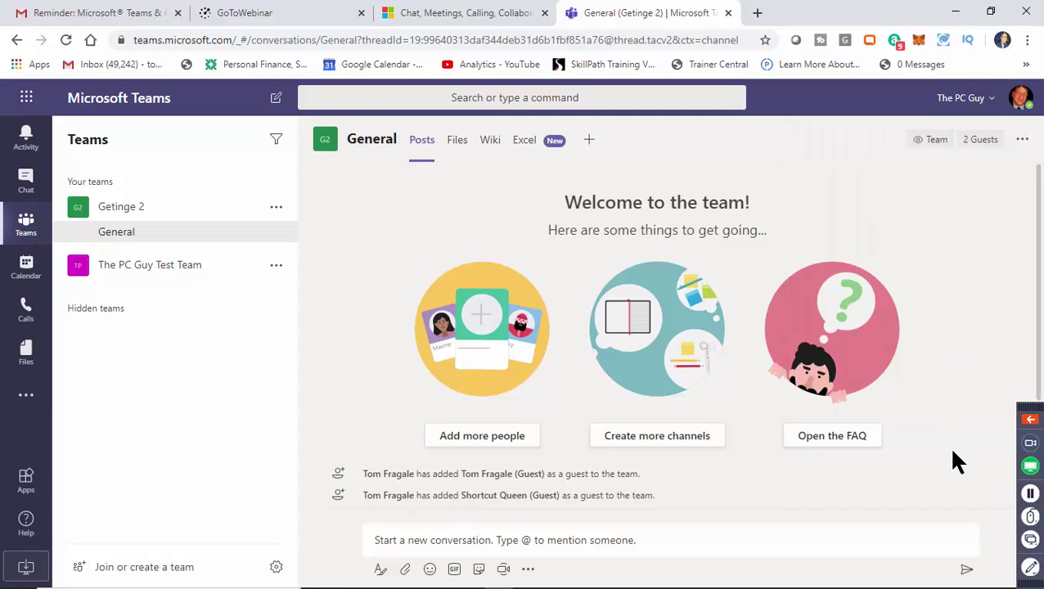
left_click(1023, 147)
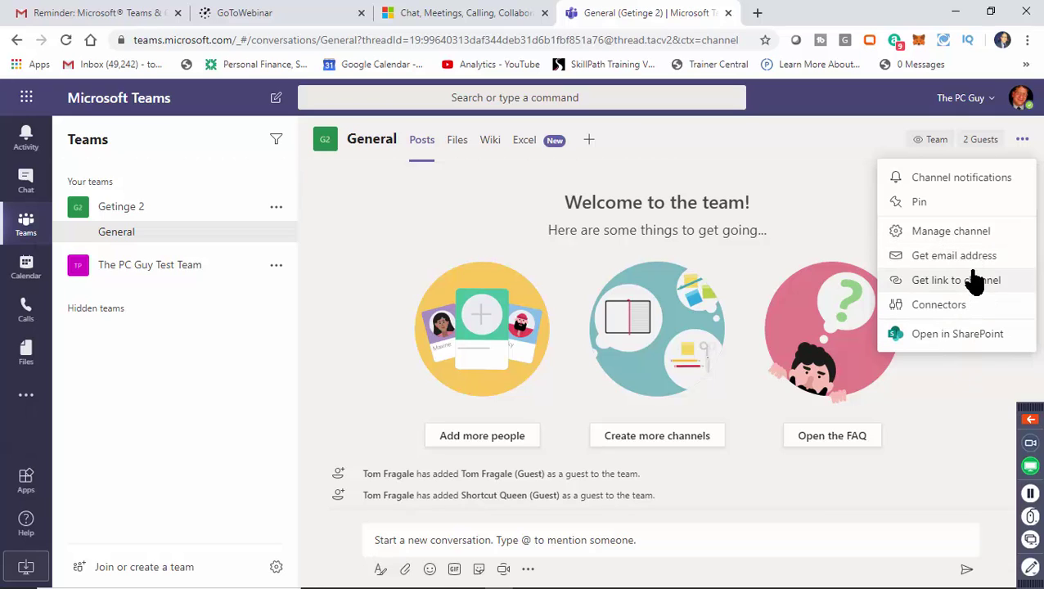
Open the profile picture dialog from the account menu and close it without changing the picture.
left_click(962, 373)
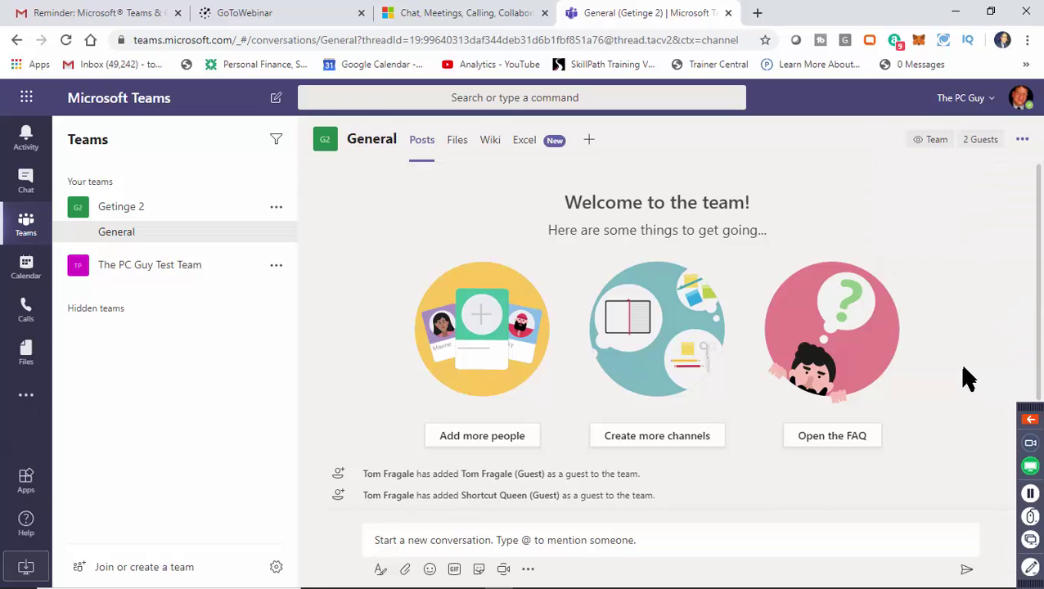
left_click(962, 101)
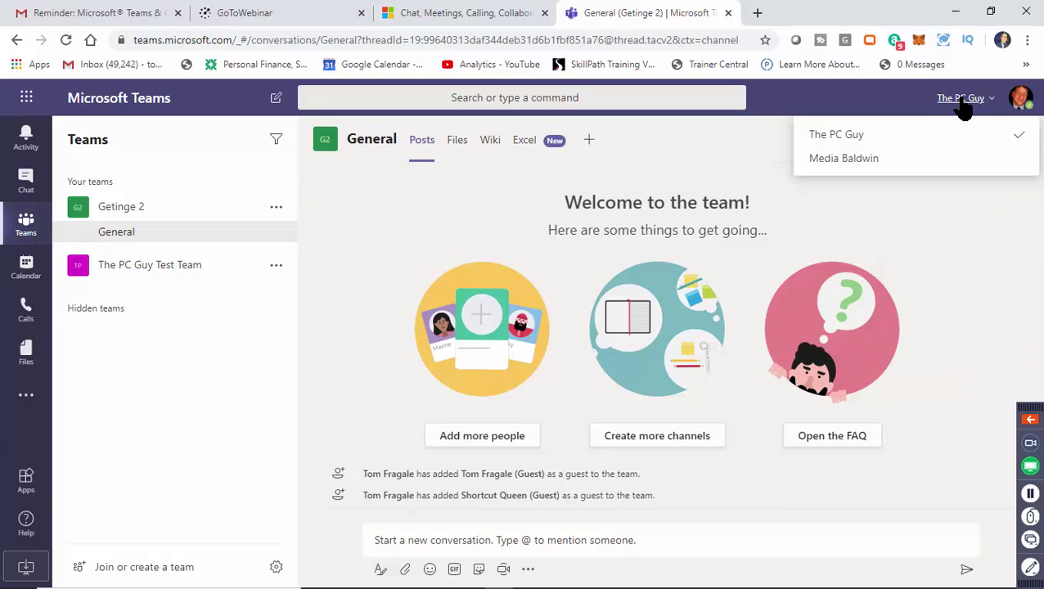
left_click(1015, 102)
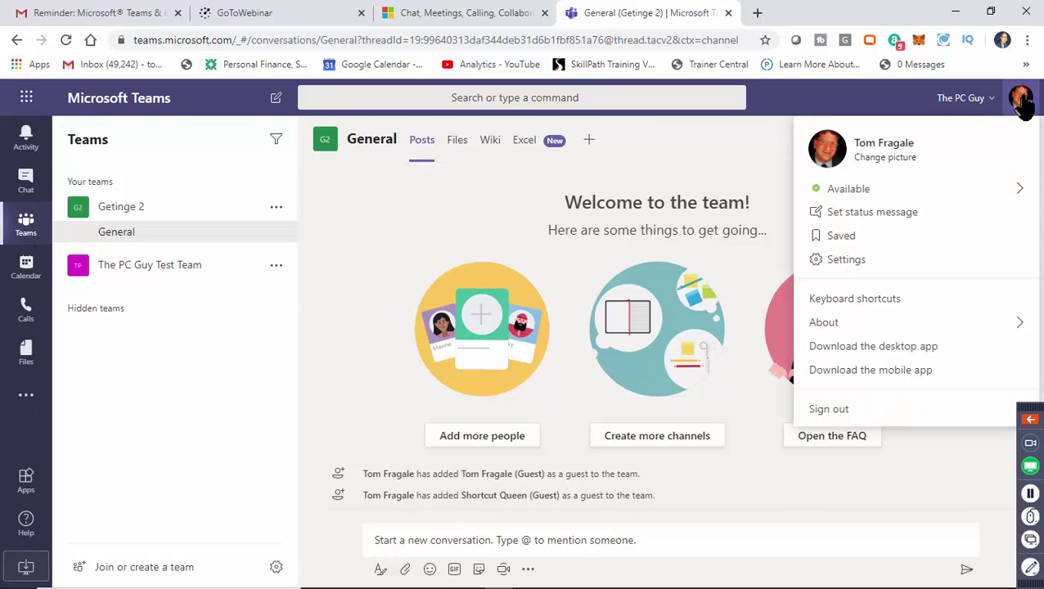
left_click(886, 159)
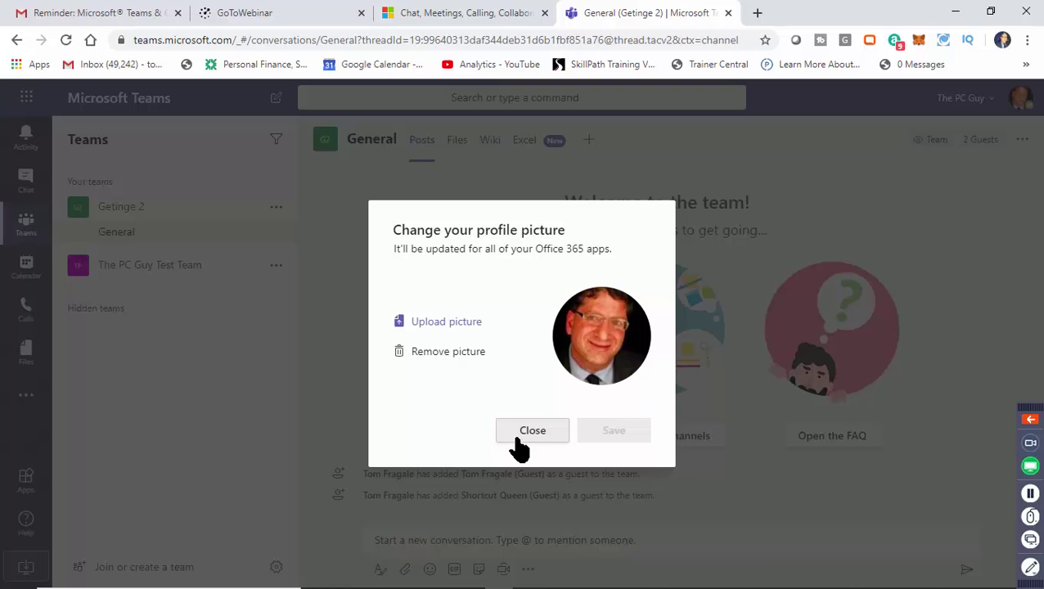
left_click(517, 442)
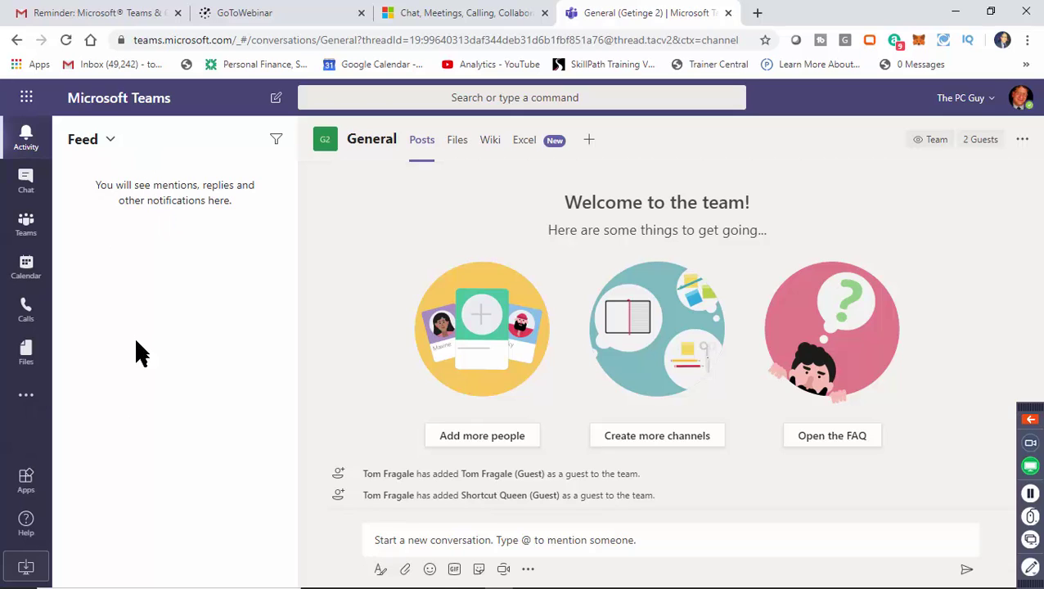
Switch the Activity panel from Feed to My Activity, listing your own posts in General and Travel Project.
left_click(98, 146)
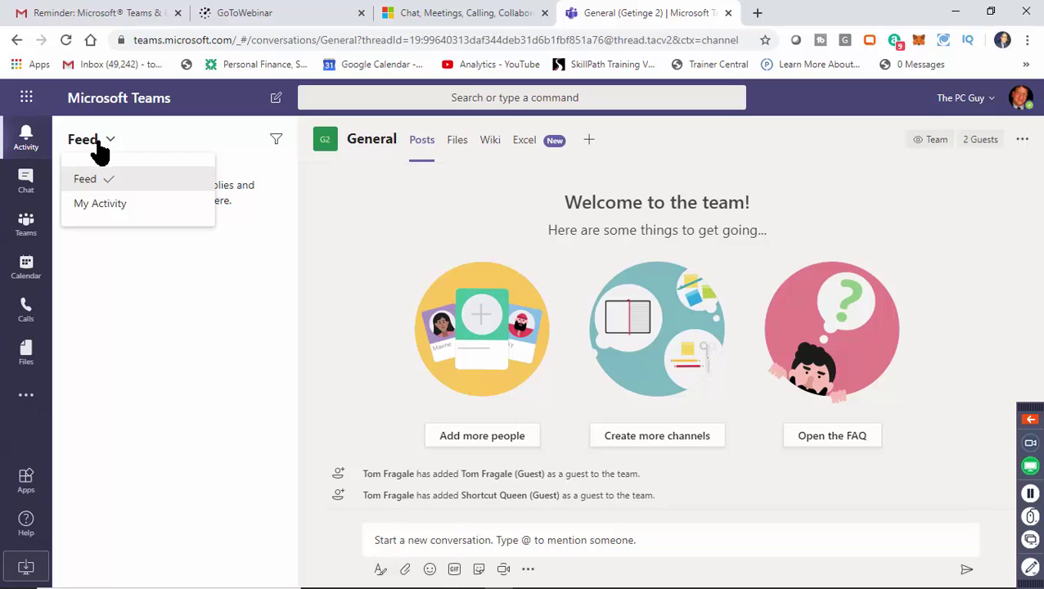
left_click(106, 204)
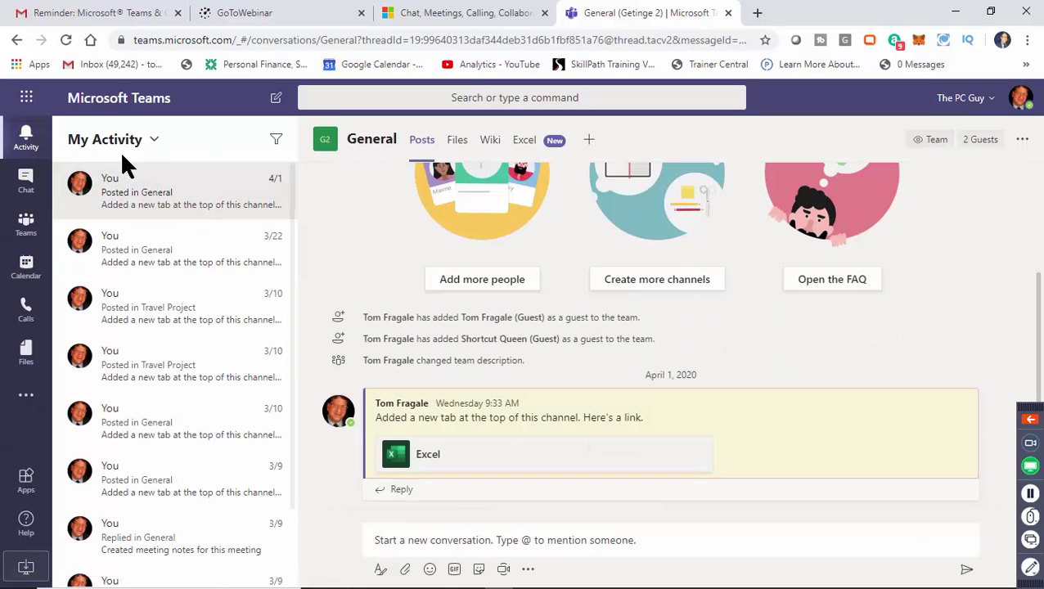
left_click(142, 144)
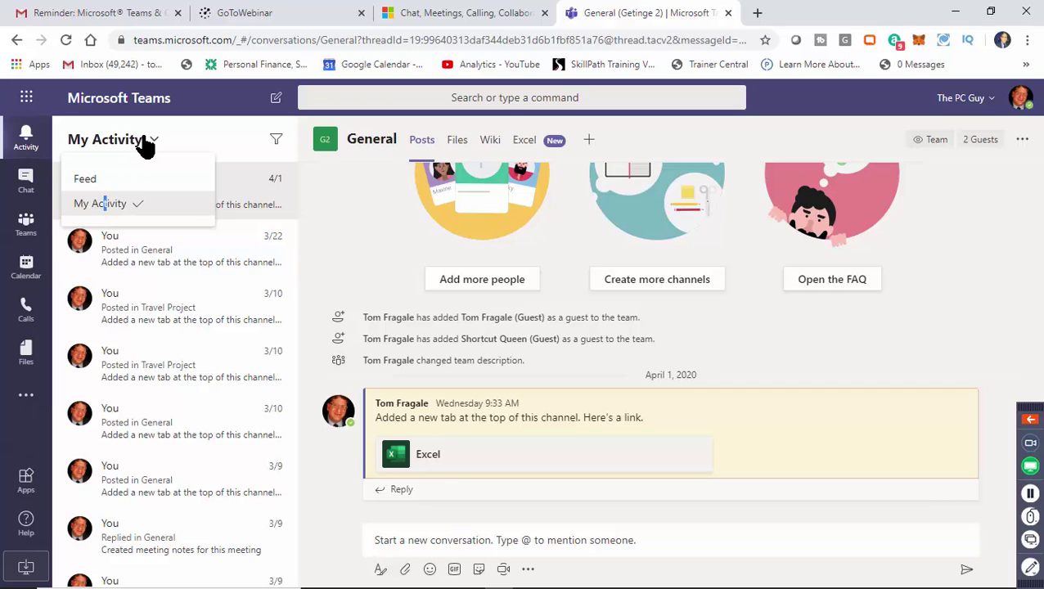
left_click(106, 205)
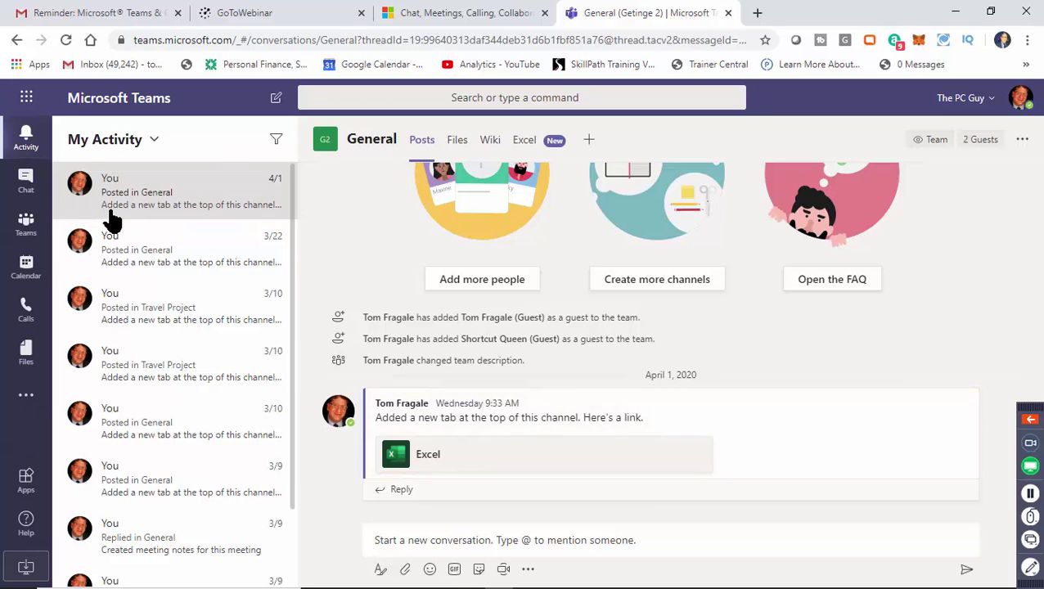
mouse_move(292, 201)
left_mouse_down()
mouse_move(288, 260)
mouse_move(297, 195)
left_mouse_up()
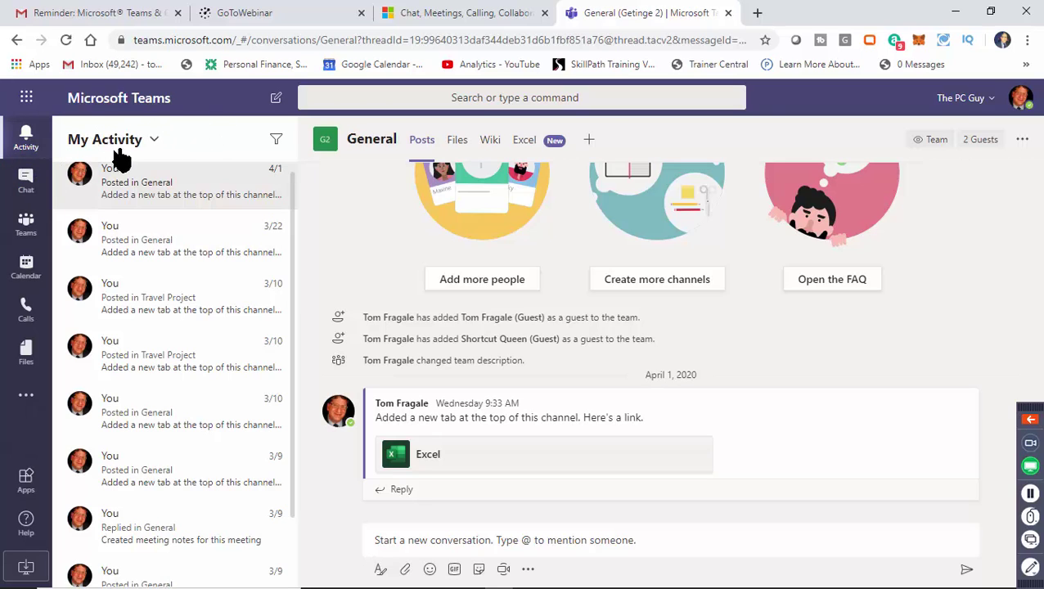
left_click(277, 141)
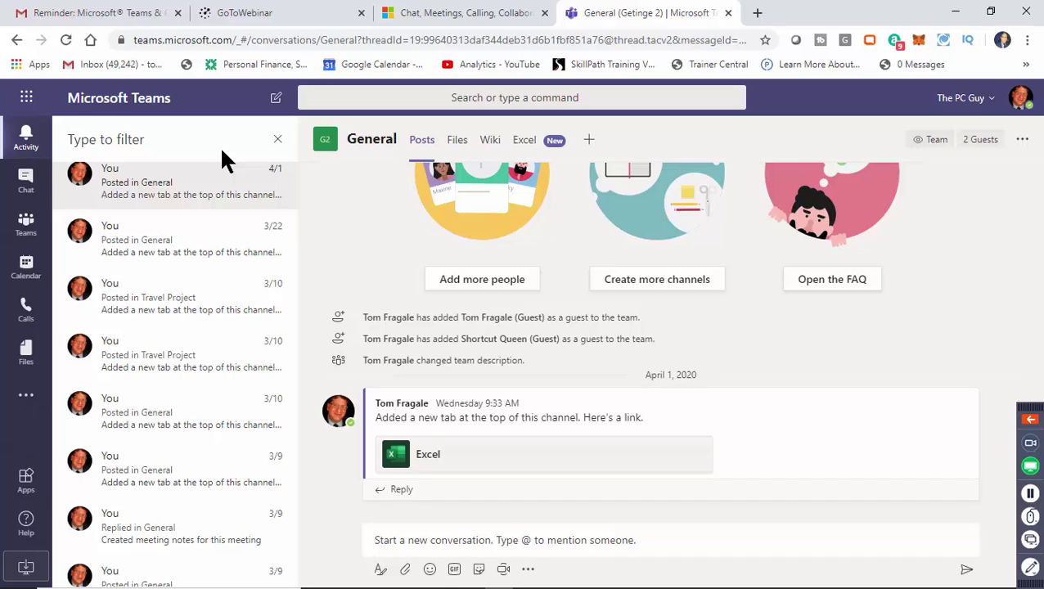
type("trave")
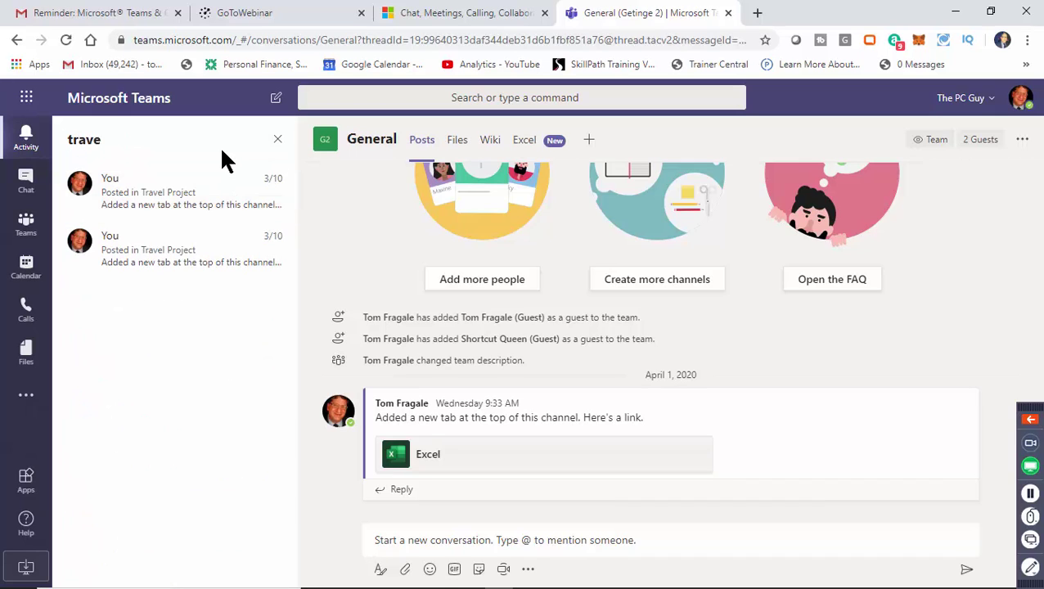
left_click(276, 143)
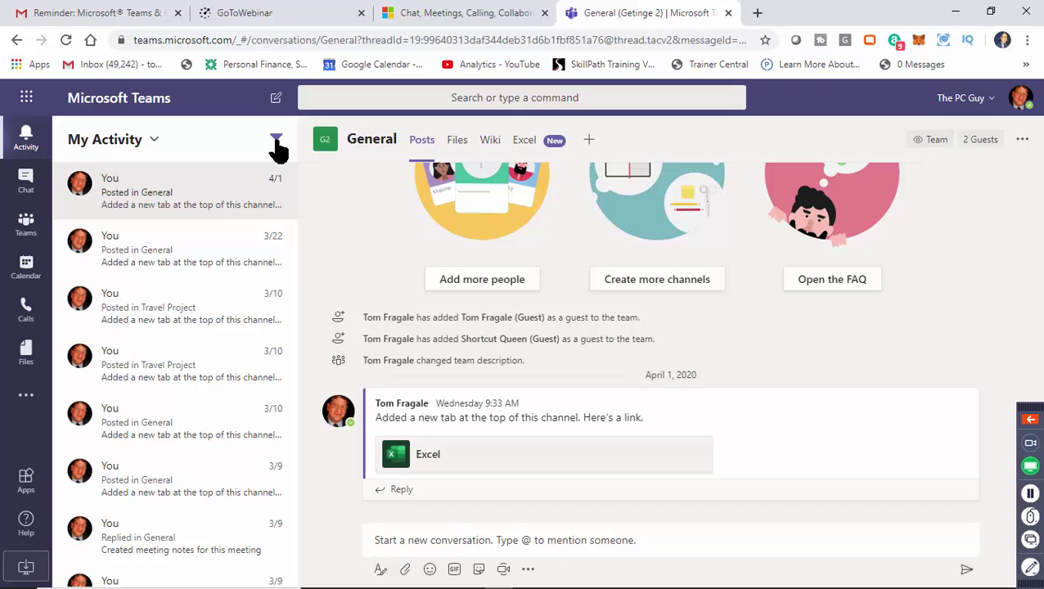
In Chat, browse Contacts and collapse Favorites, then return to Recent and open the three-person group chat.
left_click(26, 182)
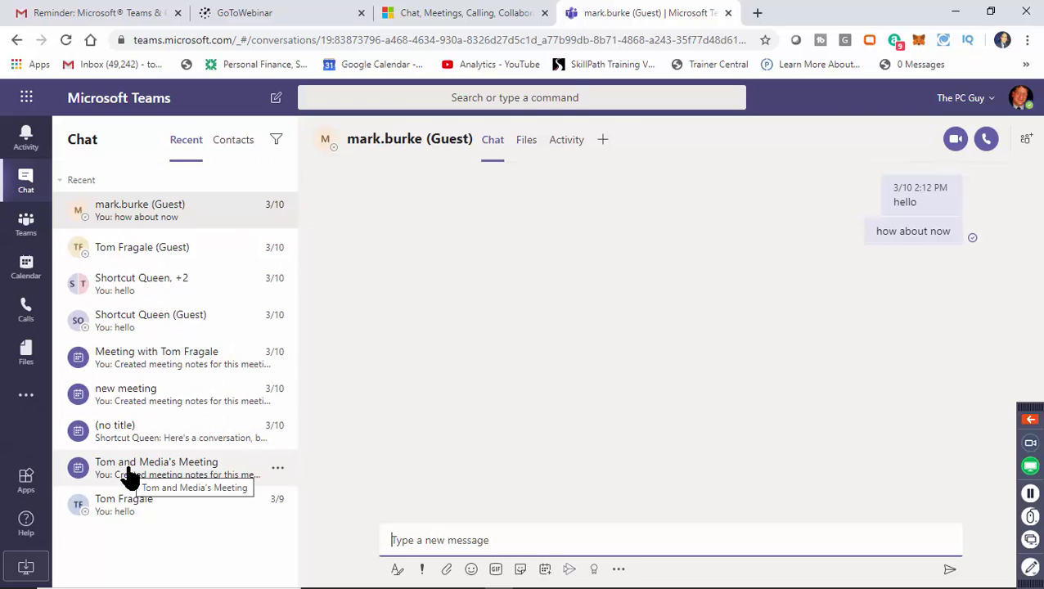
left_click(245, 153)
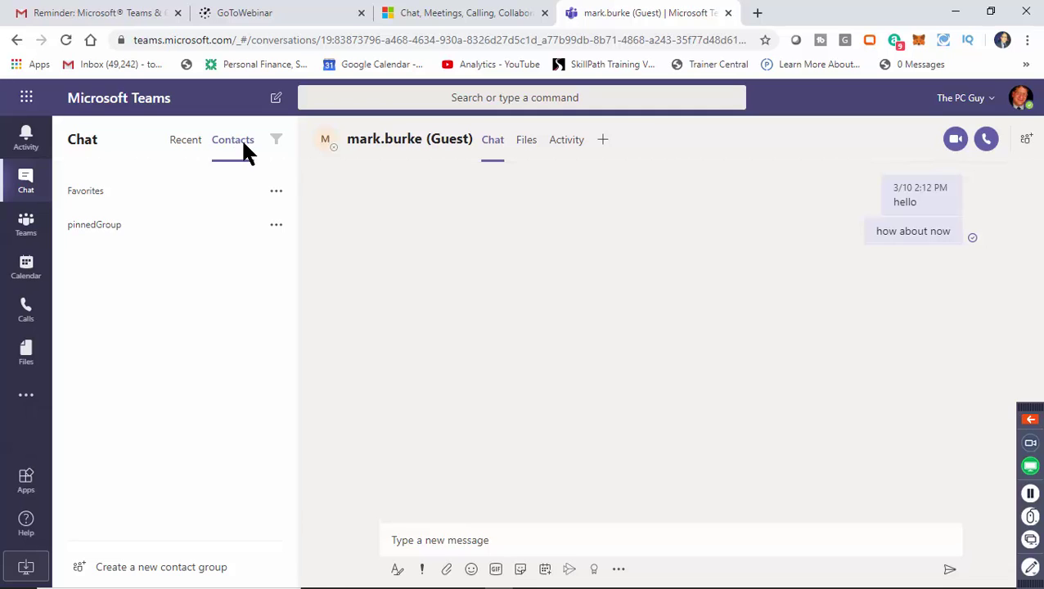
left_click(58, 193)
left_click(176, 145)
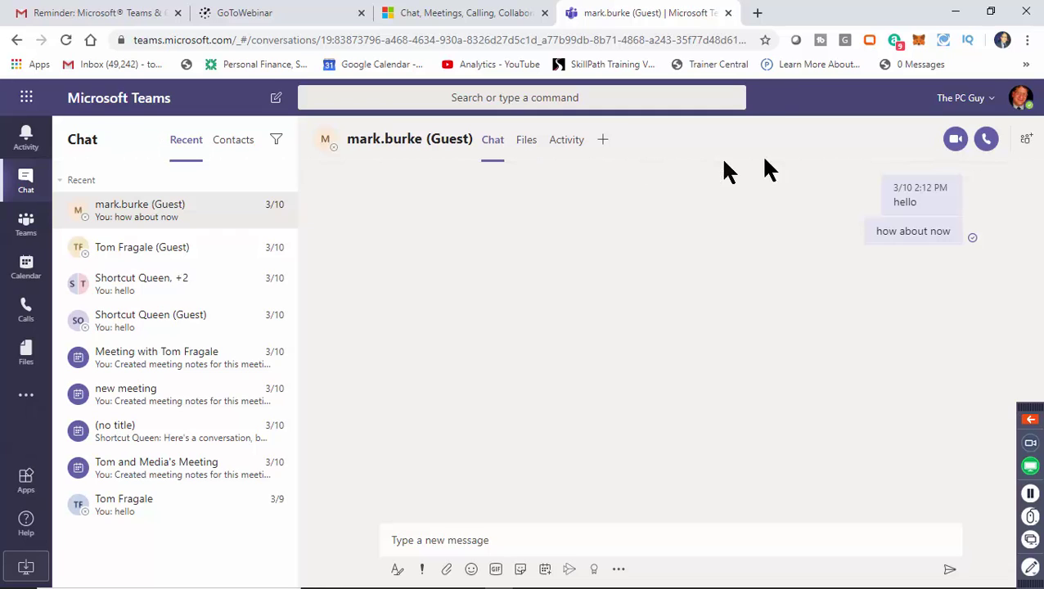
mouse_move(875, 244)
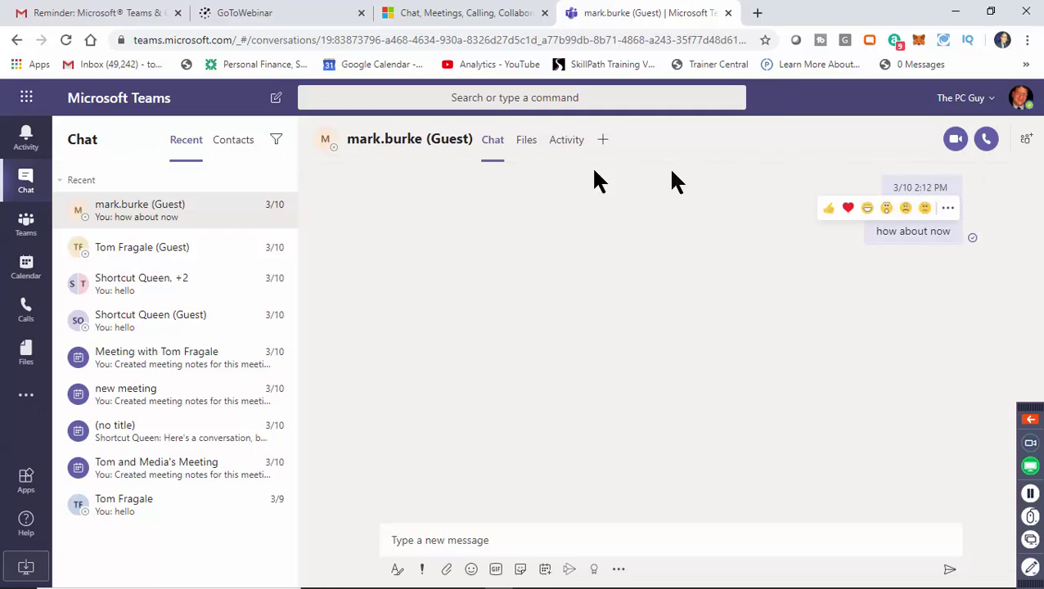
left_click(168, 292)
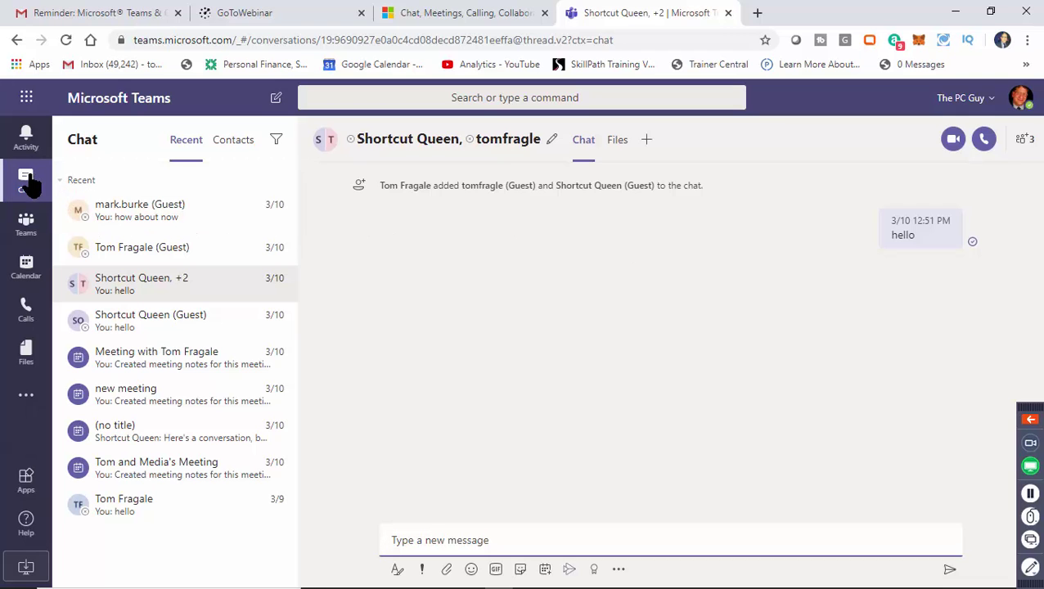
Return to the Teams list showing Getinge 2's General channel and go to Join or create a team.
left_click(26, 232)
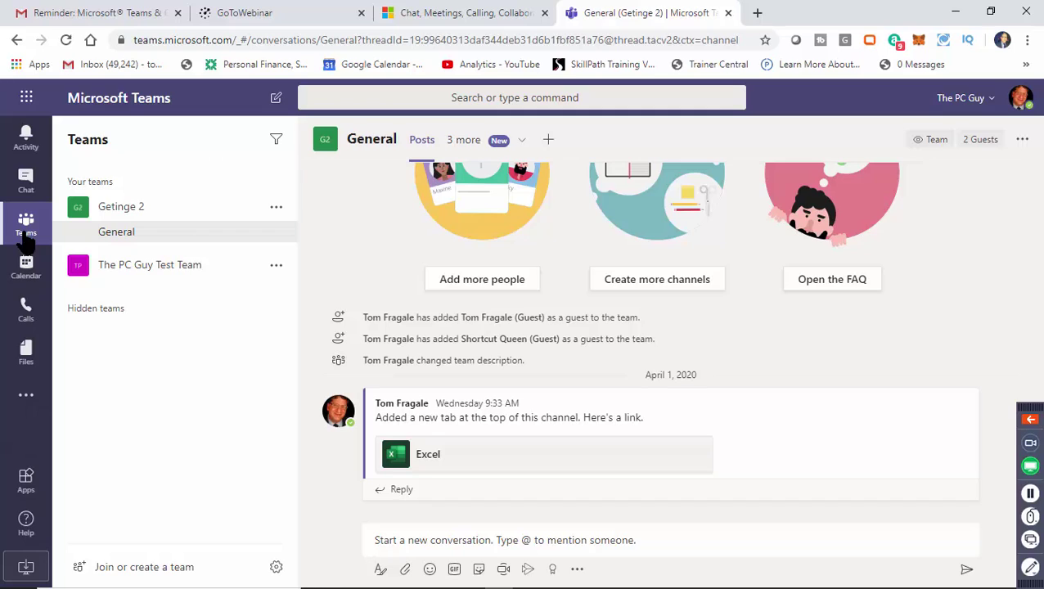
left_click(26, 231)
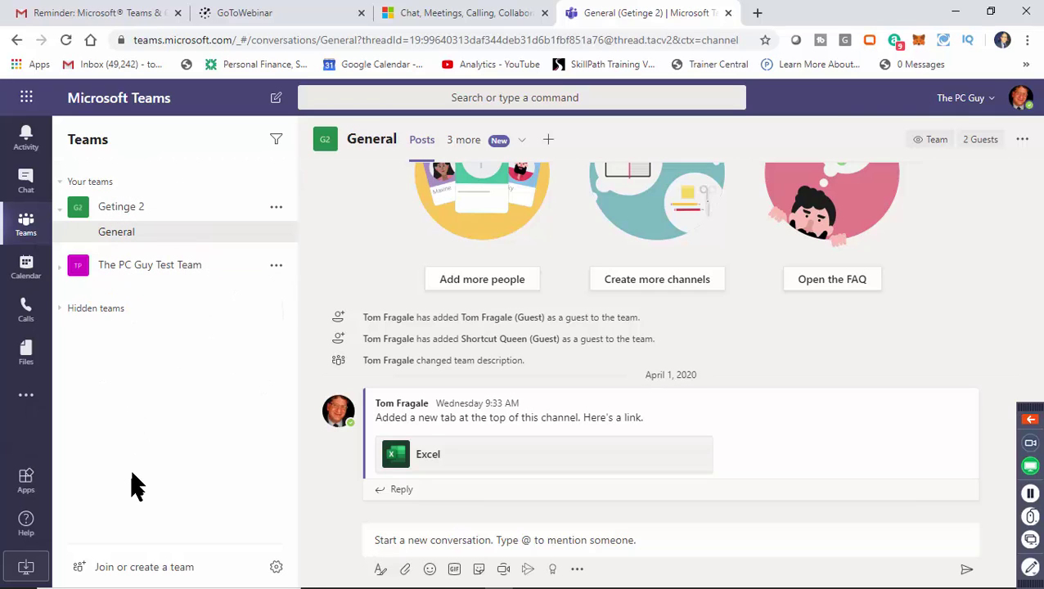
left_click(116, 575)
left_click(133, 578)
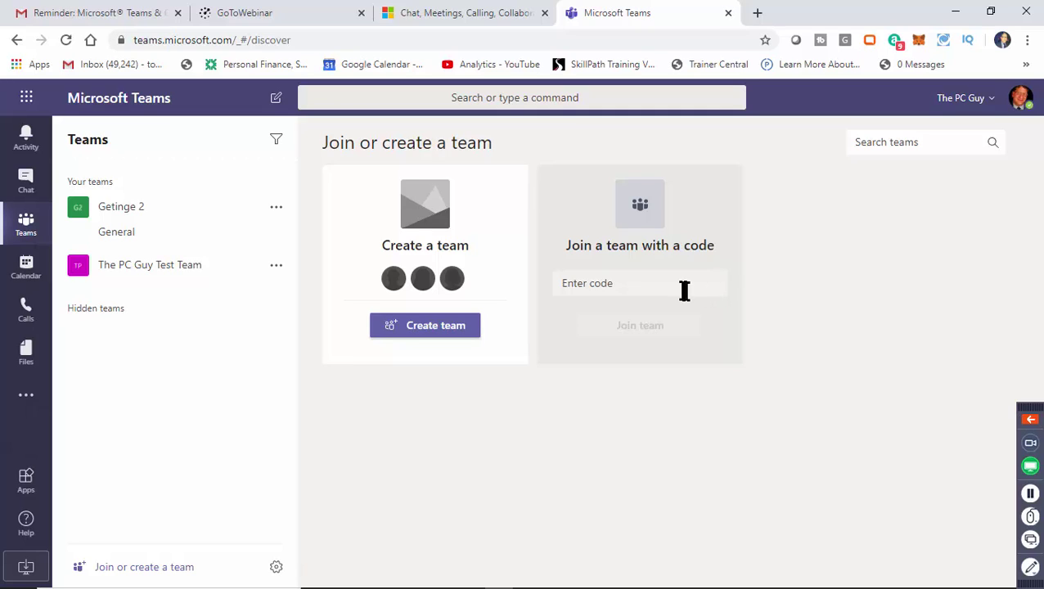
left_click(659, 286)
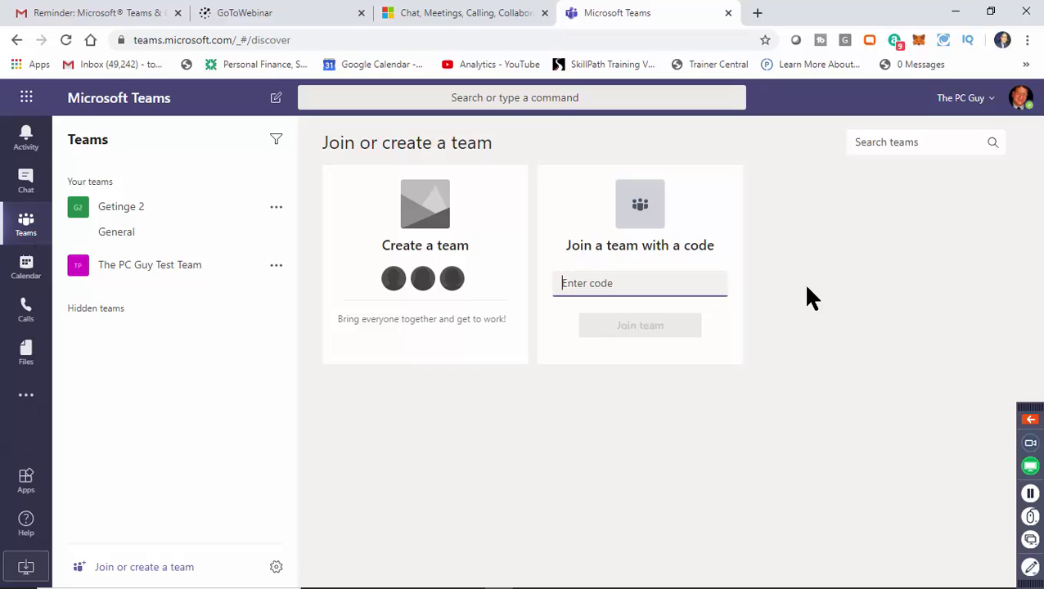
mouse_move(494, 273)
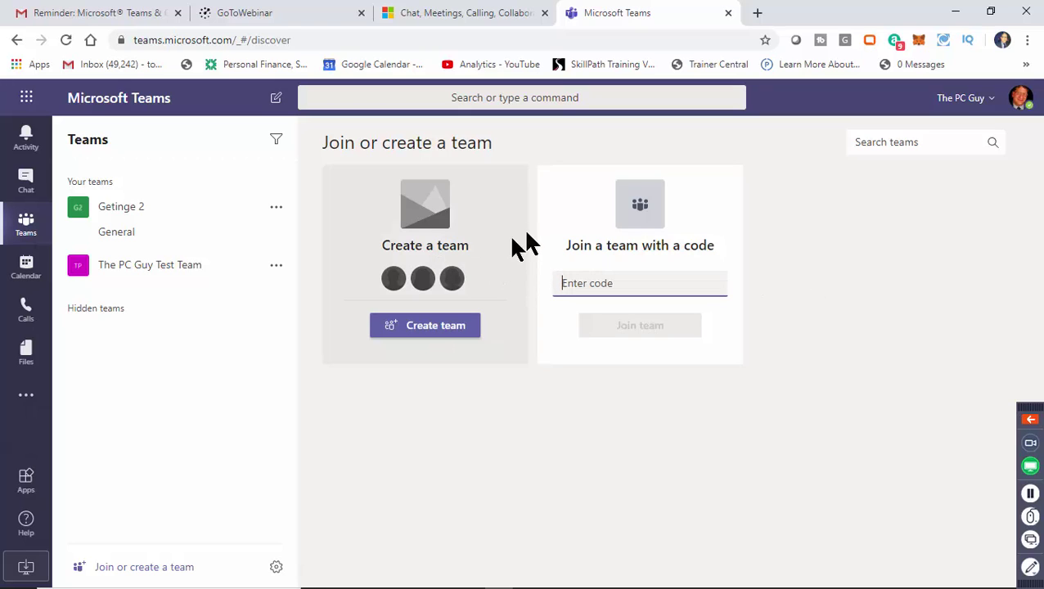
left_click(442, 336)
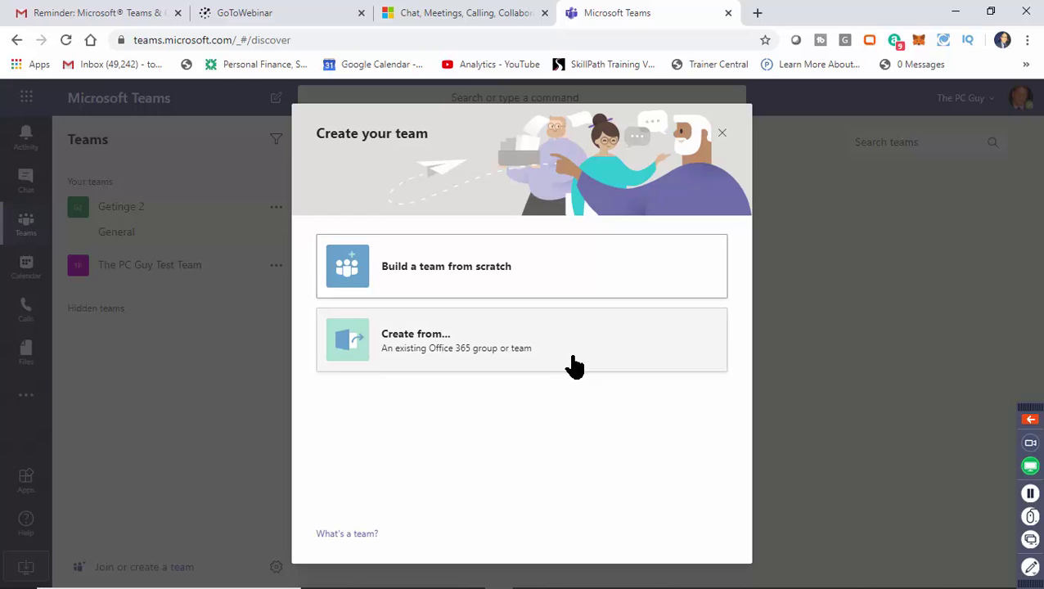
Start a new private team from scratch named 'Webinar Team'.
left_click(534, 284)
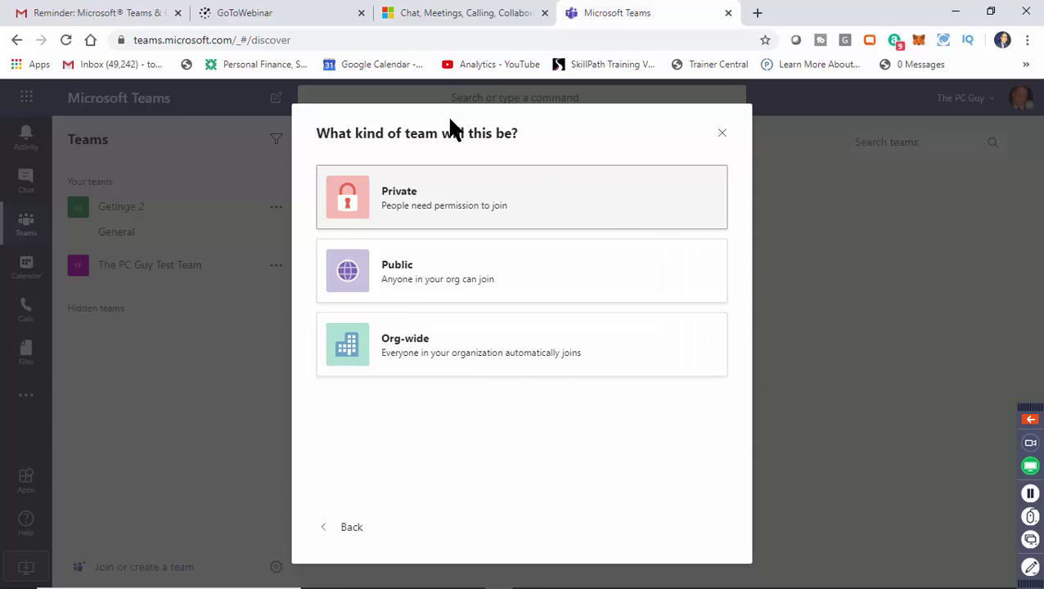
left_click(436, 217)
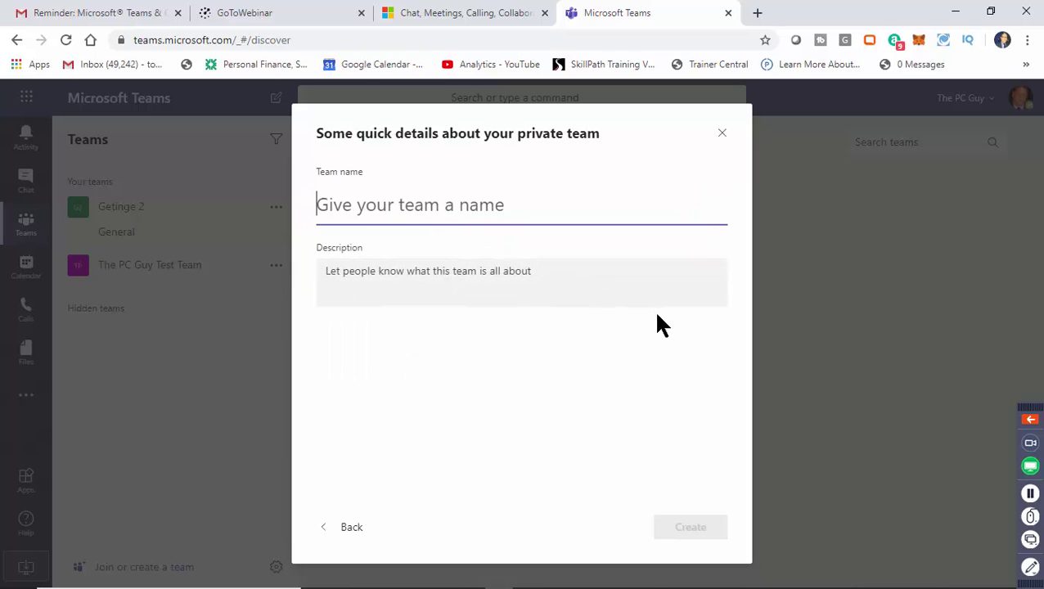
type("We")
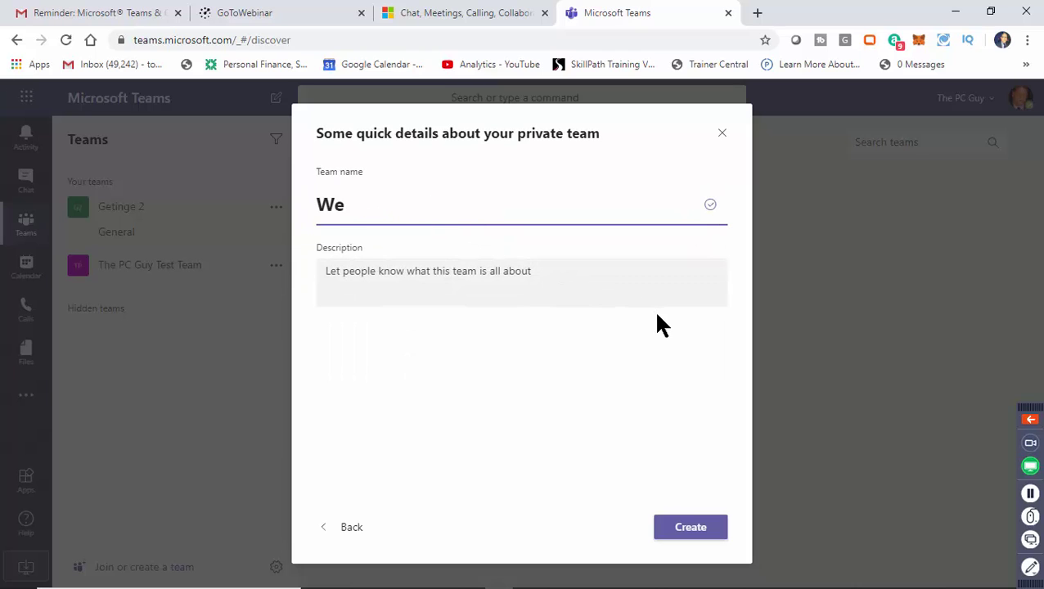
type("binar Team")
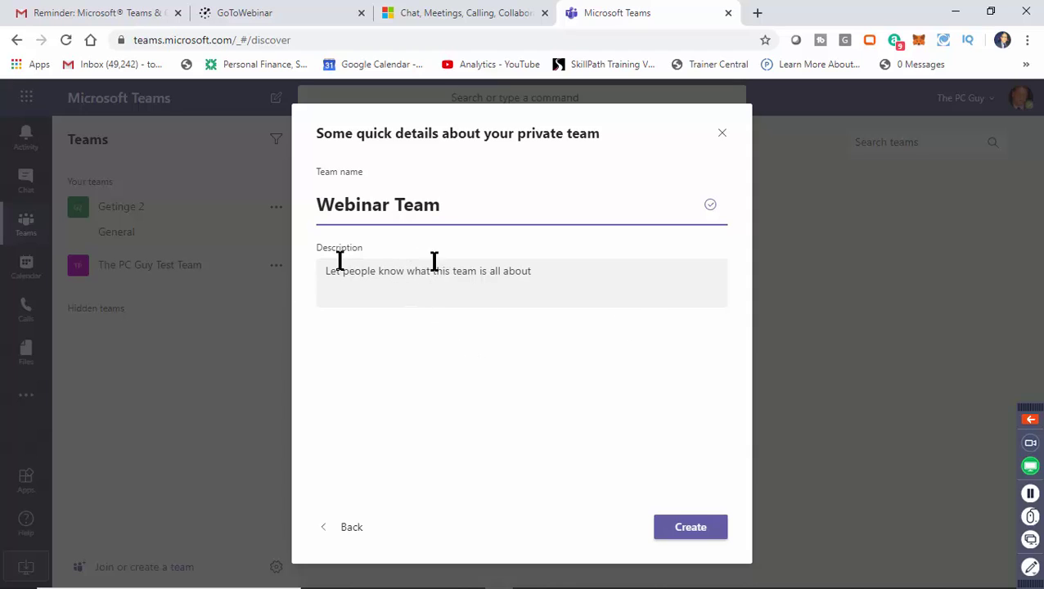
Copy the team name 'Webinar Team' into the Description field.
left_click_drag(459, 199, 327, 205)
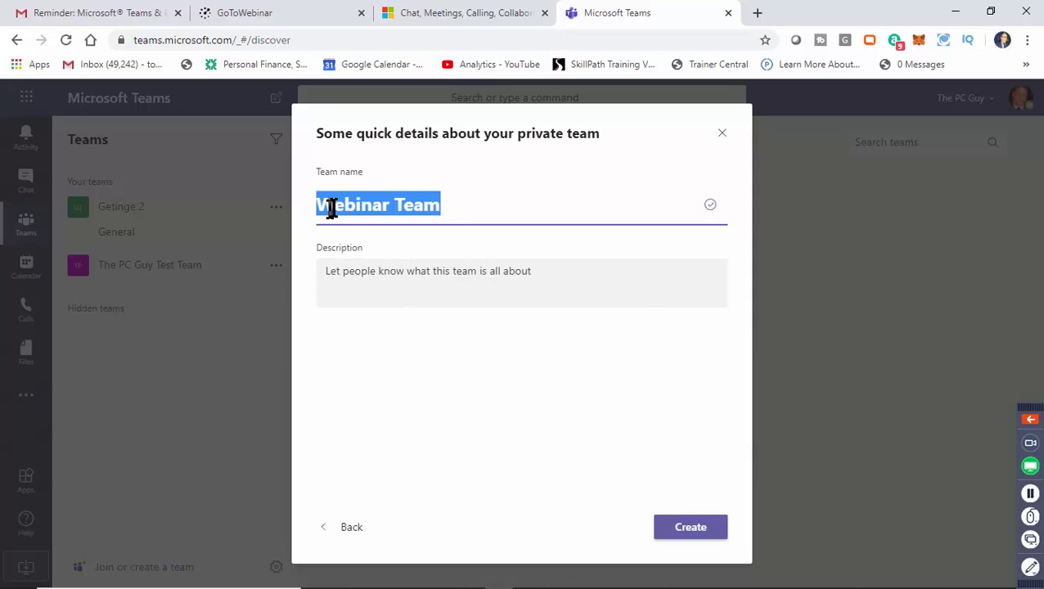
right_click(360, 215)
left_click(406, 260)
right_click(380, 273)
left_click(413, 394)
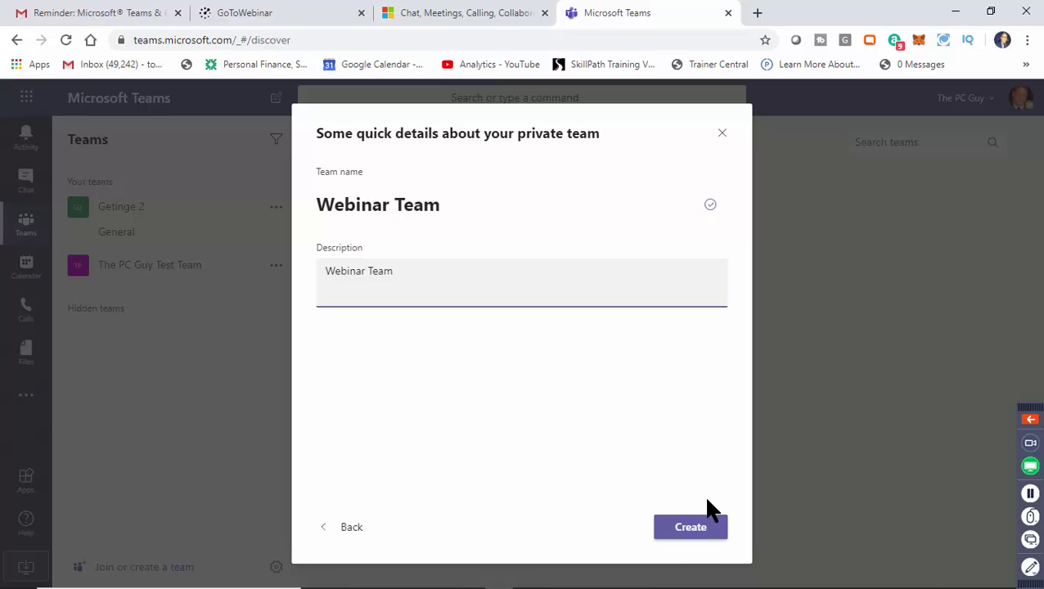
Create Webinar Team and add the first guest contact found by search as a member.
left_click(693, 534)
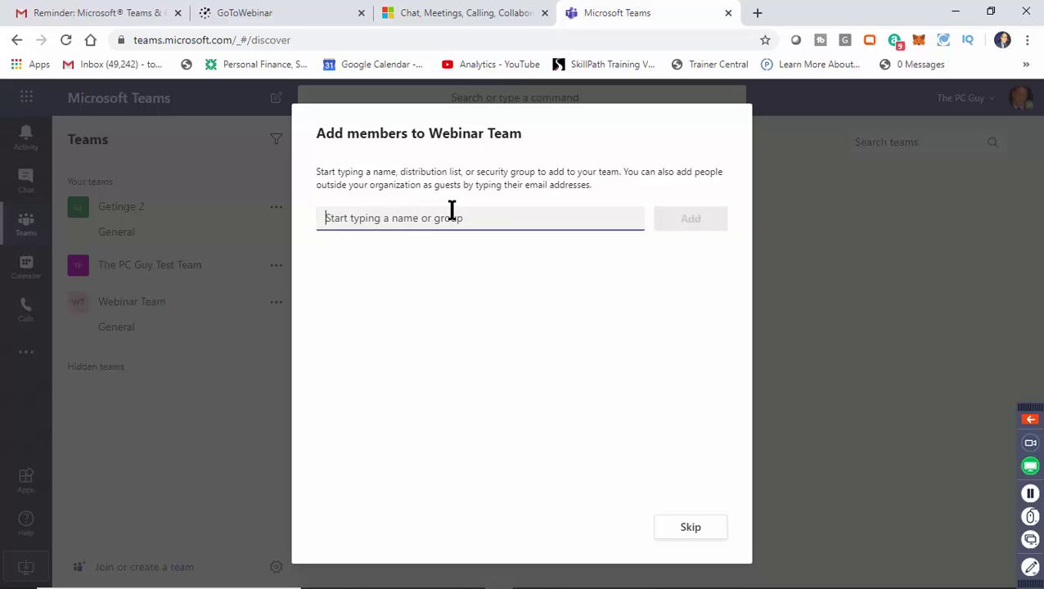
type("tom")
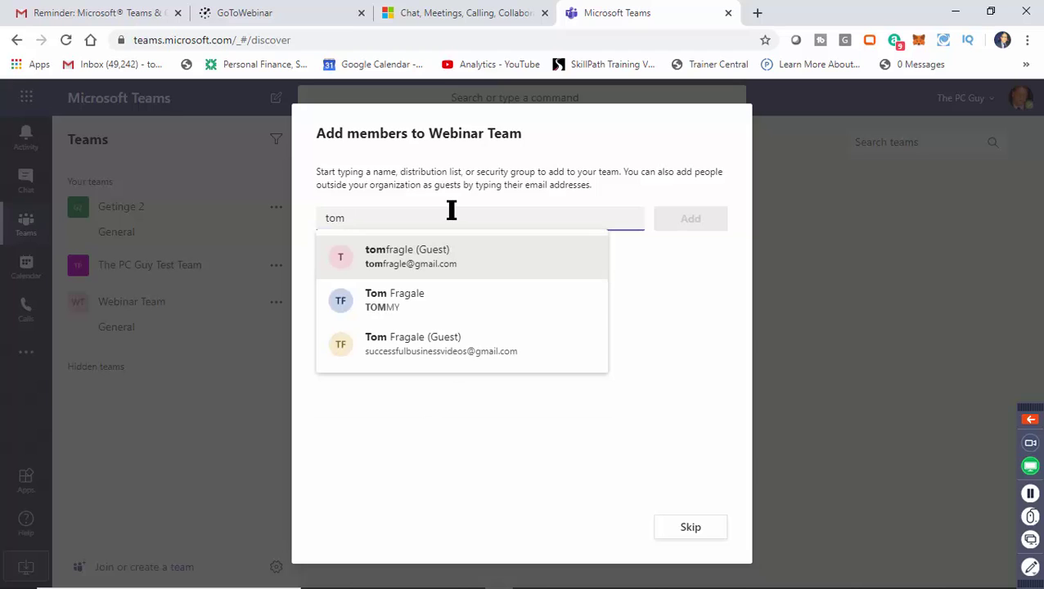
left_click(434, 261)
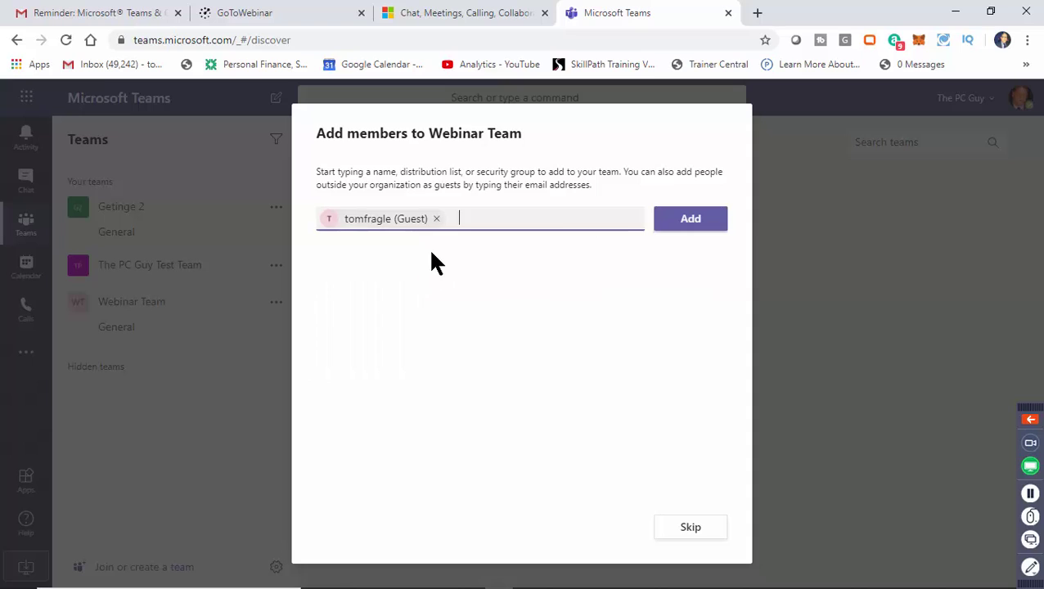
left_click(694, 227)
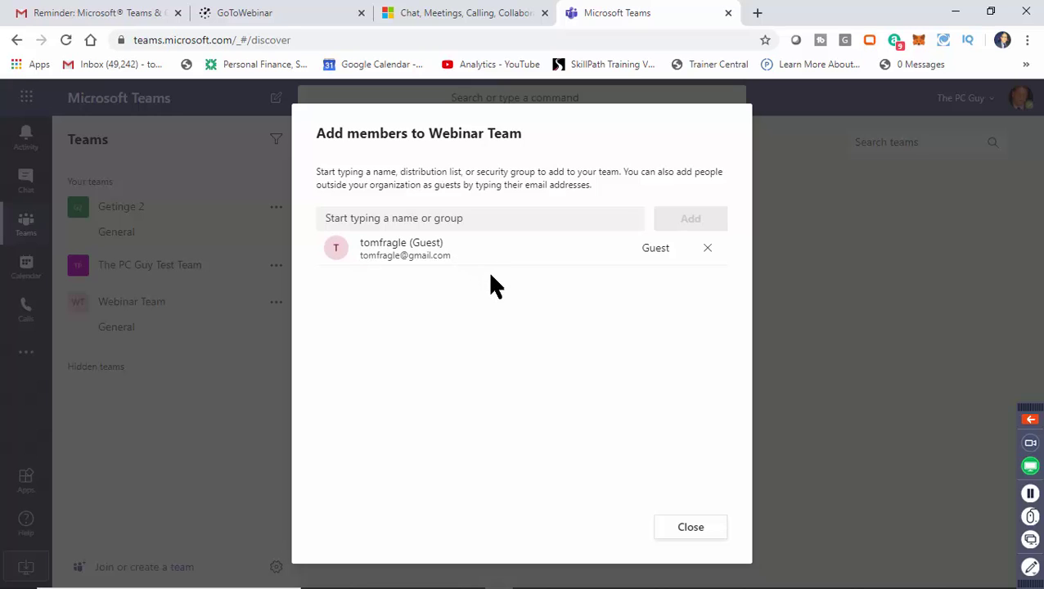
Add a second guest contact as a member and close the Add members dialog.
left_click(403, 218)
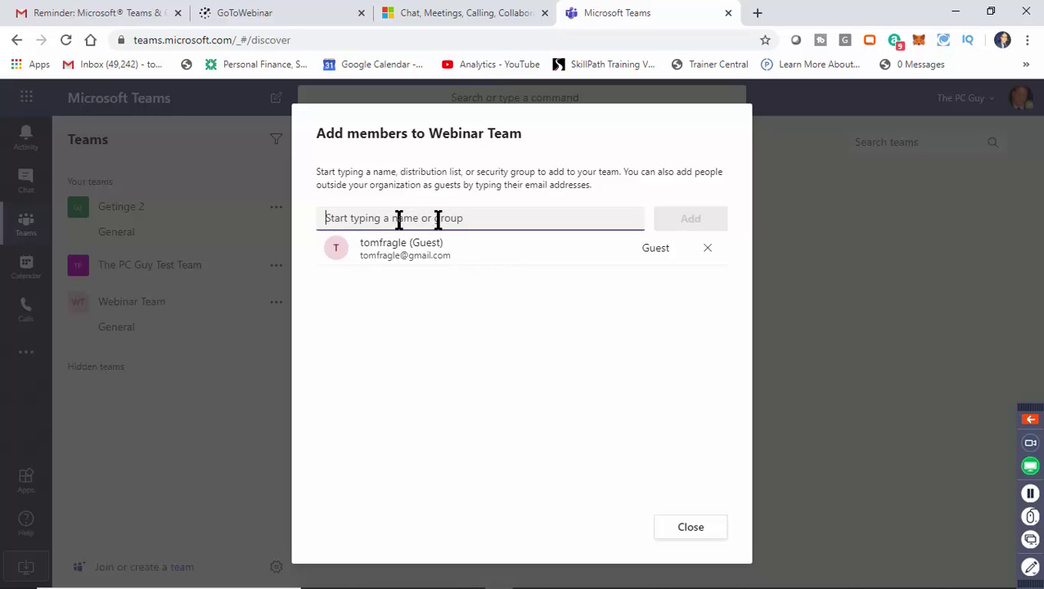
type("med")
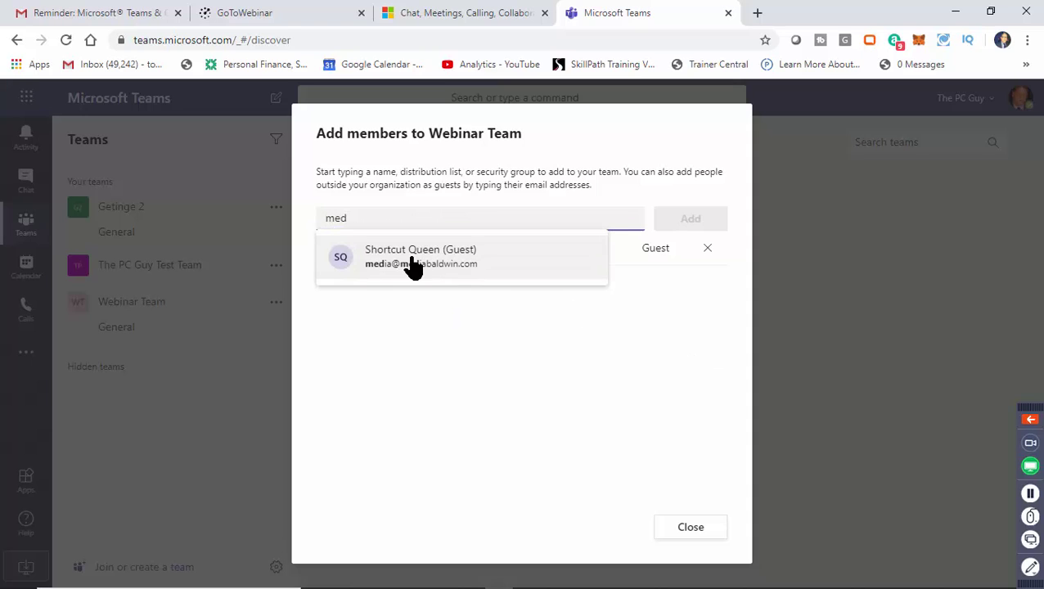
left_click(411, 262)
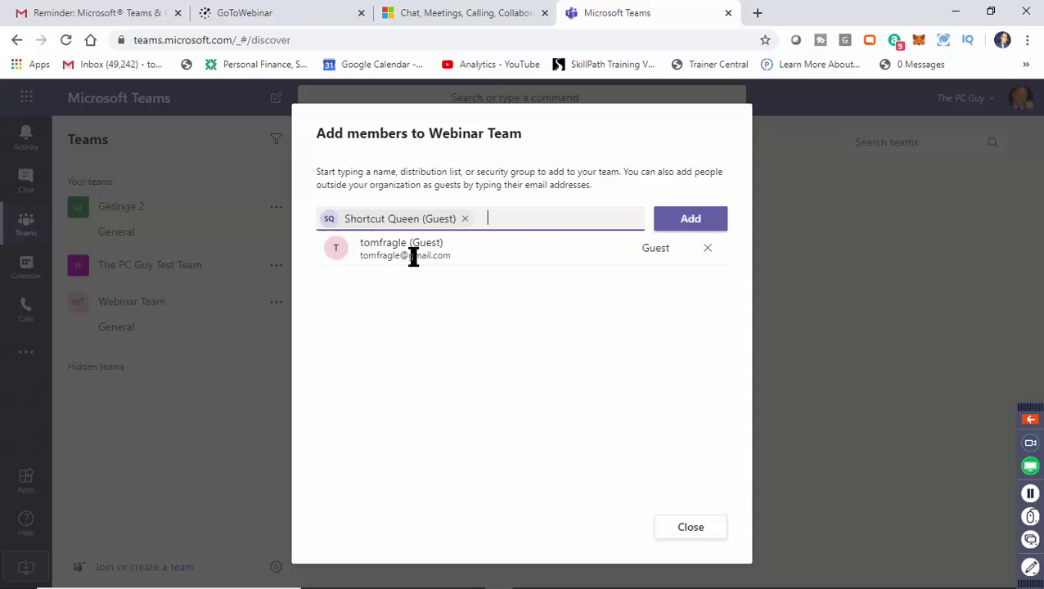
left_click(692, 221)
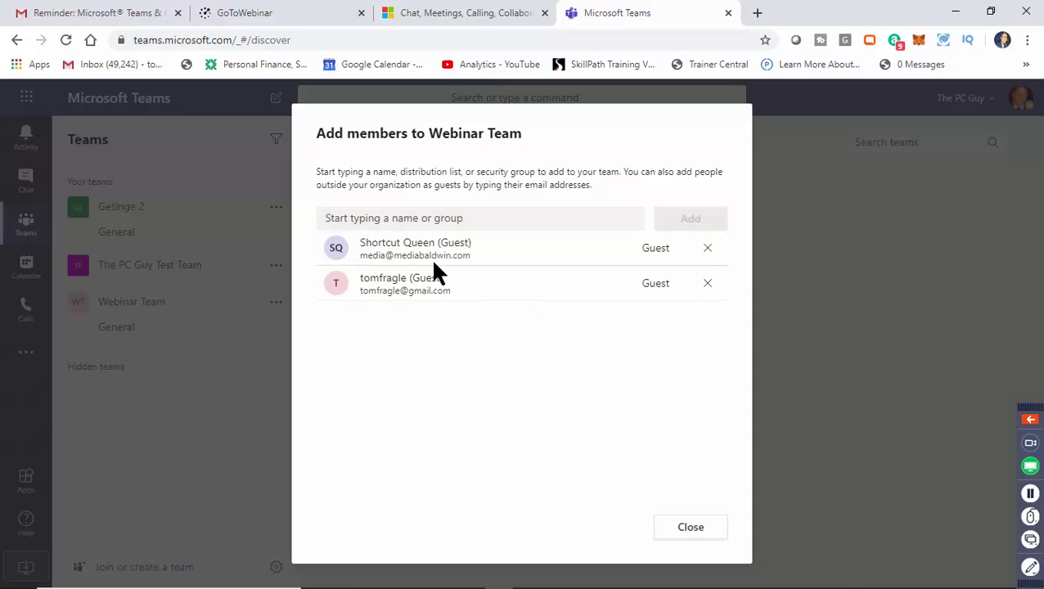
left_click(683, 531)
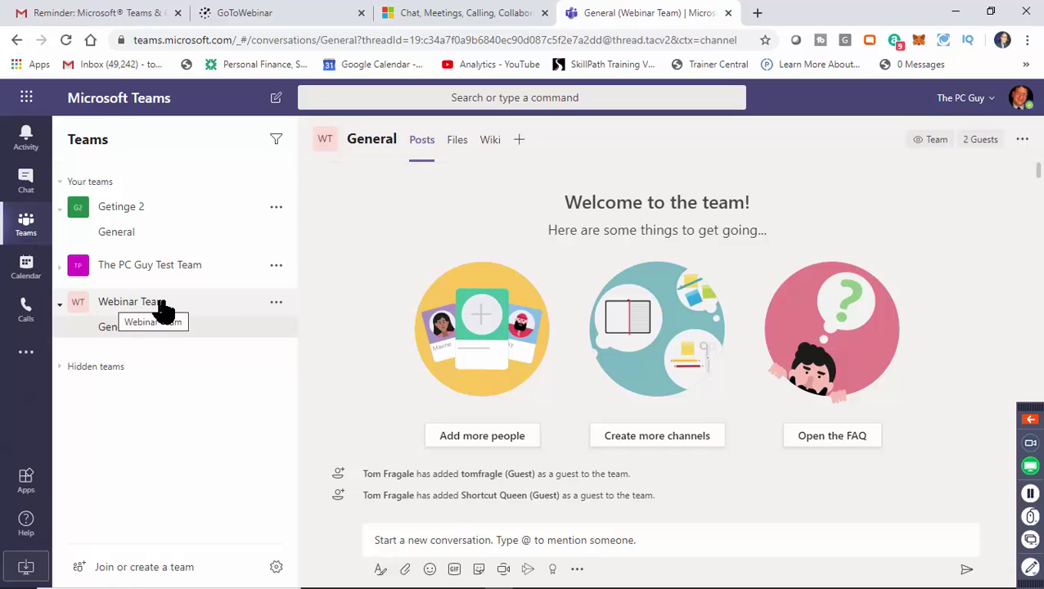
Open the More options menu for Webinar Team in the Teams list.
left_click(276, 305)
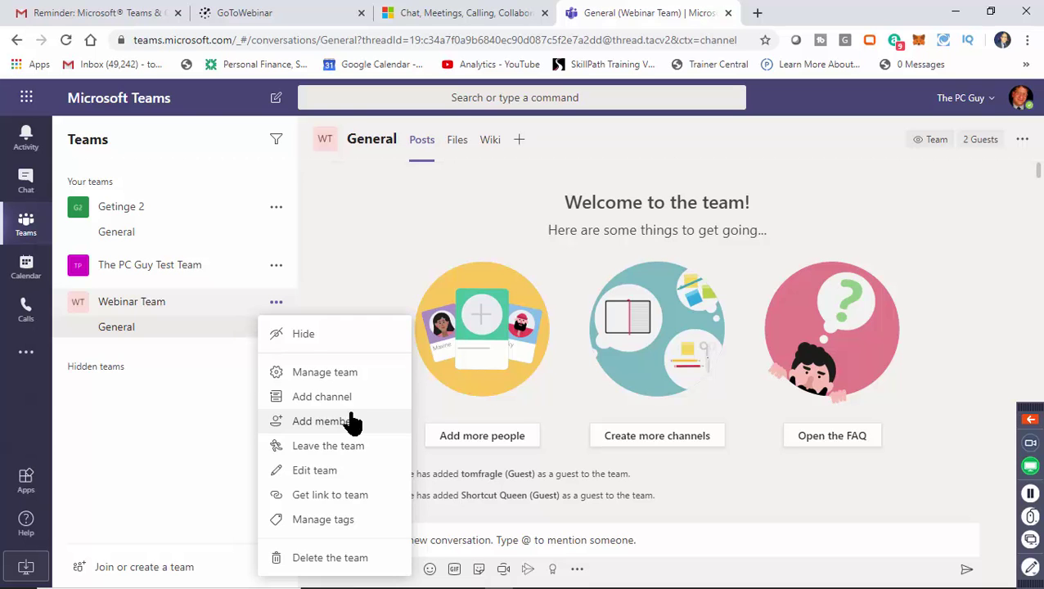
Add a Standard channel named 'Marketing' to Webinar Team, shown automatically in everyone's channel list.
left_click(358, 408)
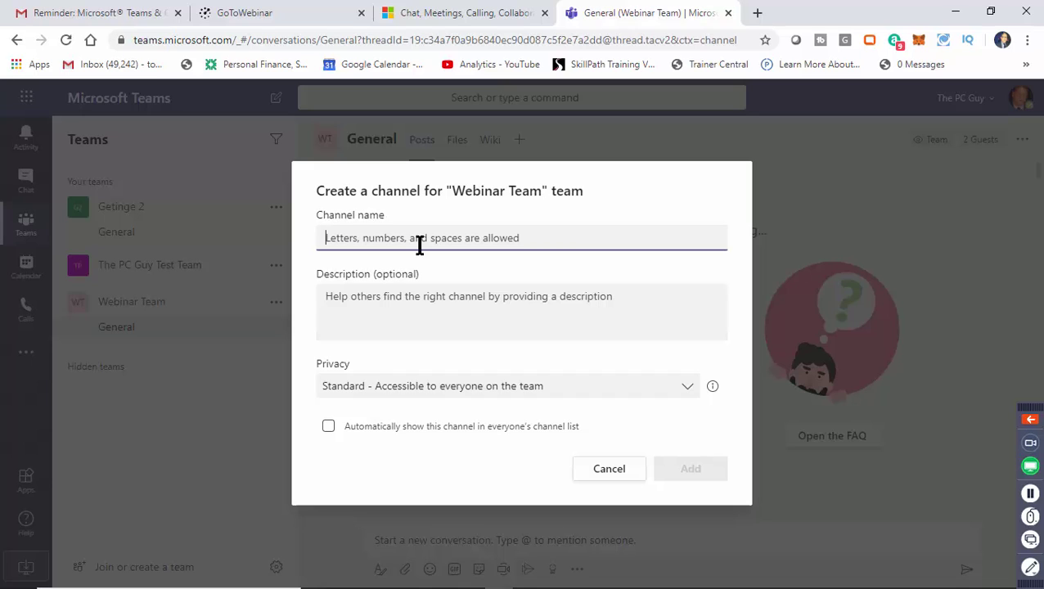
type("Mar")
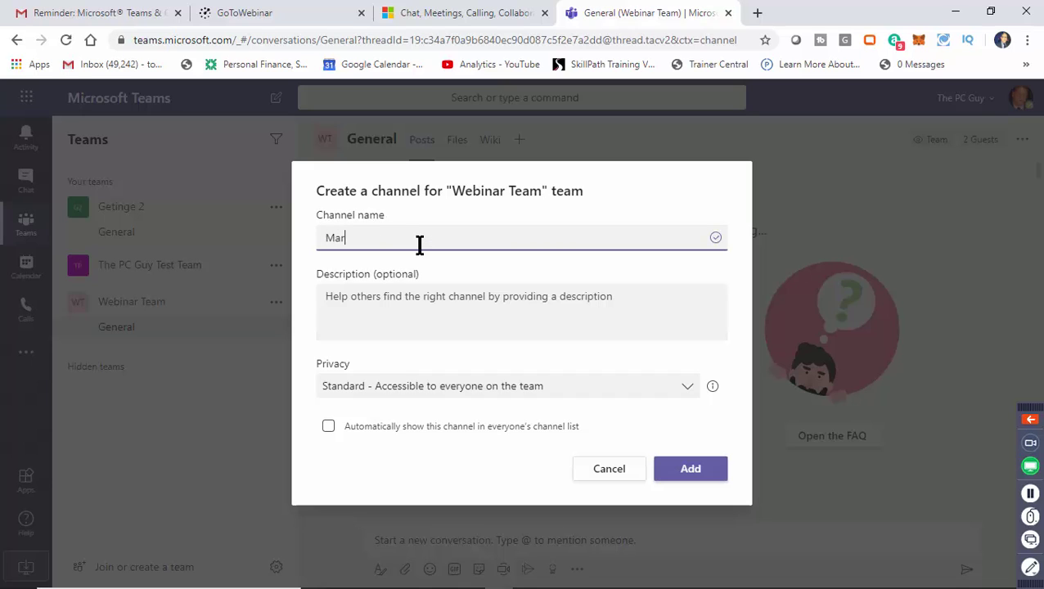
type("keting")
left_click(361, 309)
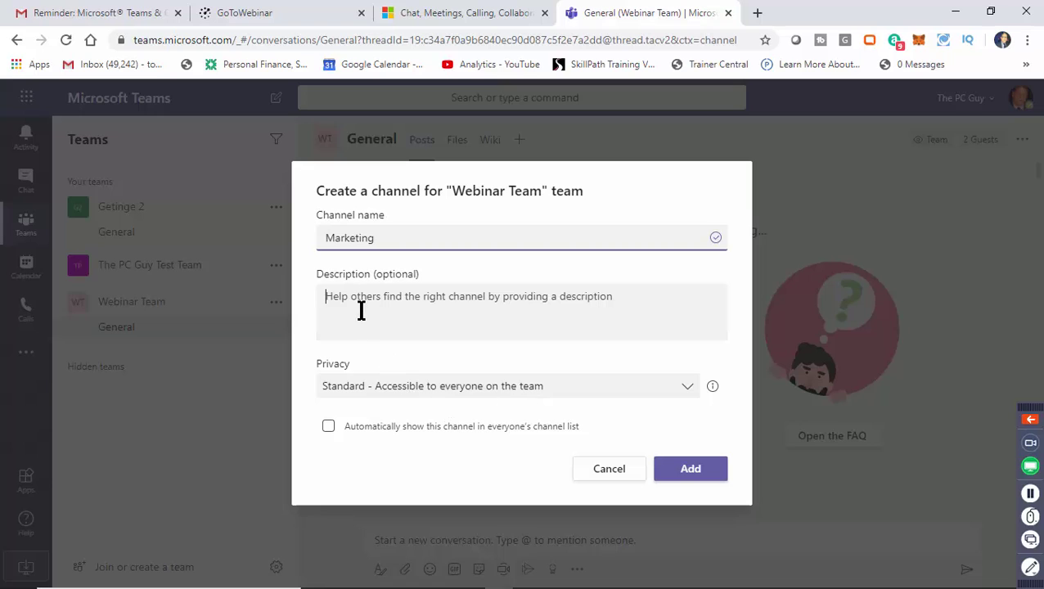
left_click(422, 392)
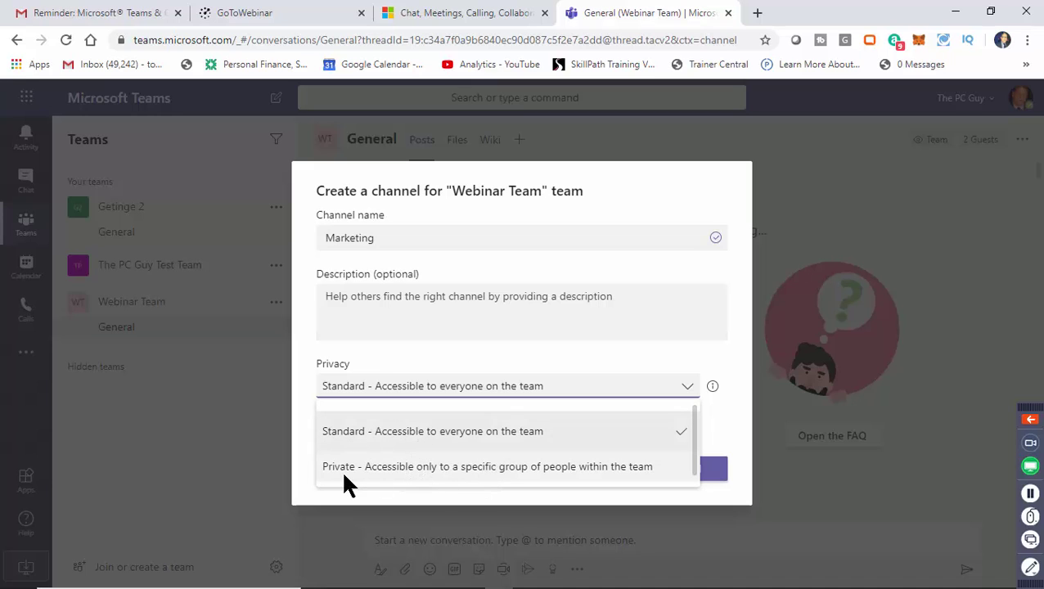
left_click(371, 360)
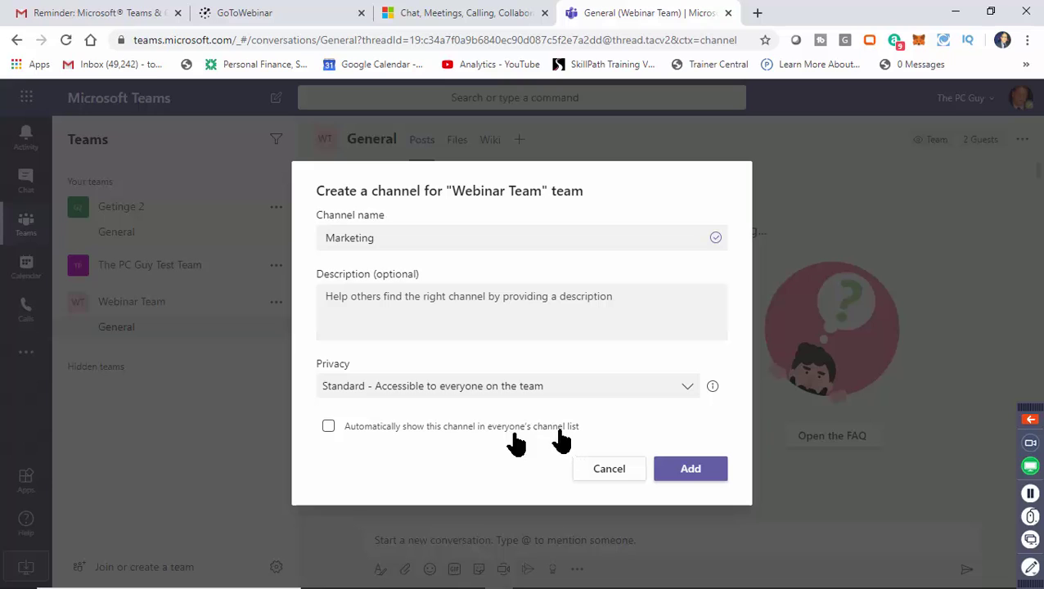
left_click(331, 427)
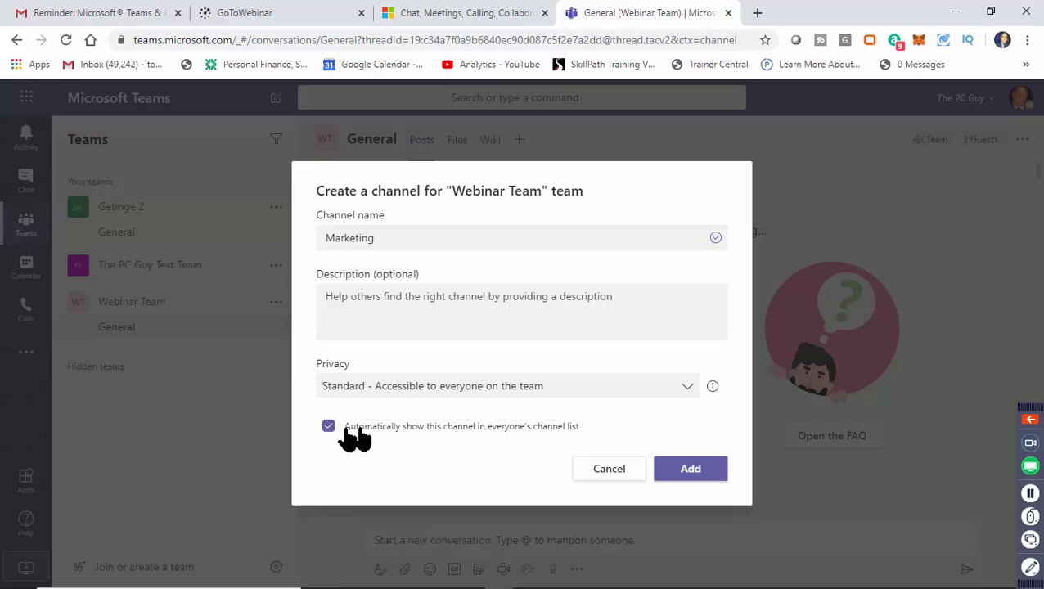
left_click(691, 469)
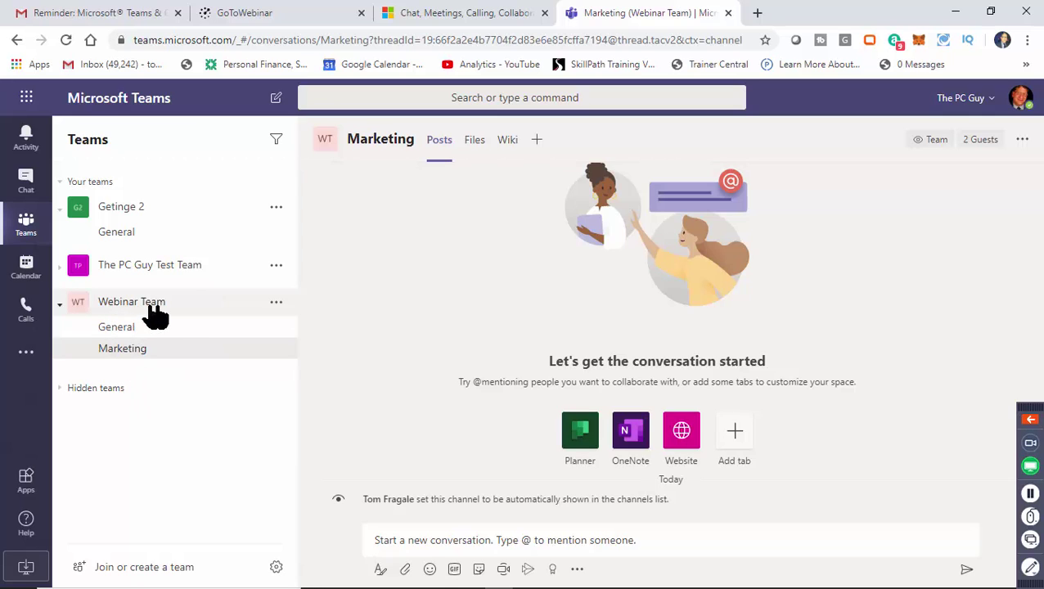
Add a second Standard channel named 'Sales' to Webinar Team, shown automatically for everyone.
left_click(276, 307)
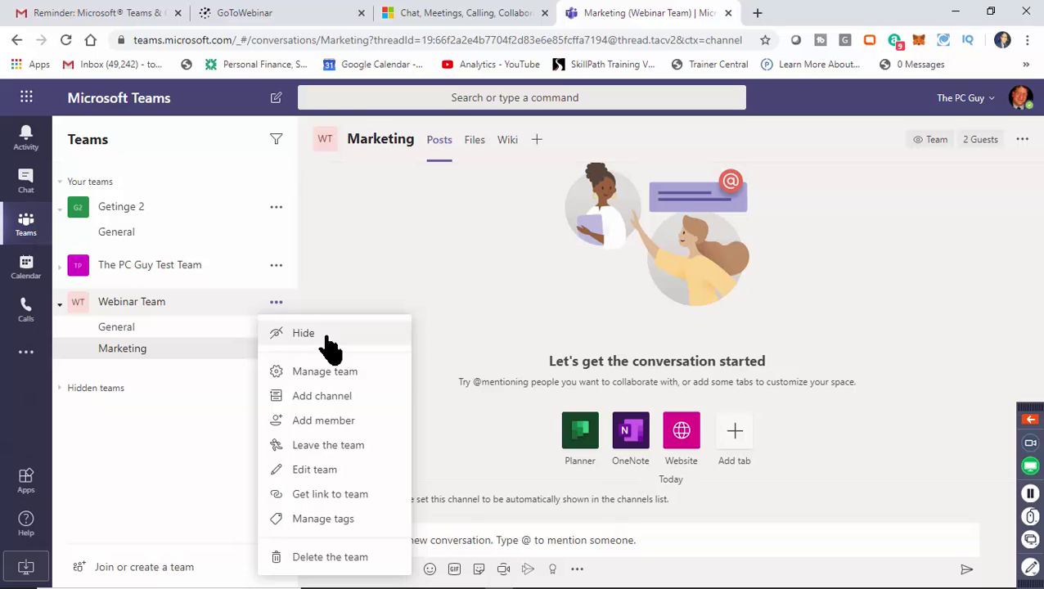
left_click(352, 398)
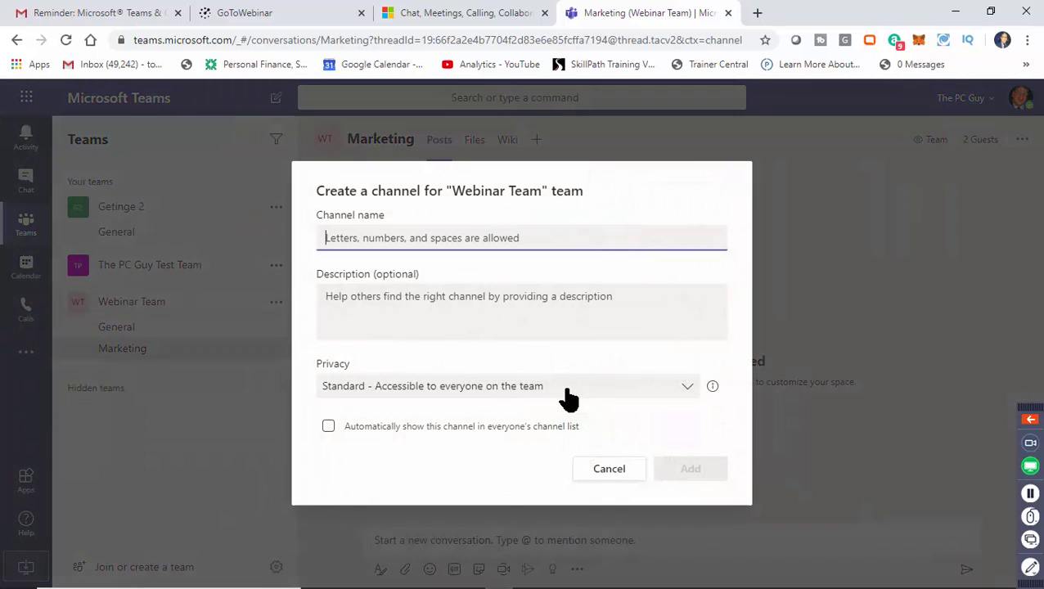
type("Sales")
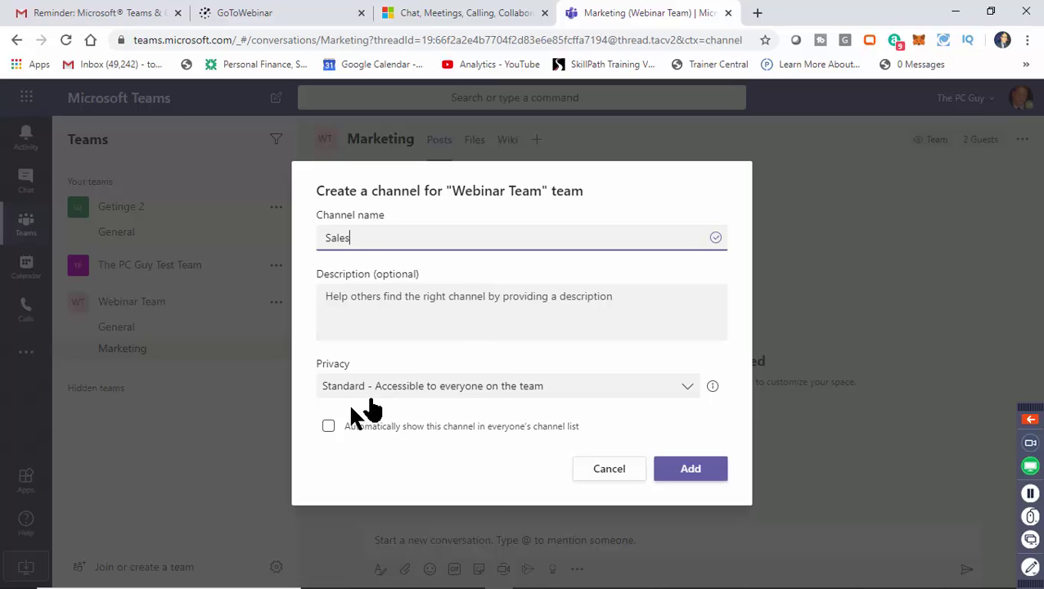
left_click(330, 429)
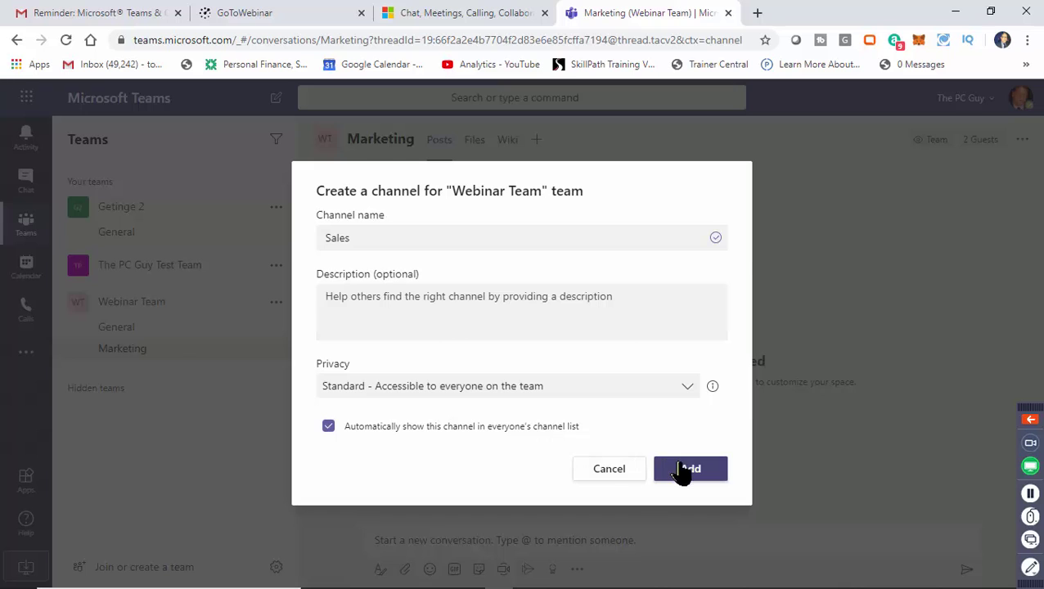
left_click(684, 472)
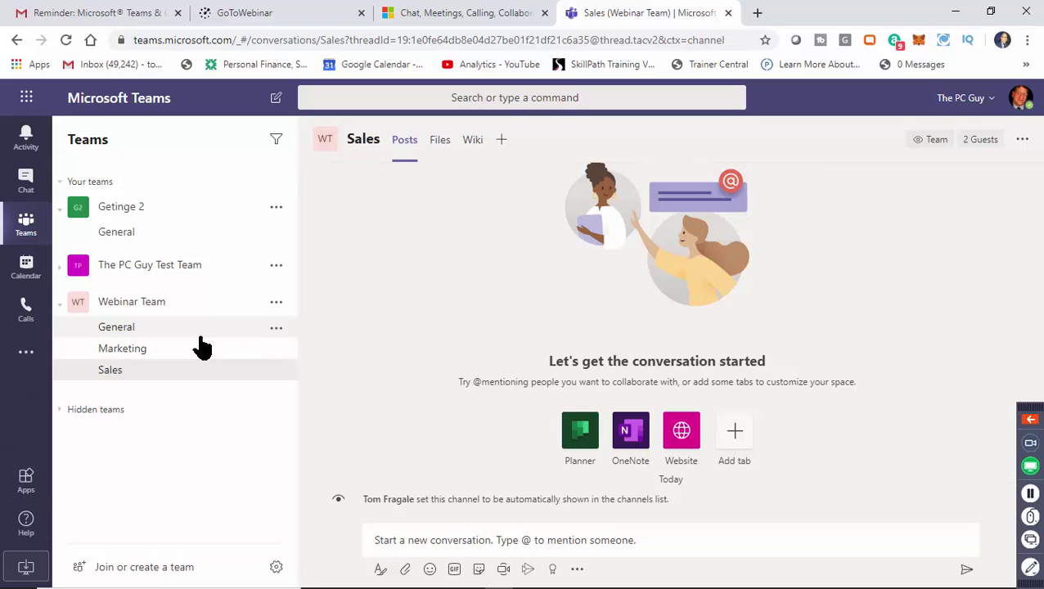
Open Webinar Team's General channel and toggle the team's channel list, leaving it collapsed.
left_click(197, 332)
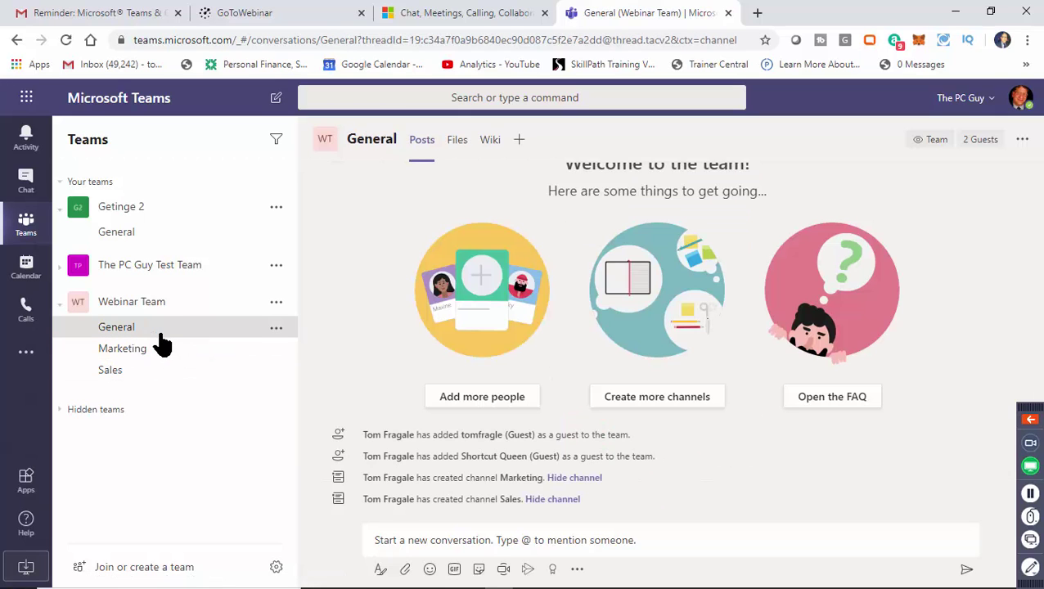
left_click(151, 306)
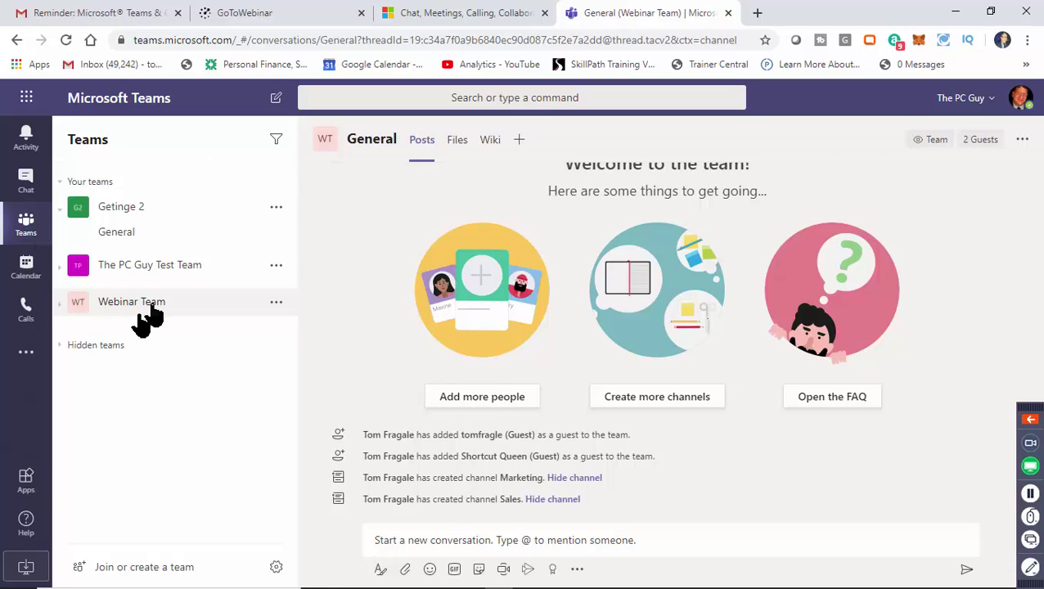
left_click(62, 315)
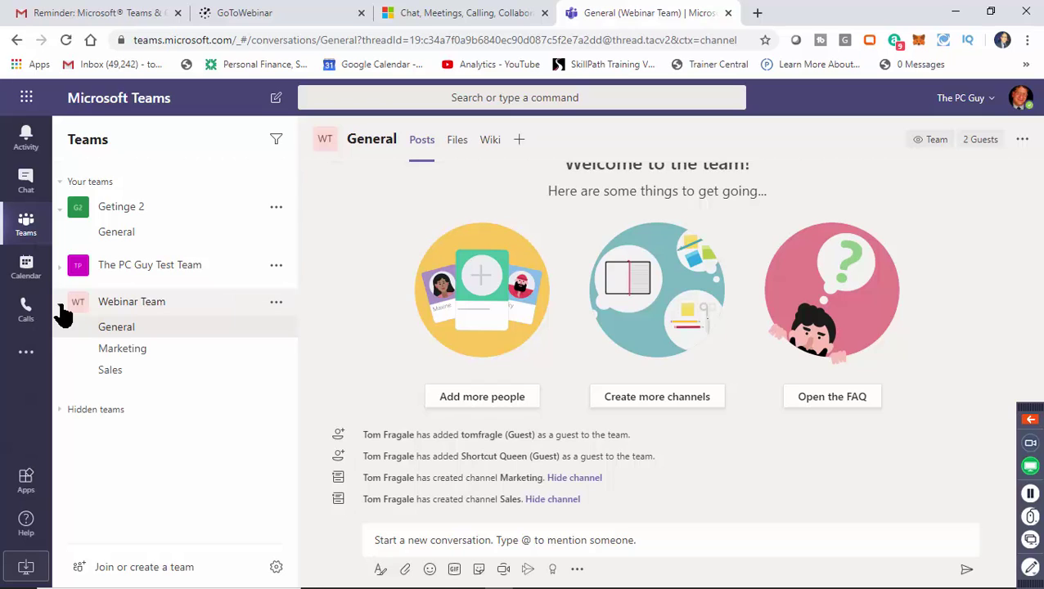
left_click(62, 314)
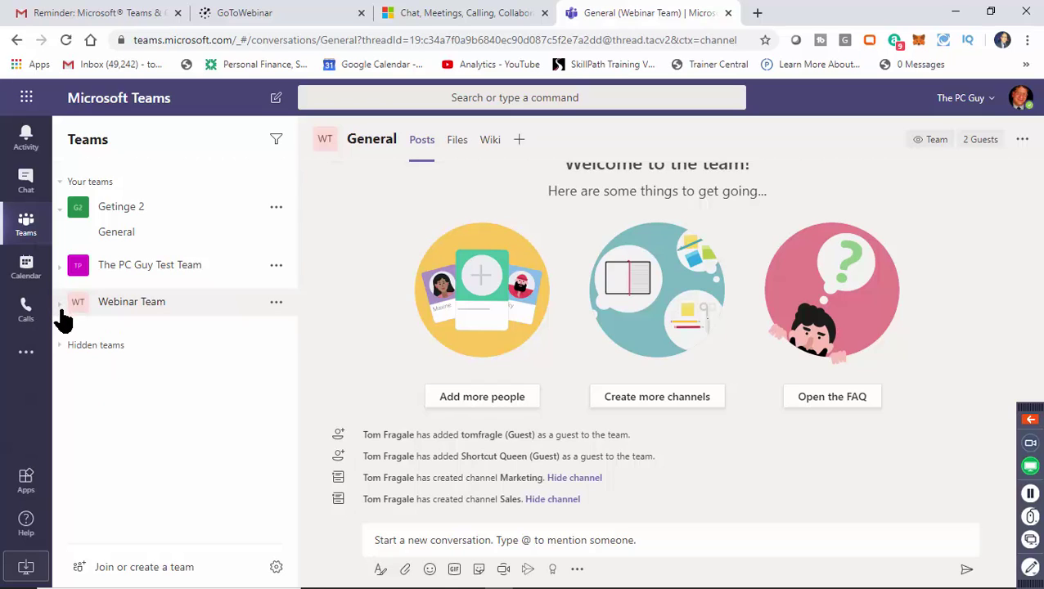
left_click(63, 314)
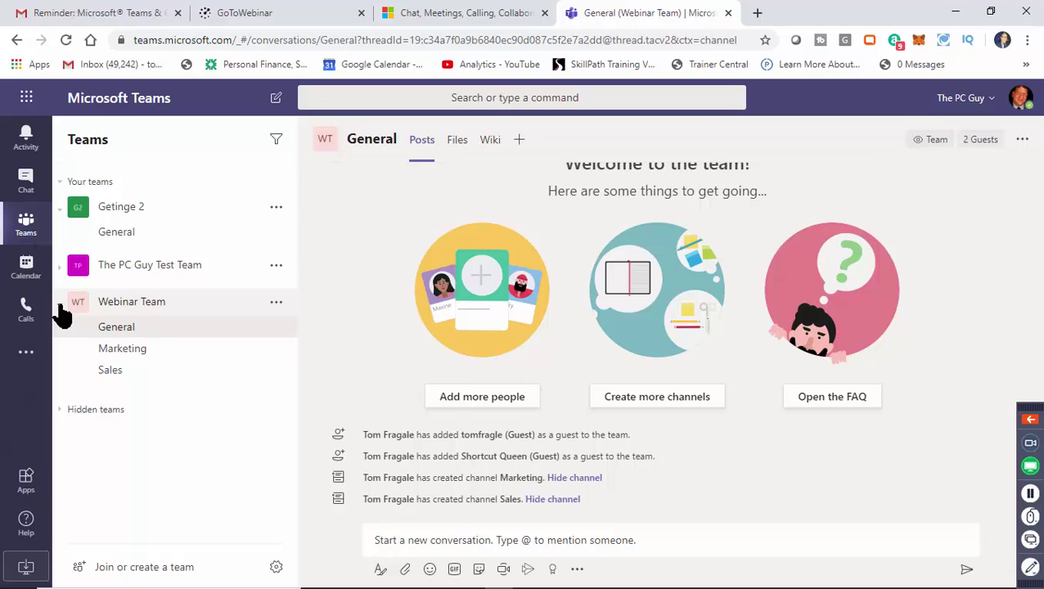
left_click(107, 311)
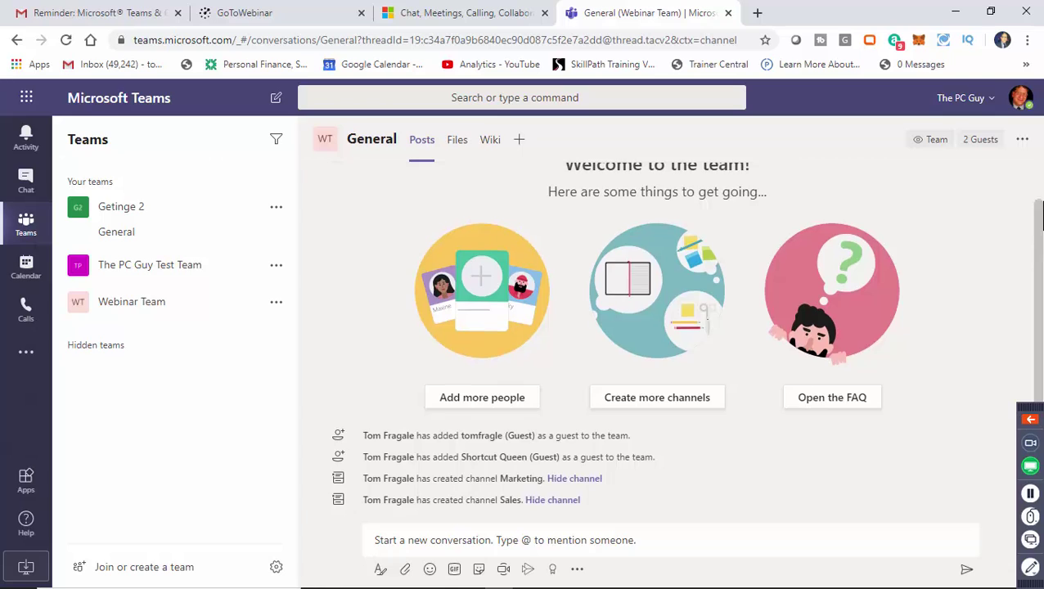
Scroll up the Posts feed and open the empty Files library of Webinar Team's General channel.
scroll(1033, 254, "up", 1)
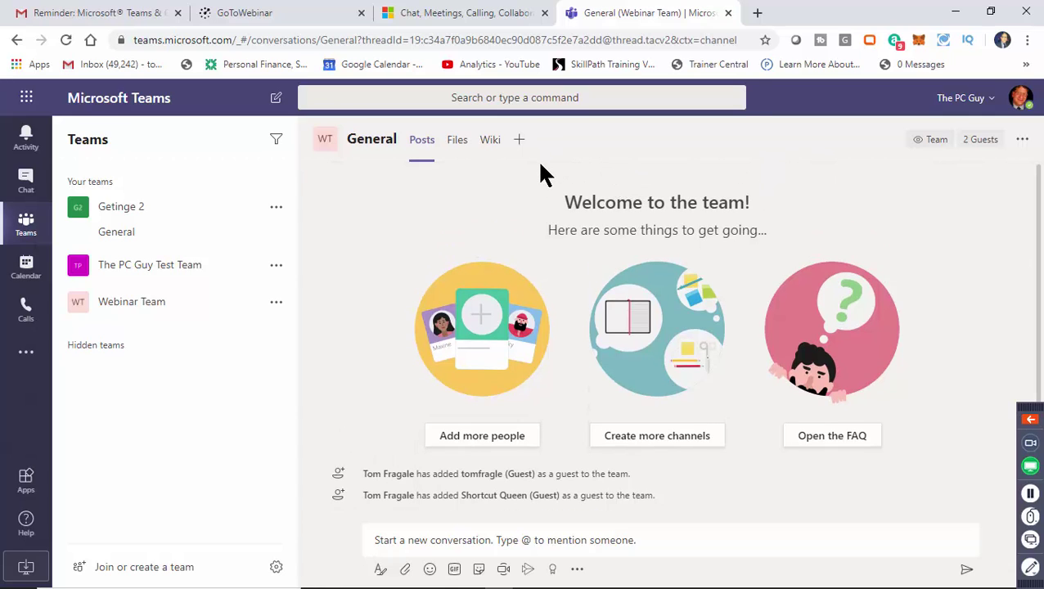
left_click(457, 142)
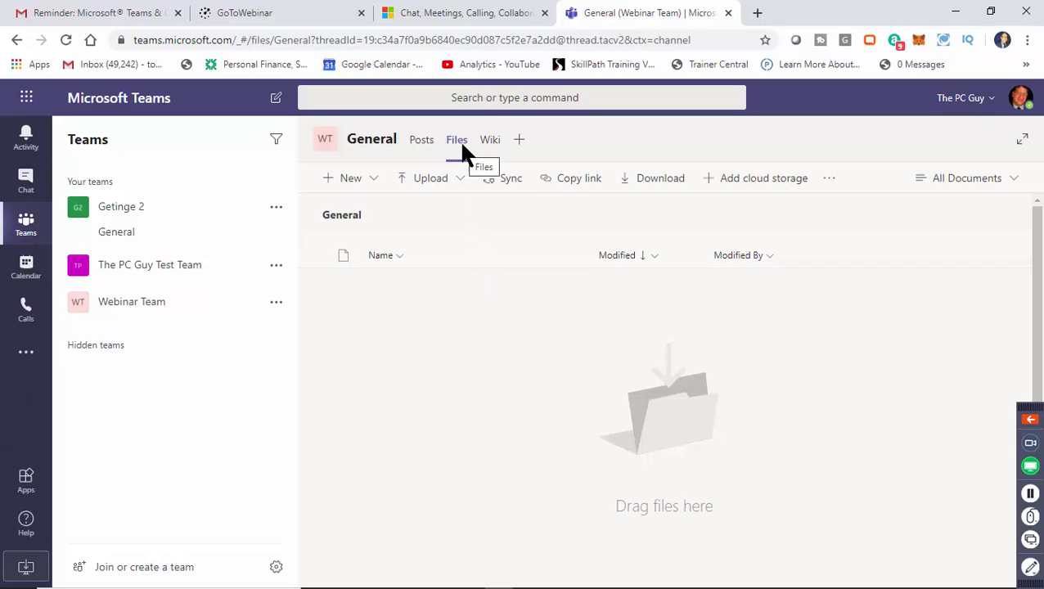
Upload Microsoft Teams write up.docx, Student File.xlsx and lorman - teams.pptx from Downloads.
left_click(443, 187)
left_click(431, 211)
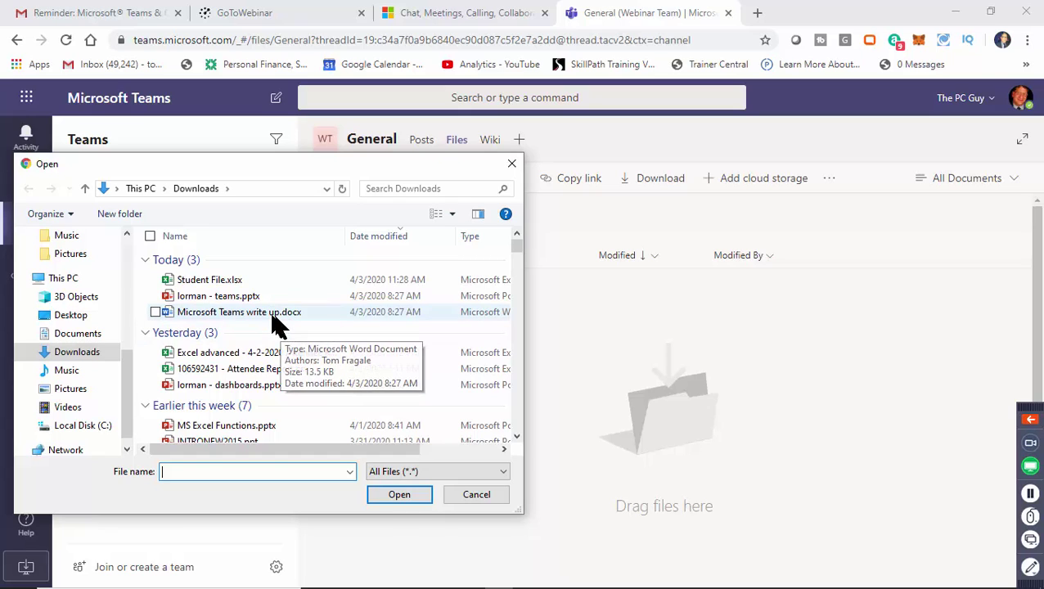
left_click(261, 317)
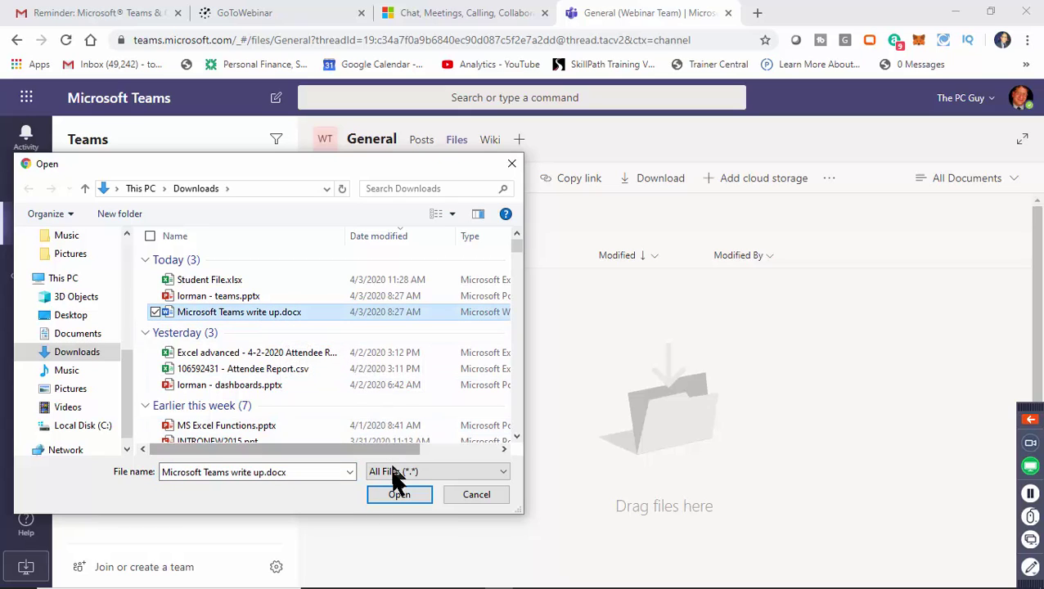
left_click(155, 279)
left_click(156, 295)
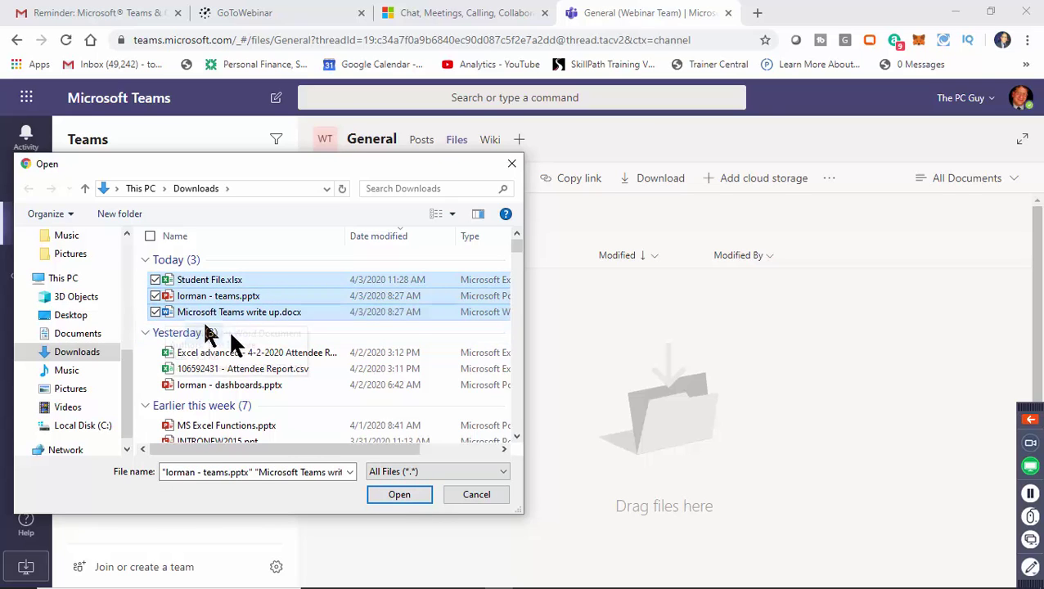
left_click(400, 494)
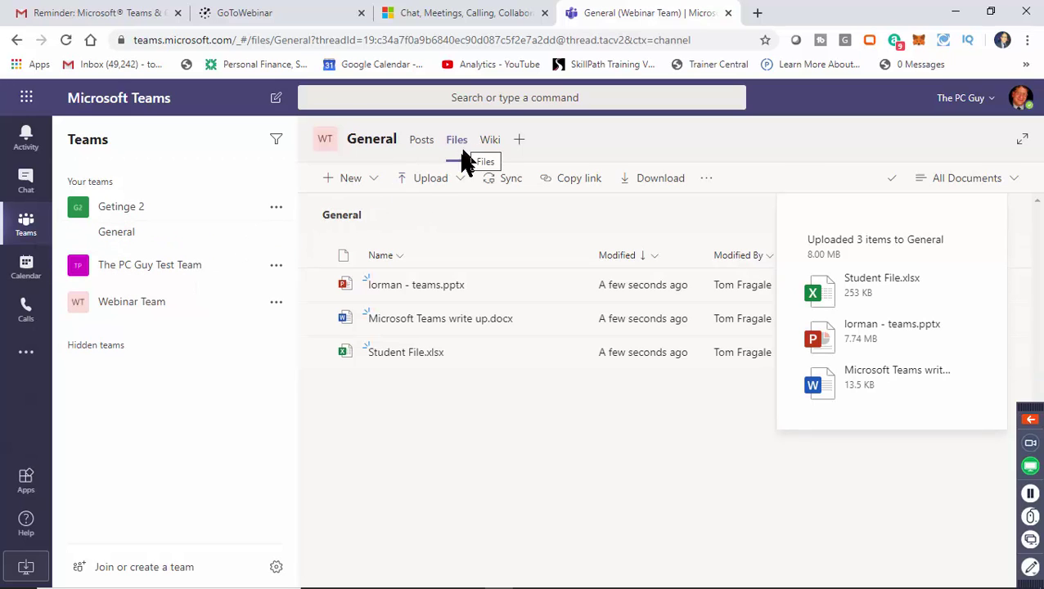
left_click(375, 184)
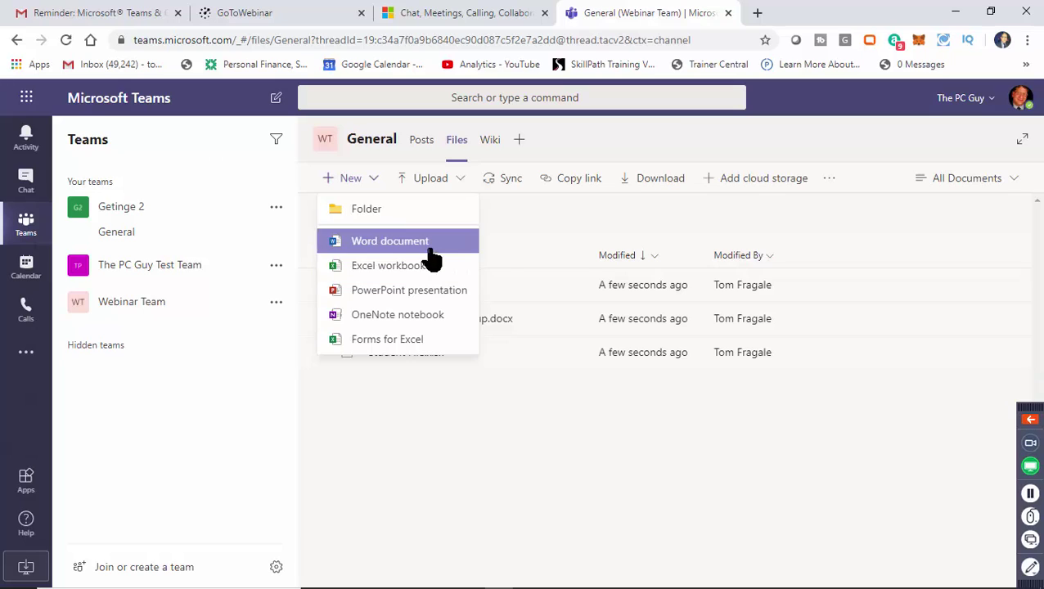
left_click(550, 225)
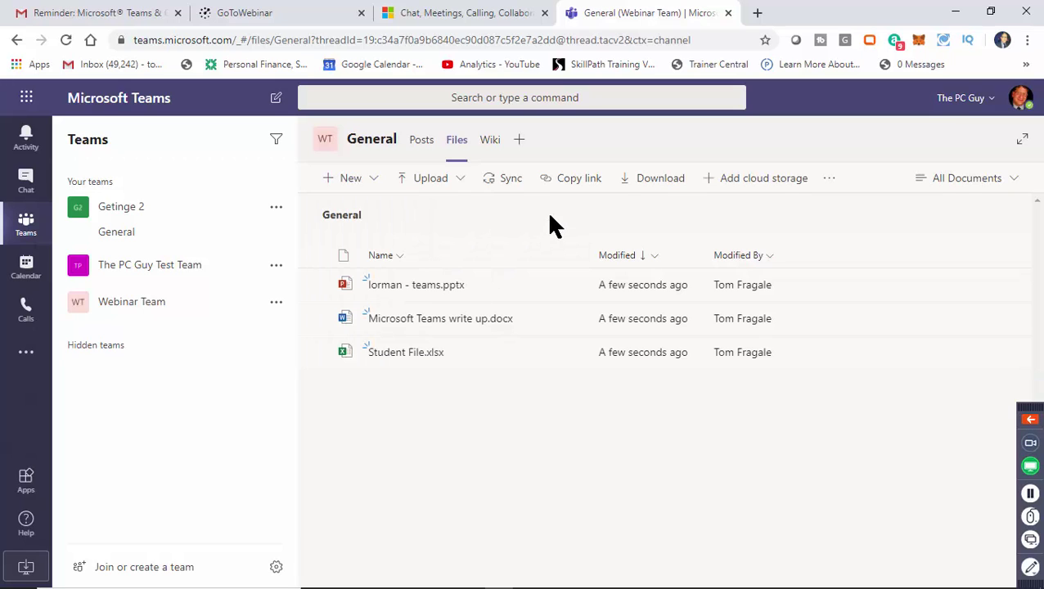
left_click(462, 181)
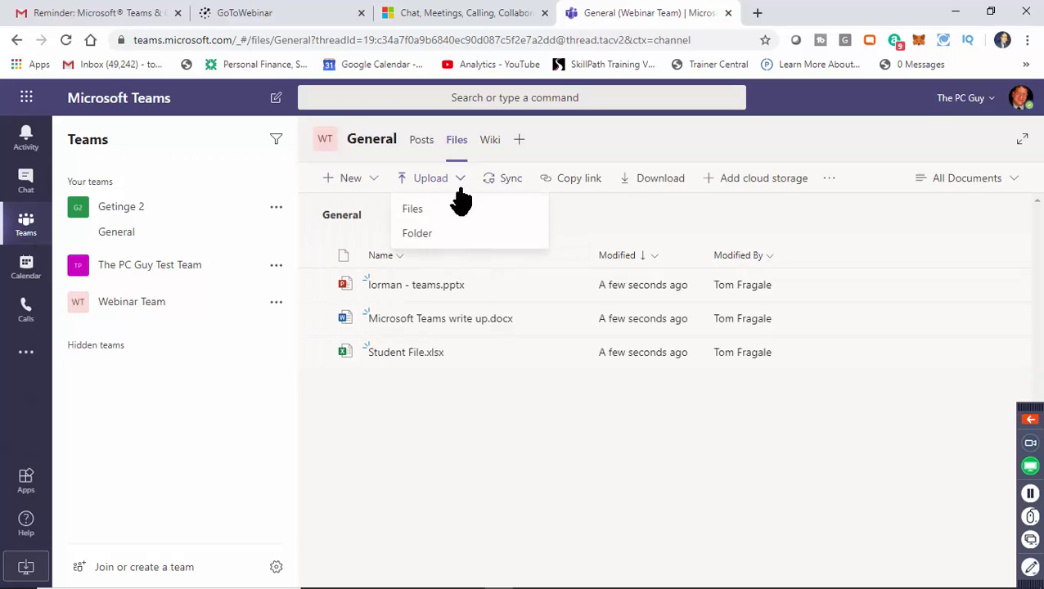
left_click(627, 222)
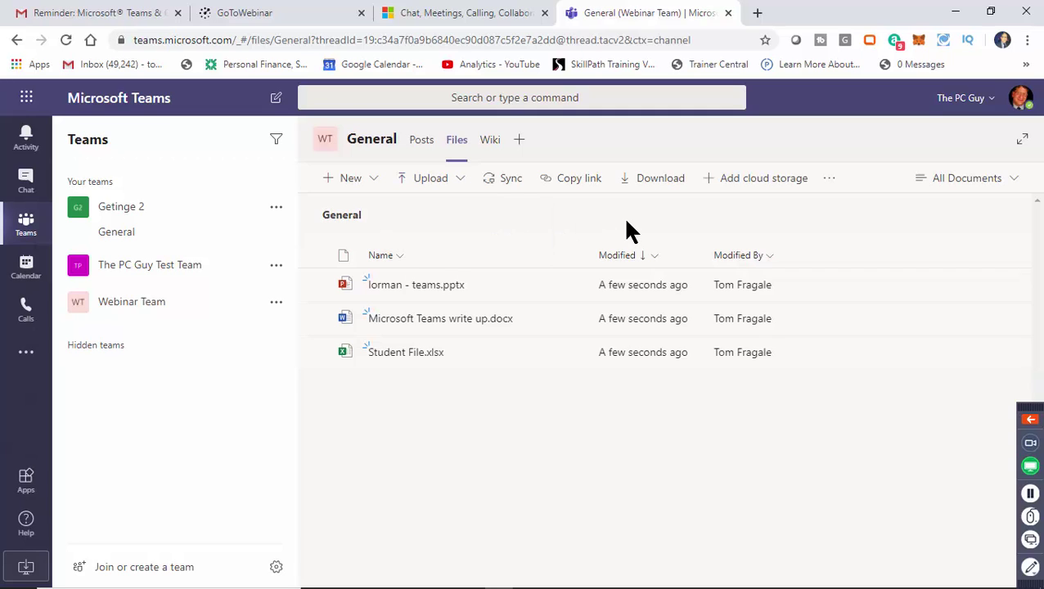
Abandon syncing the channel files, then get a shareable link for lorman - teams.pptx.
left_click(507, 181)
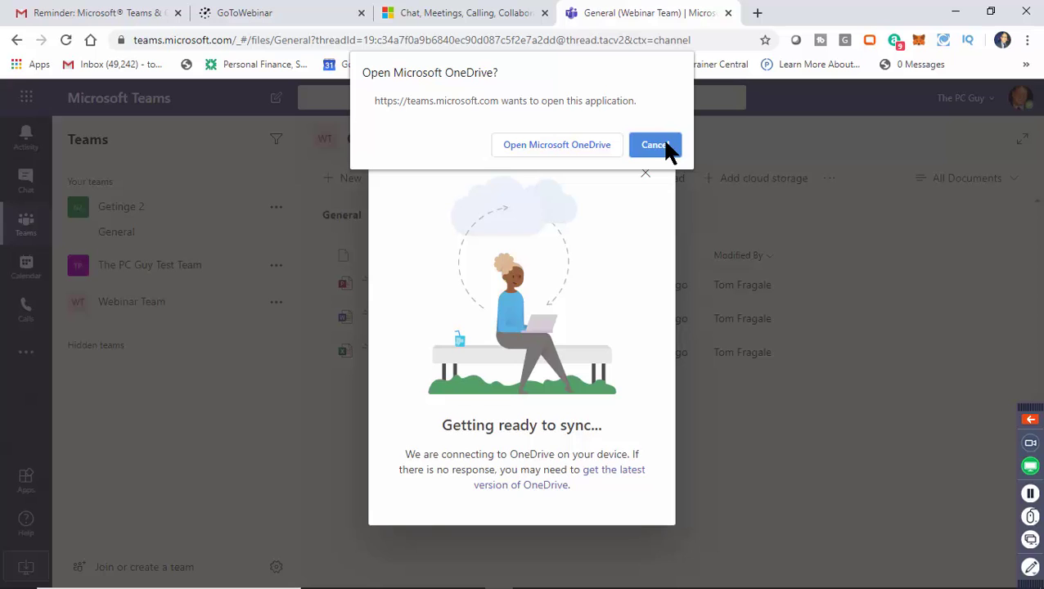
left_click(667, 152)
left_click(646, 173)
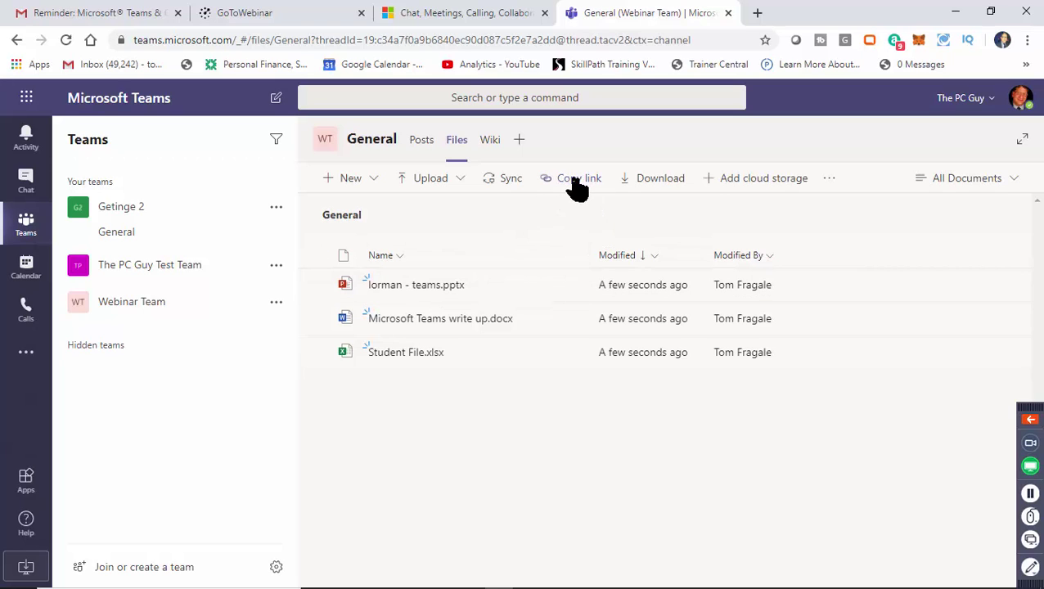
left_click(318, 284)
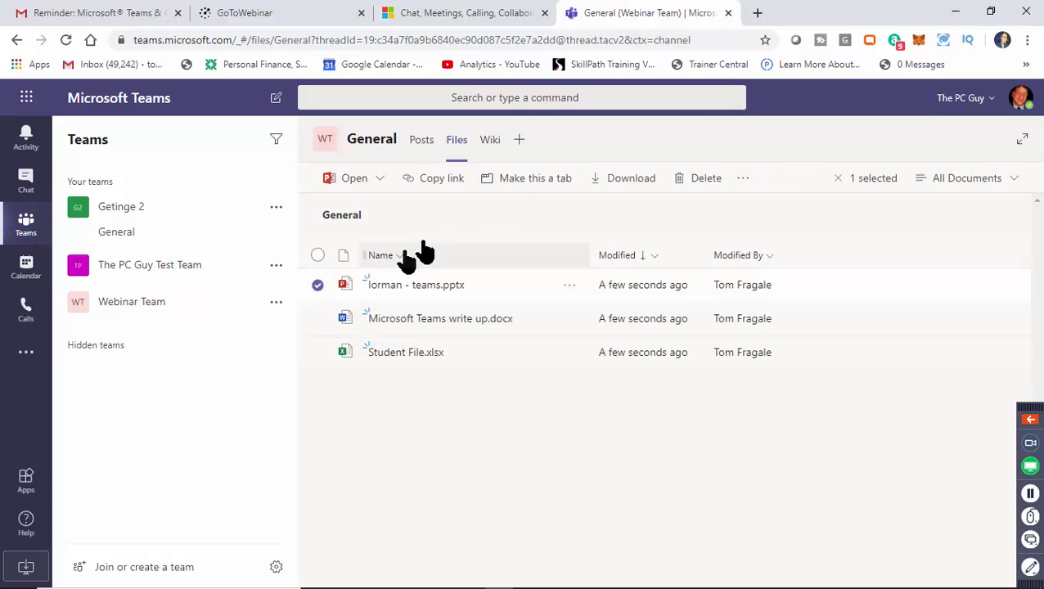
left_click(447, 185)
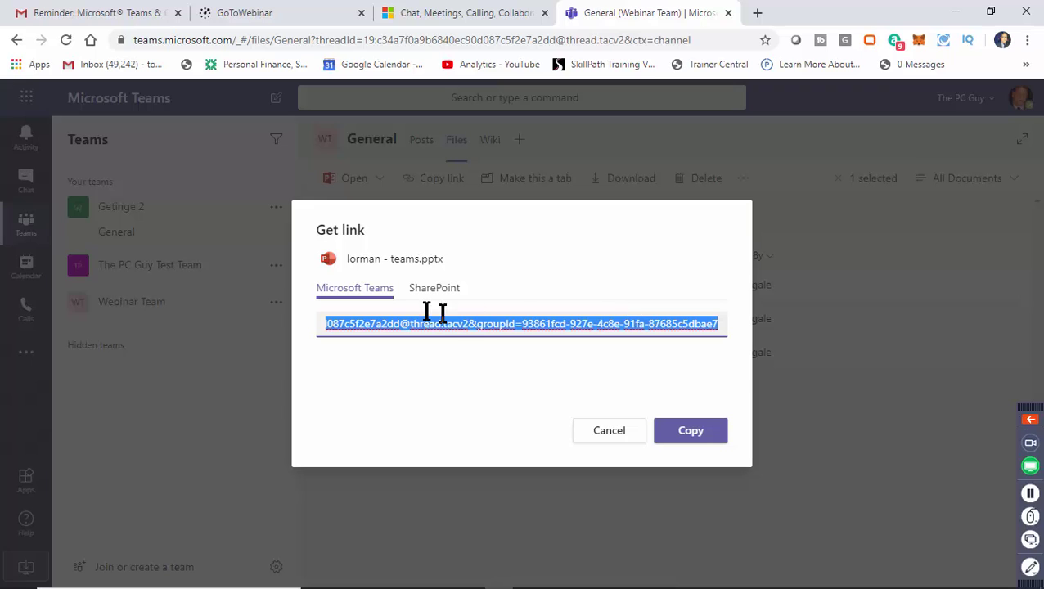
Compare the SharePoint and Teams links for lorman - teams.pptx, then copy the Teams link.
left_click(434, 296)
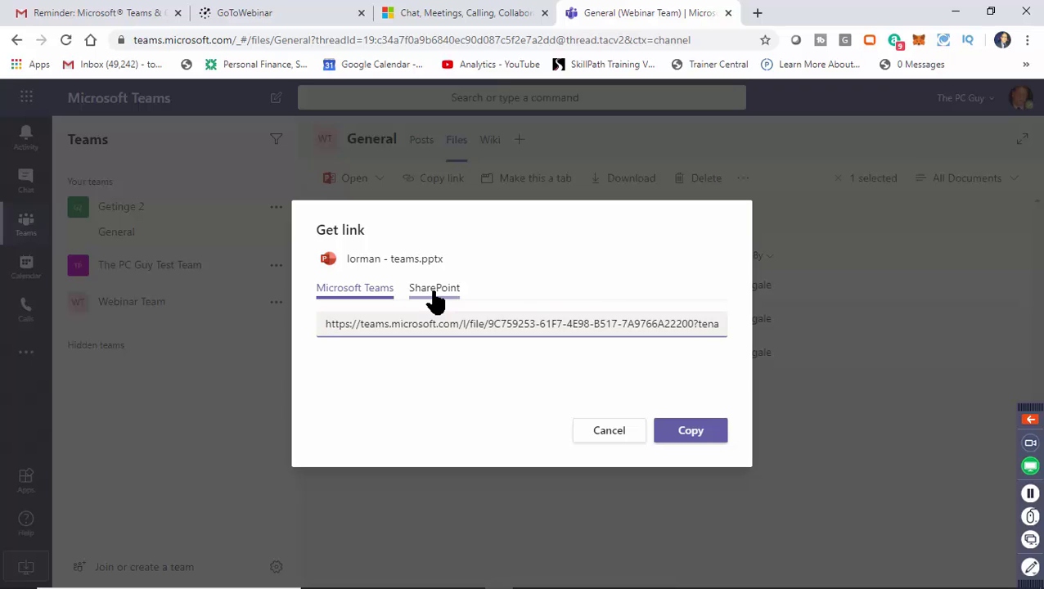
left_click(340, 299)
left_click(422, 298)
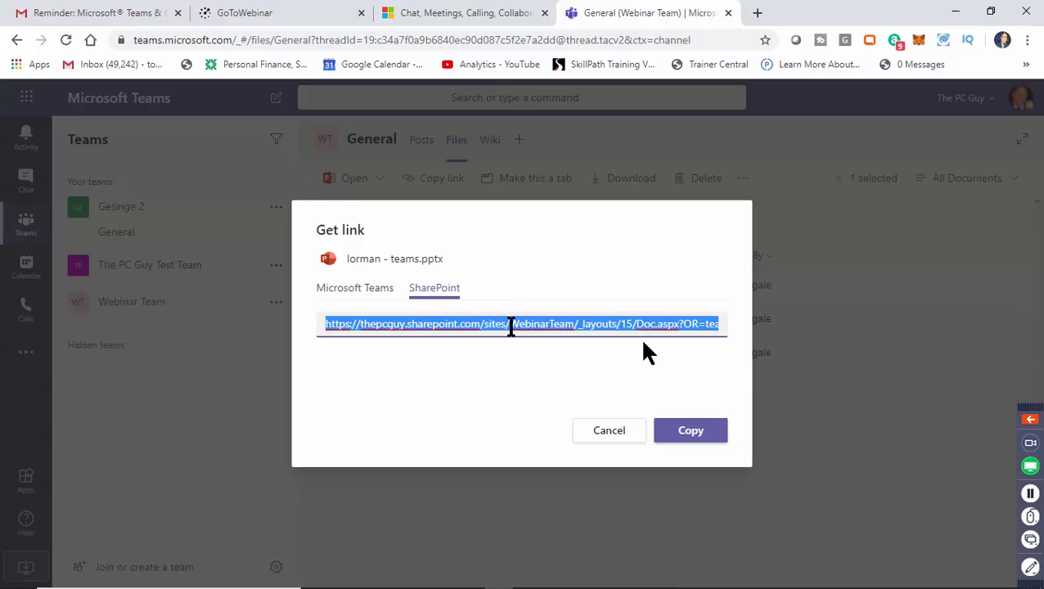
left_click(383, 300)
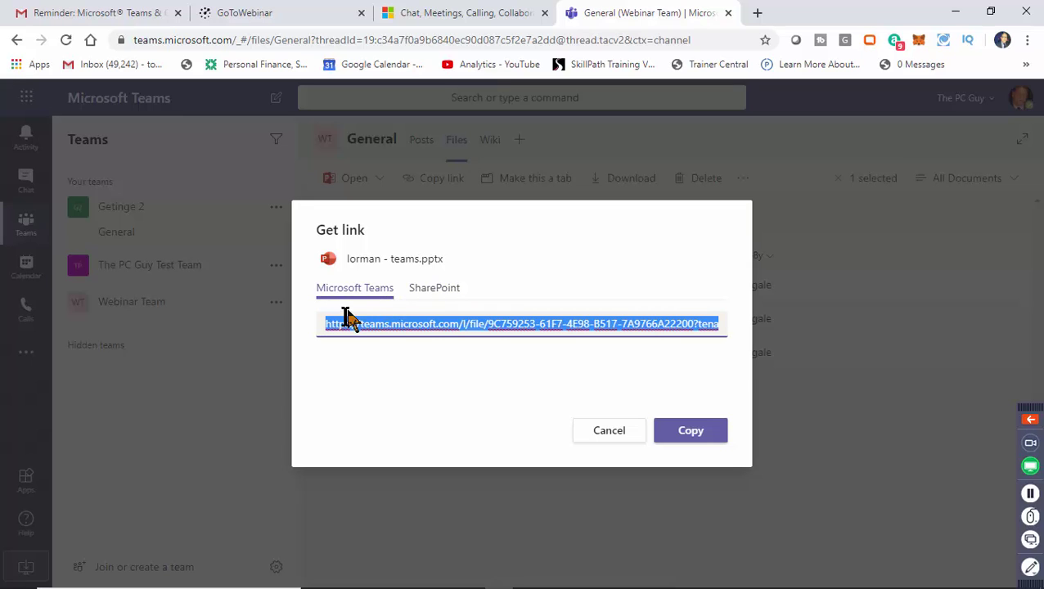
left_click(429, 299)
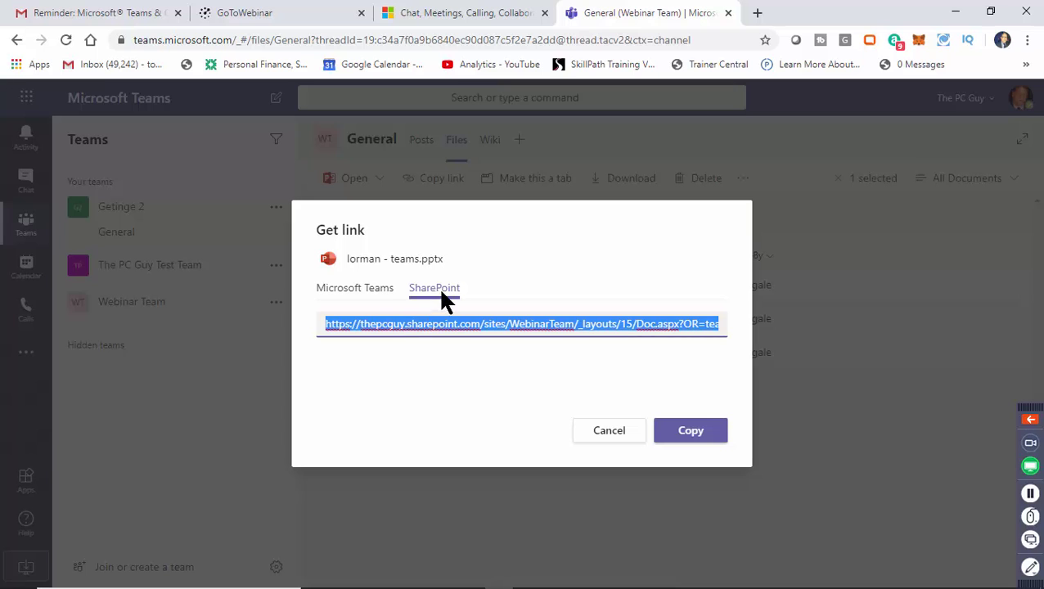
left_click(339, 301)
left_click(339, 302)
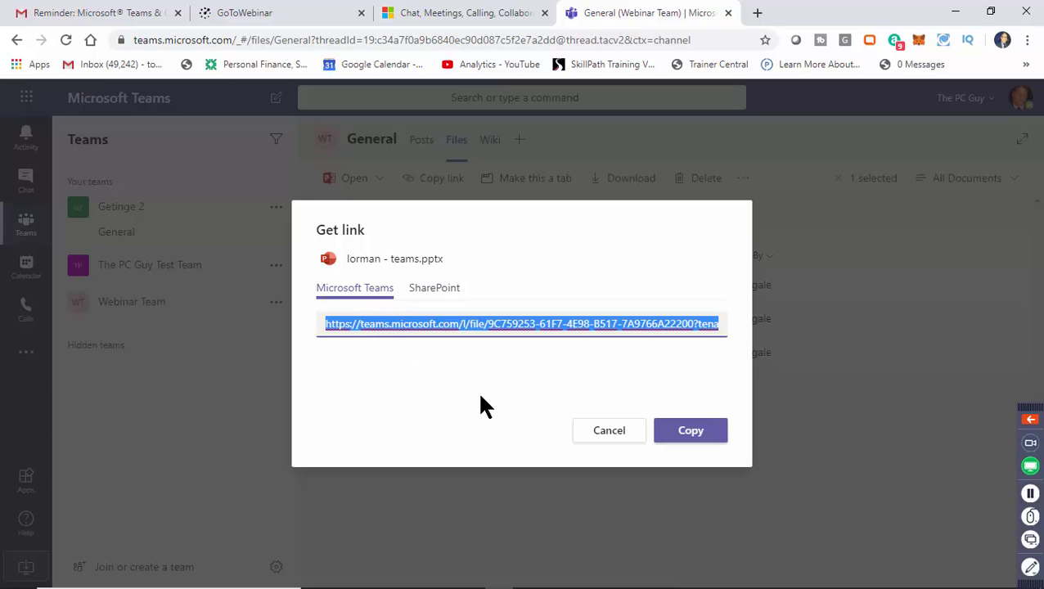
left_click(683, 431)
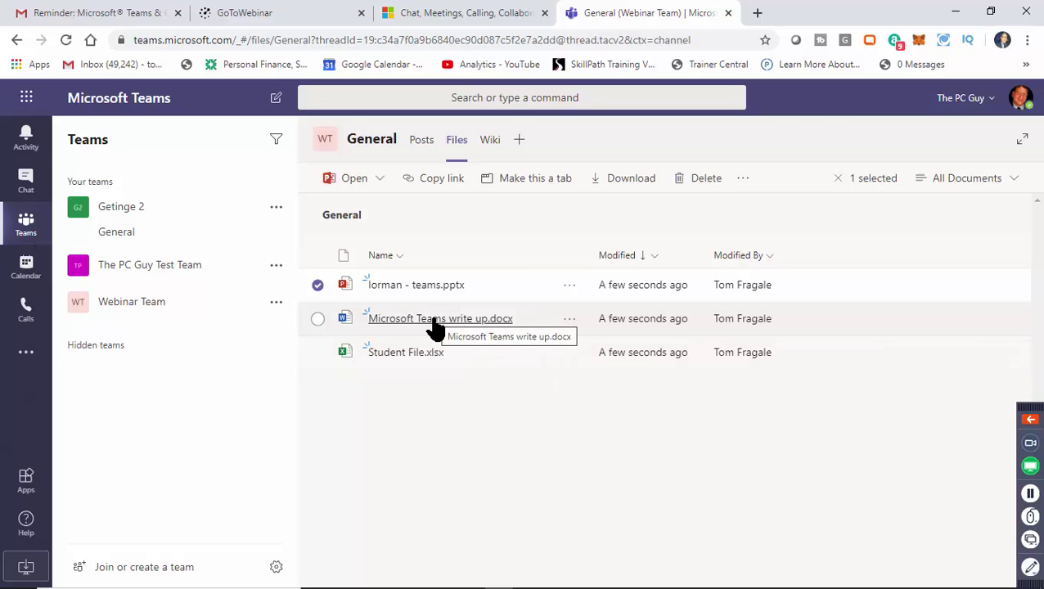
Open Microsoft Teams write up.docx, put the cursor after 'Getting into Teams', then close it.
left_click(434, 324)
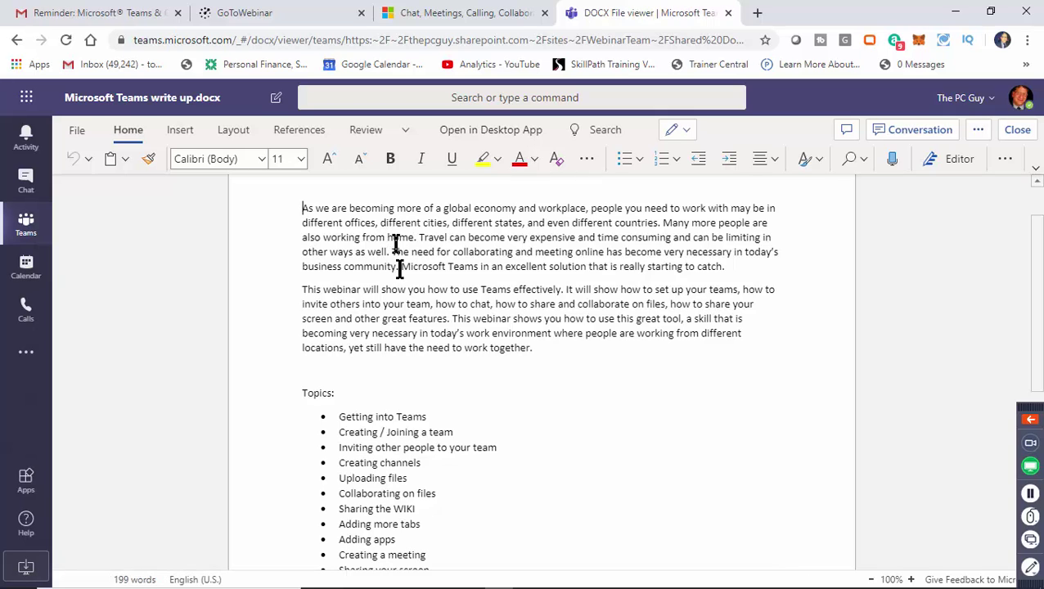
left_click(459, 418)
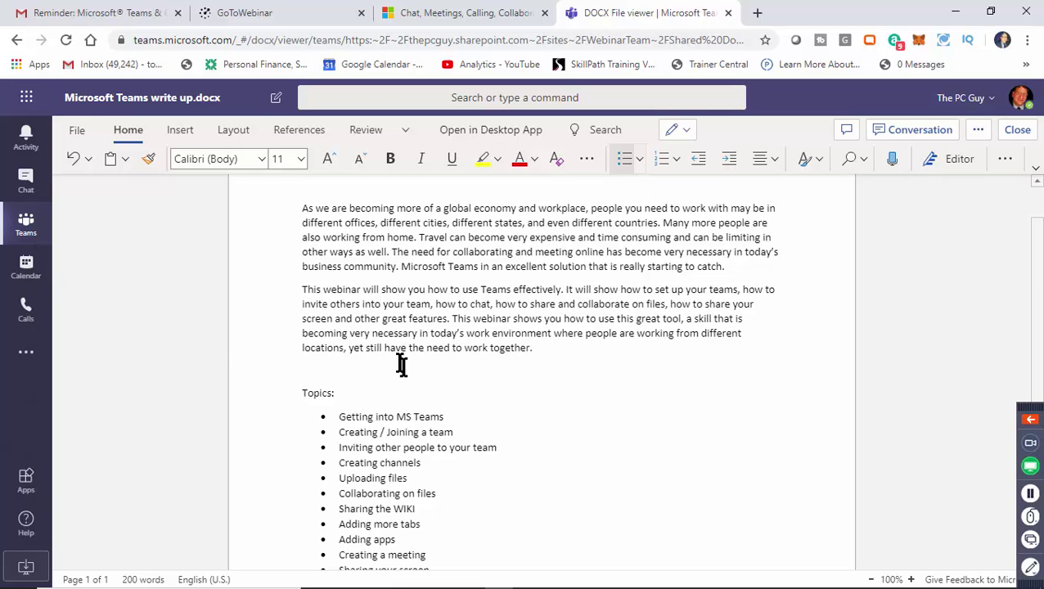
left_click(1017, 130)
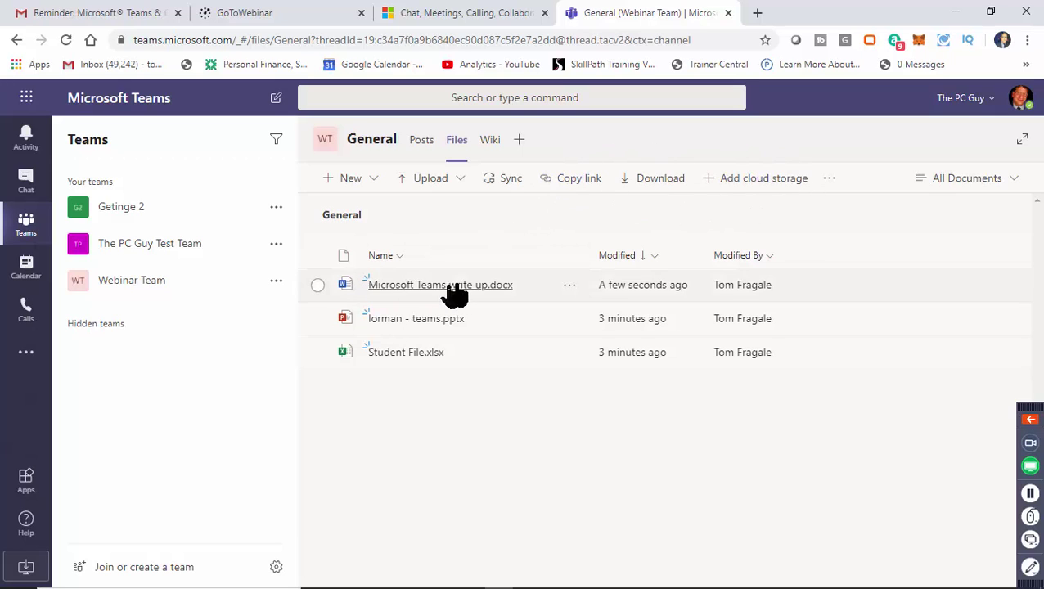
left_click(570, 291)
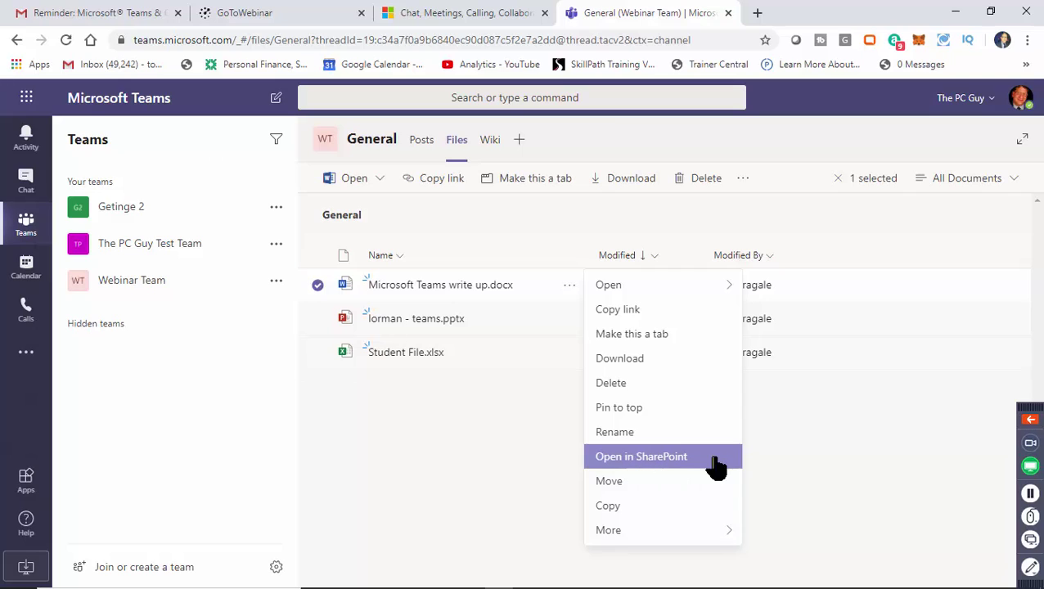
left_click(646, 459)
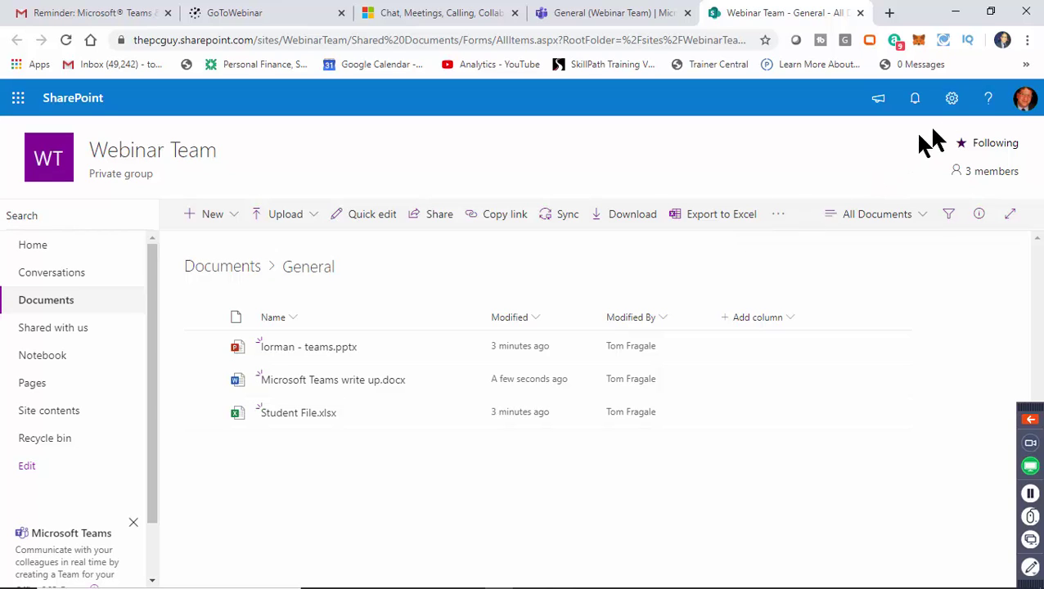
left_click(961, 112)
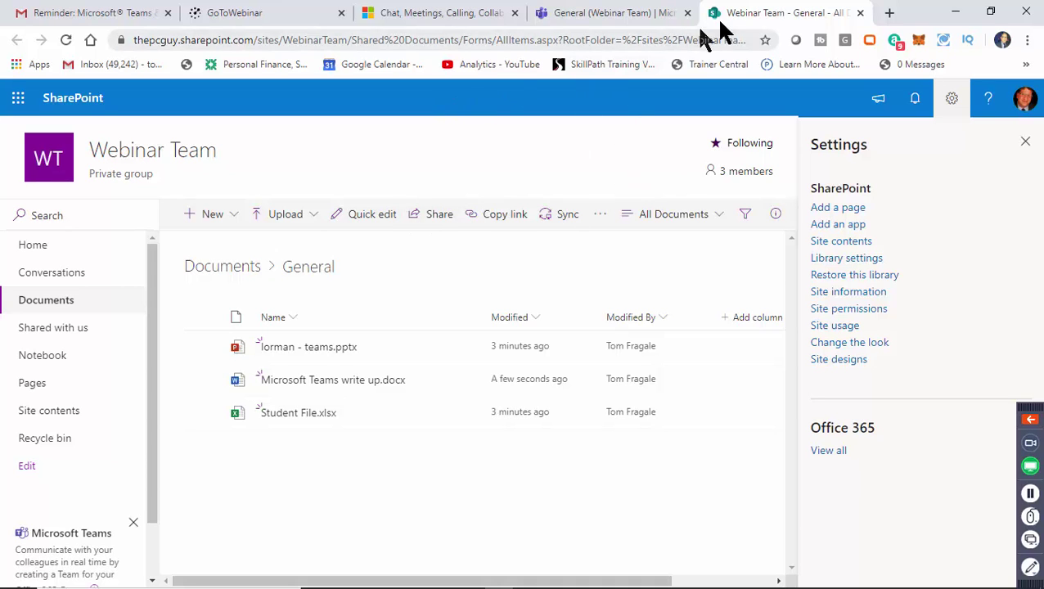
left_click(861, 13)
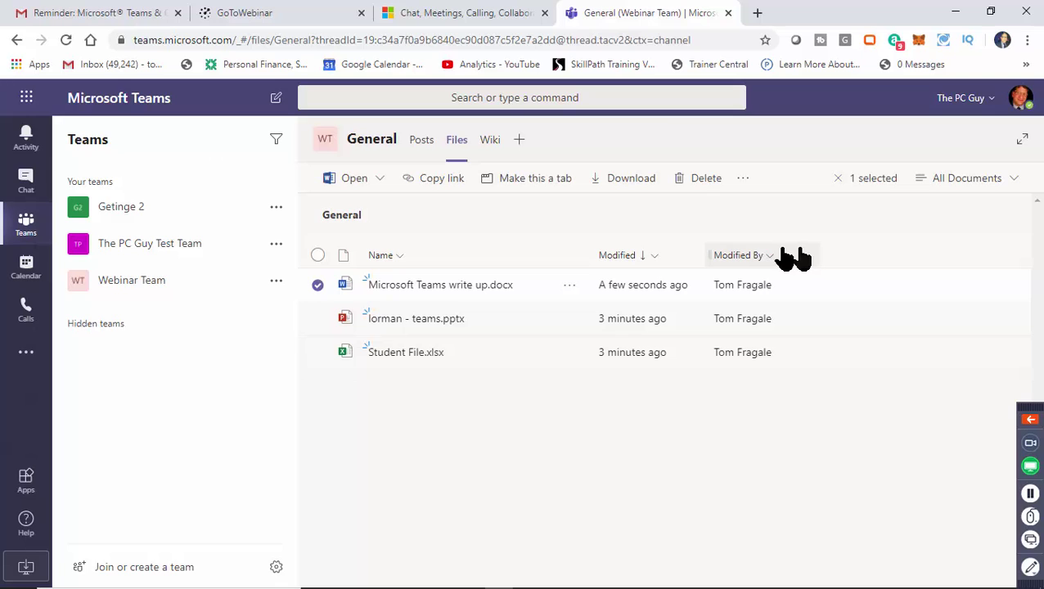
left_click(568, 286)
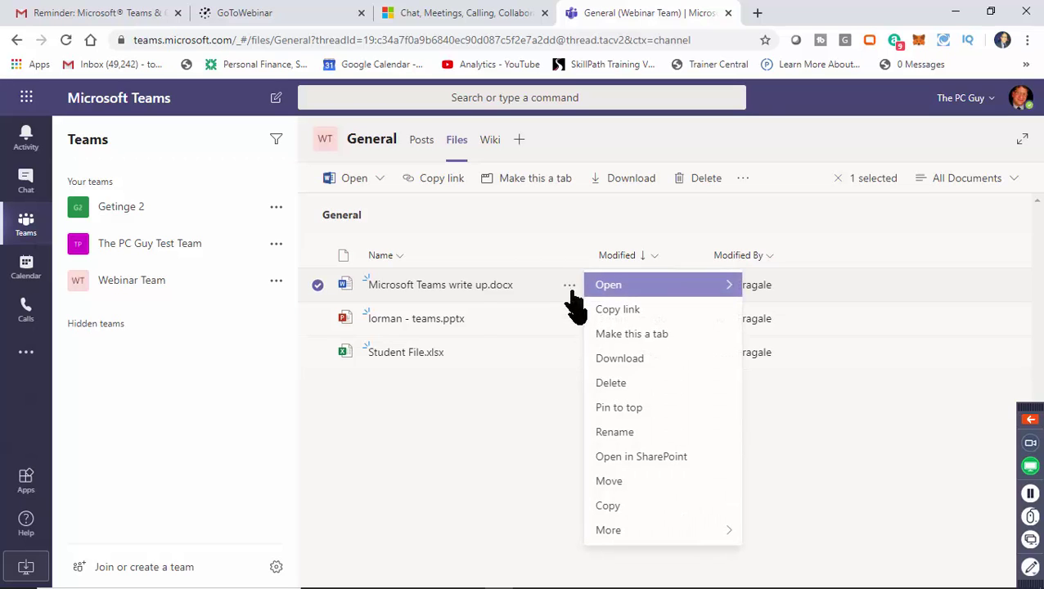
left_click(673, 462)
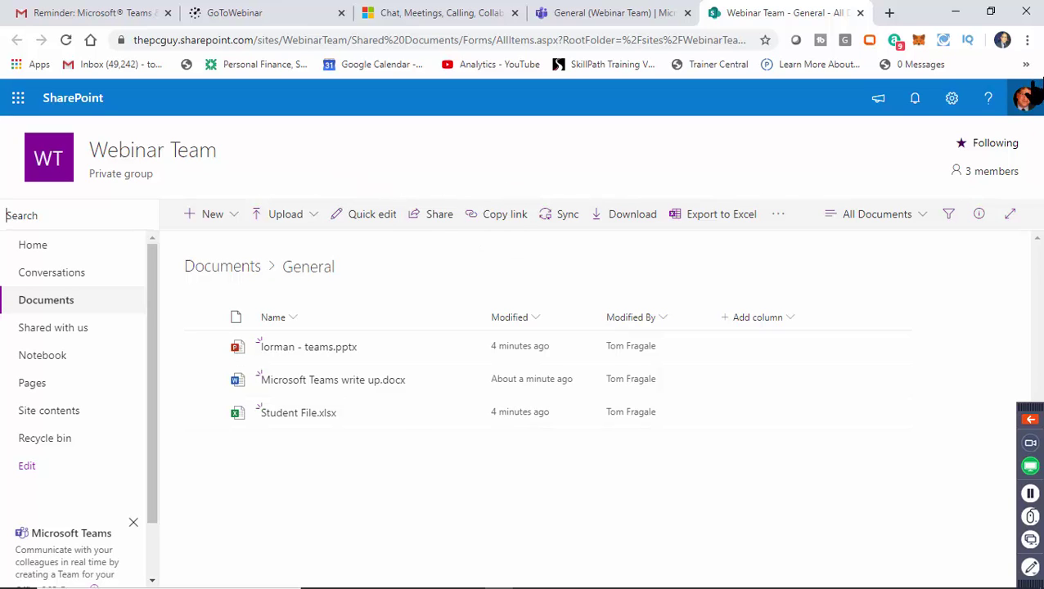
left_click(861, 14)
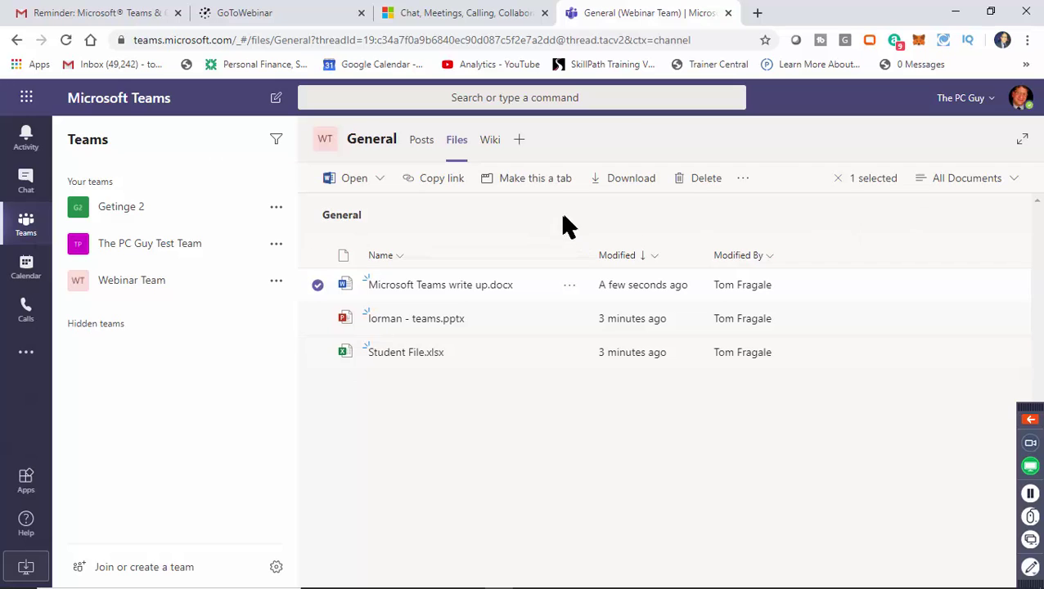
Check the file's more-actions menu, deselect it, and open Microsoft Teams write up.docx.
left_click(744, 182)
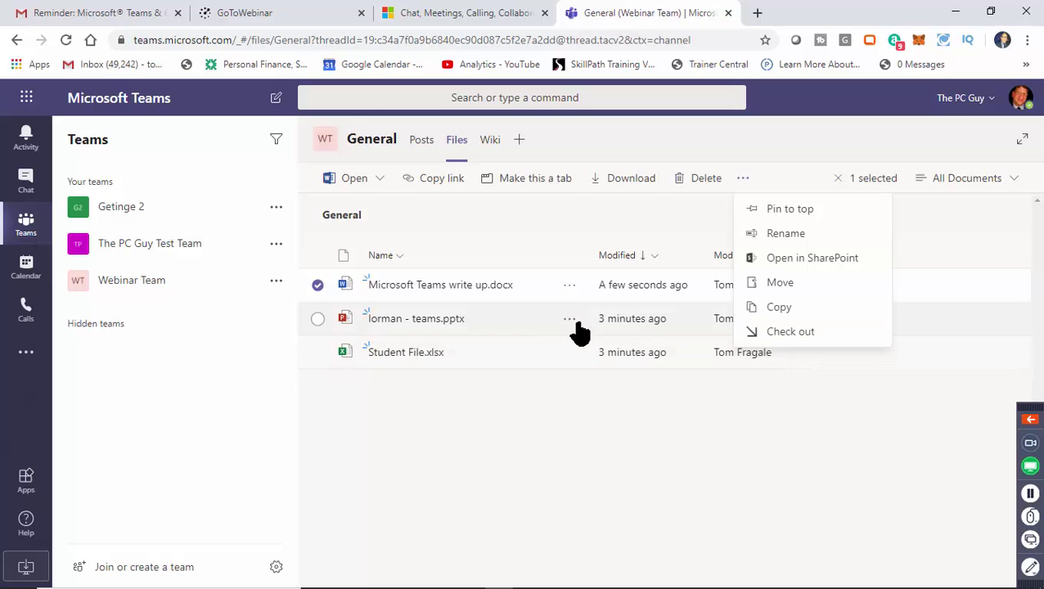
left_click(712, 209)
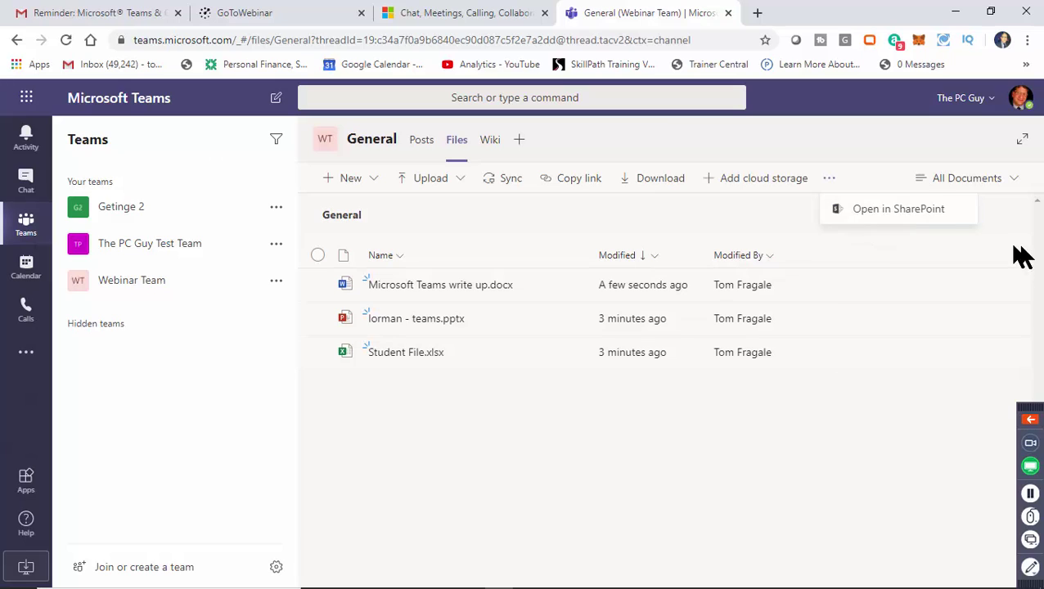
left_click(443, 285)
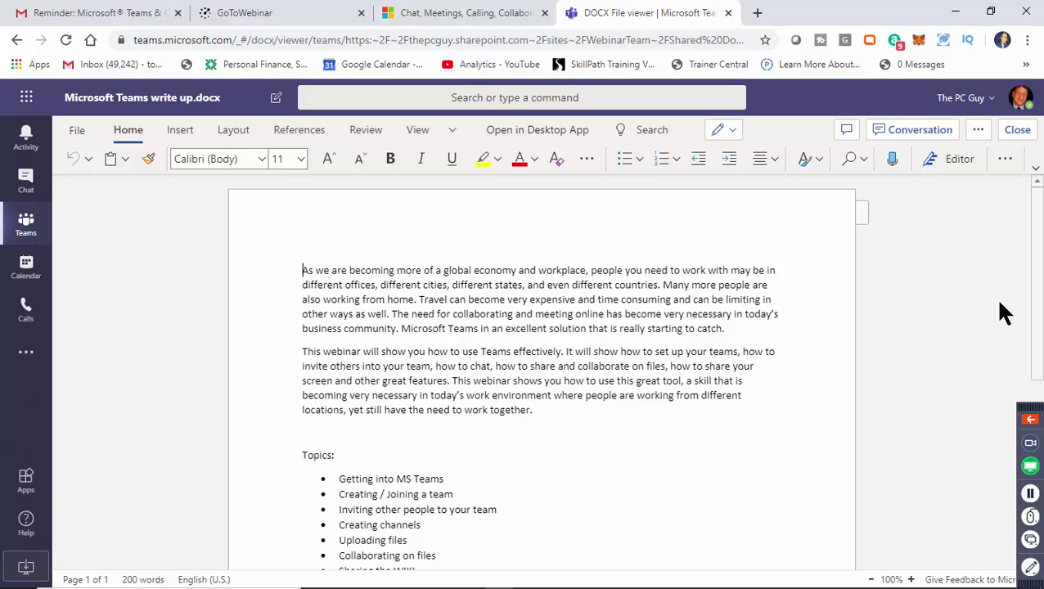
Close the write-up document viewer to return to the General Files list.
left_click(1019, 131)
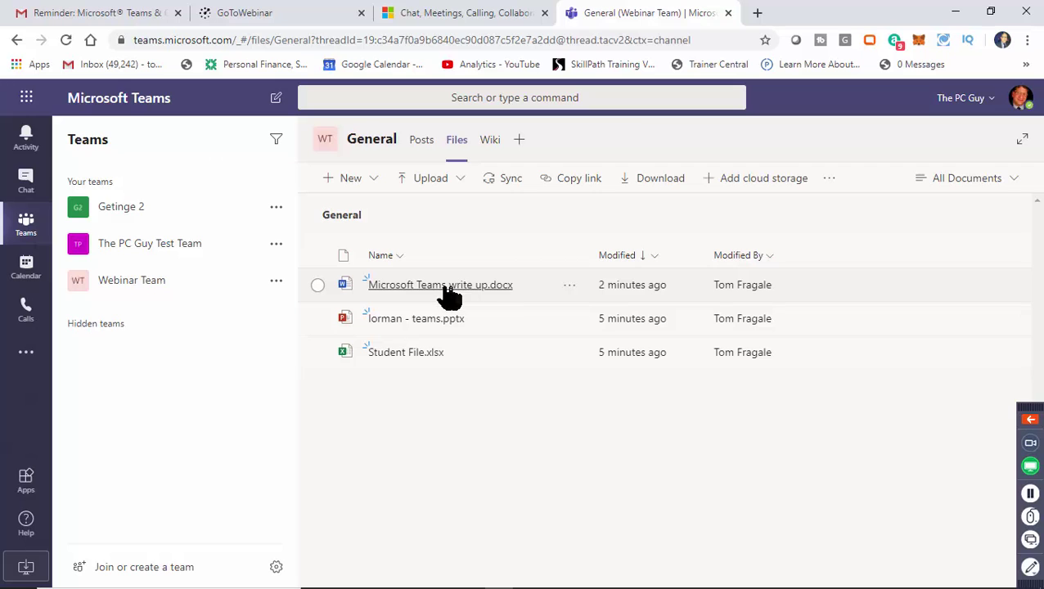
Copy the shareable Teams link for Microsoft Teams write up.docx and switch to Gmail.
left_click(572, 288)
left_click(571, 288)
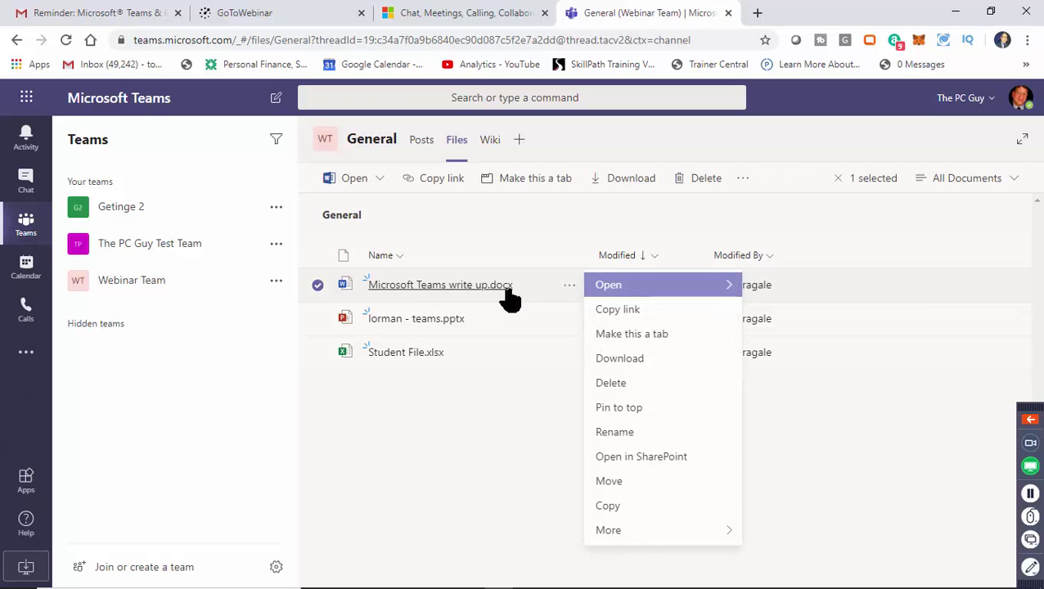
left_click(637, 318)
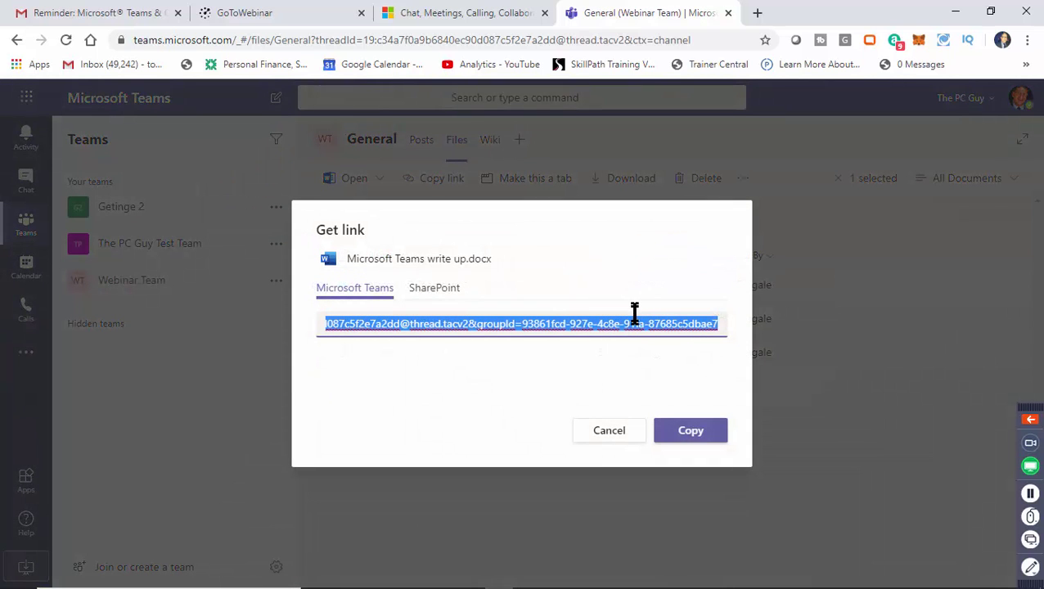
left_click(704, 439)
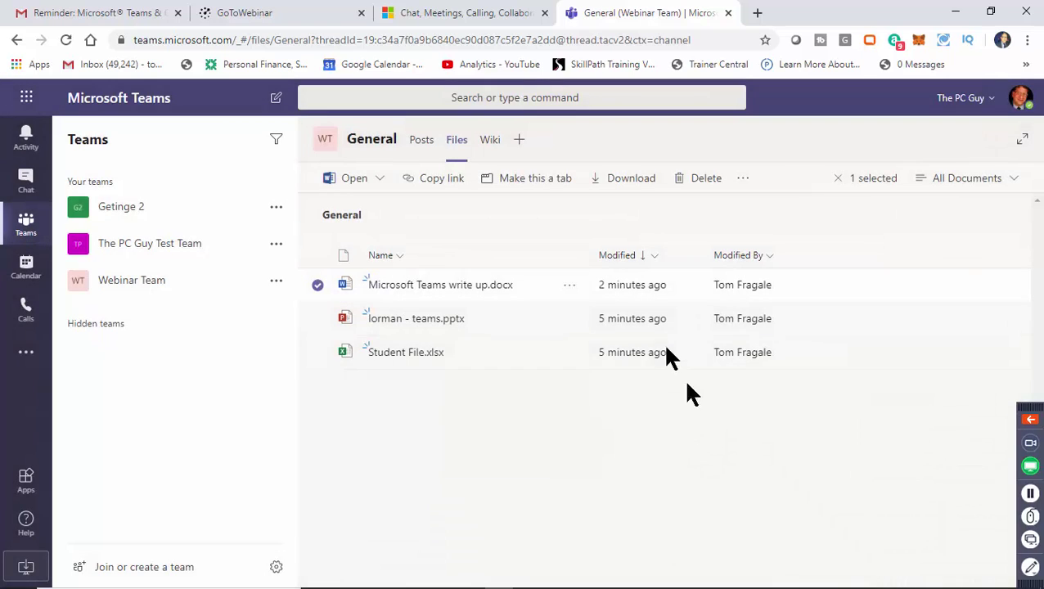
left_click(110, 15)
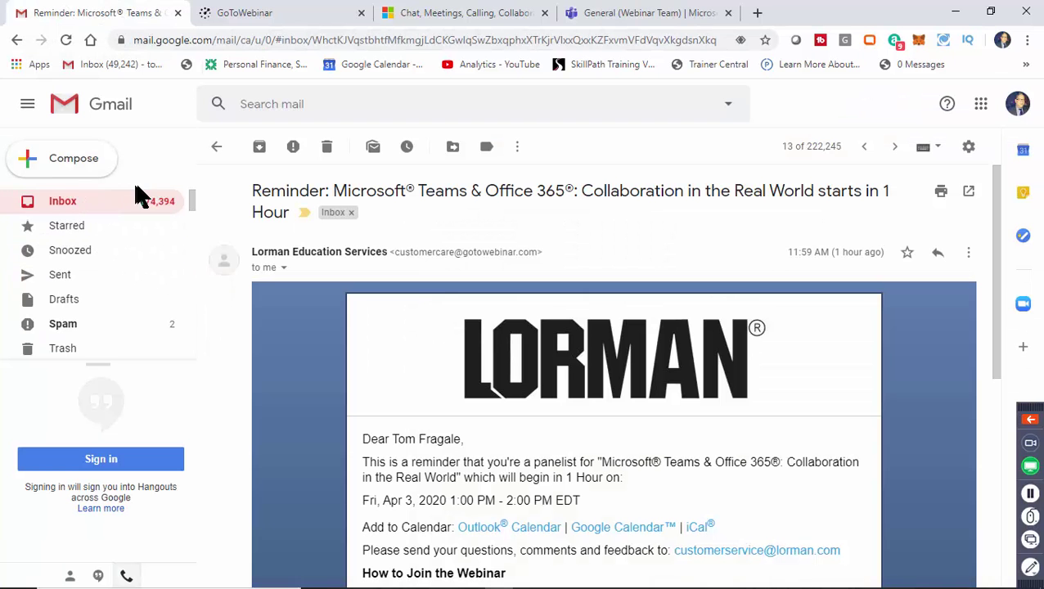
Send the chosen contact an email with subject 'file' containing the pasted write-up link.
left_click(90, 172)
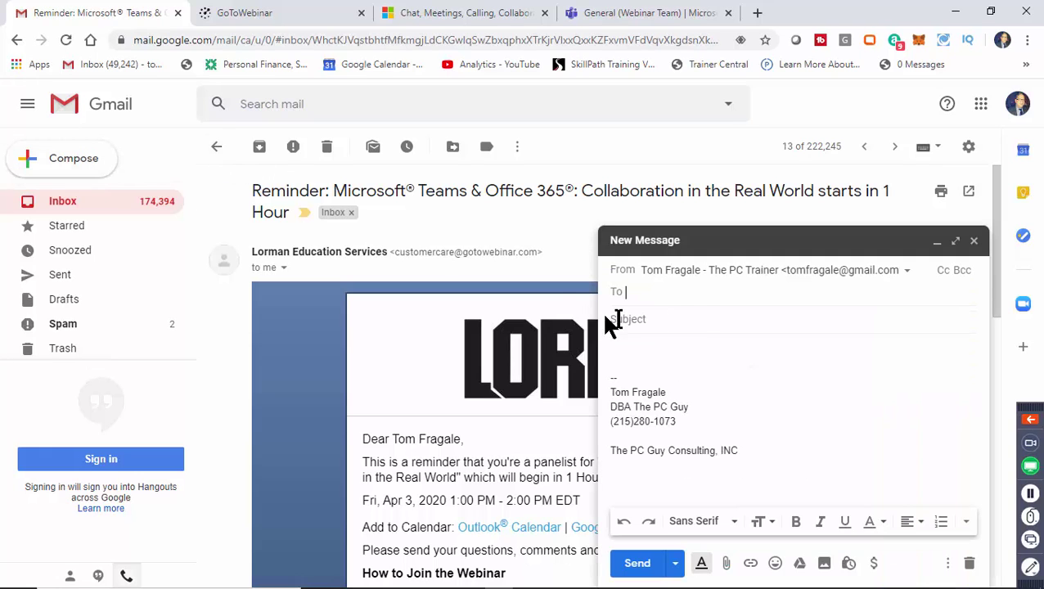
type("tom")
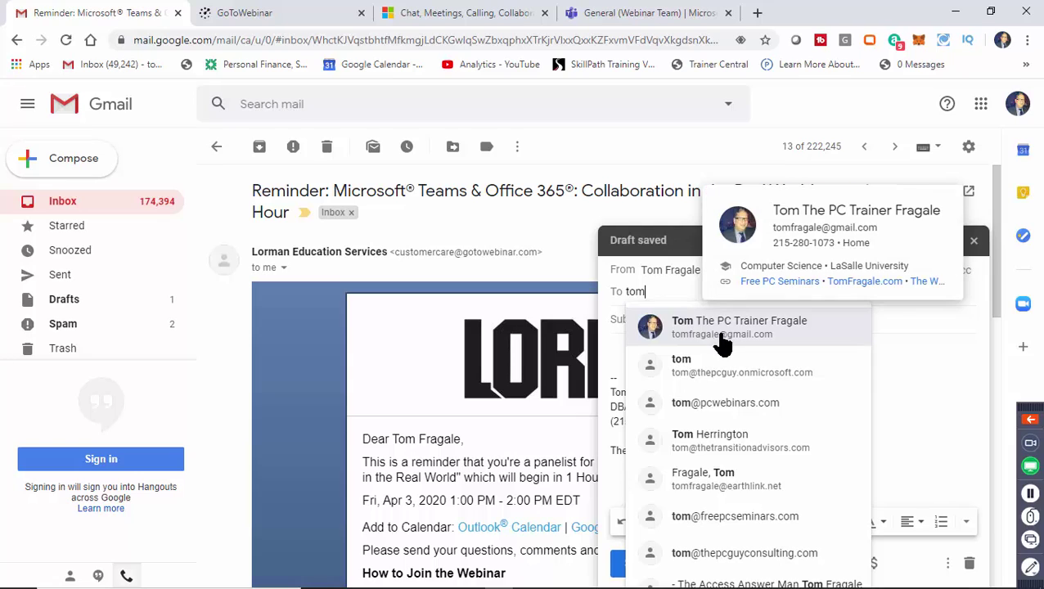
left_click(720, 321)
left_click(687, 322)
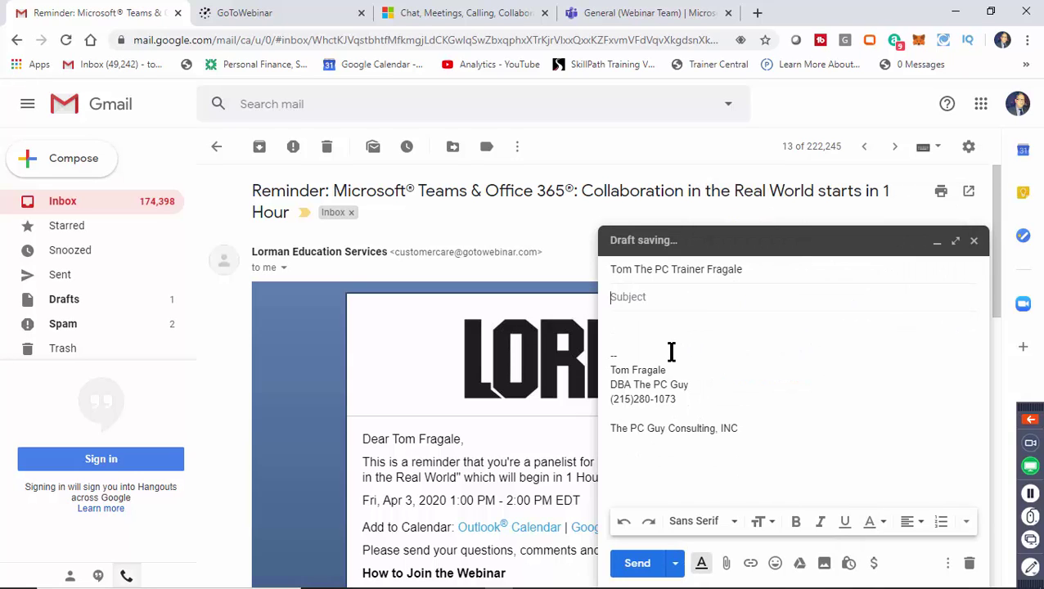
type("file")
right_click(646, 323)
left_click(619, 334)
right_click(618, 331)
left_click(660, 465)
key("ctrl+v")
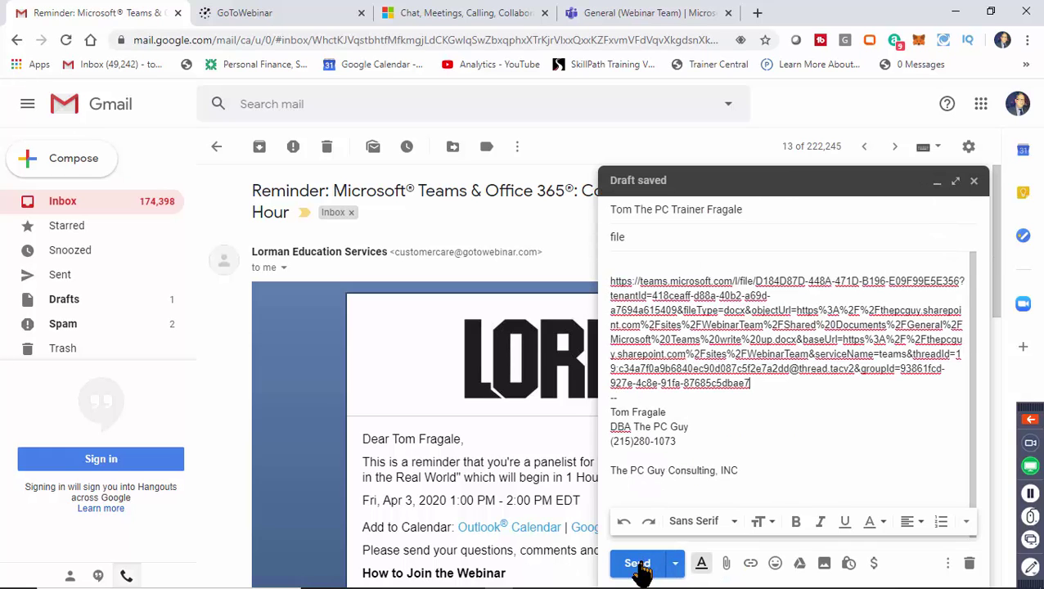
left_click(637, 565)
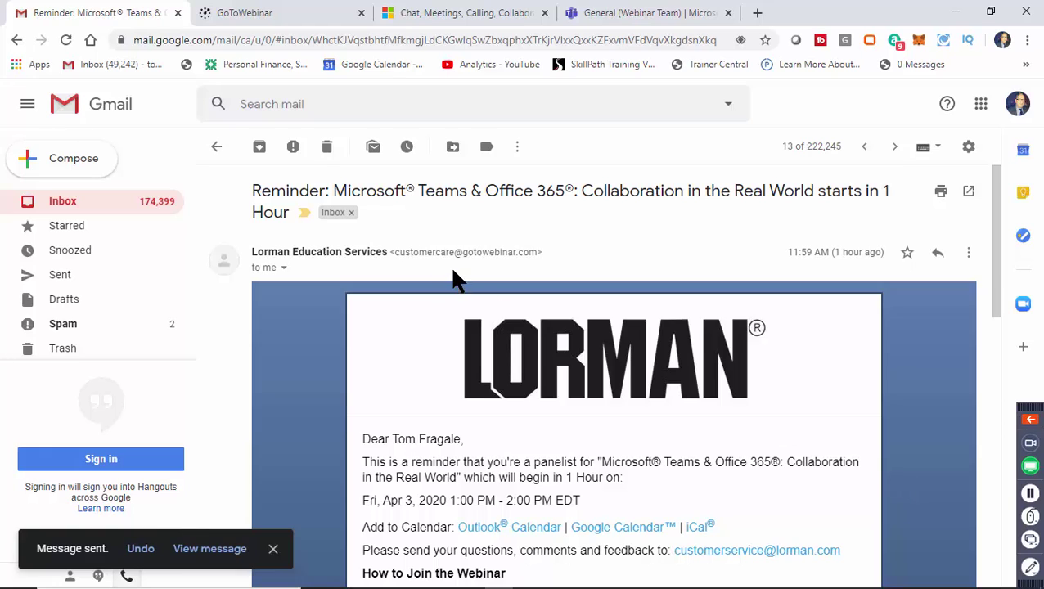
Return to Teams and open Microsoft Teams write up.docx in the file viewer.
left_click(662, 23)
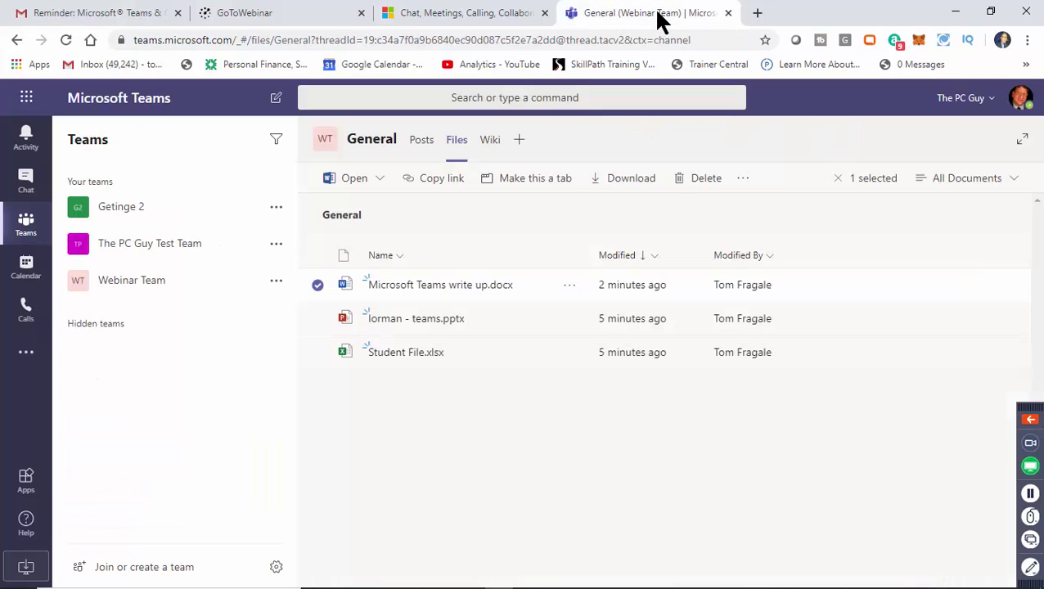
left_click(462, 287)
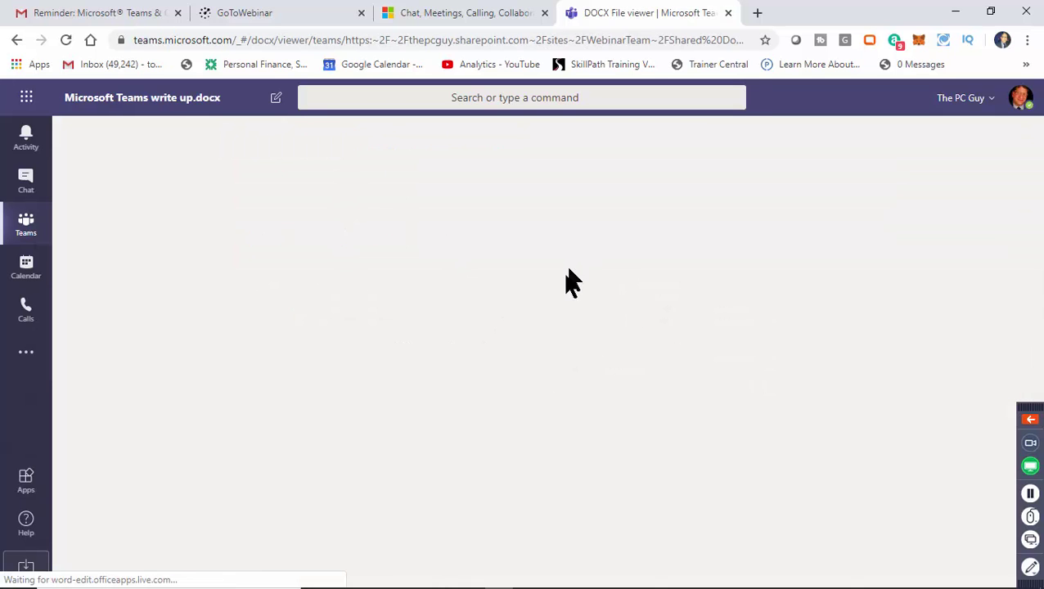
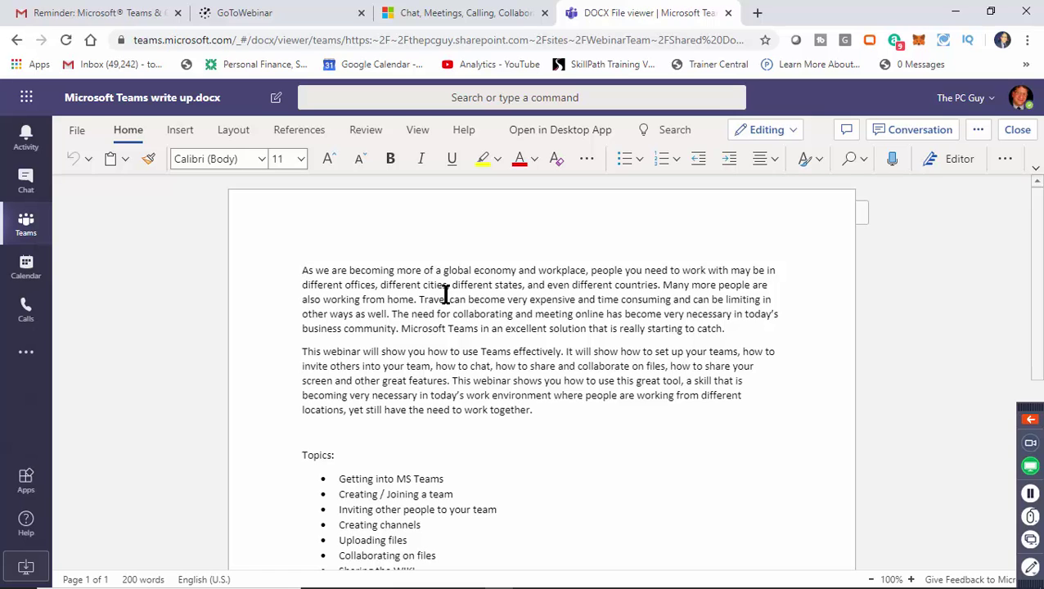
Close Microsoft Teams write up.docx to return to the General channel's Files list.
left_click(482, 231)
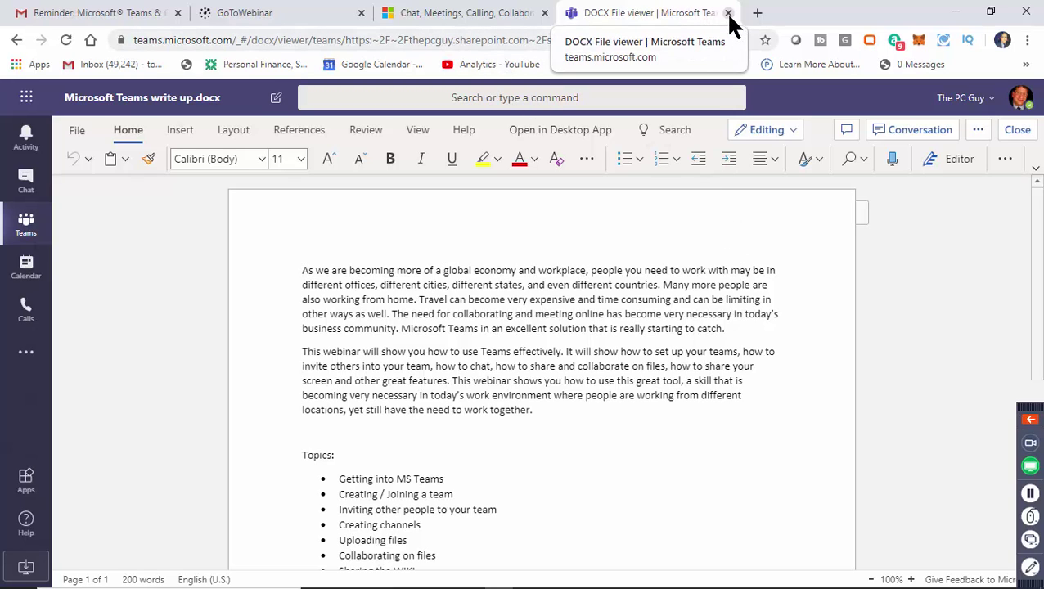
left_click(1017, 133)
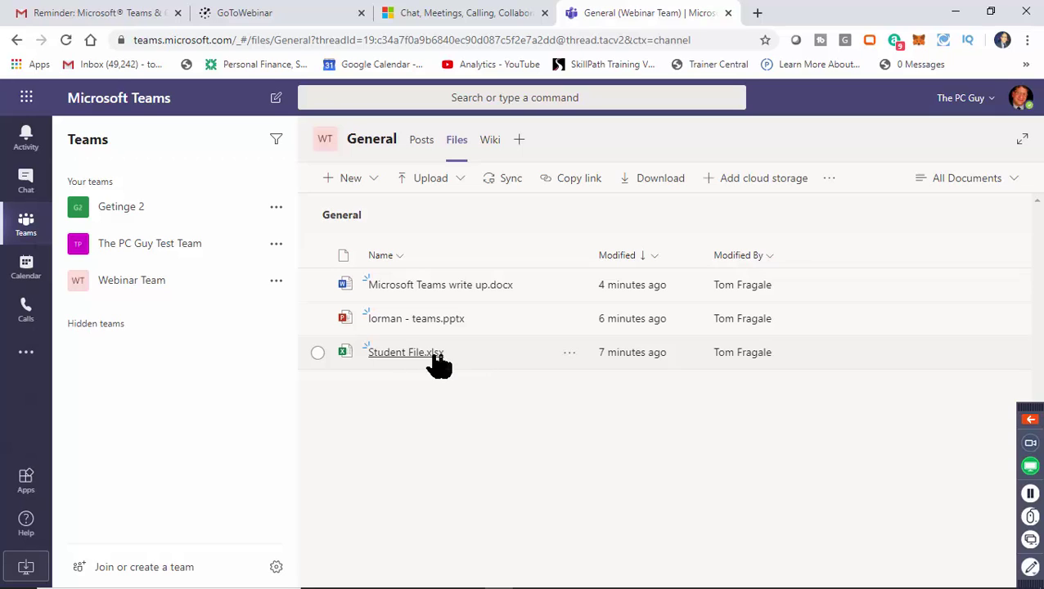
Open Student File.xlsx and move the 2020 budget chart below the table.
left_click(407, 353)
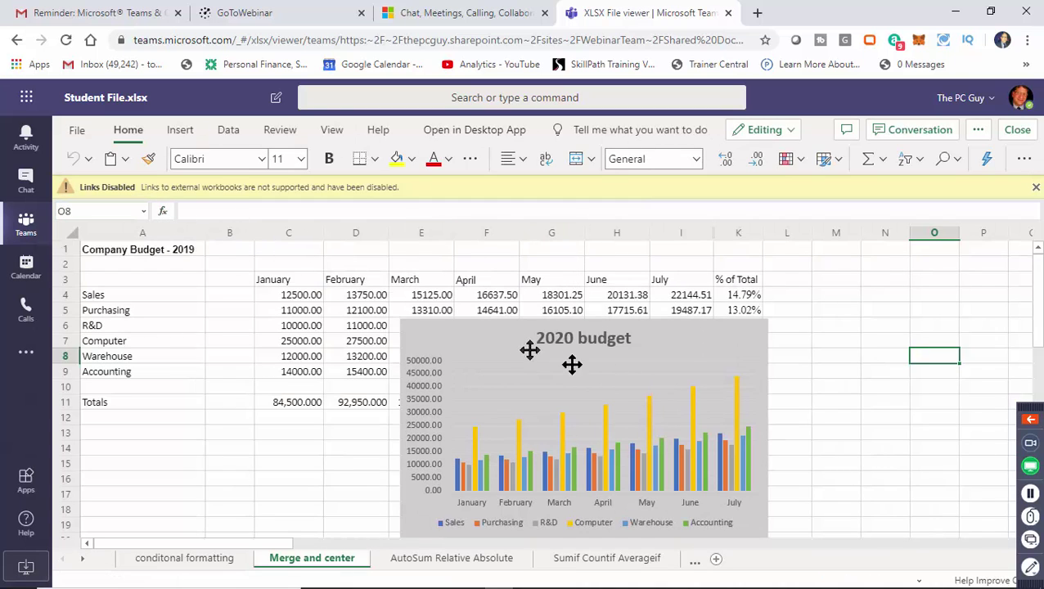
left_click_drag(466, 331, 331, 436)
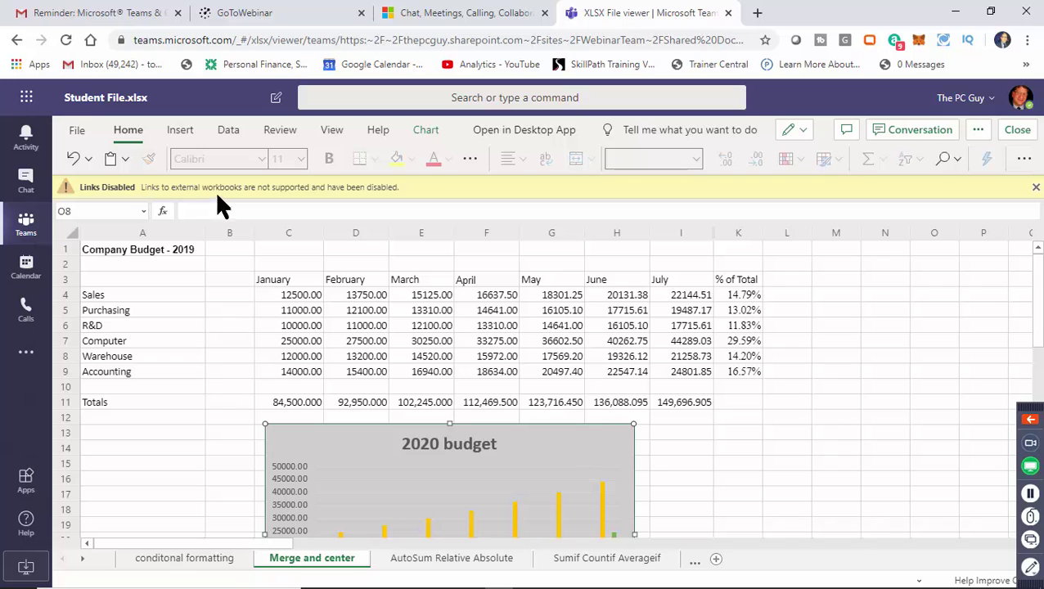
left_click(311, 307)
Set January Sales in C4 to 25000, replacing an initial 15000, and close the workbook.
left_click(302, 293)
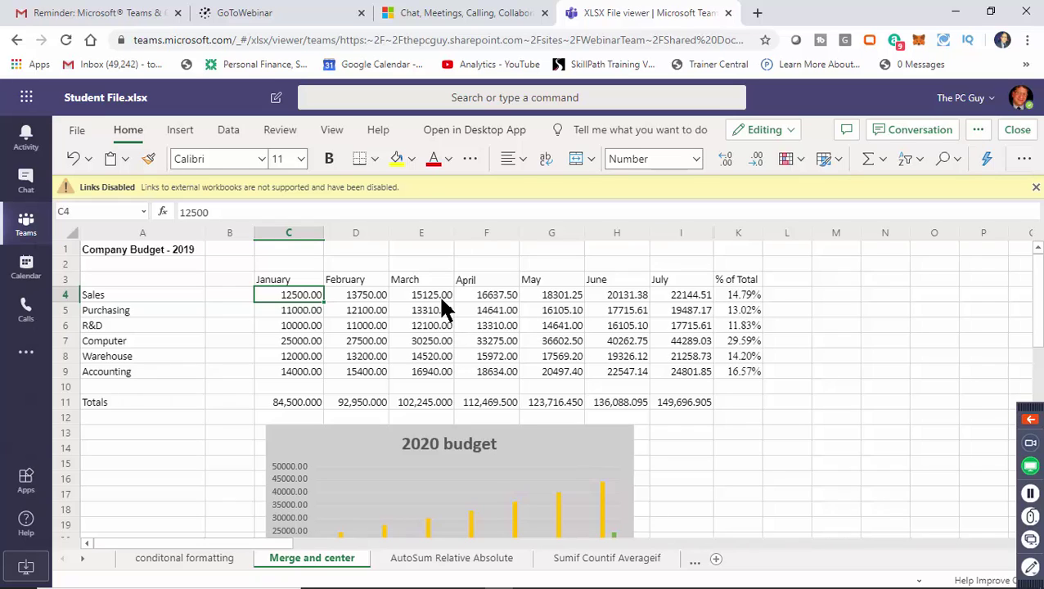
type("1")
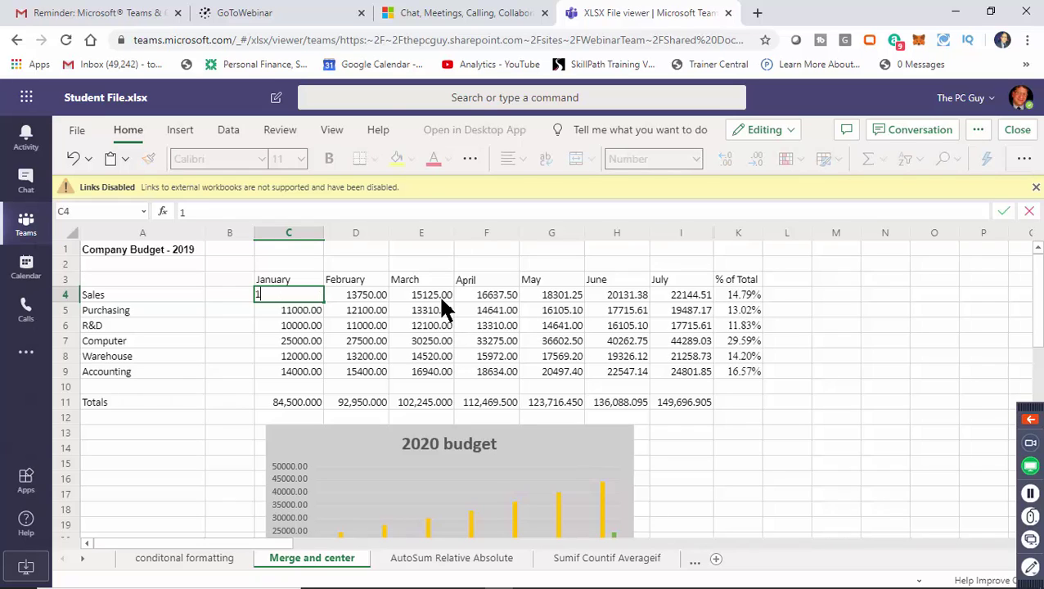
type("5000")
key("Return")
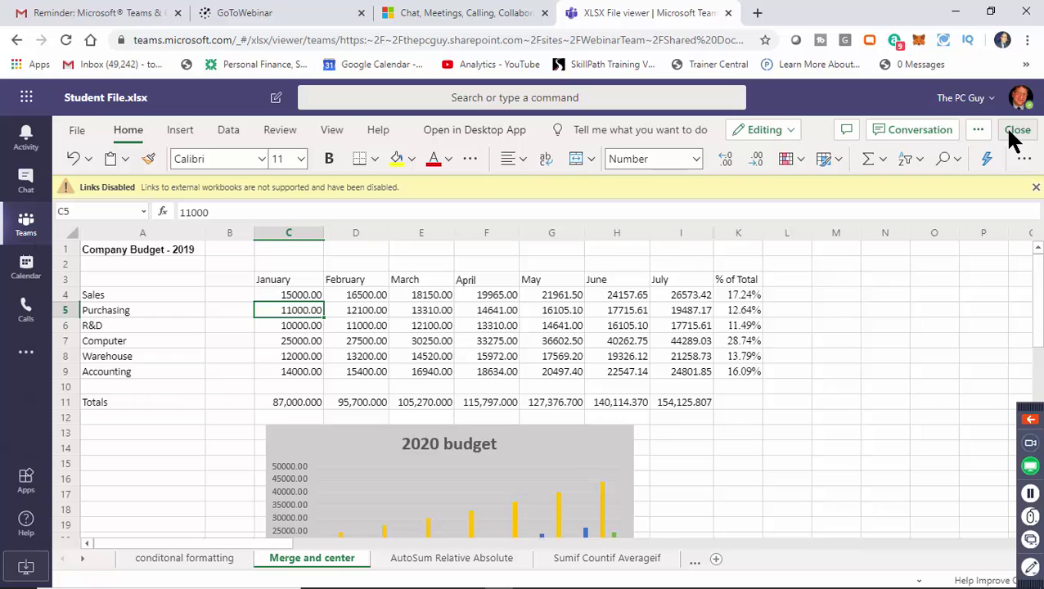
left_click(307, 296)
type("2")
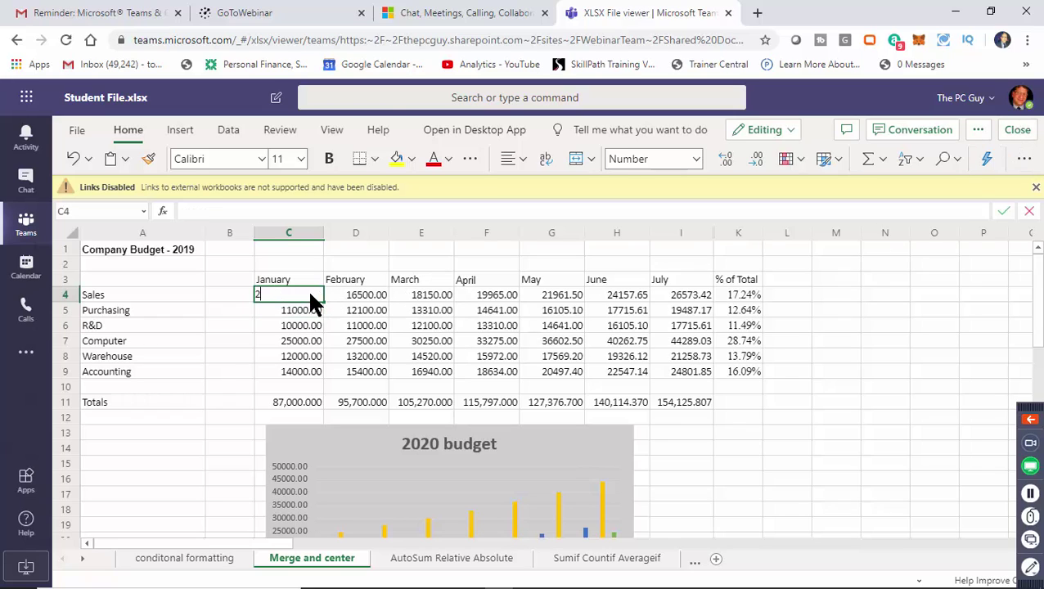
type("5000")
key("Return")
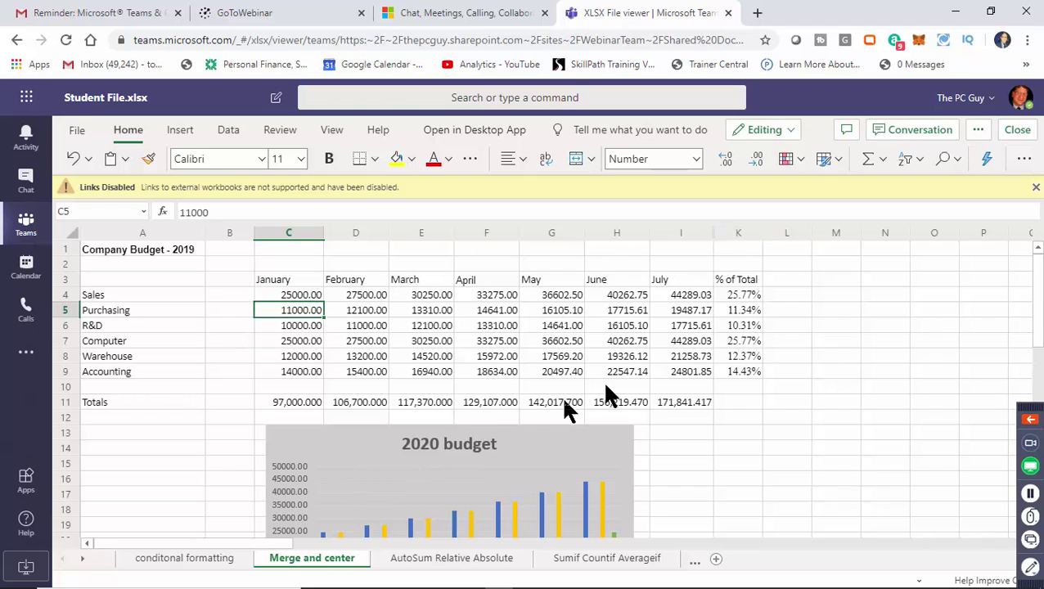
left_click(1025, 132)
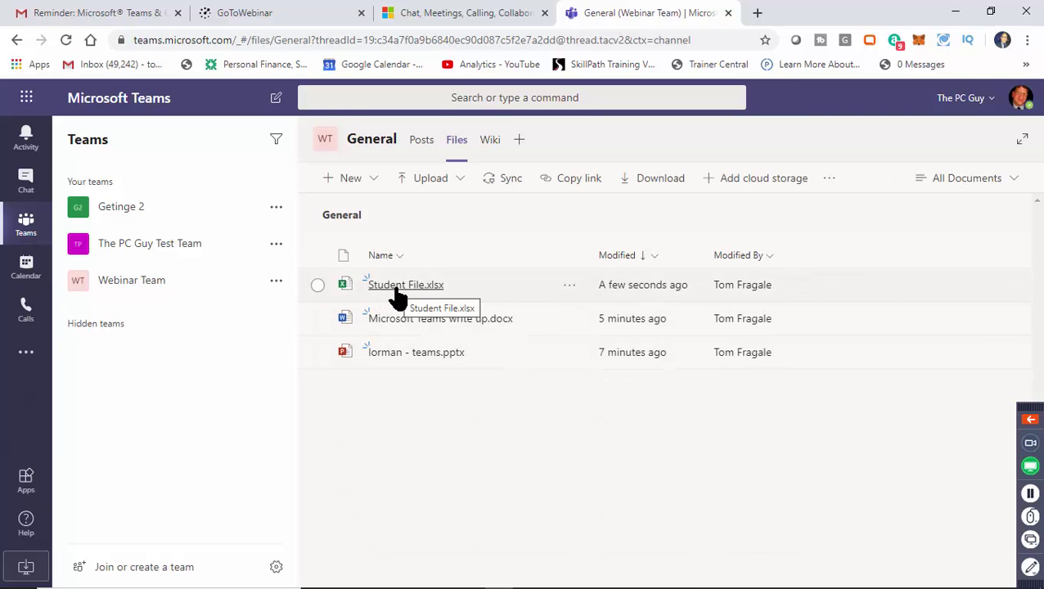
left_click(397, 291)
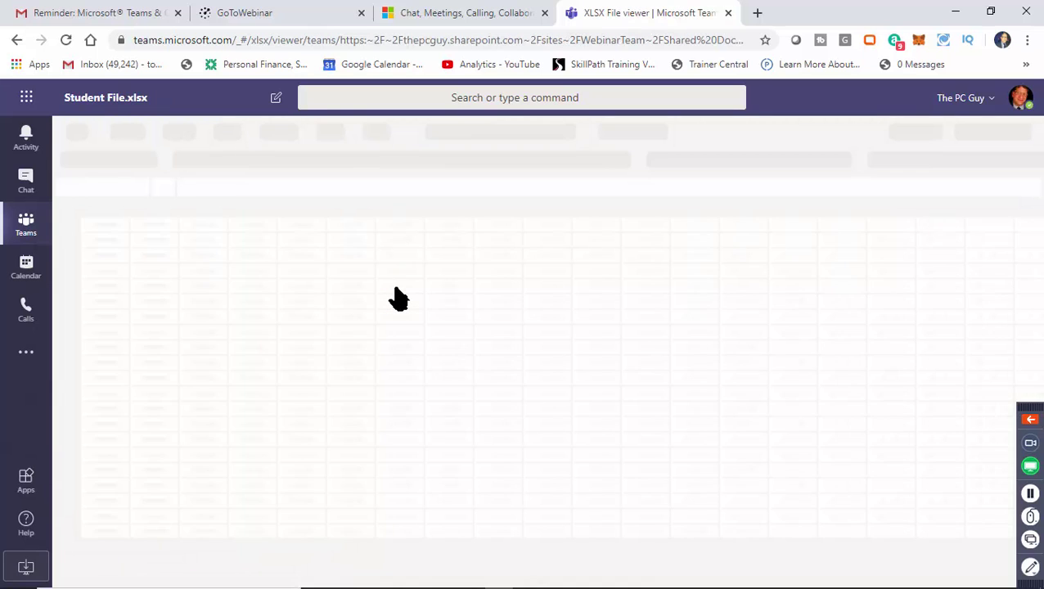
left_click(307, 275)
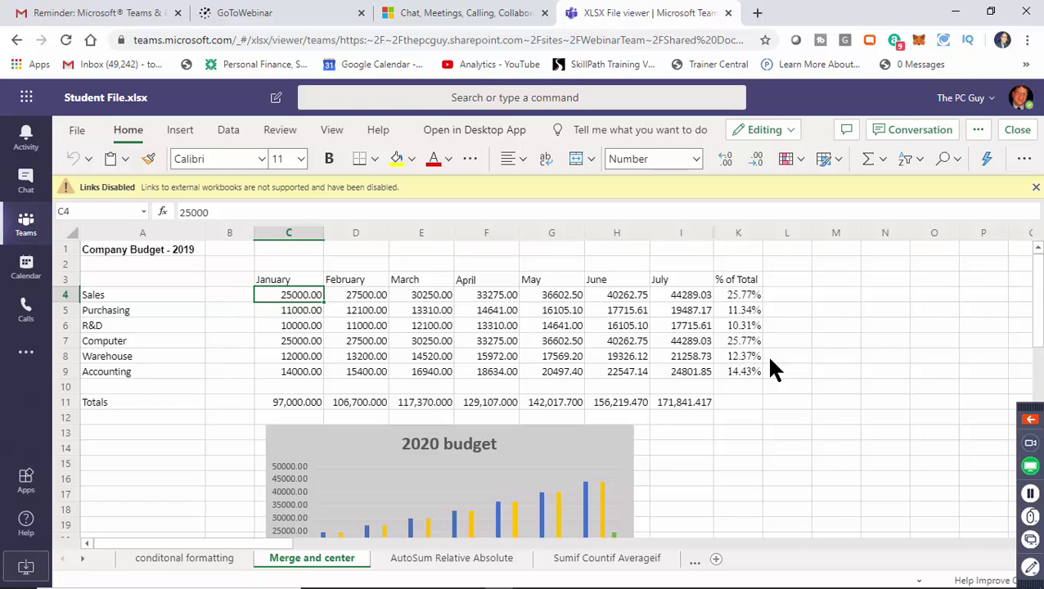
left_click(632, 357)
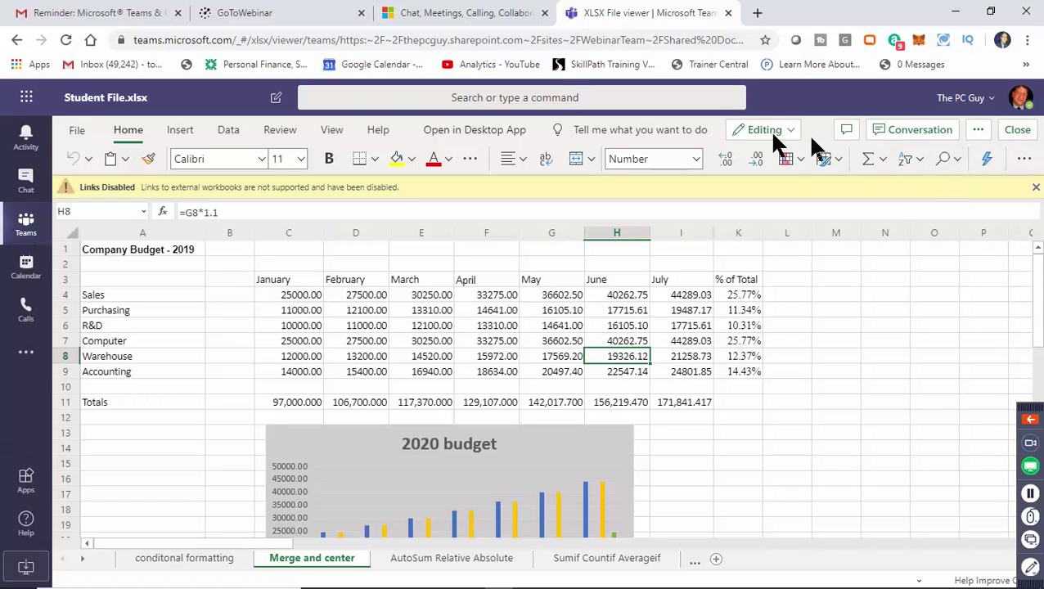
left_click(1018, 131)
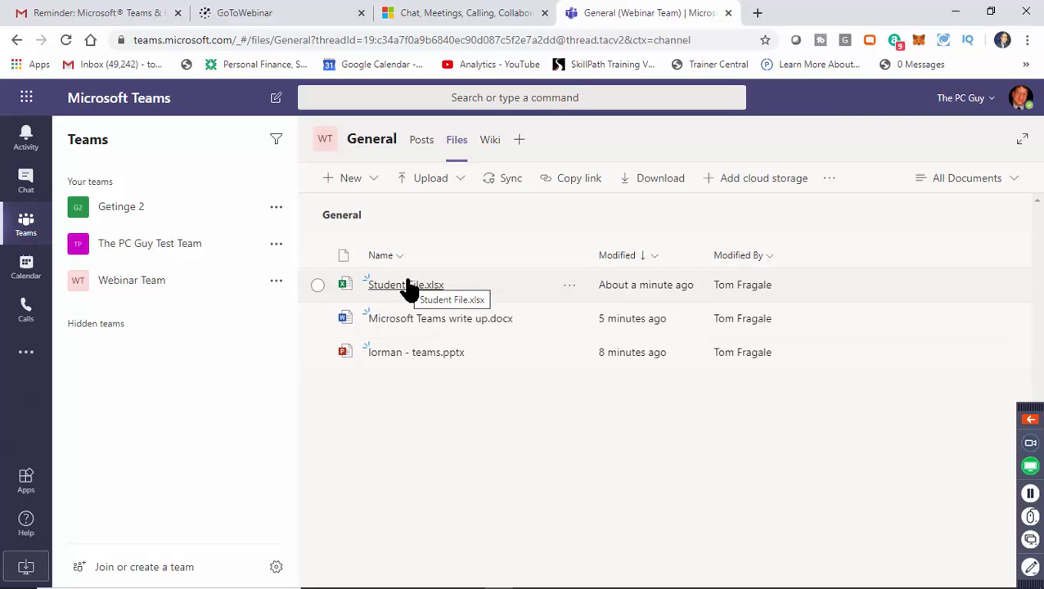
Dismiss the Student File.xlsx options menu and switch the General channel to its Wiki tab.
left_click(570, 286)
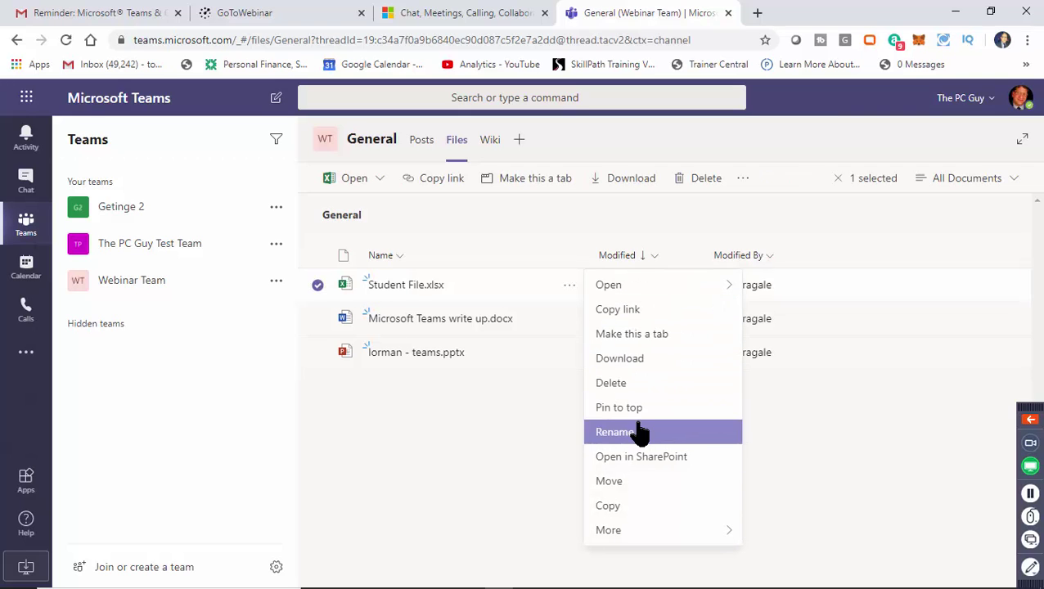
left_click(866, 454)
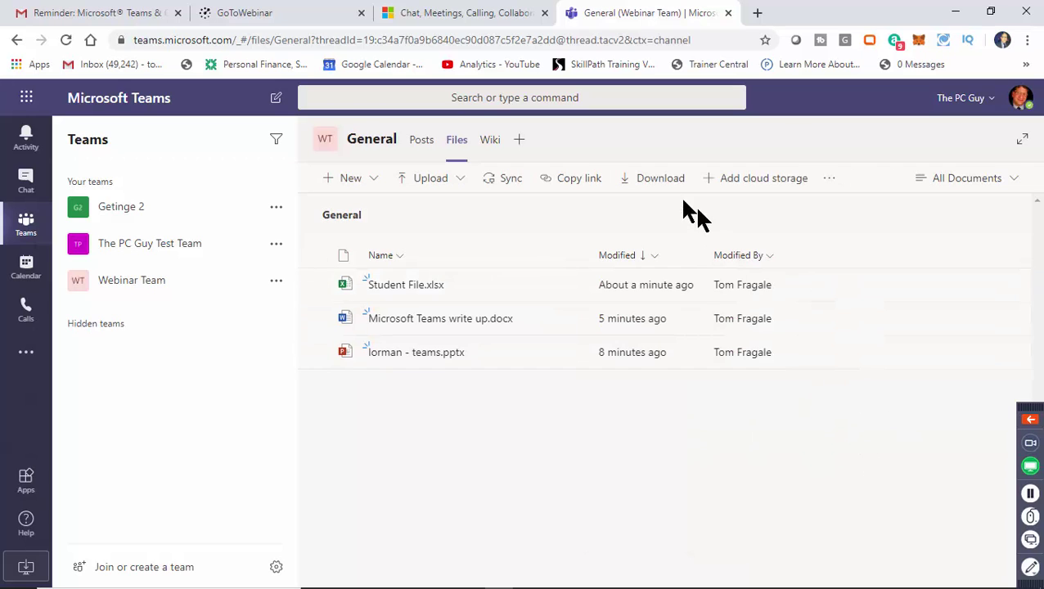
left_click(495, 149)
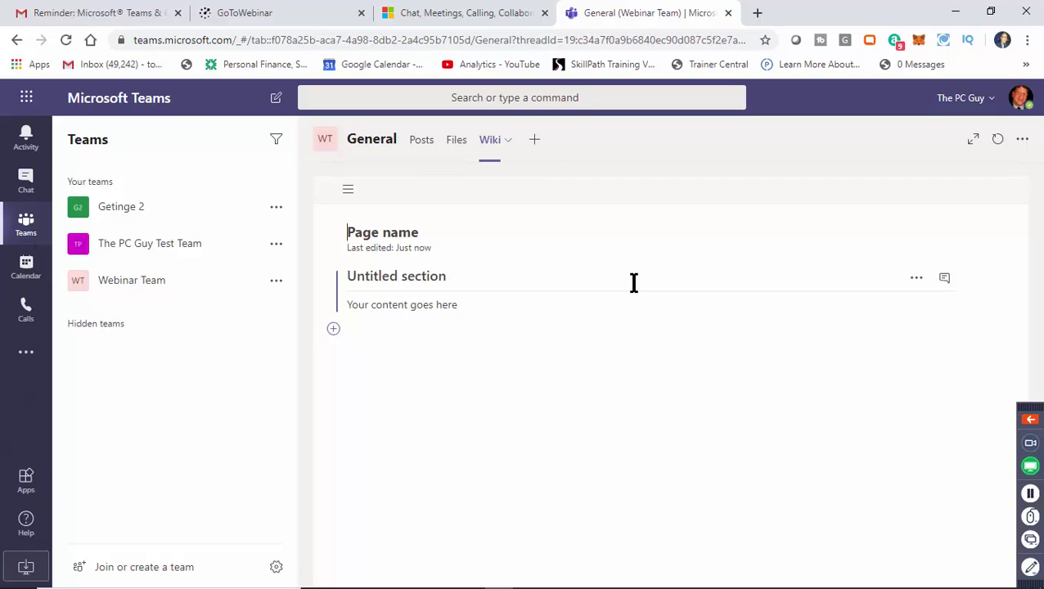
Title the wiki page 'Test Page' with a section named '1st section', then start adding a tab.
type("T")
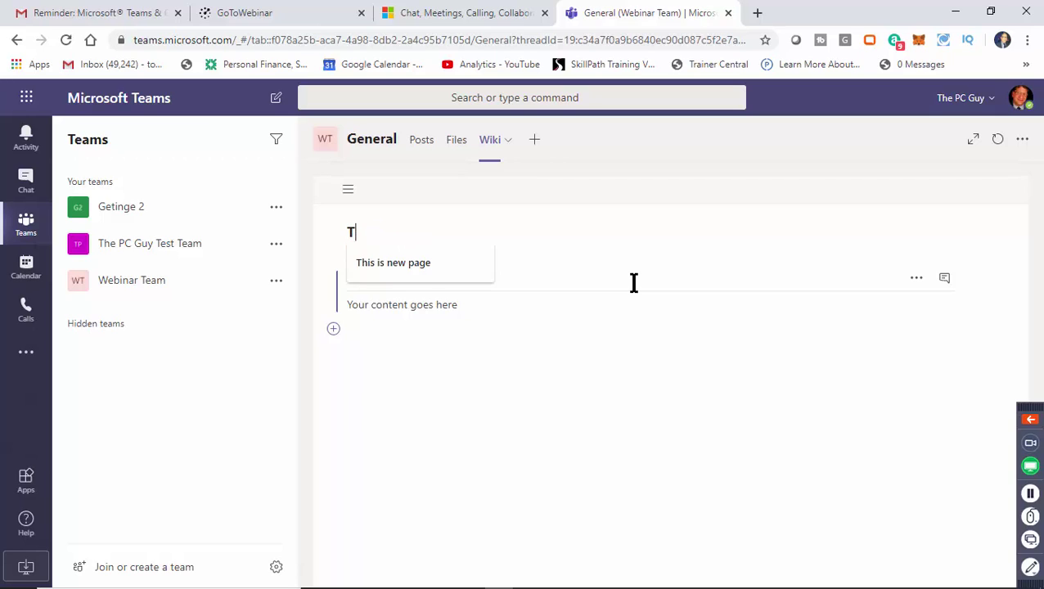
type("est P")
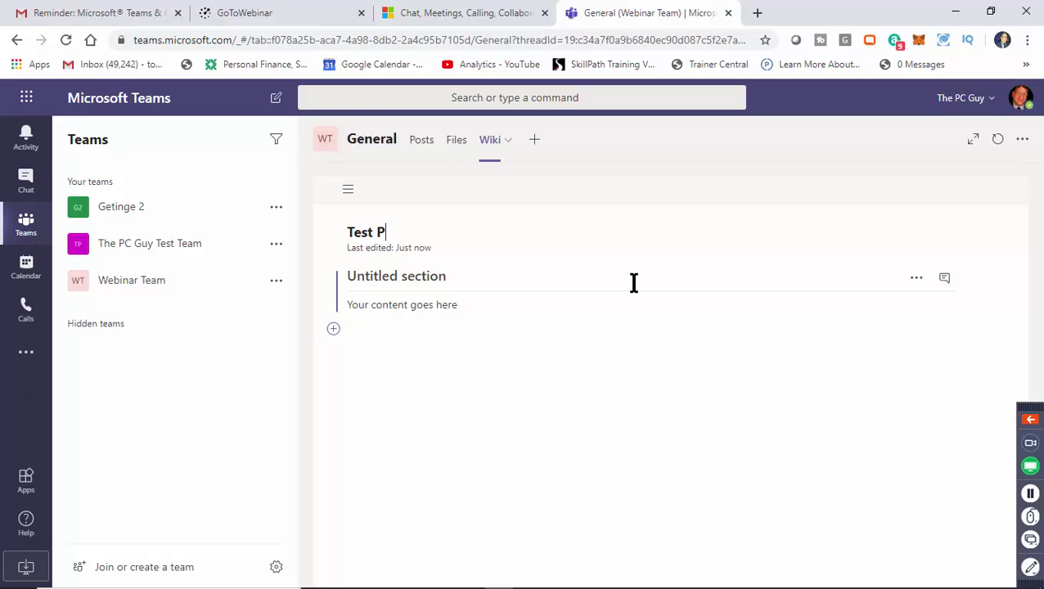
type("age")
left_click(376, 277)
type("1st ")
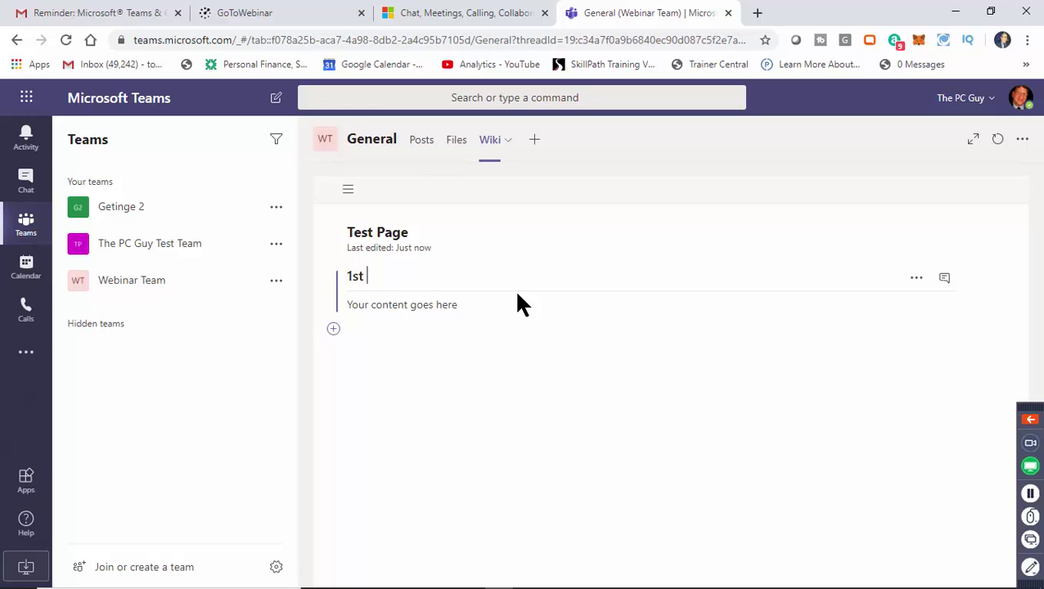
type("section")
left_click(408, 303)
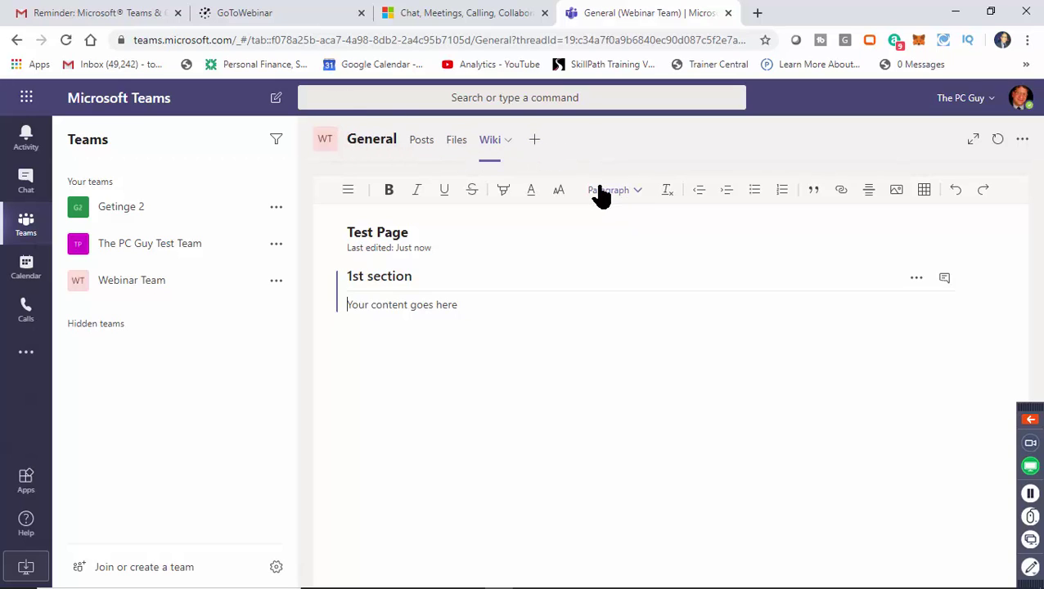
left_click(534, 143)
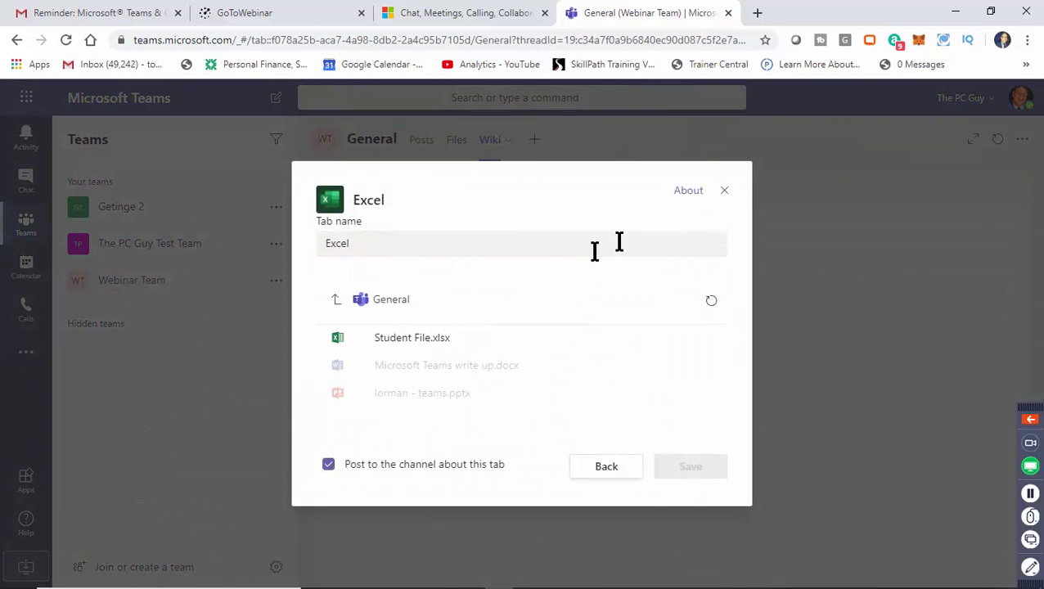
Add an Excel tab showing Student File.xlsx, view it, then return to the Files list.
left_click(432, 335)
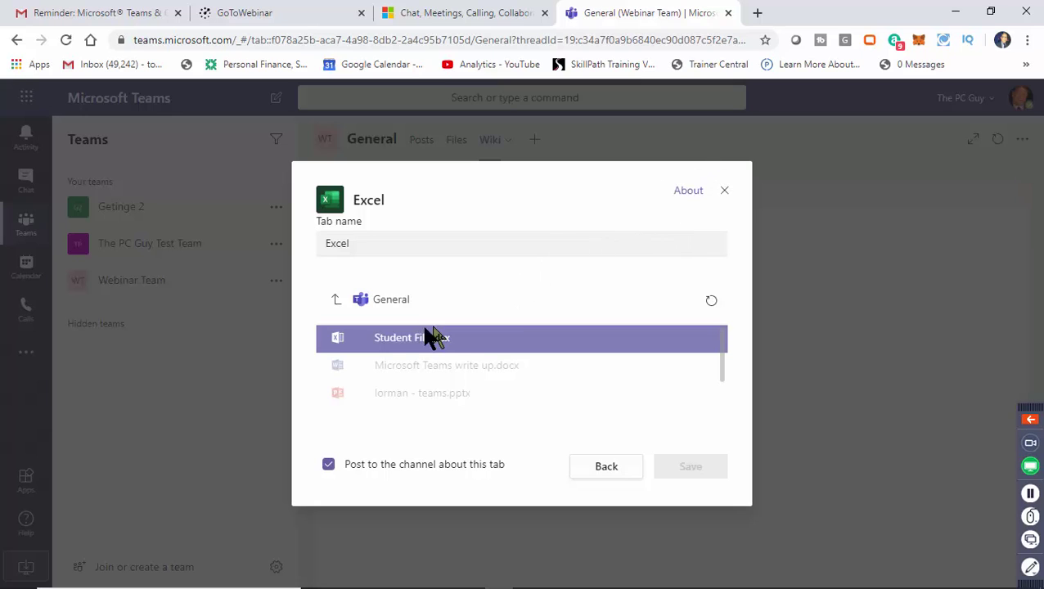
left_click(412, 348)
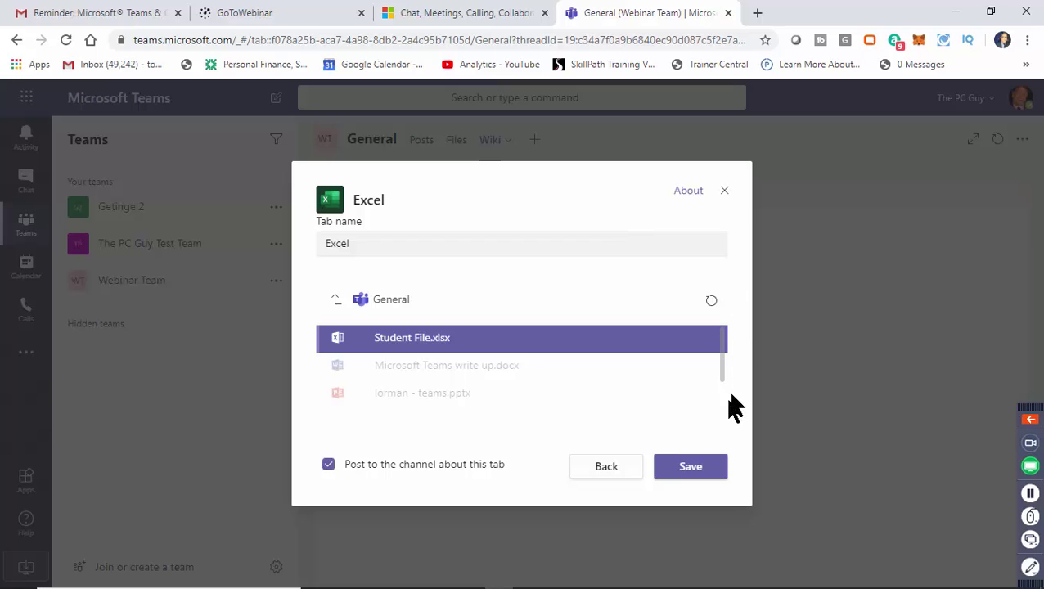
left_click(696, 475)
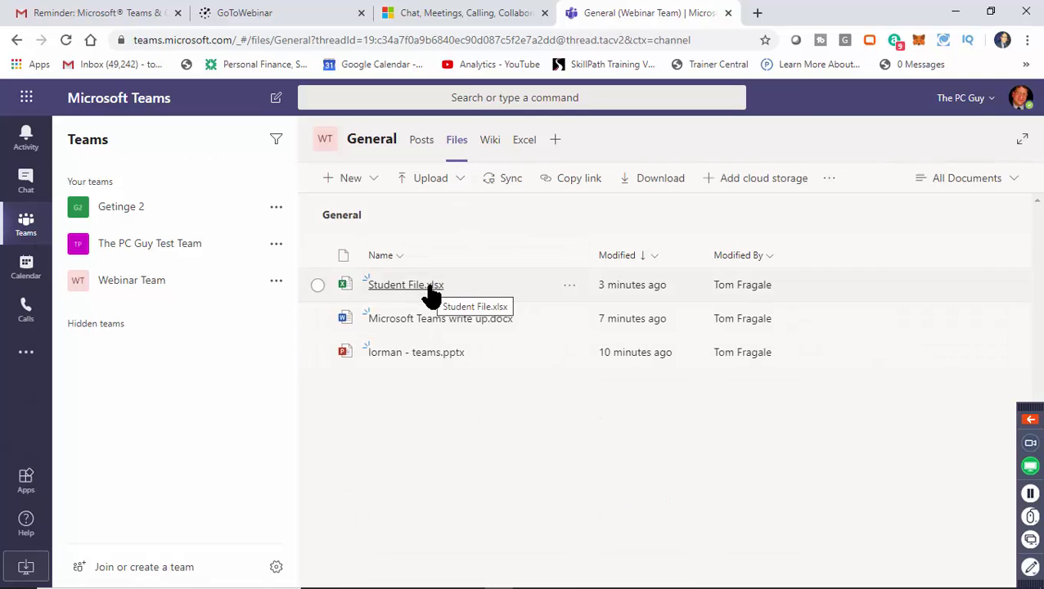
left_click(525, 141)
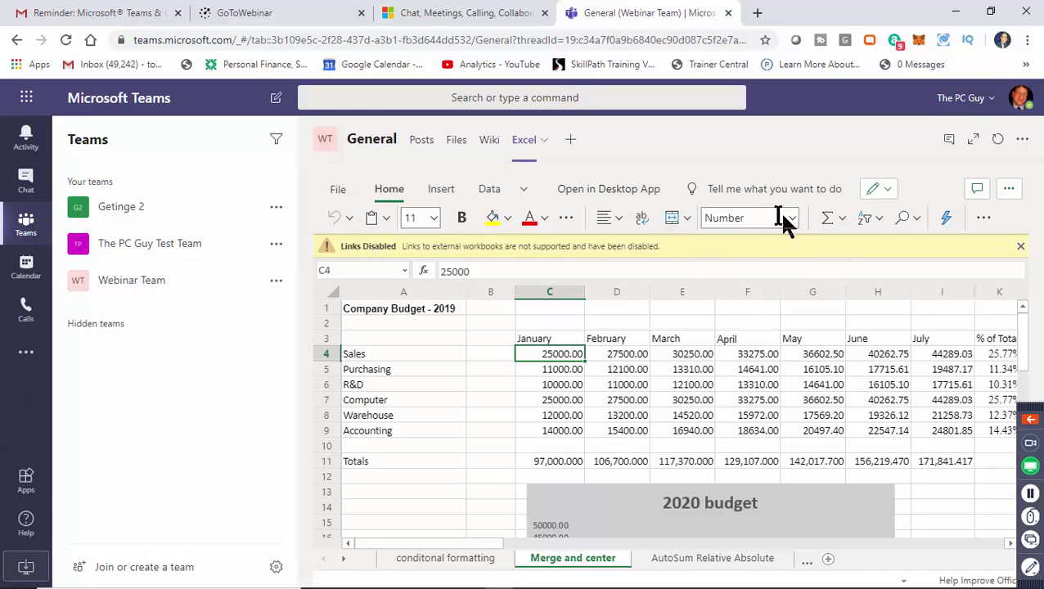
left_click(462, 147)
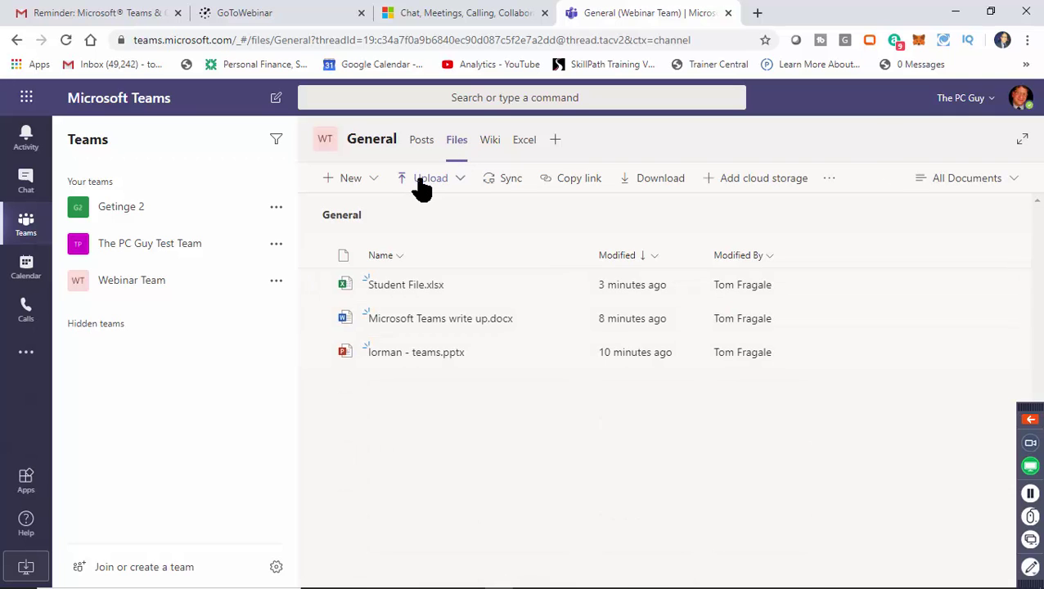
Upload conditional formatting examples.xlsx from the Desktop to the General channel's files.
left_click(425, 180)
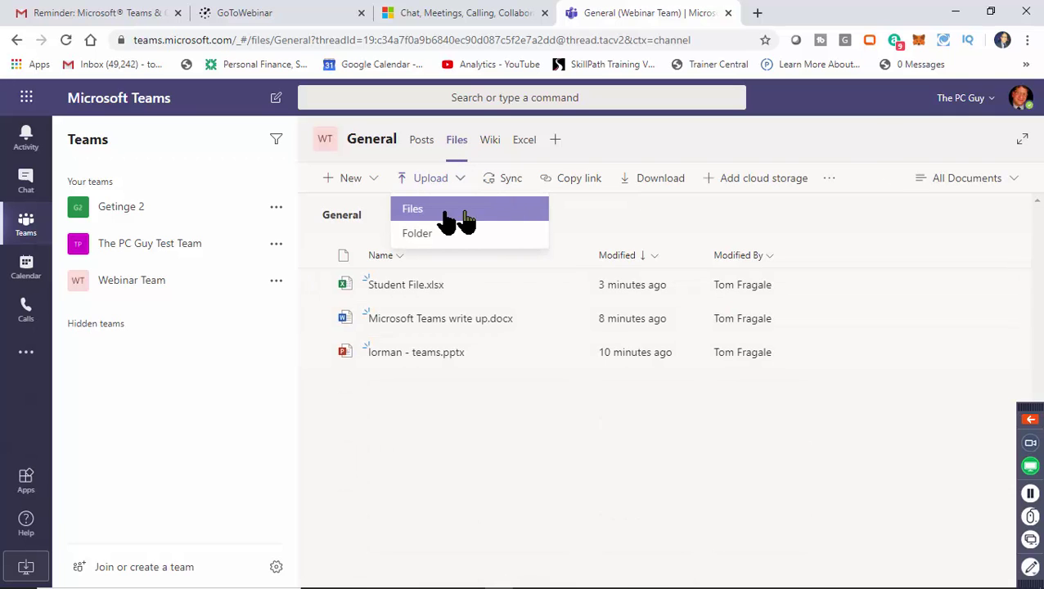
left_click(480, 217)
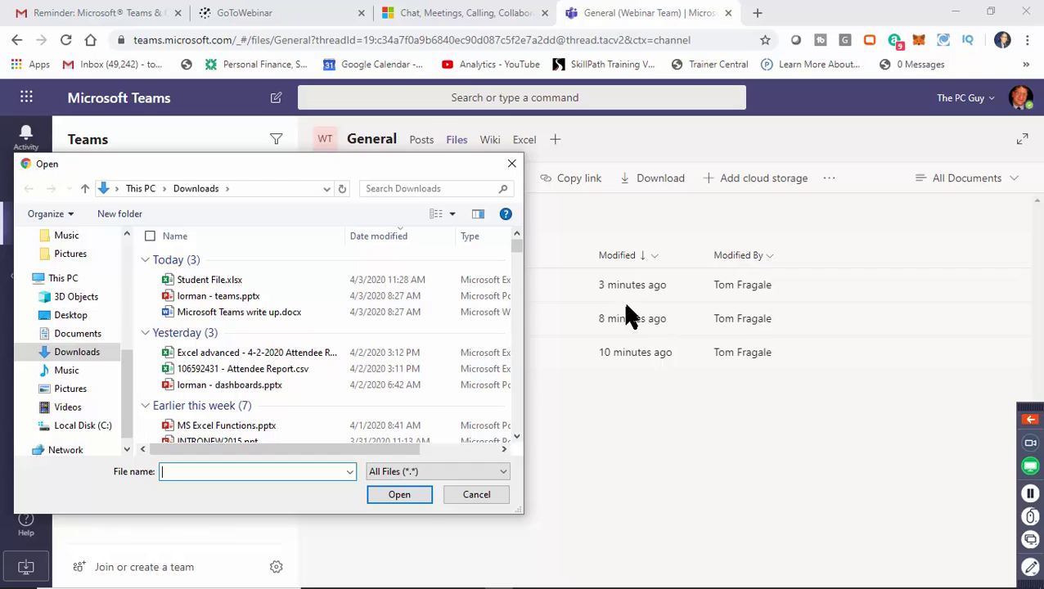
left_click_drag(133, 372, 115, 250)
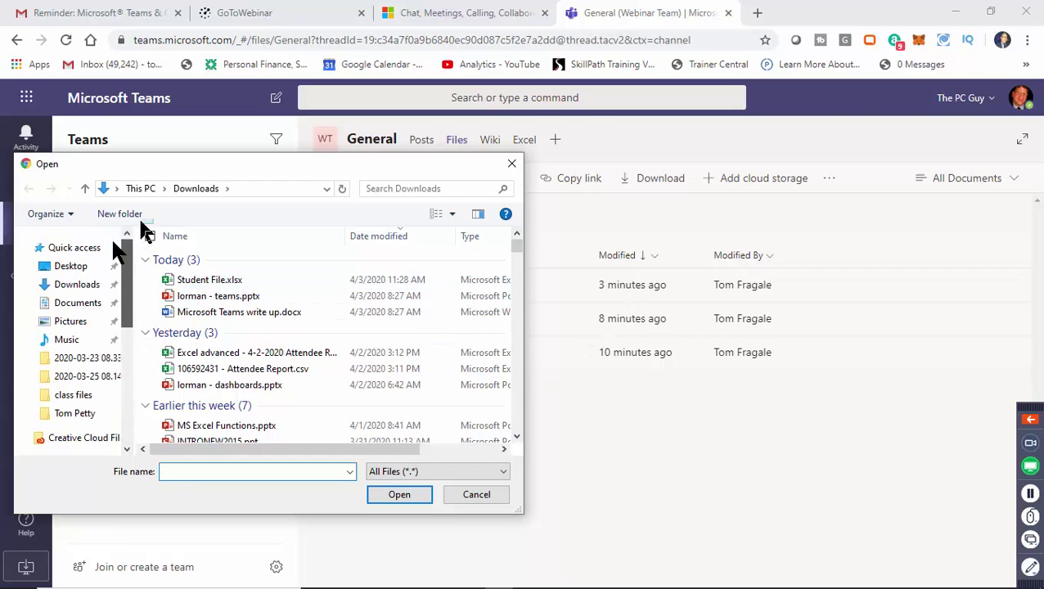
left_click(72, 267)
scroll(205, 261, "down", 4)
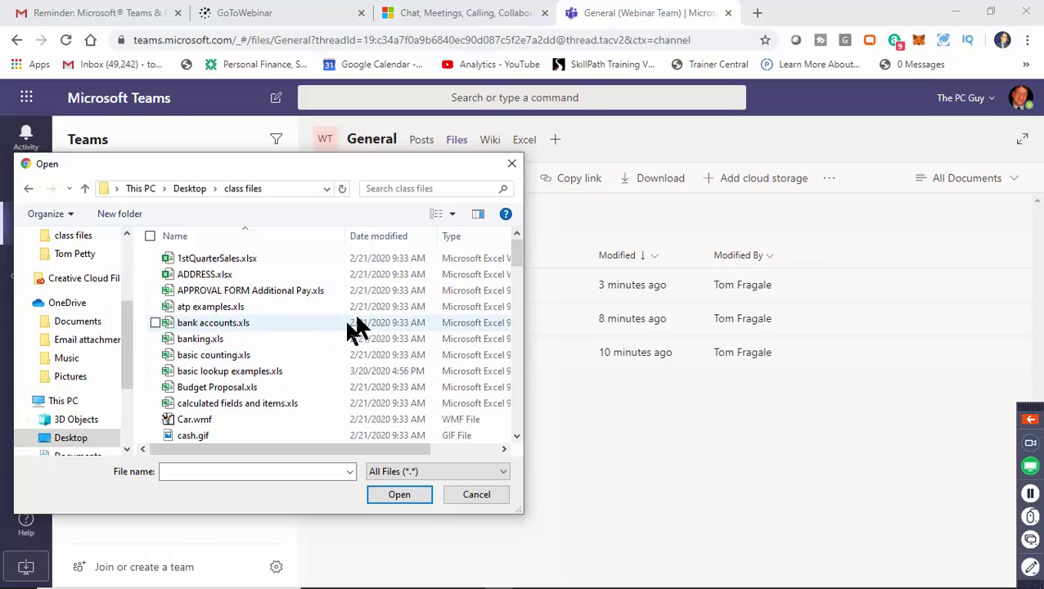
left_click_drag(511, 267, 515, 280)
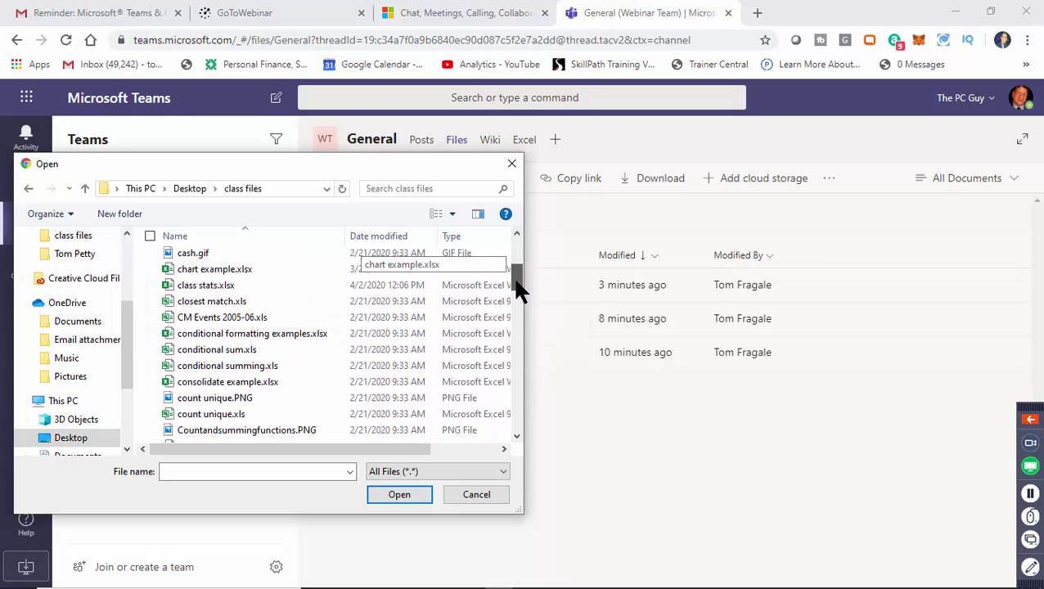
left_click(273, 335)
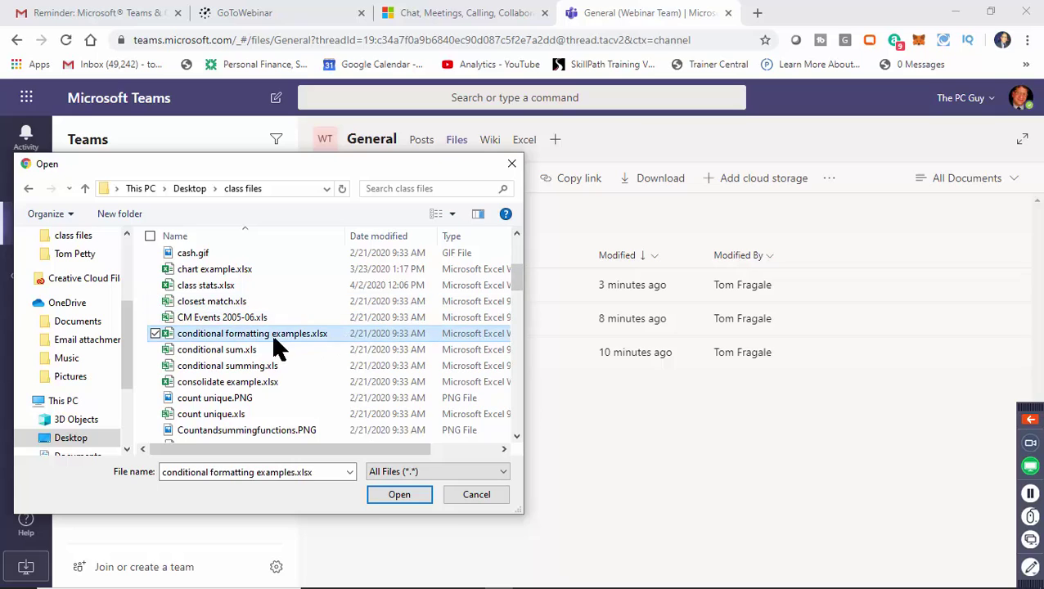
left_click(398, 495)
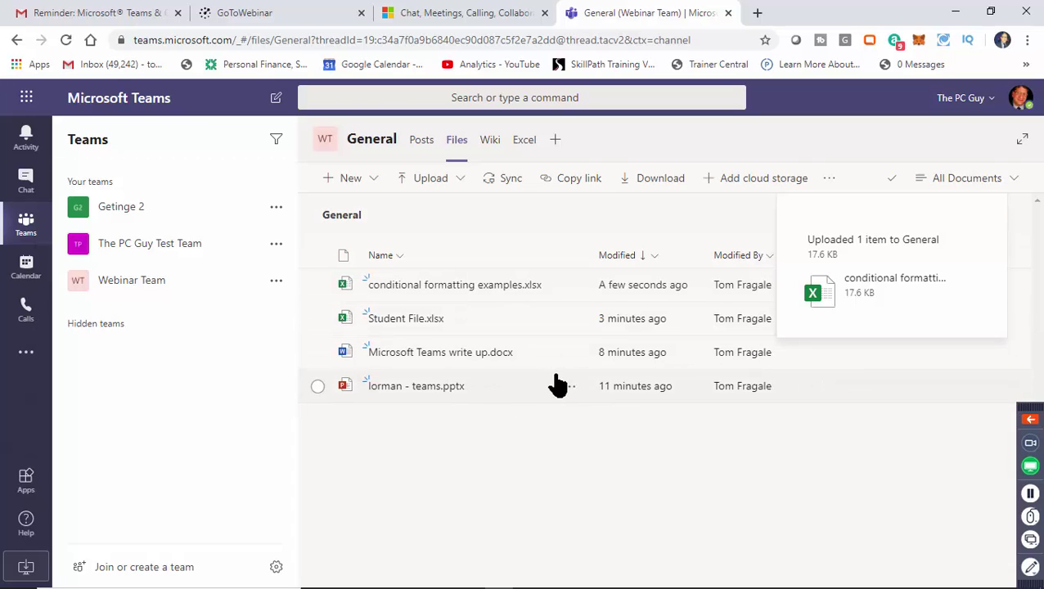
Add an Excel tab named Conditional formatting showing conditional formatting examples.xlsx, then view it.
left_click(556, 146)
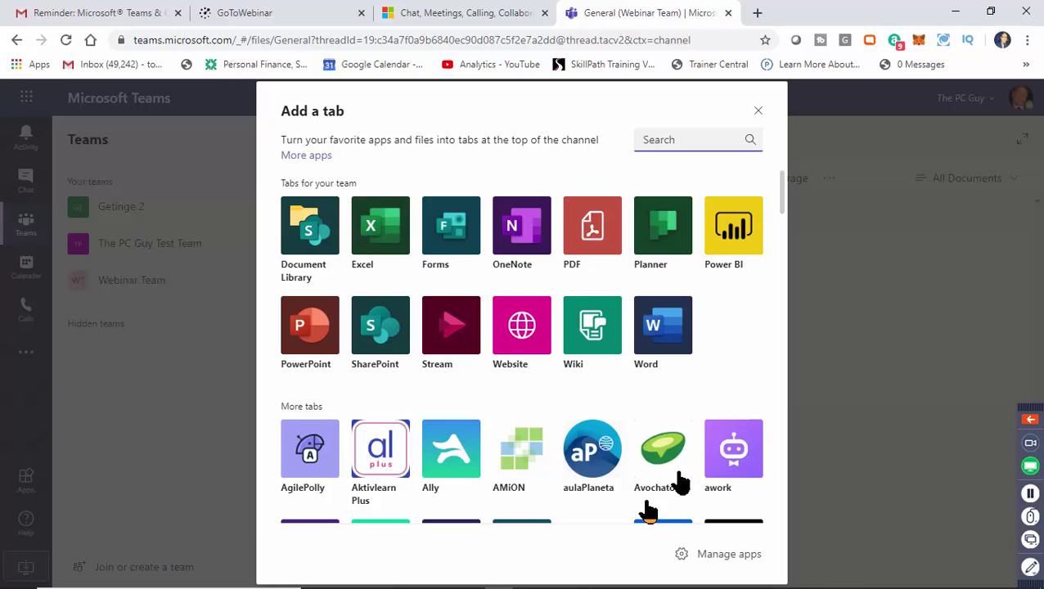
mouse_move(783, 208)
left_mouse_down()
mouse_move(780, 311)
mouse_move(799, 212)
left_mouse_up()
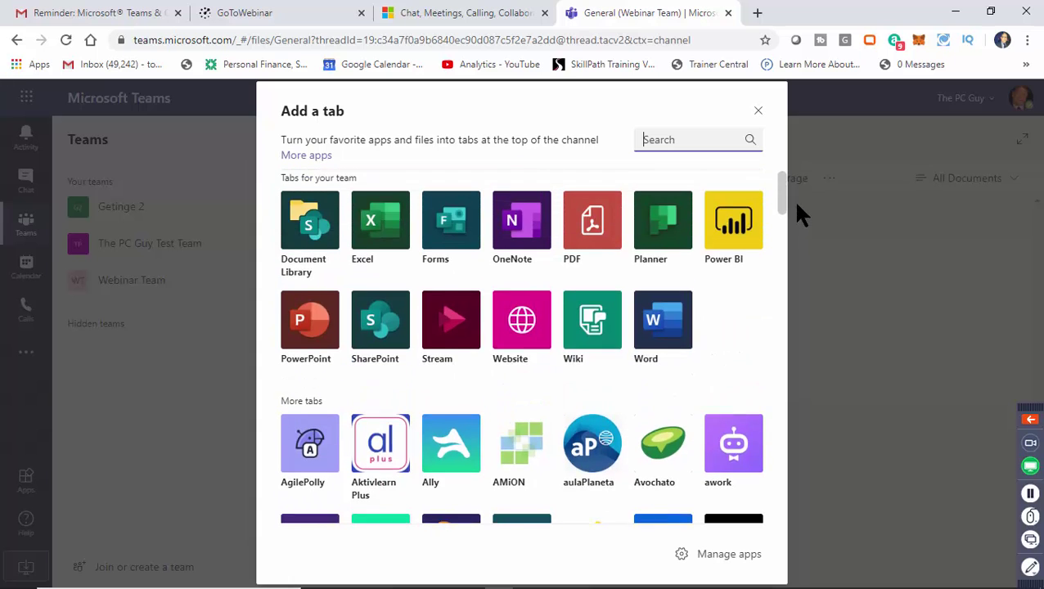
left_click(397, 233)
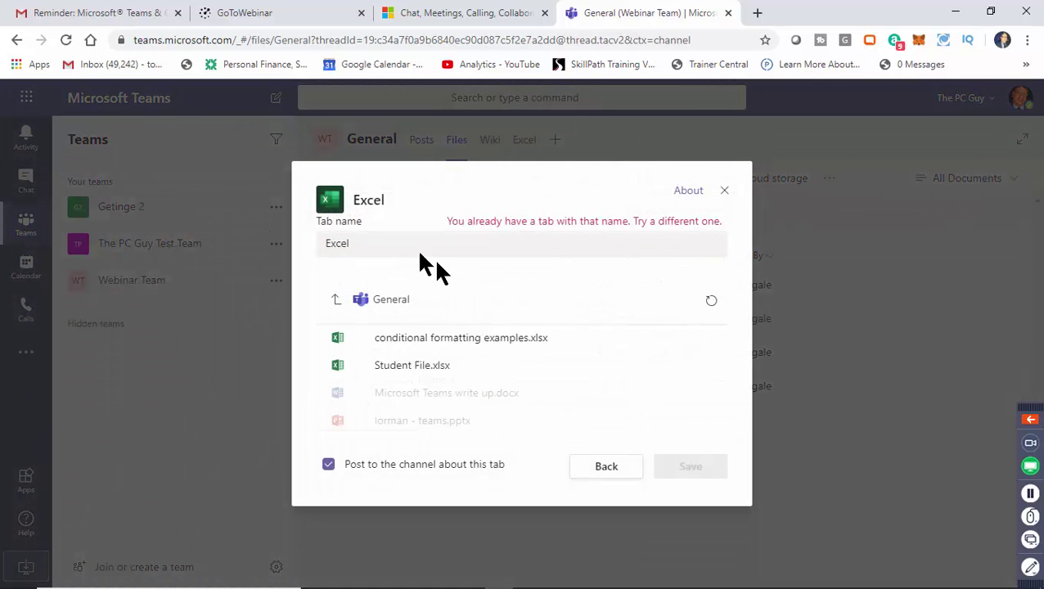
left_click(376, 244)
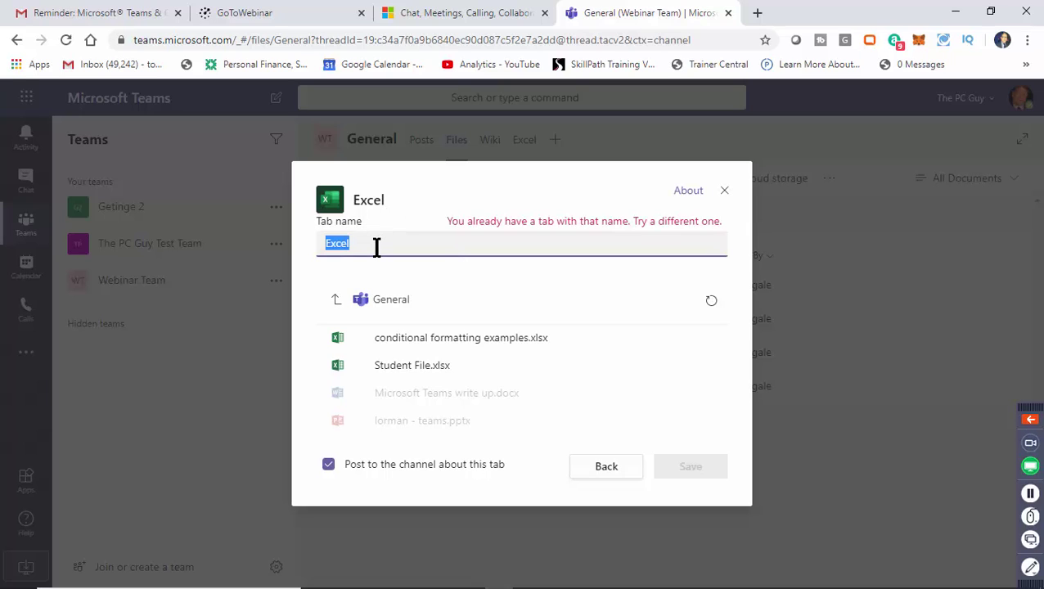
type("Conditional formatting")
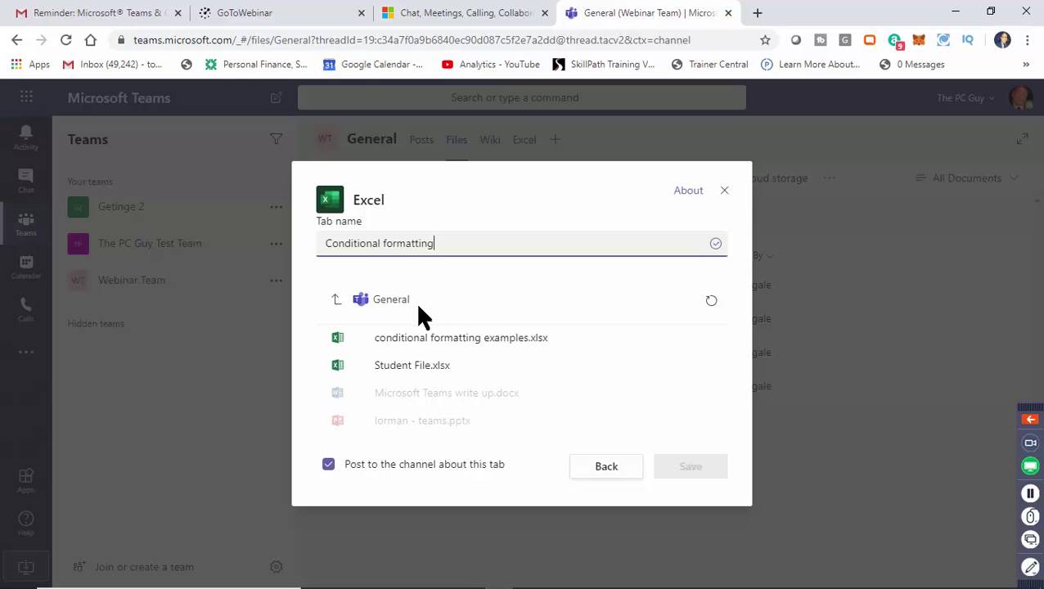
left_click(405, 346)
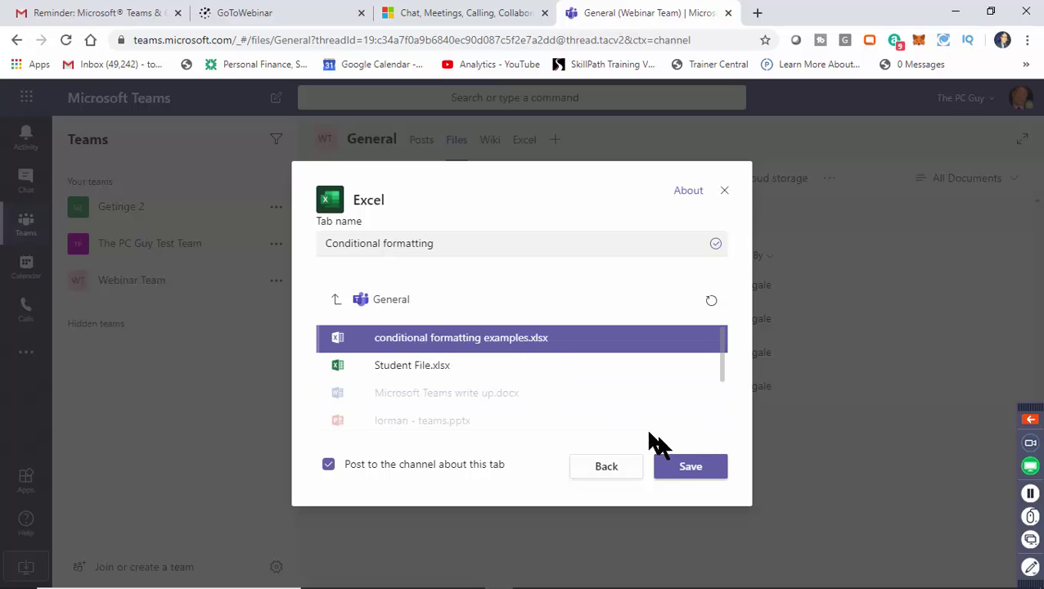
left_click(690, 469)
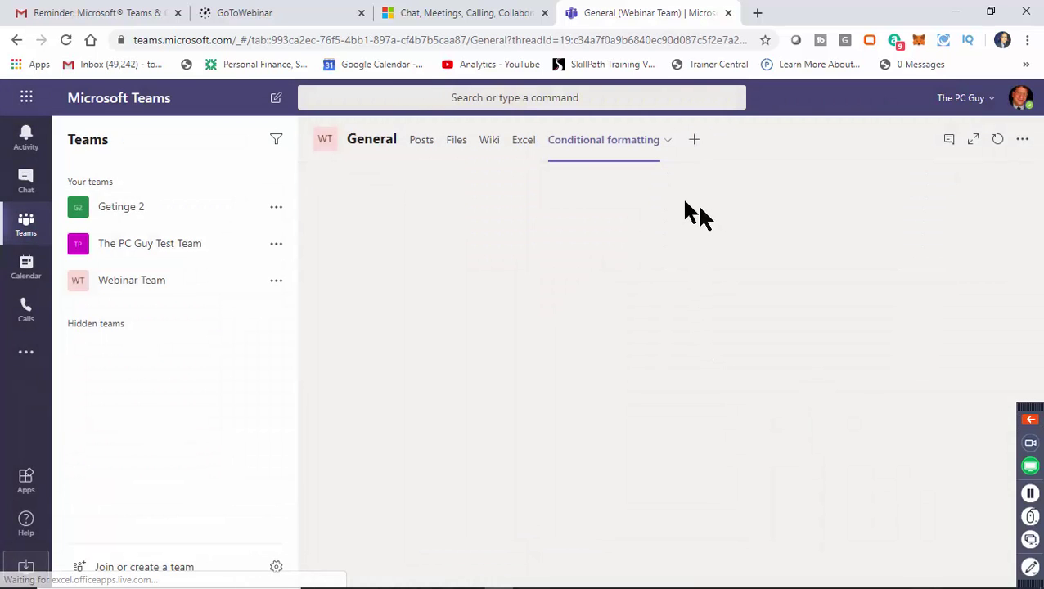
left_click(523, 154)
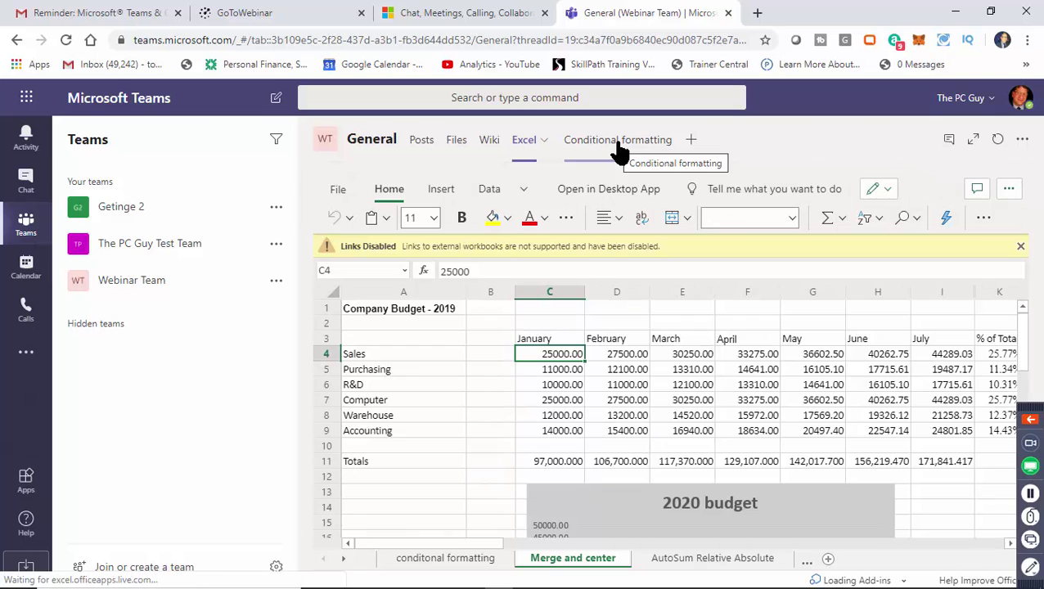
left_click(618, 144)
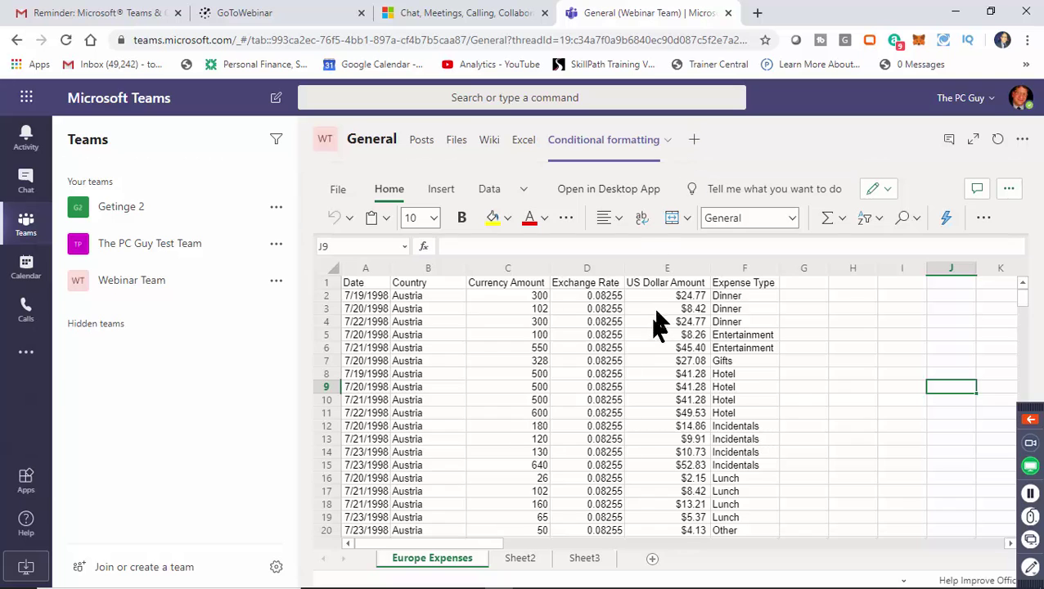
Add a Word tab showing Microsoft Teams write up.docx and open it.
left_click(692, 137)
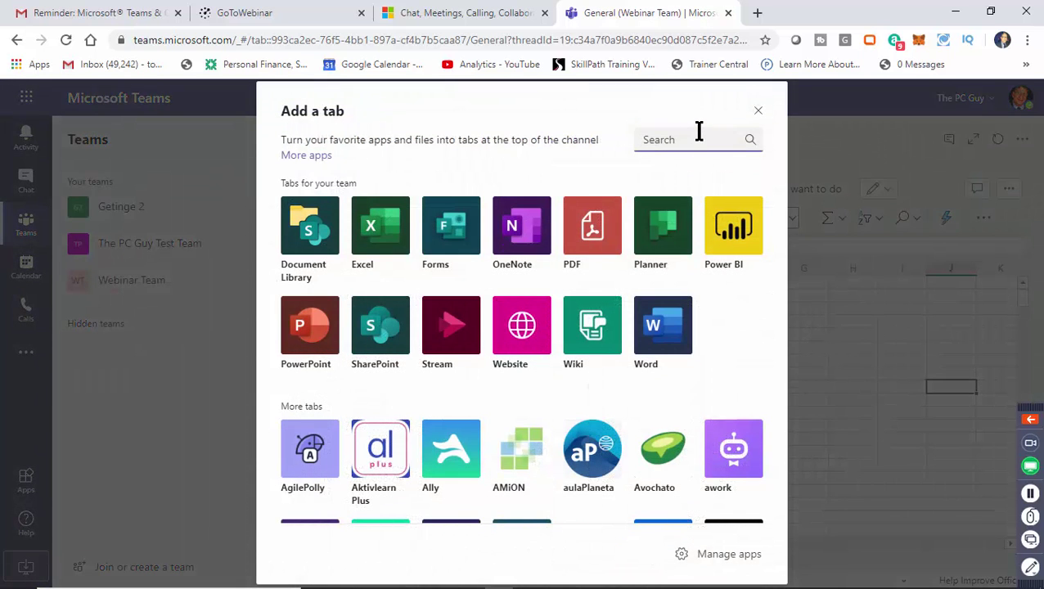
left_click(673, 337)
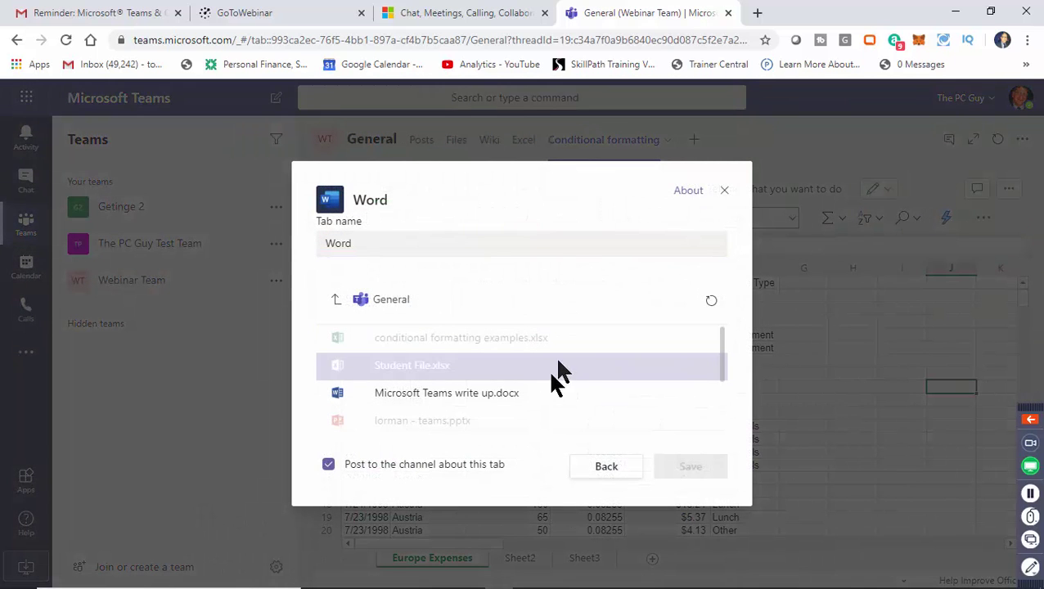
left_click(446, 403)
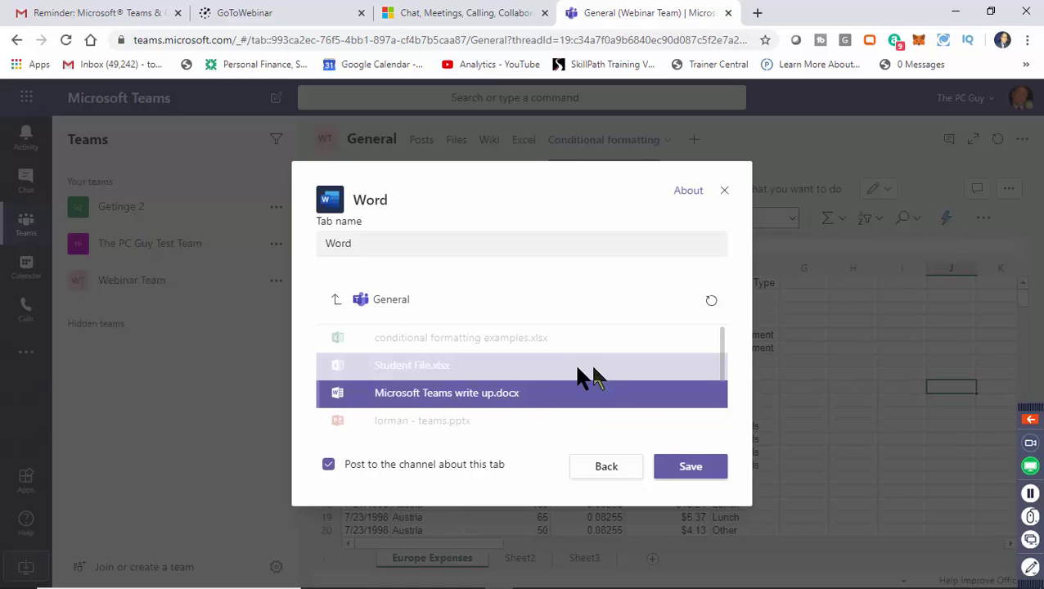
left_click(692, 473)
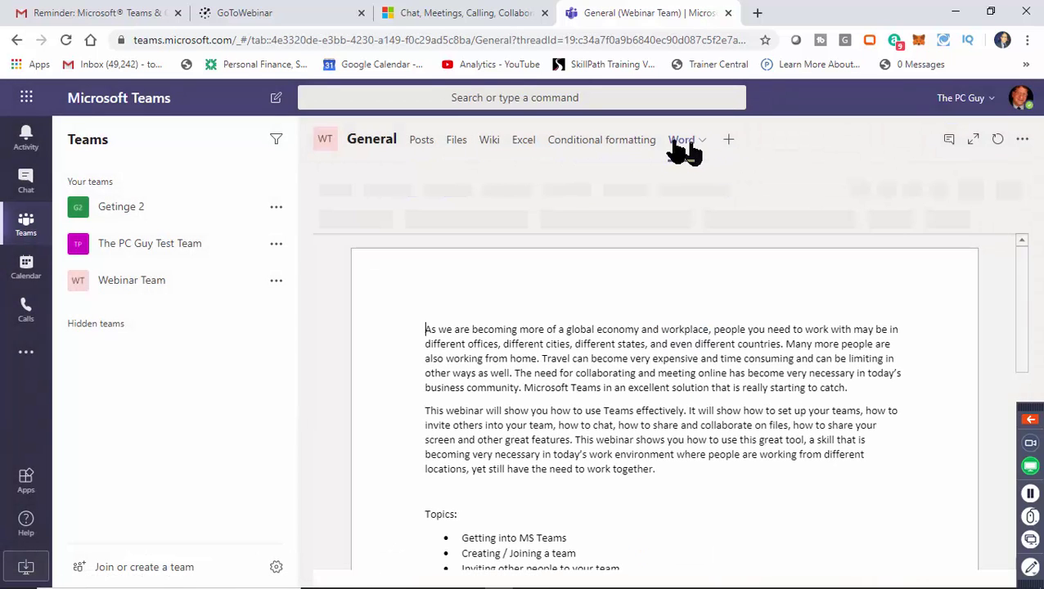
left_click(613, 144)
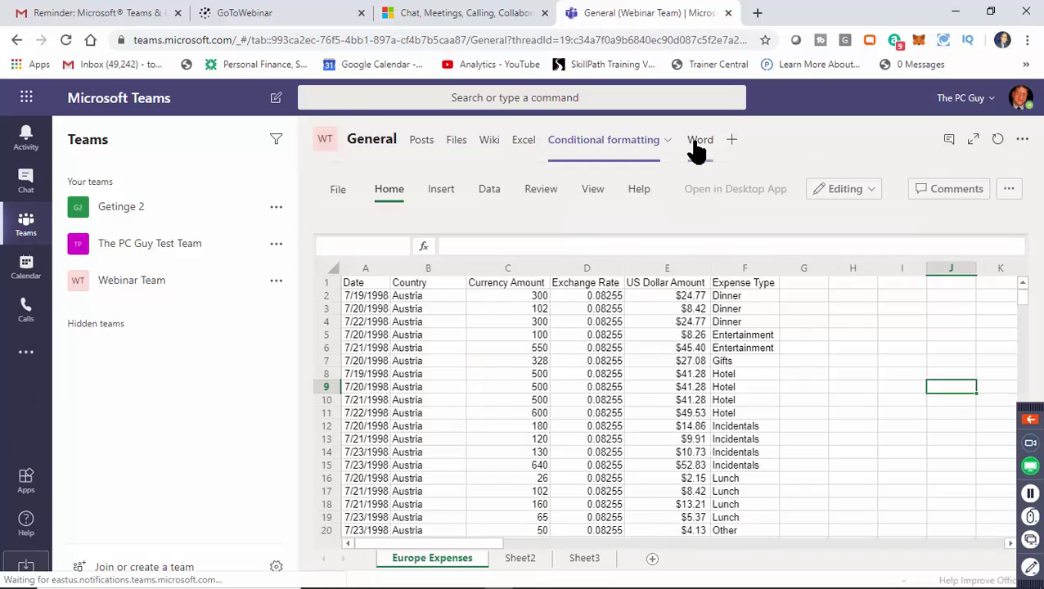
left_click(693, 146)
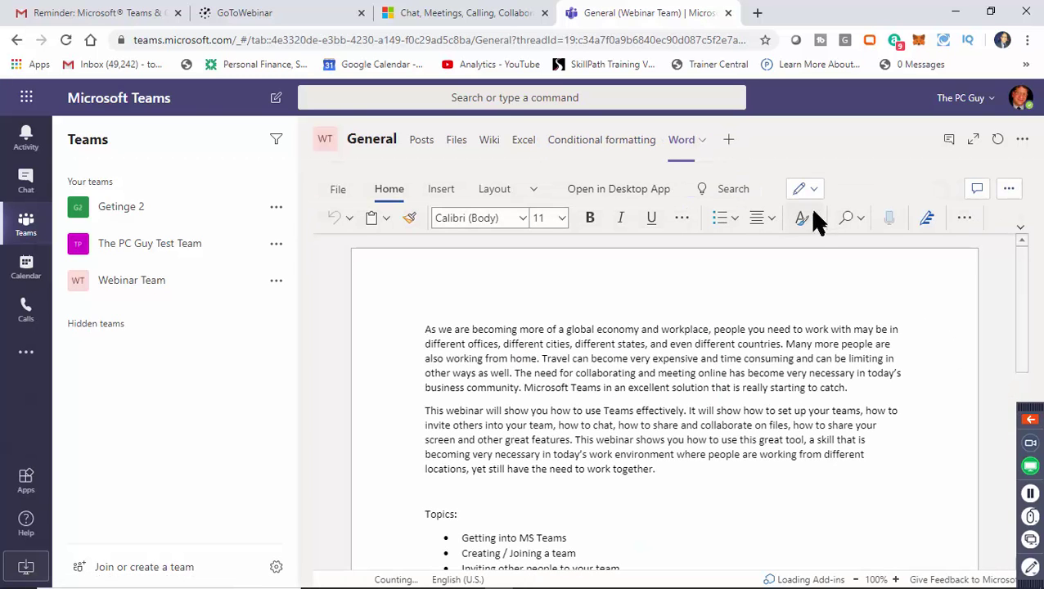
Skim the write-up's Topics list and expand Webinar Team to show General, Marketing and Sales.
scroll(1021, 328, "down", 1)
scroll(1023, 332, "down", 1)
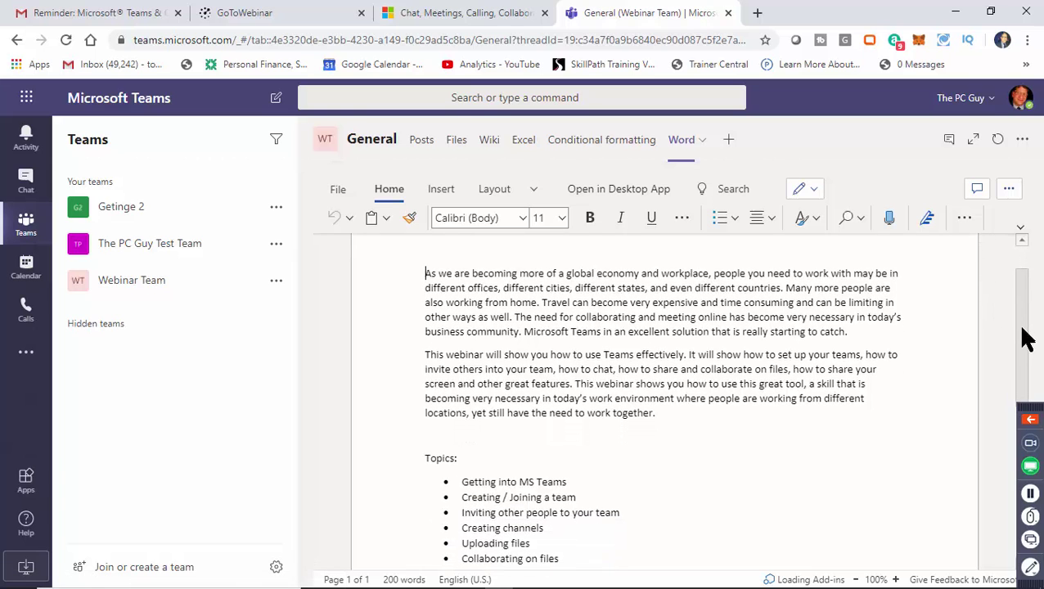
scroll(1025, 338, "up", 2)
scroll(1042, 278, "down", 5)
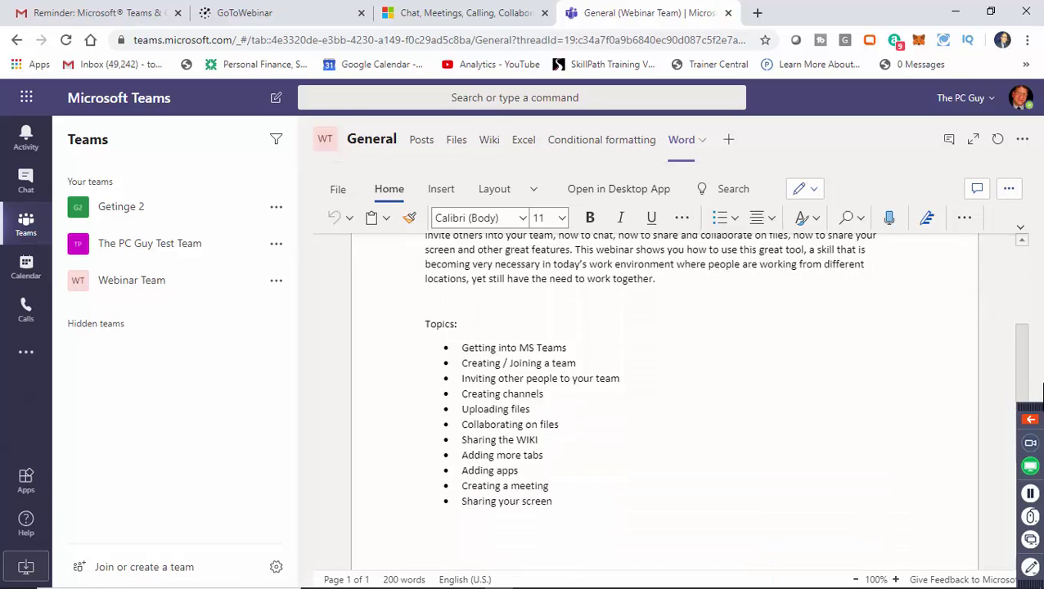
scroll(1042, 245, "up", 5)
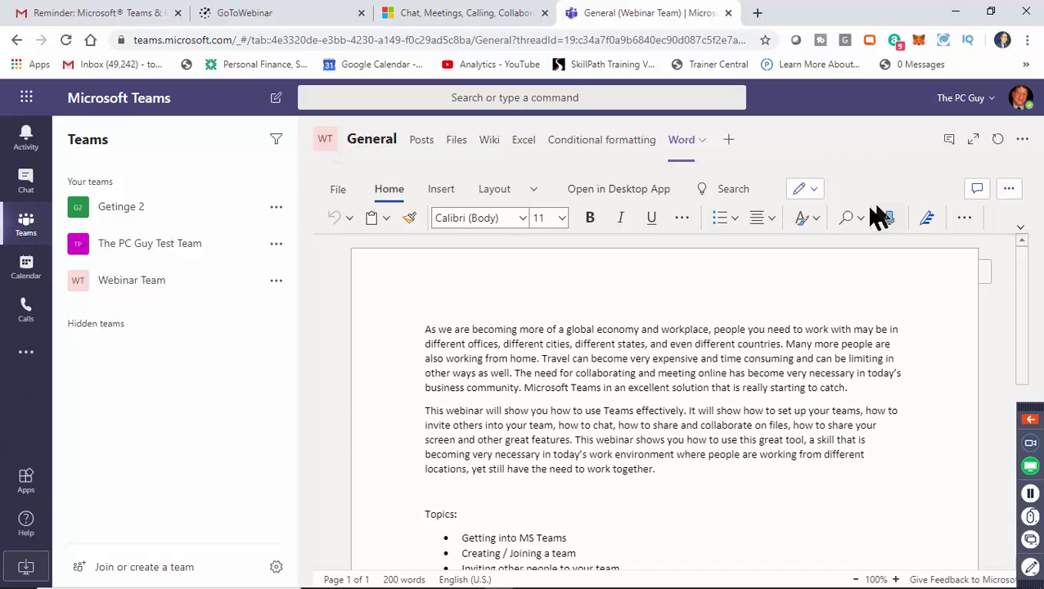
left_click(156, 286)
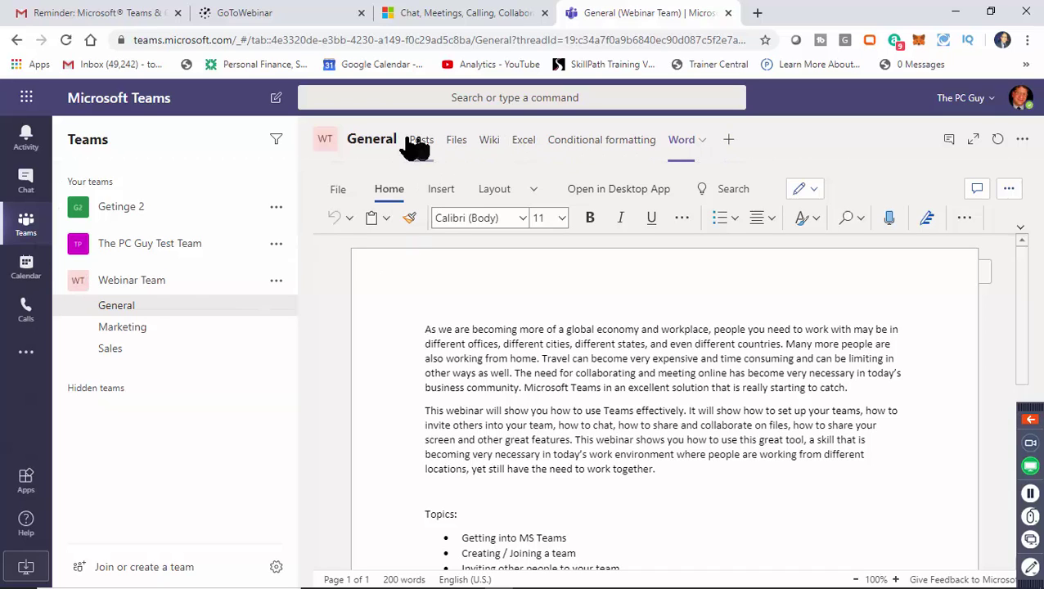
Go to the Marketing channel and open its empty Files page, leaving the tab picker unused.
left_click(126, 330)
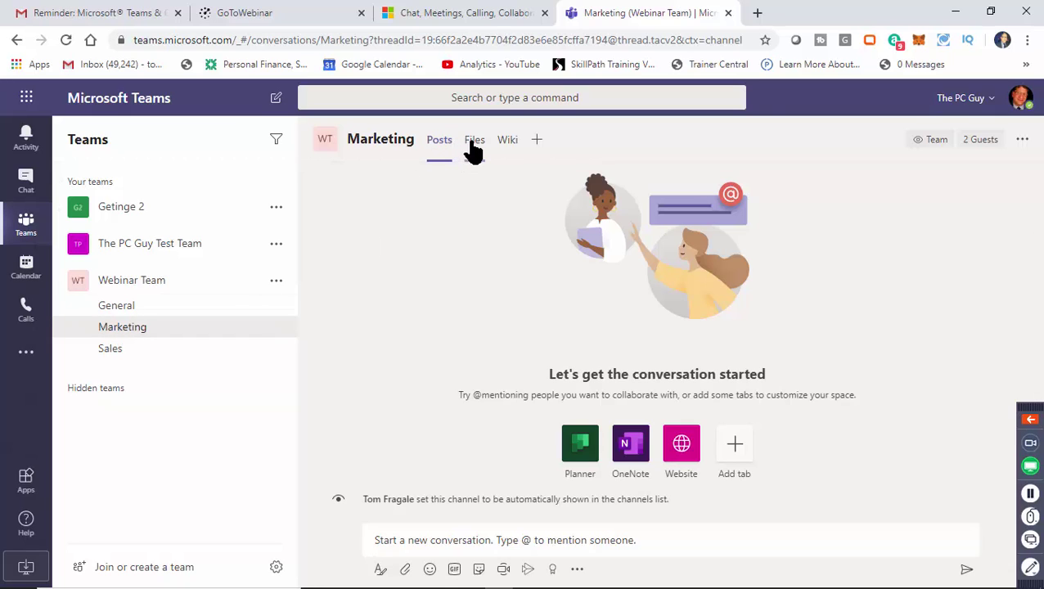
left_click(537, 140)
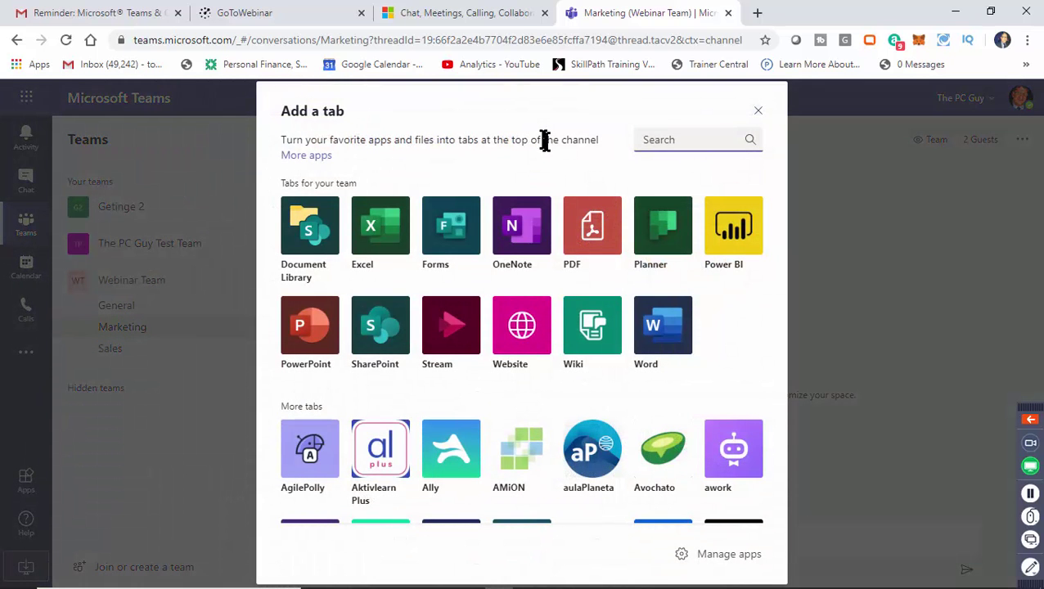
left_click(758, 111)
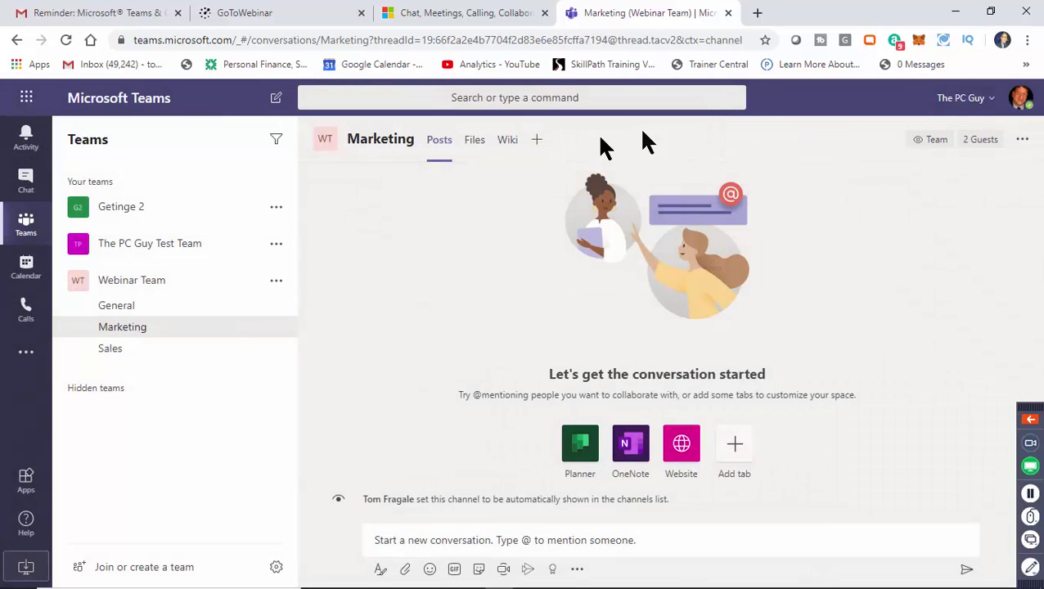
left_click(474, 140)
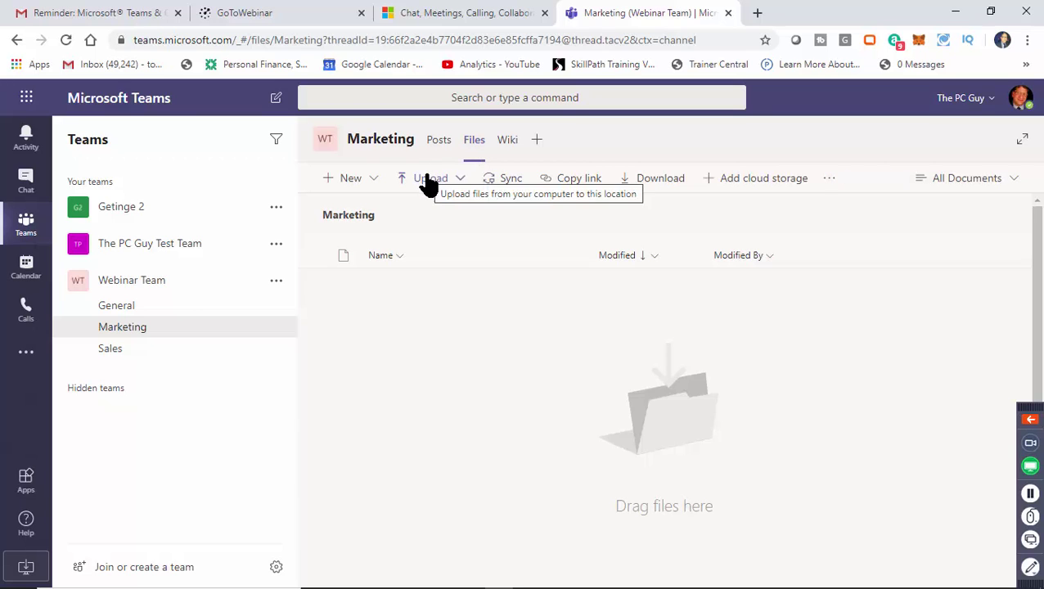
Upload Subtotal examples.xlsx to the Marketing channel's files, then start adding a new tab.
left_click(429, 182)
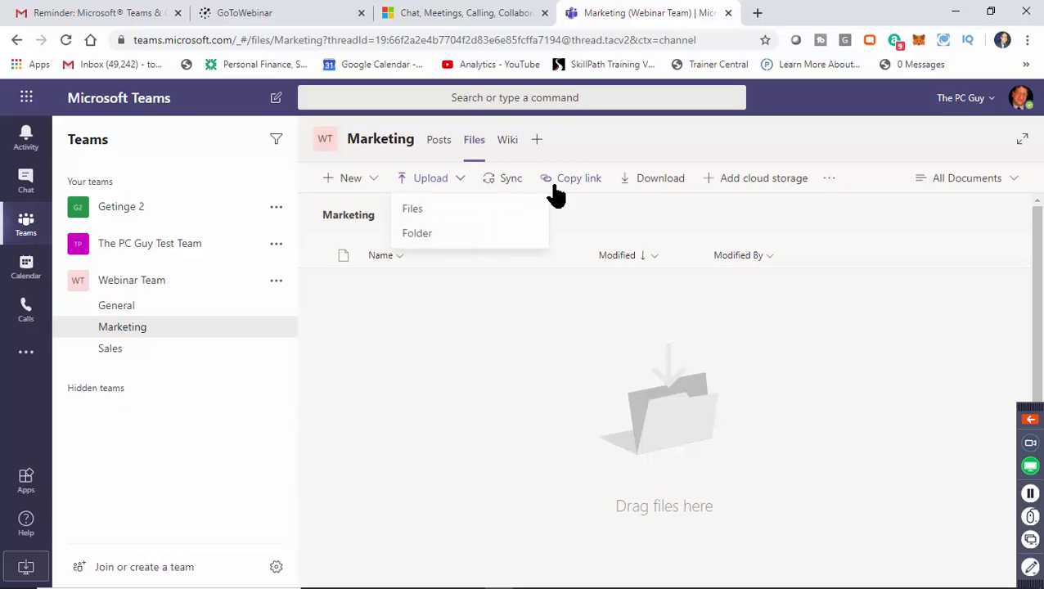
left_click(443, 209)
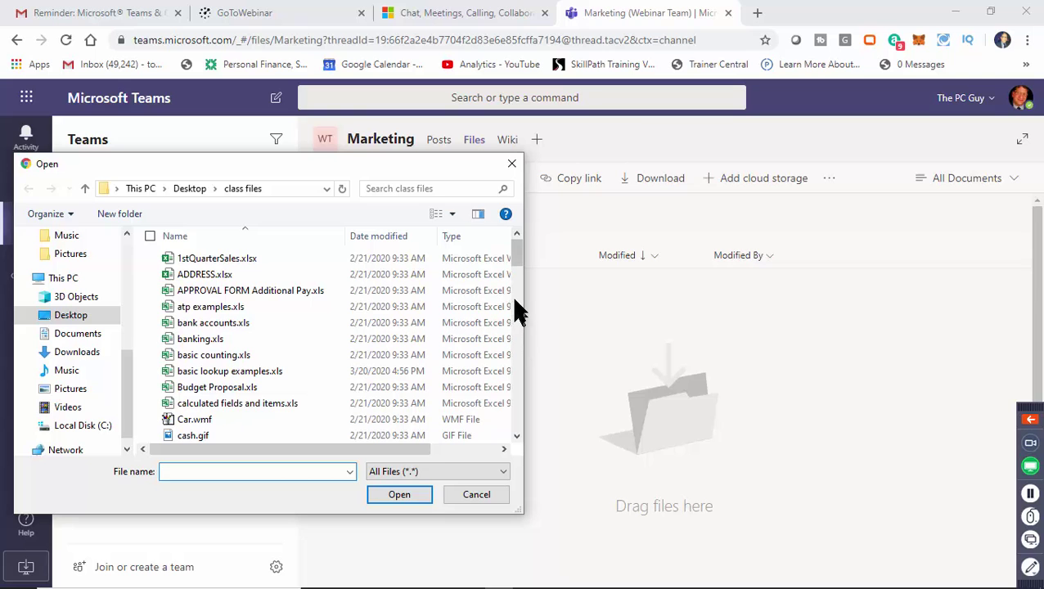
left_click_drag(517, 278, 518, 410)
left_click(229, 355)
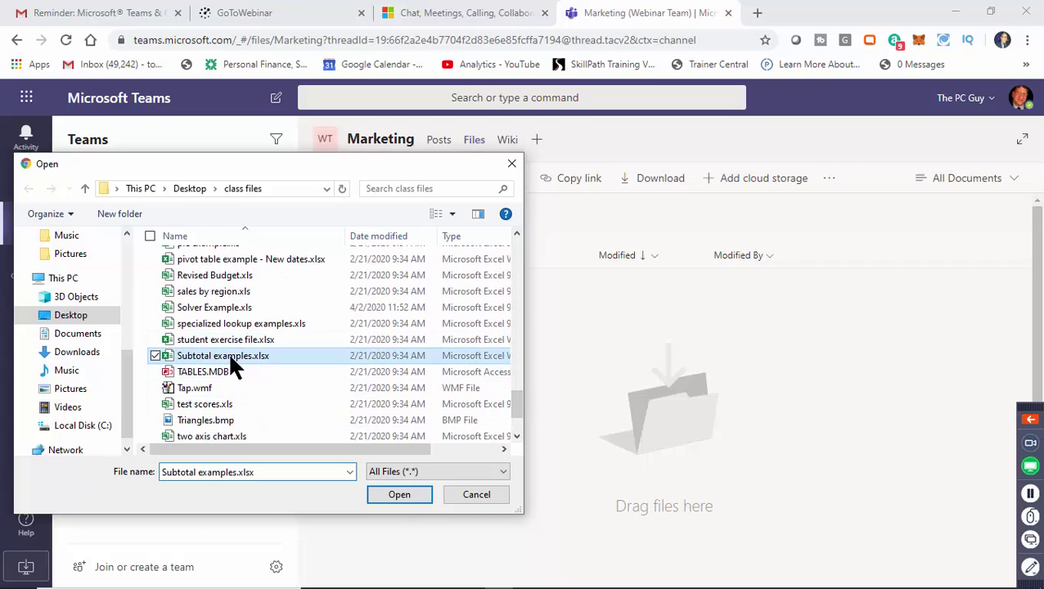
left_click(399, 495)
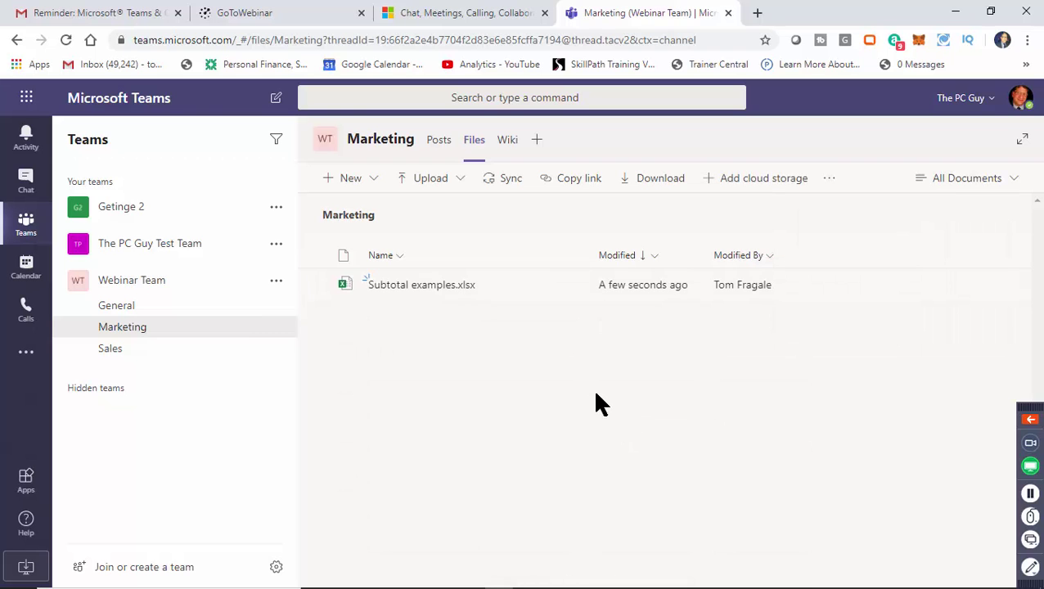
left_click(537, 143)
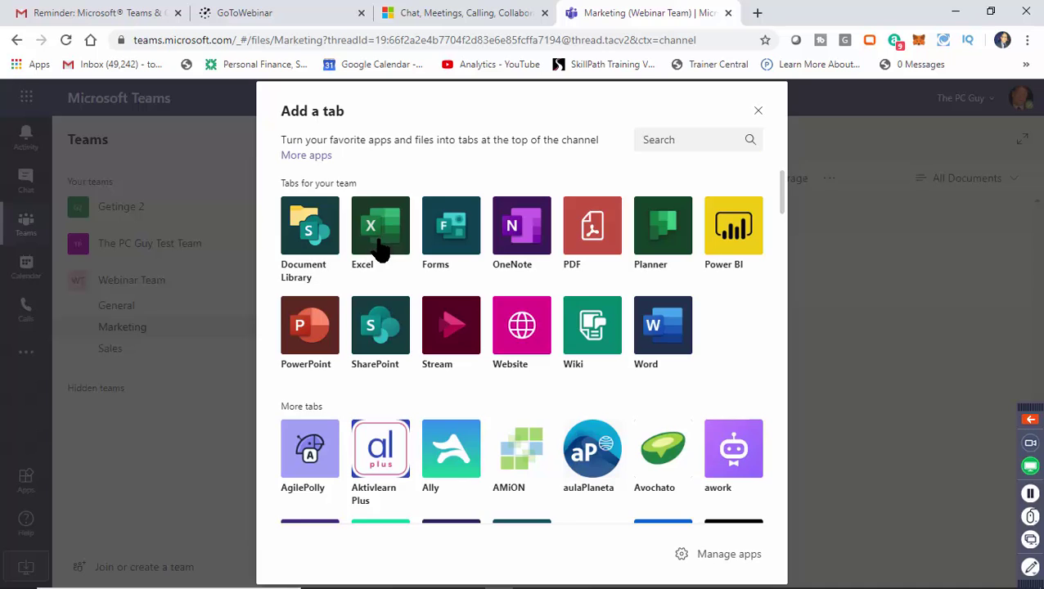
Add a 'Subtotals' Excel tab showing Subtotal examples.xlsx, then select cells D15 and E10.
left_click(380, 238)
left_click(410, 348)
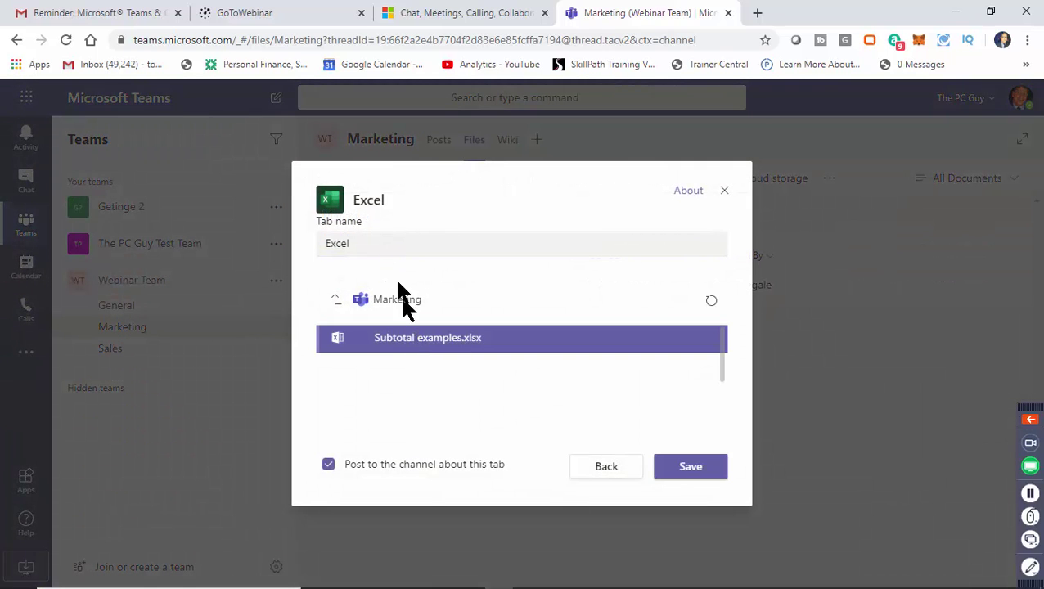
left_click(386, 244)
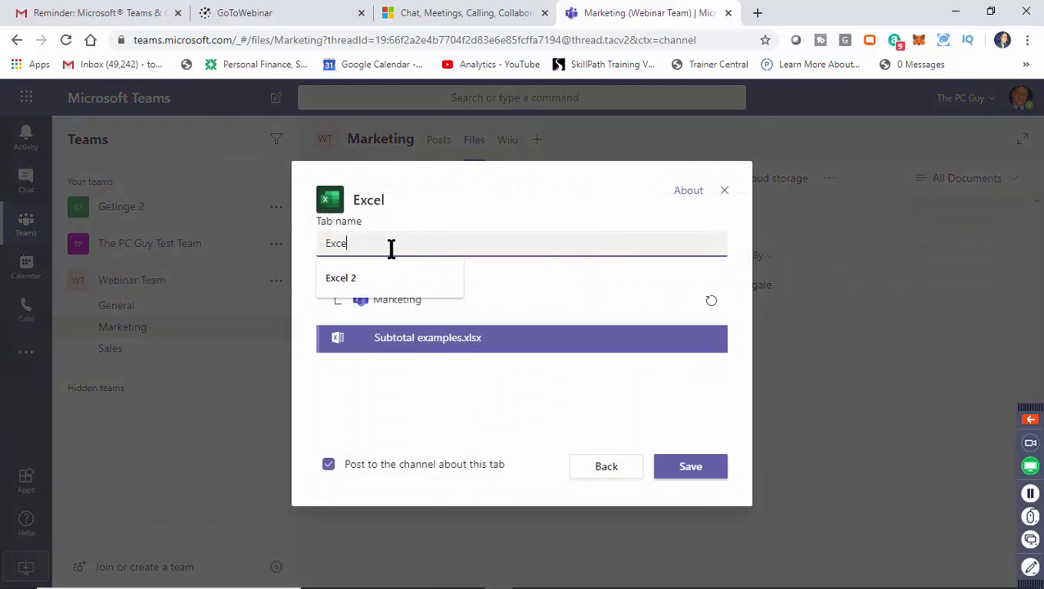
key("BackSpace")
key("BackSpace")
key("BackSpace")
key("BackSpace")
type("Subtotals")
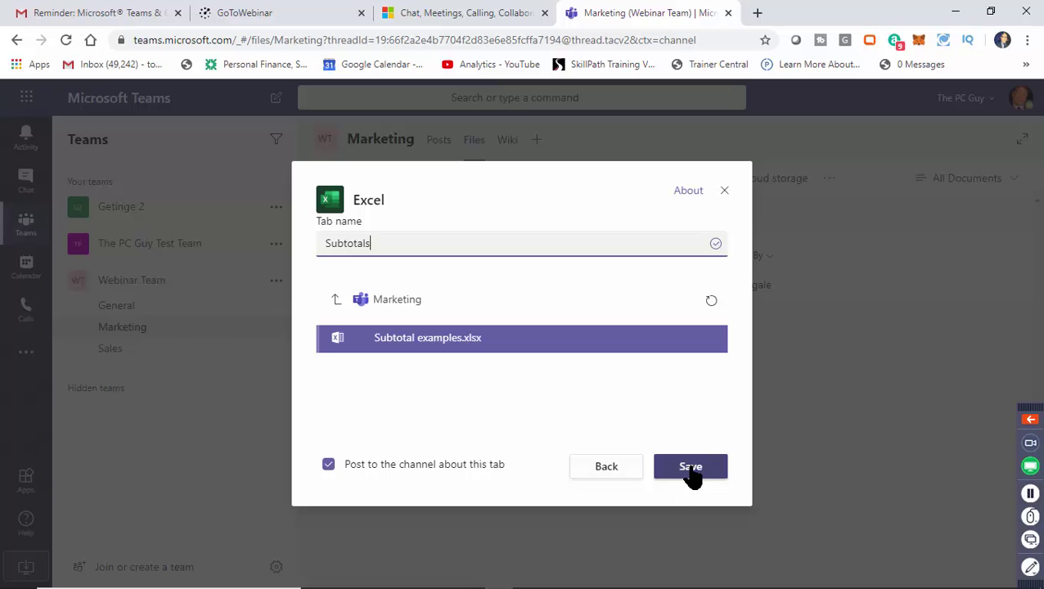
left_click(690, 468)
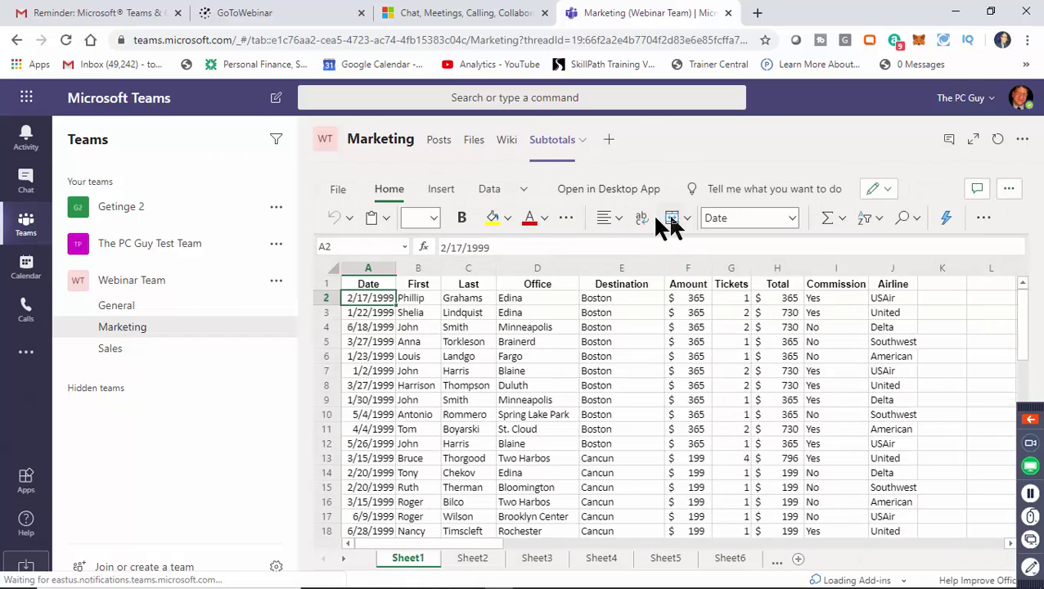
left_click(524, 487)
left_click(592, 413)
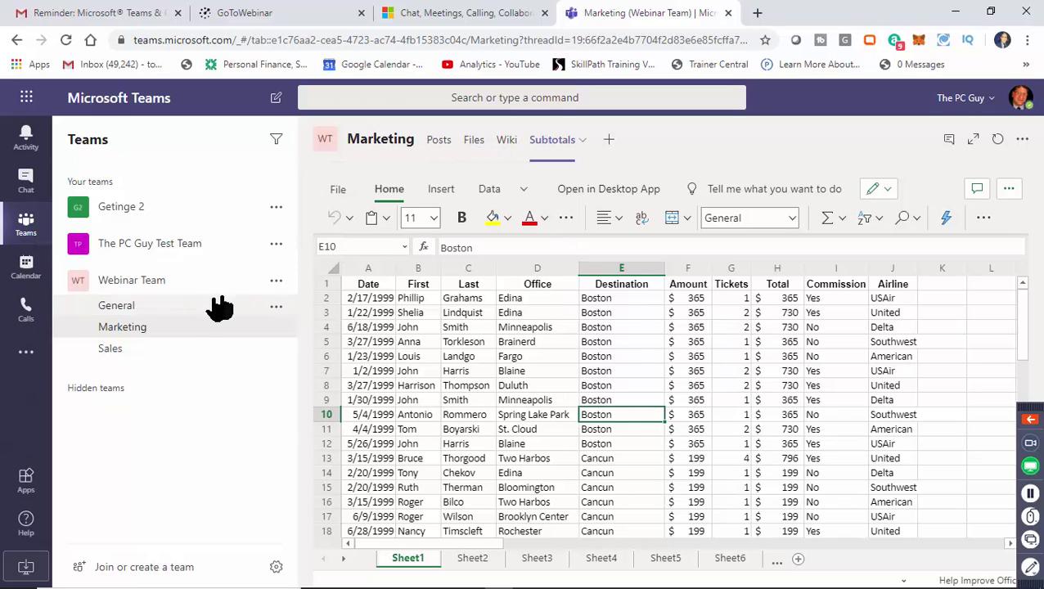
left_click(166, 331)
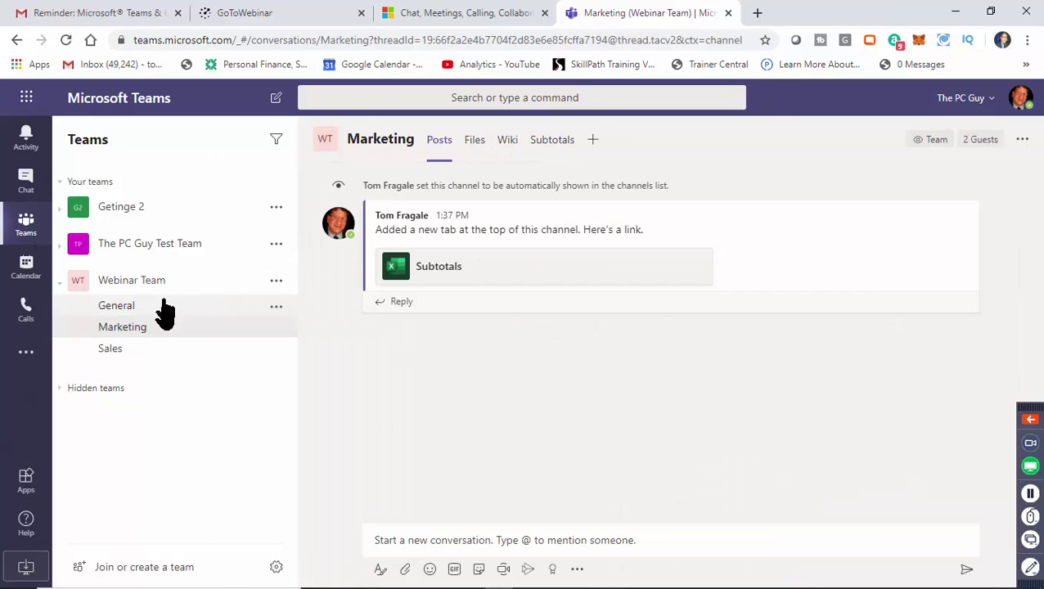
left_click(165, 292)
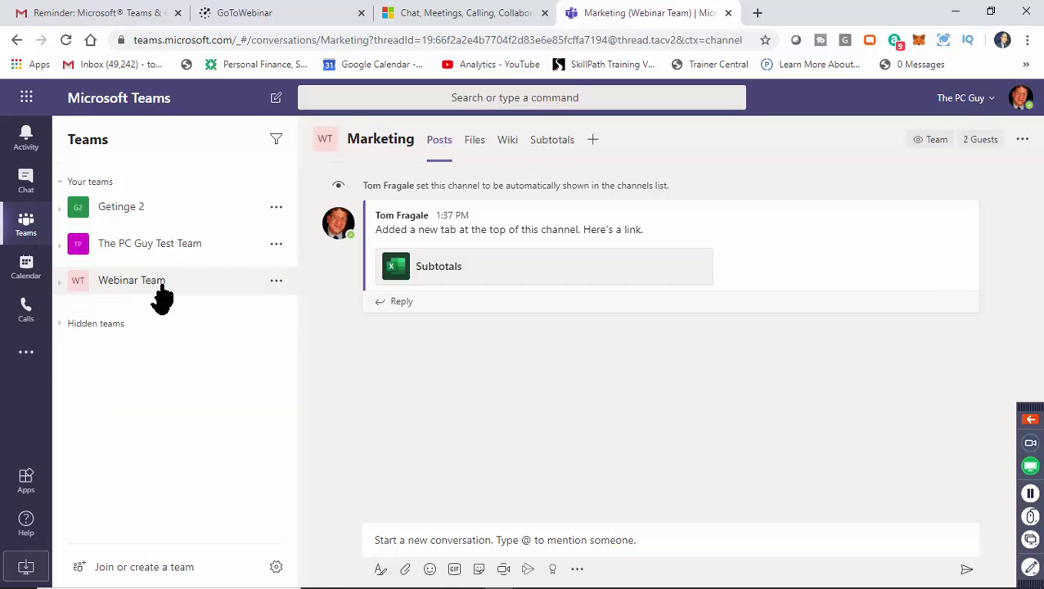
left_click(61, 285)
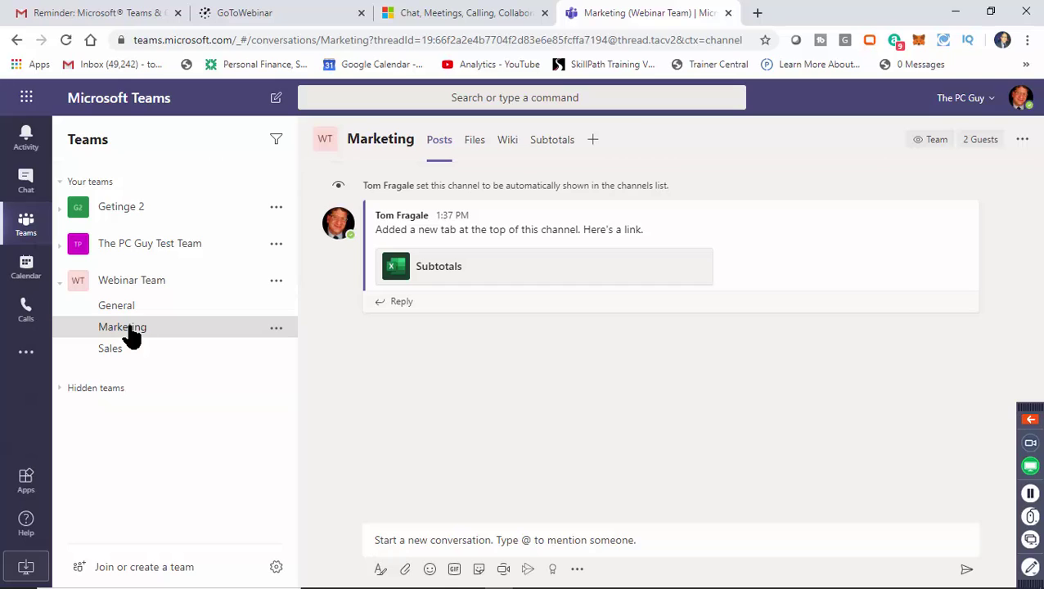
left_click(148, 290)
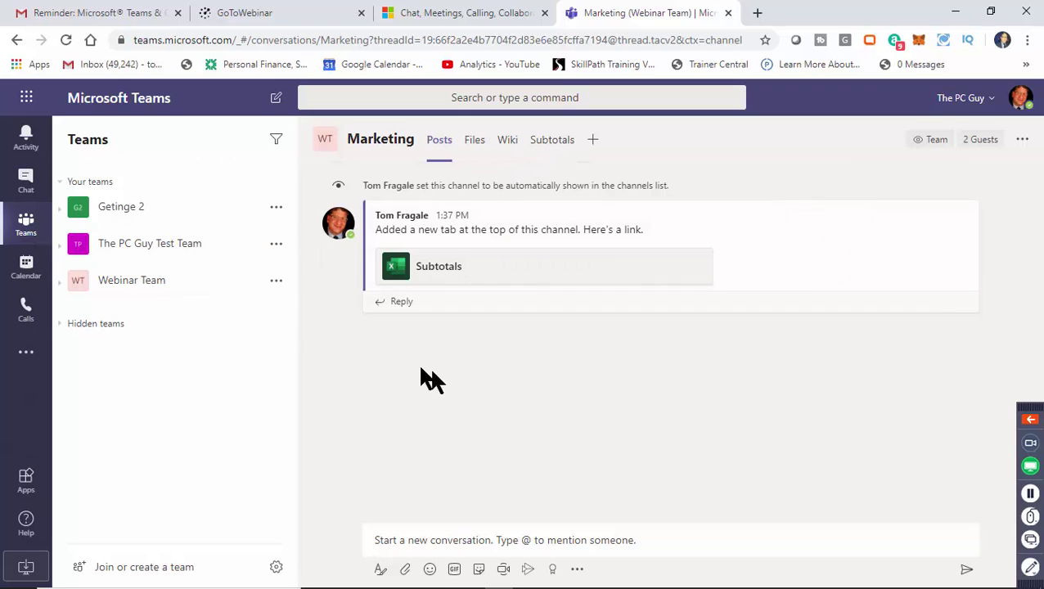
left_click(121, 286)
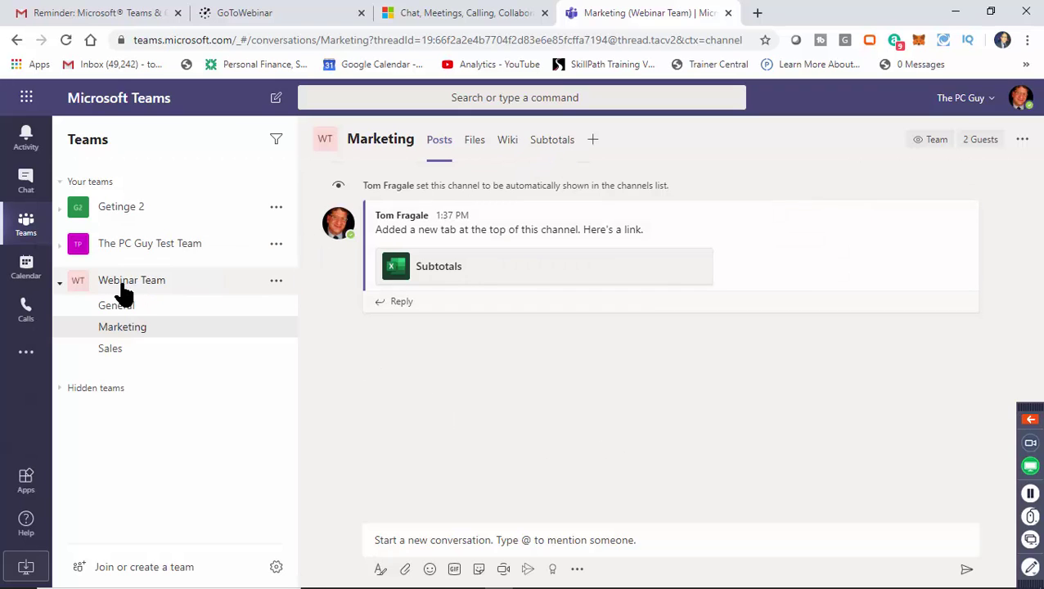
left_click(277, 282)
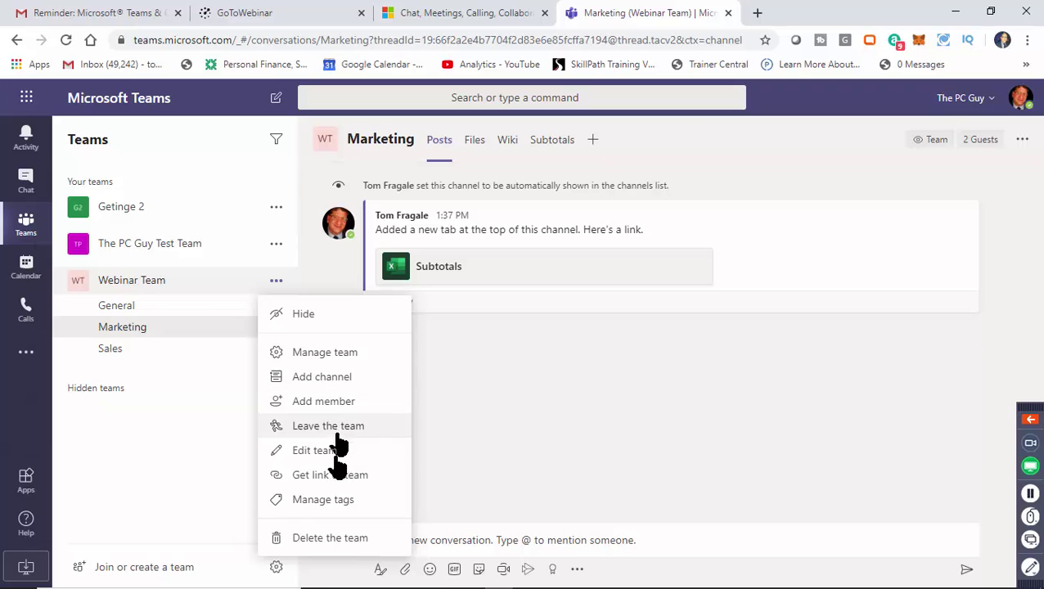
Manage the Webinar Team: review members without adding anyone, then check Pending Requests and Channels.
left_click(327, 357)
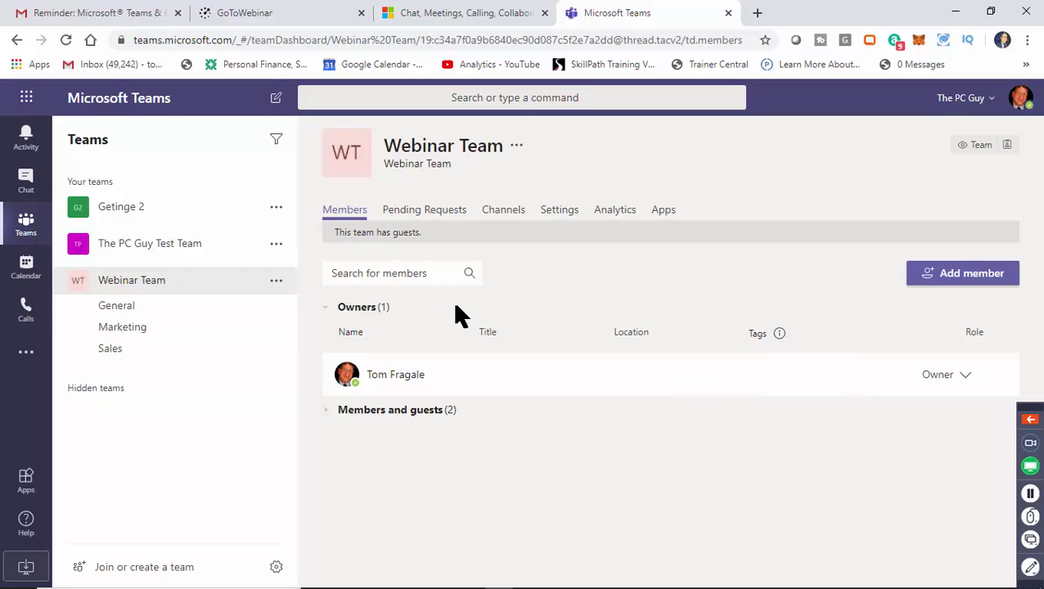
left_click(442, 413)
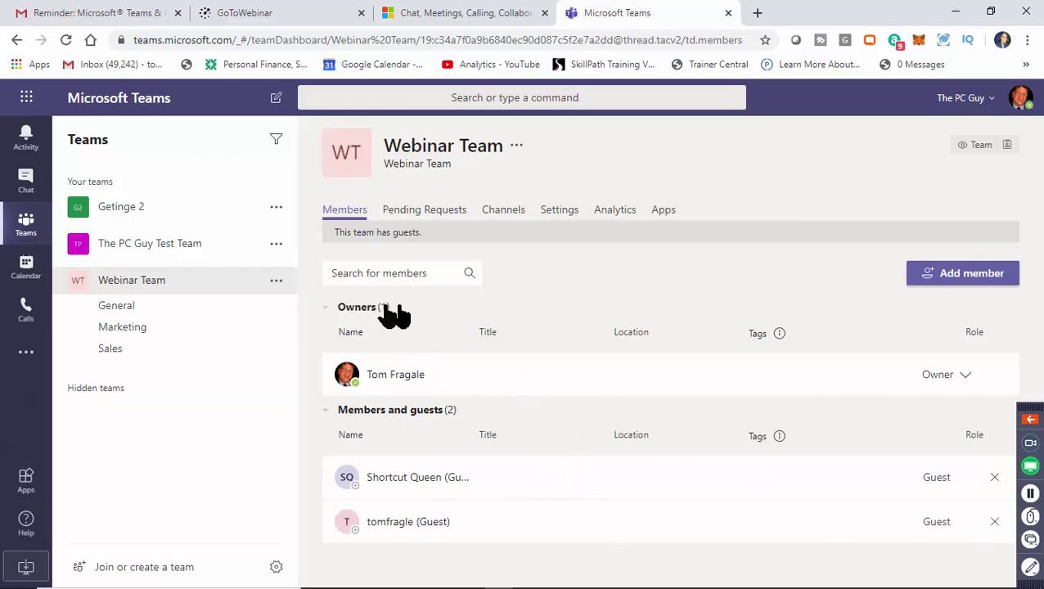
left_click(962, 283)
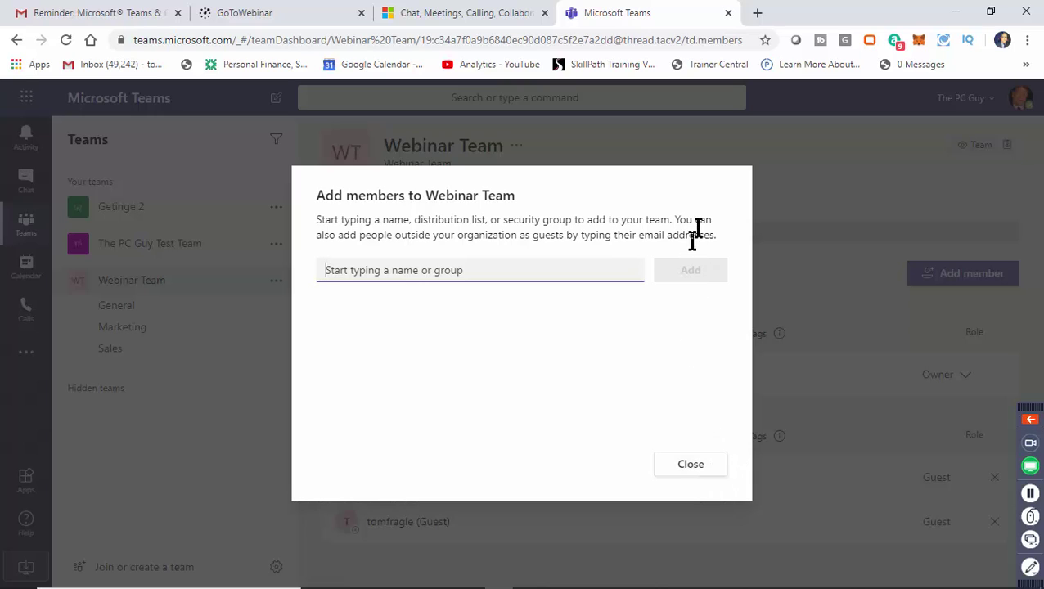
left_click(690, 467)
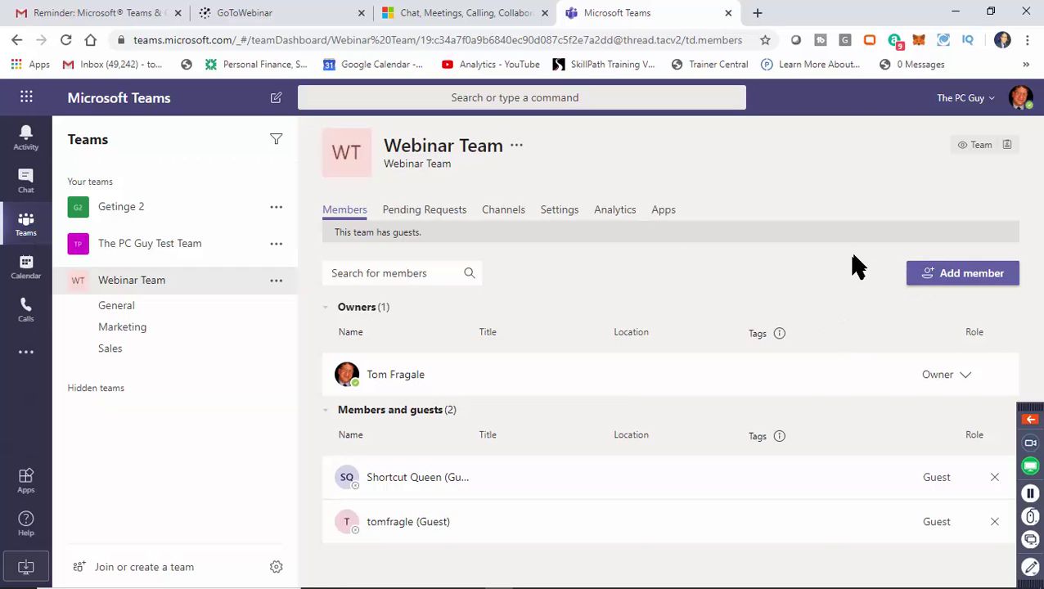
left_click(433, 219)
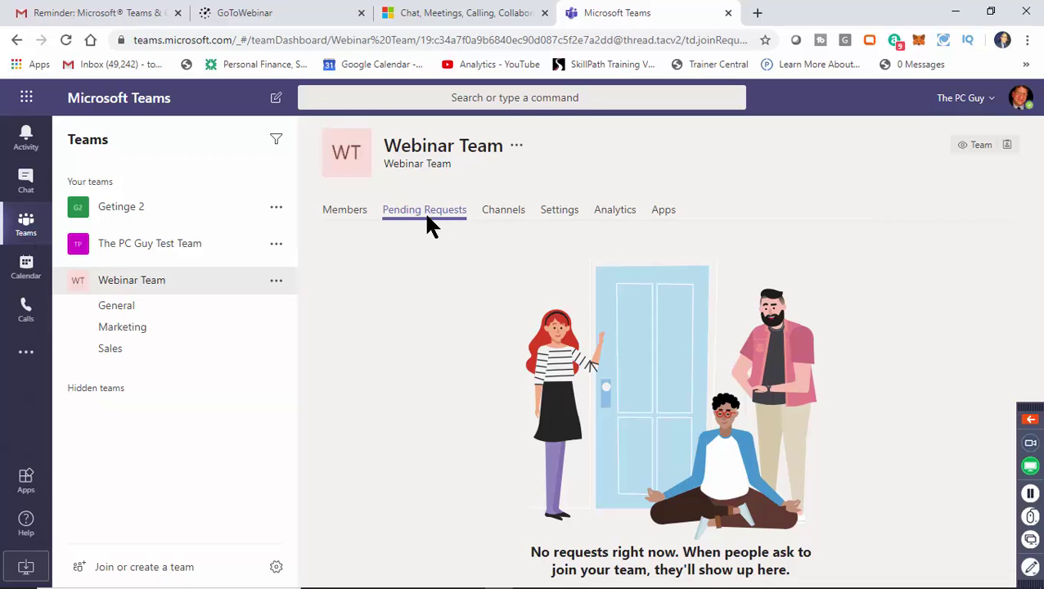
left_click(514, 219)
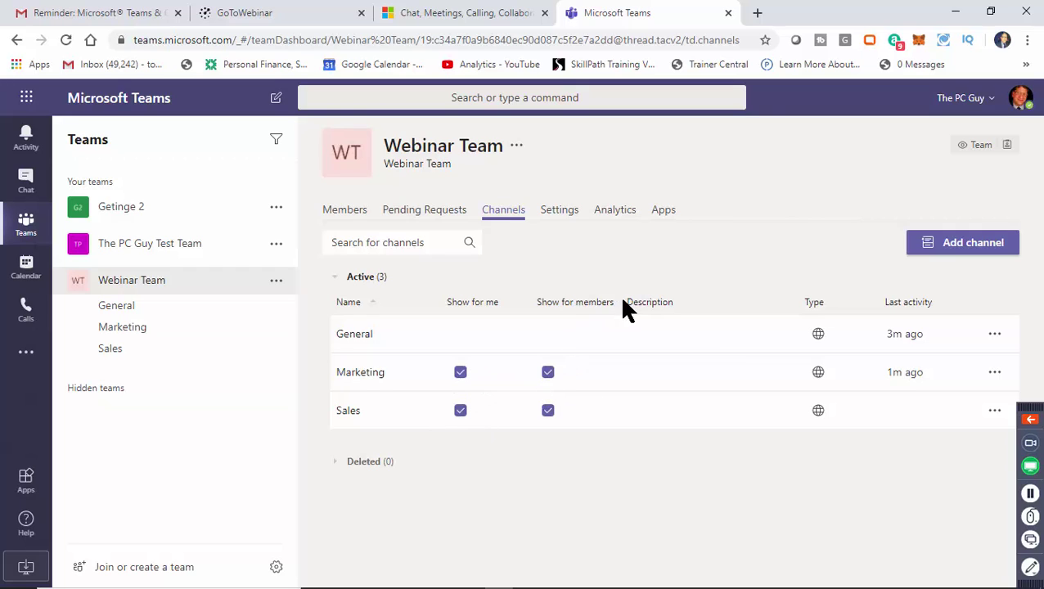
Open the Webinar Team settings and expand Team picture, leaving the default WT initials unchanged.
left_click(560, 220)
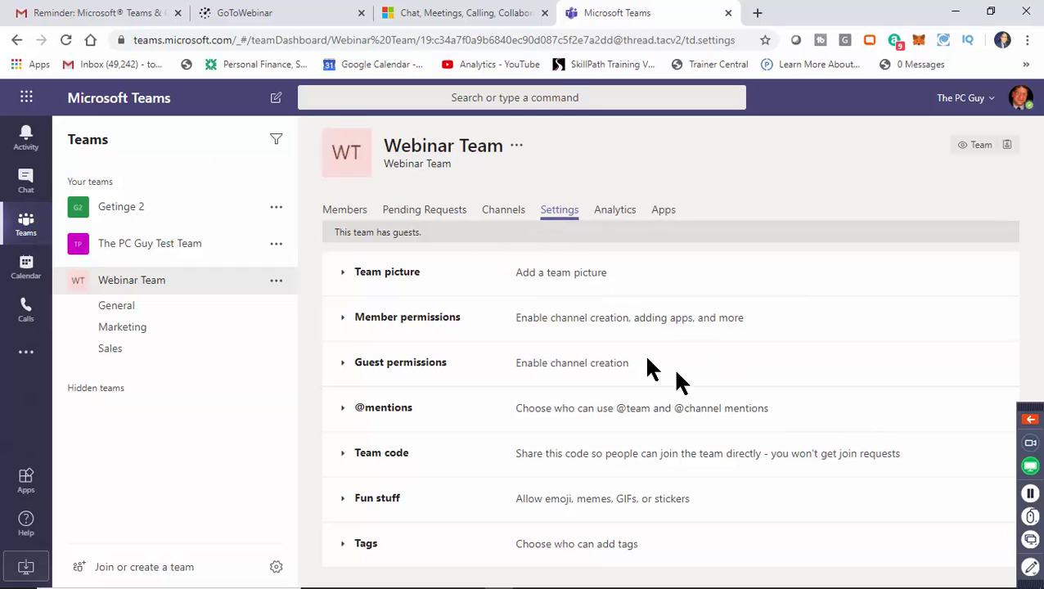
left_click(342, 274)
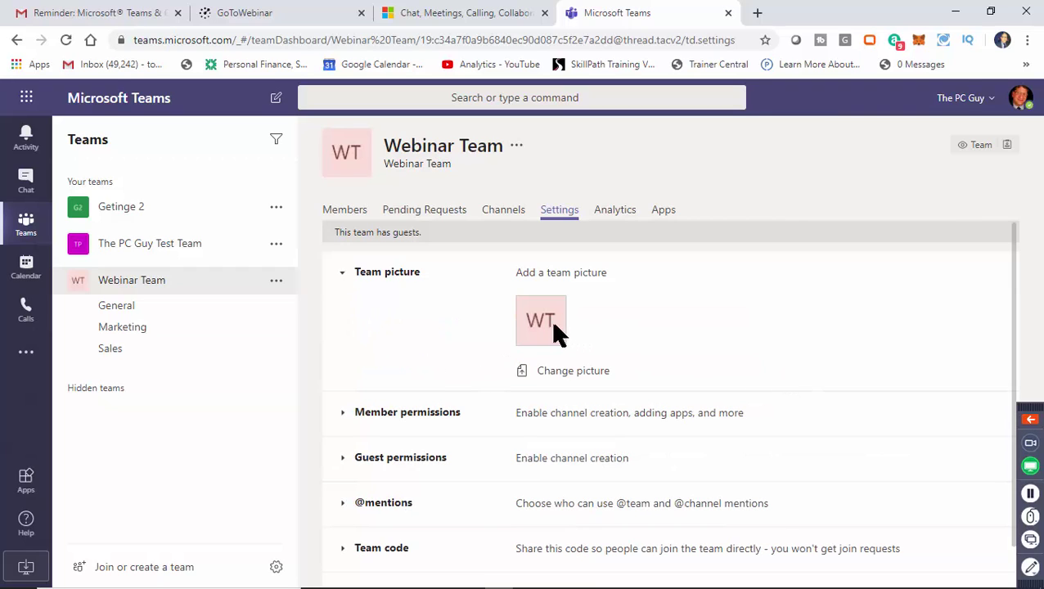
left_click(567, 383)
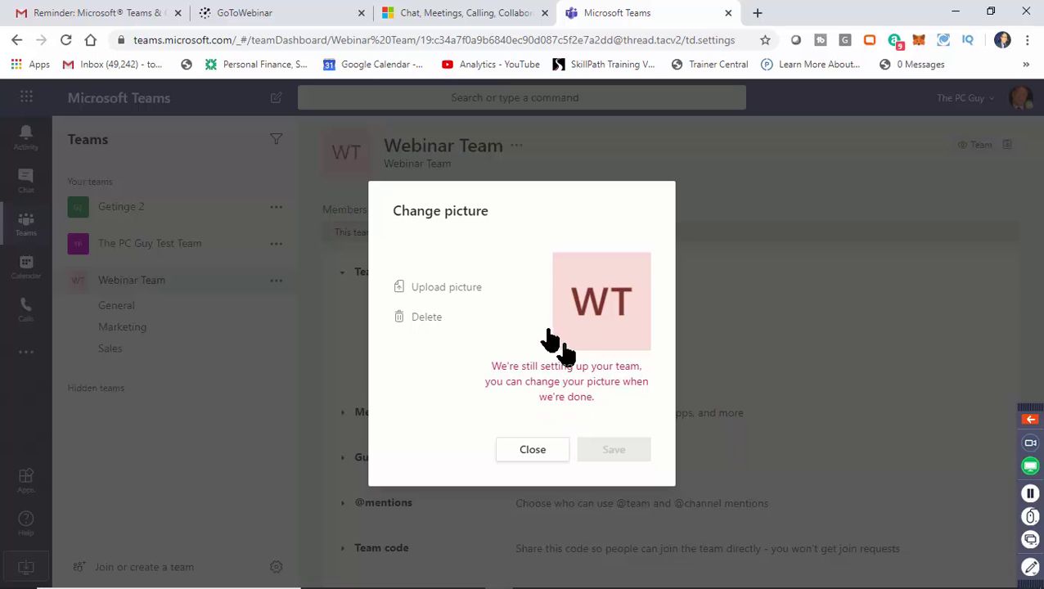
left_click(534, 452)
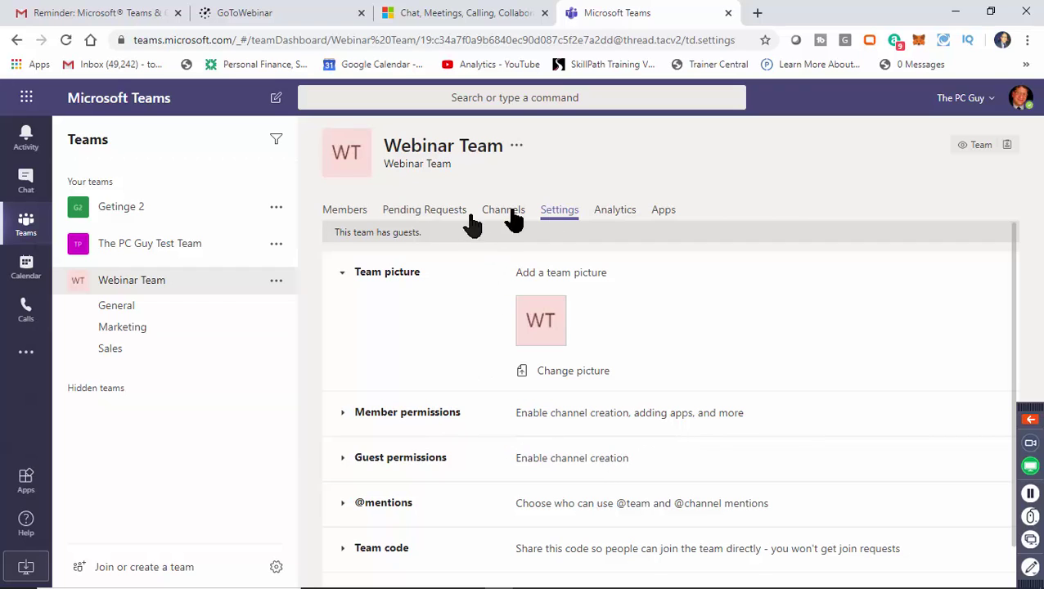
Expand Member permissions, Guest permissions and Fun stuff, showing Giphy (Moderate) and stickers enabled.
left_click(350, 422)
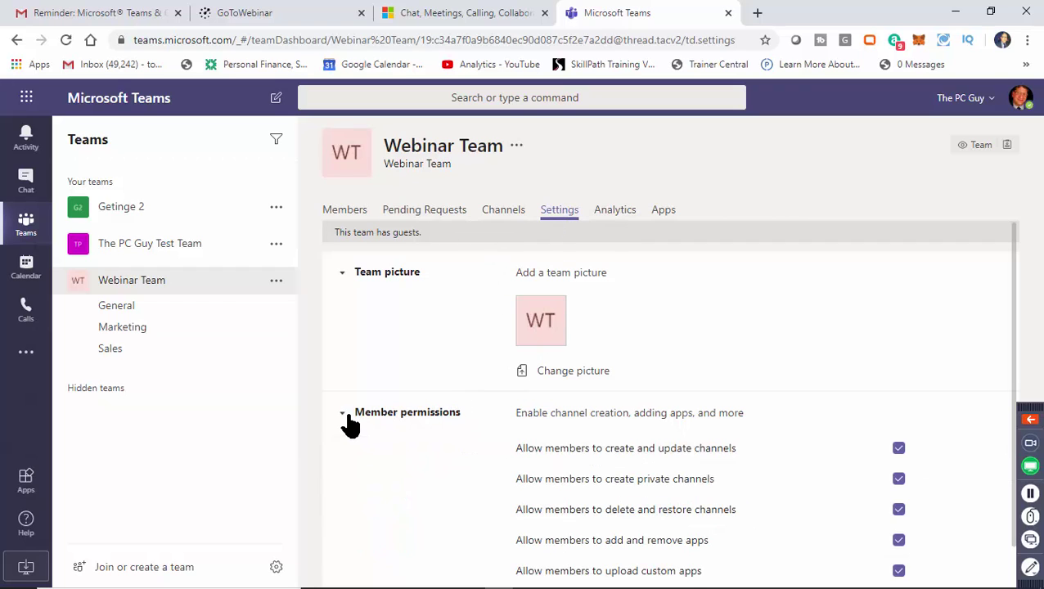
scroll(1015, 344, "down", 4)
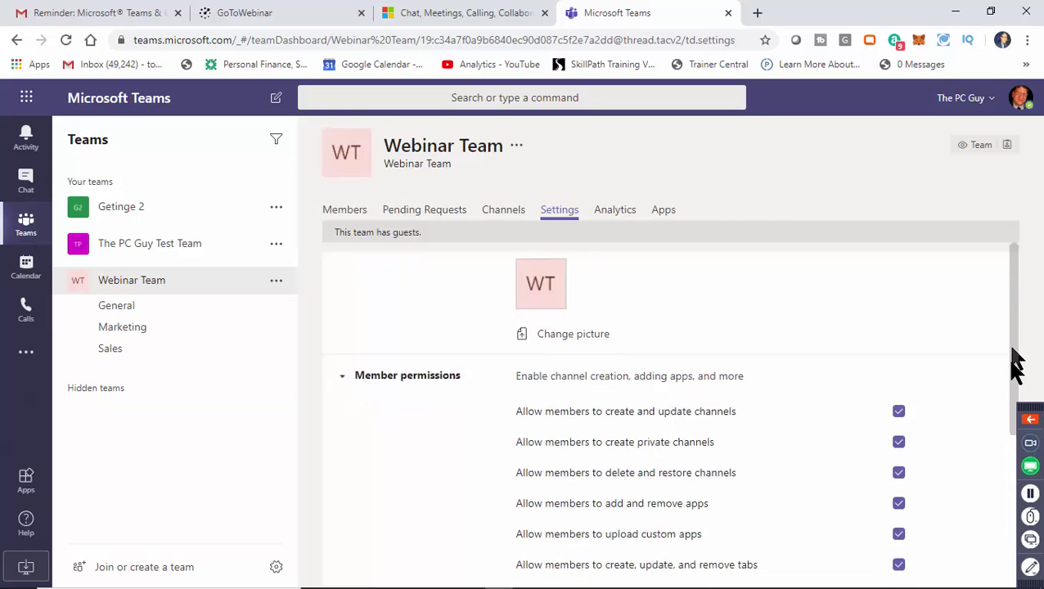
left_click_drag(1007, 422, 1009, 514)
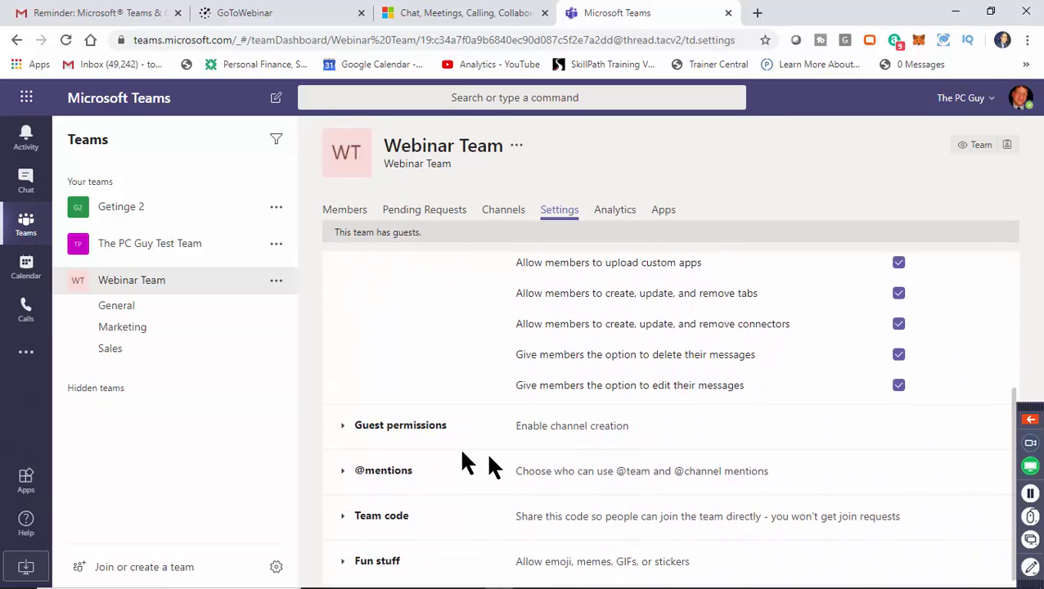
left_click(352, 430)
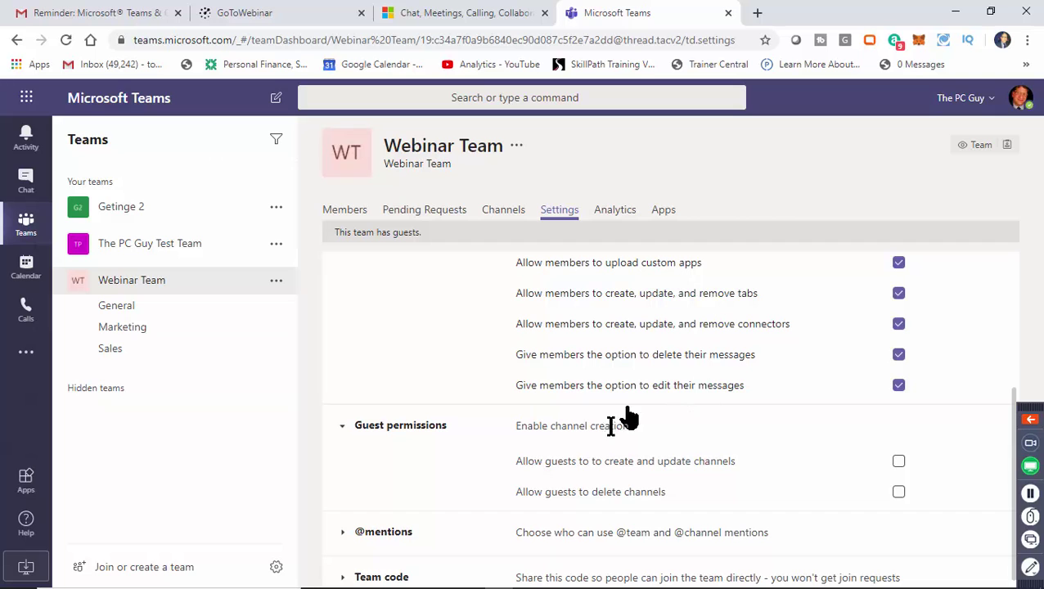
left_click_drag(1015, 414, 1006, 442)
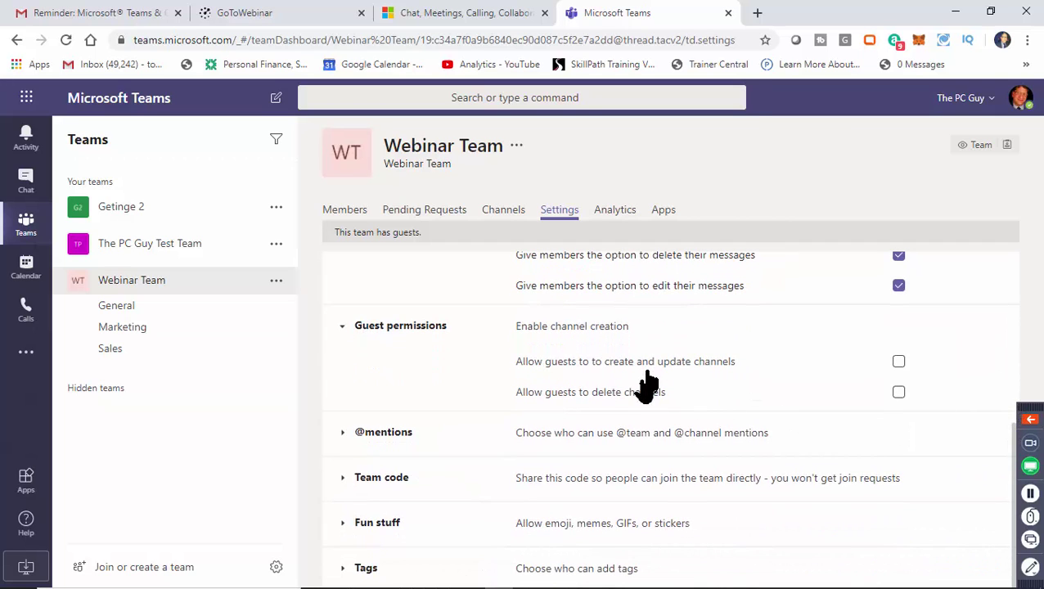
left_click_drag(1018, 438, 1019, 454)
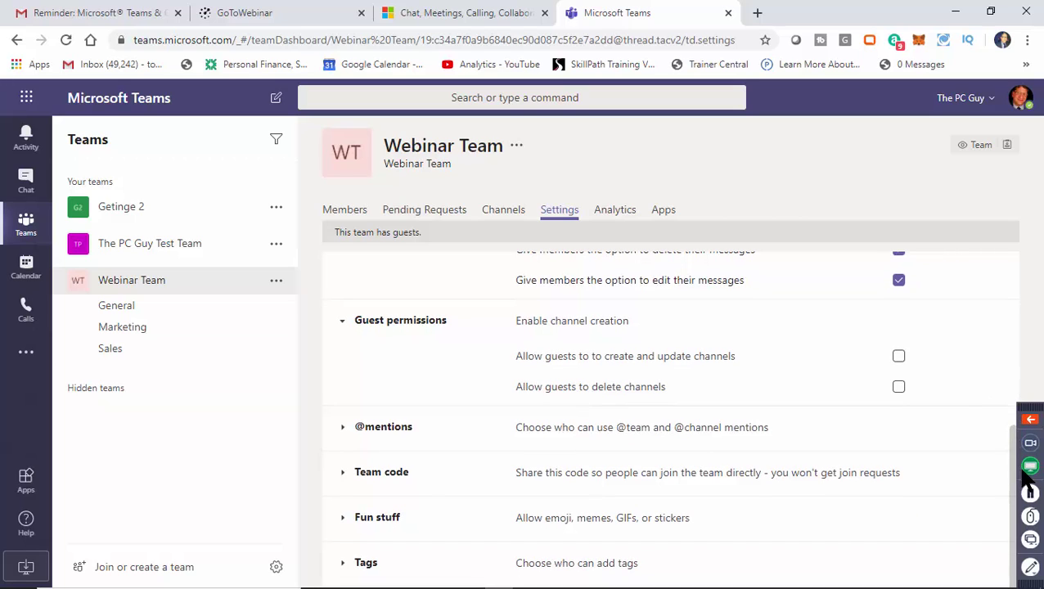
left_click(344, 518)
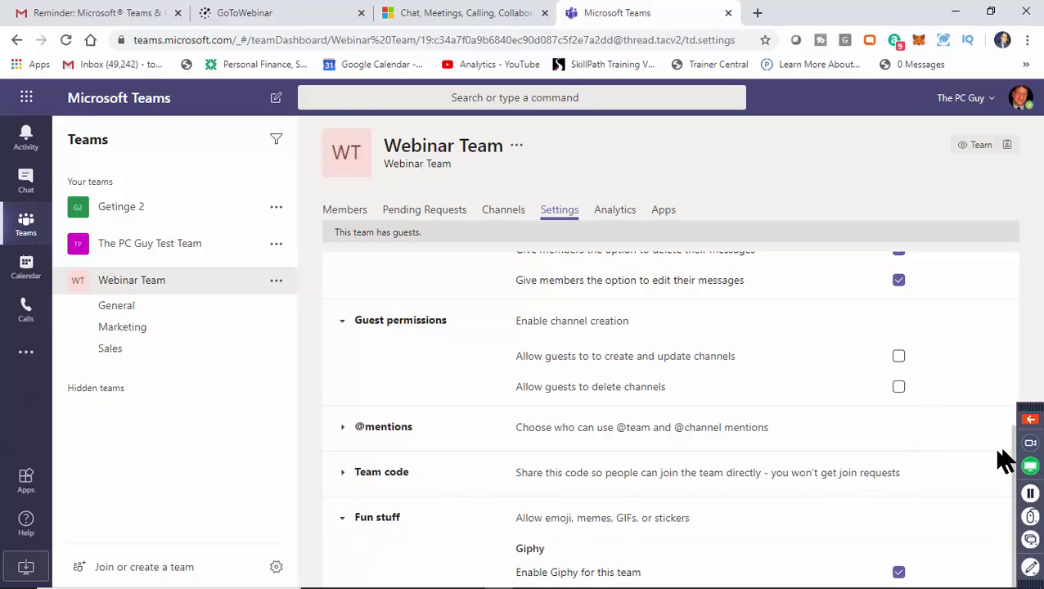
scroll(1001, 460, "down", 3)
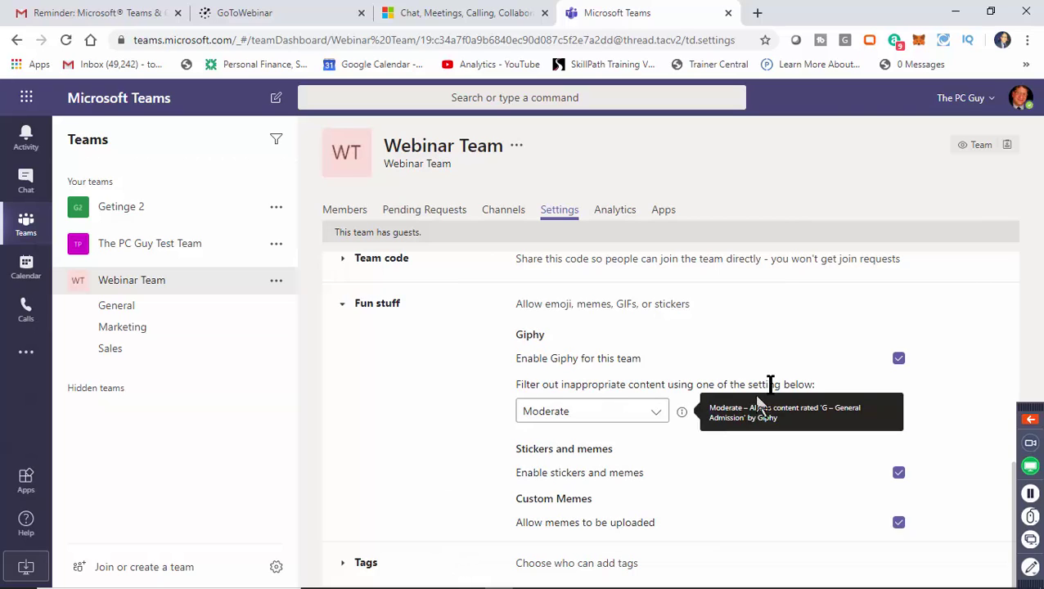
left_click(276, 282)
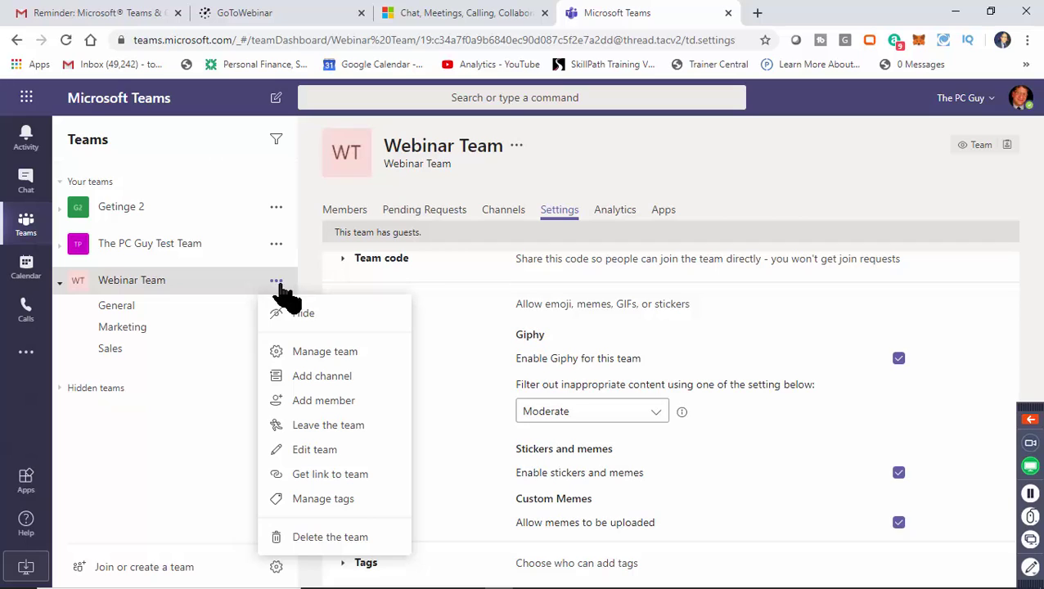
View the Webinar Team's Analytics, then its Apps page listing six installed apps.
left_click(610, 211)
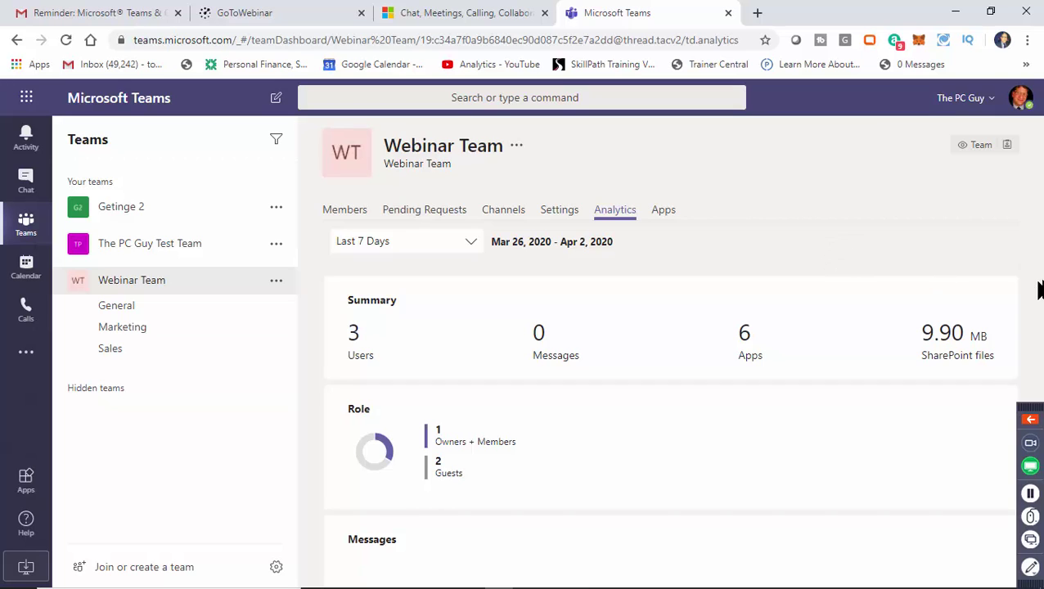
left_click_drag(1025, 300, 1033, 399)
scroll(1033, 399, "up", 3)
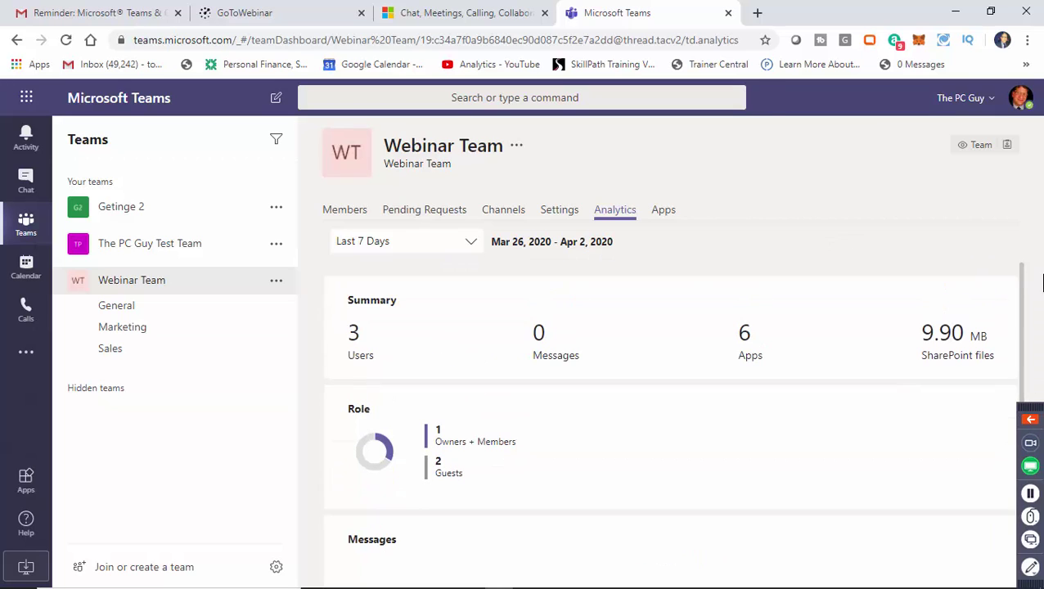
left_click(663, 213)
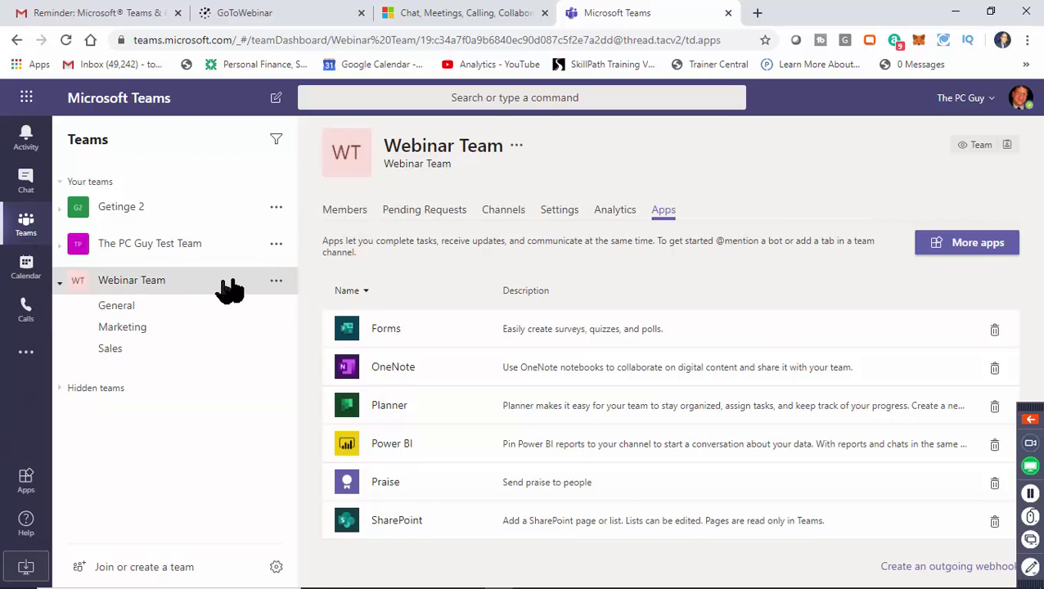
left_click(277, 282)
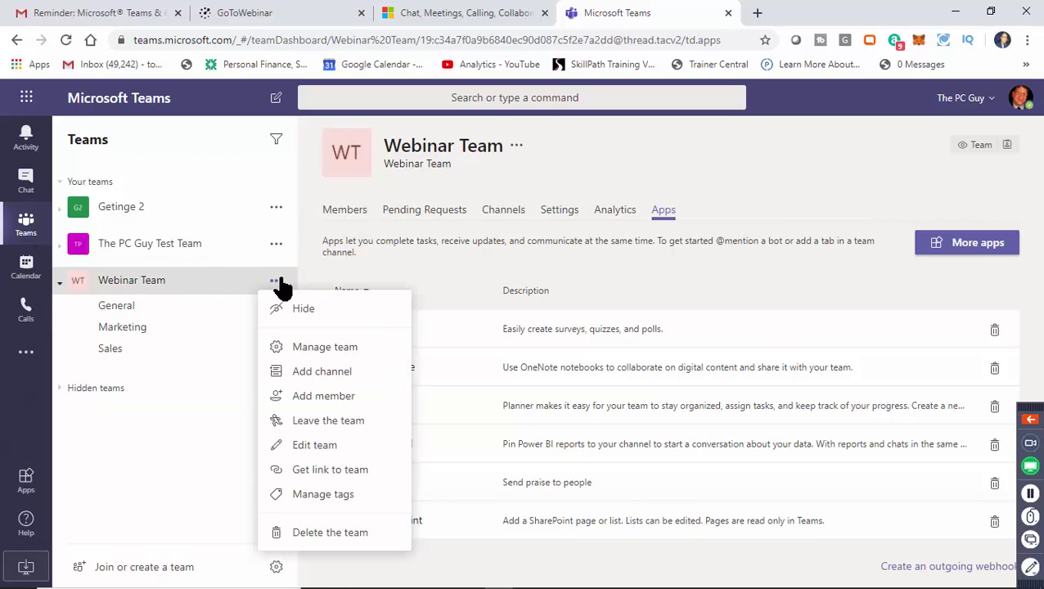
Open Edit team, keep Privacy set to Private, and cancel without saving changes.
left_click(327, 450)
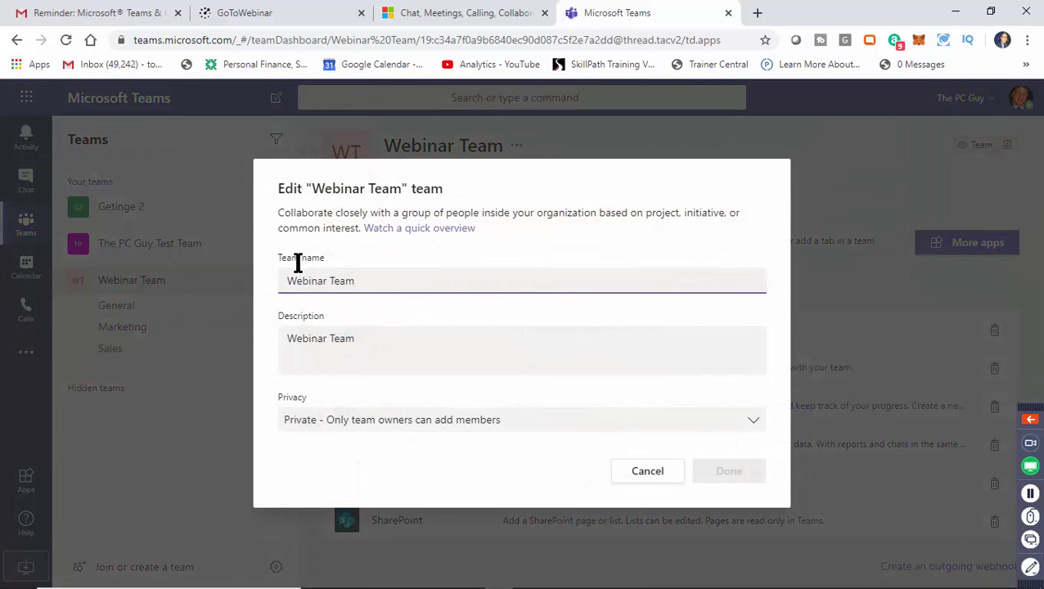
left_click(419, 425)
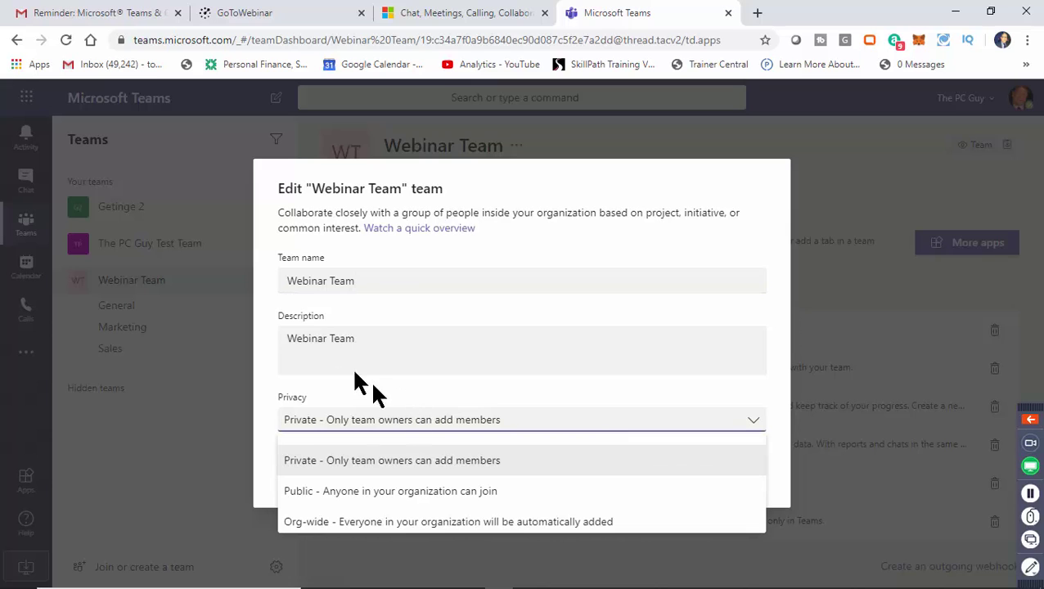
left_click(263, 354)
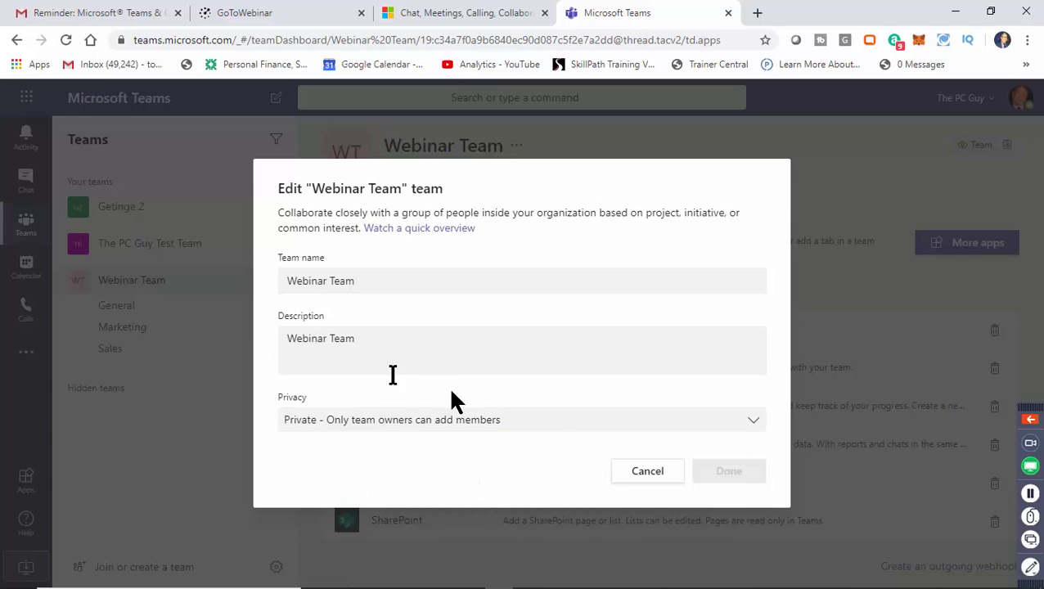
left_click(646, 472)
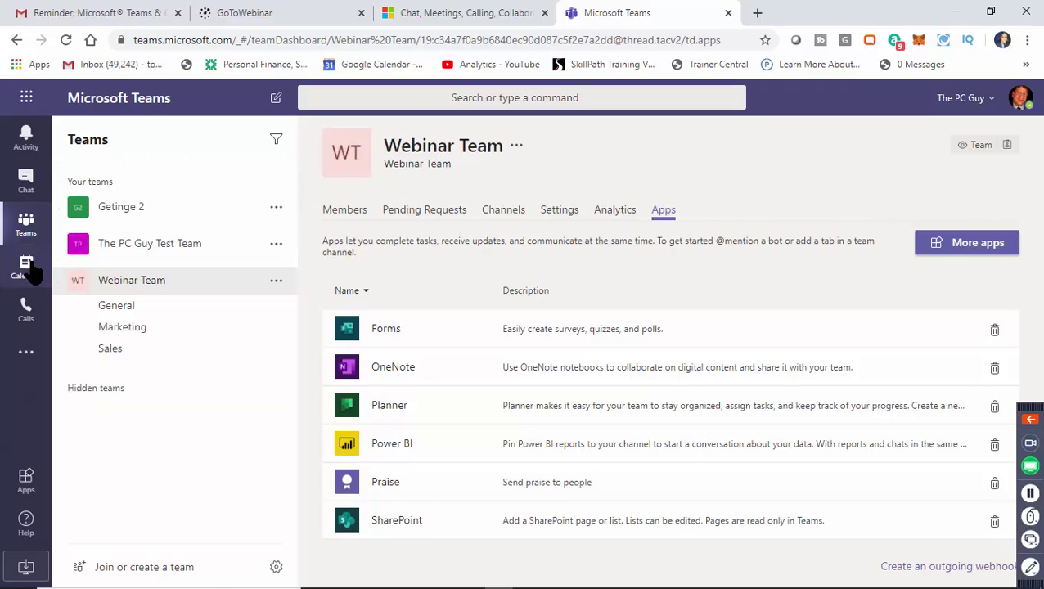
Look at the work-week Calendar, then go to the empty Calls Speed dial page.
left_click(27, 269)
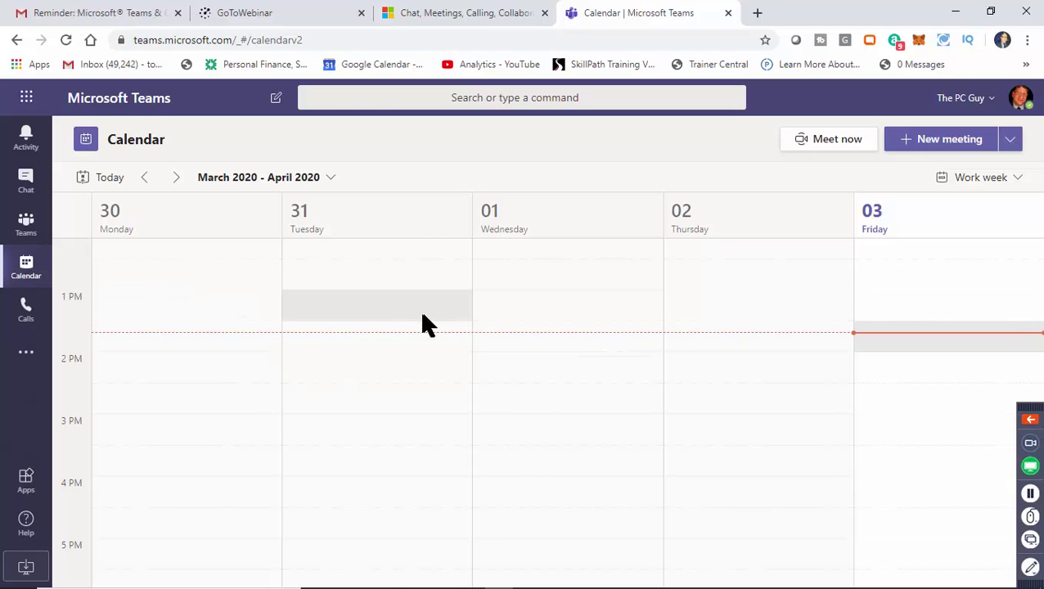
left_click(28, 319)
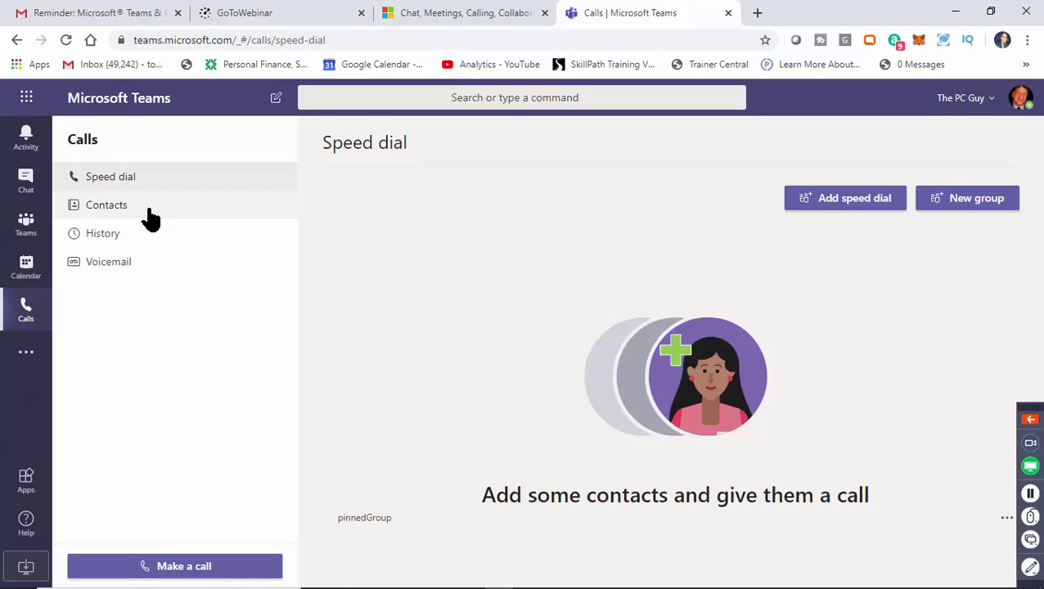
Show the Calls Contacts list, which has no contacts yet.
left_click(150, 216)
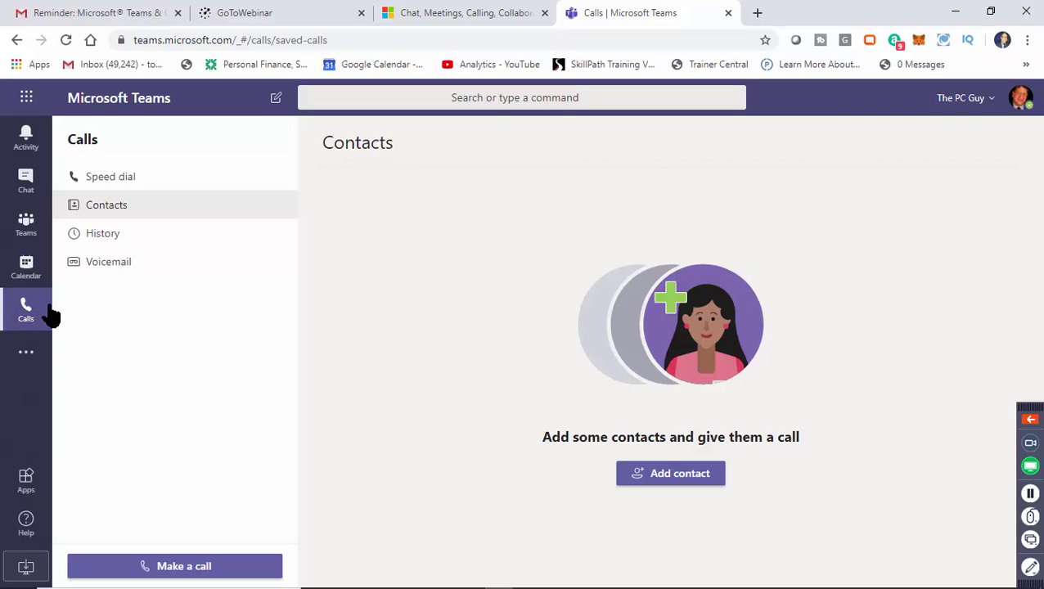
From the Calendar, start a Meet now instant meeting and join it with camera and mic.
left_click(27, 270)
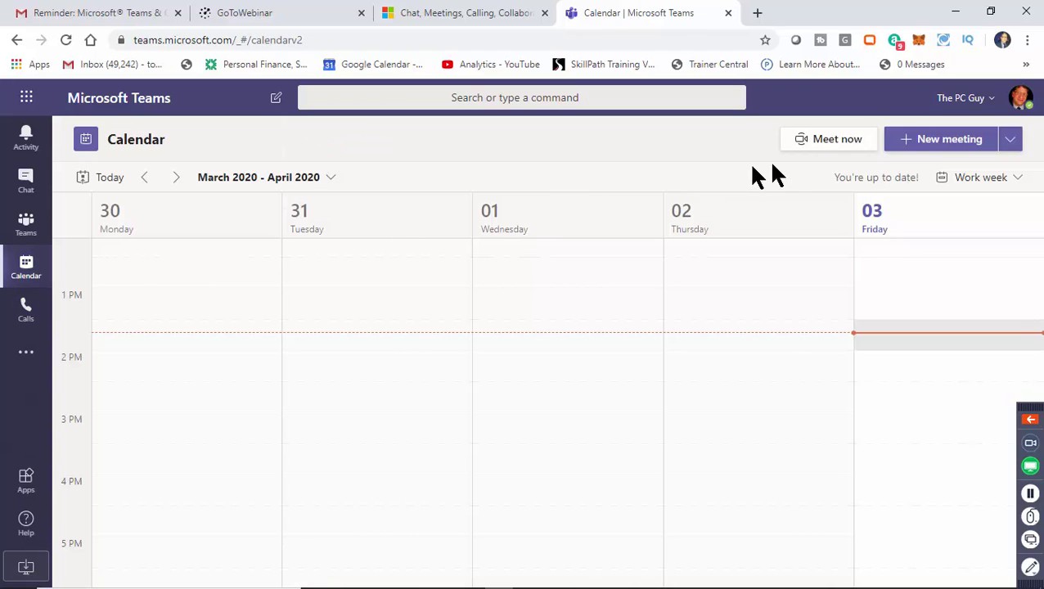
left_click(844, 141)
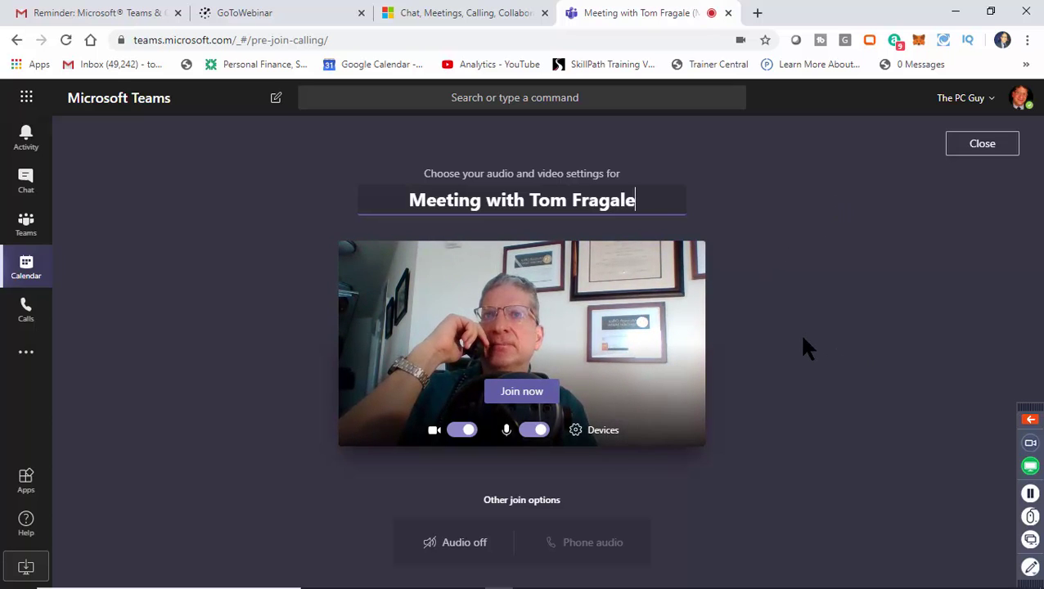
left_click(523, 391)
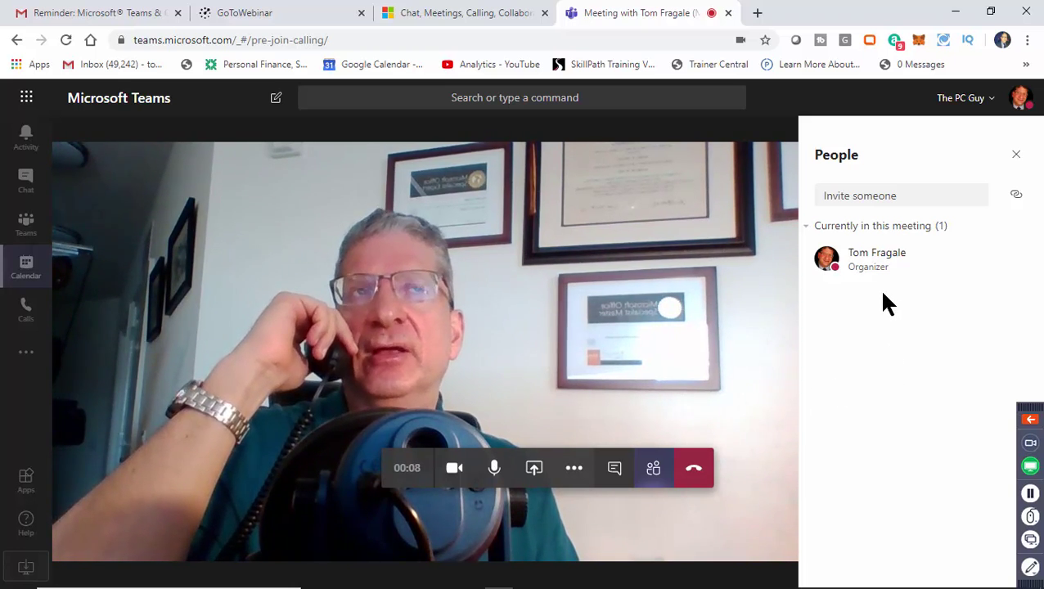
Look through the Invite, Share and More actions options, then hang up the meeting.
left_click(880, 195)
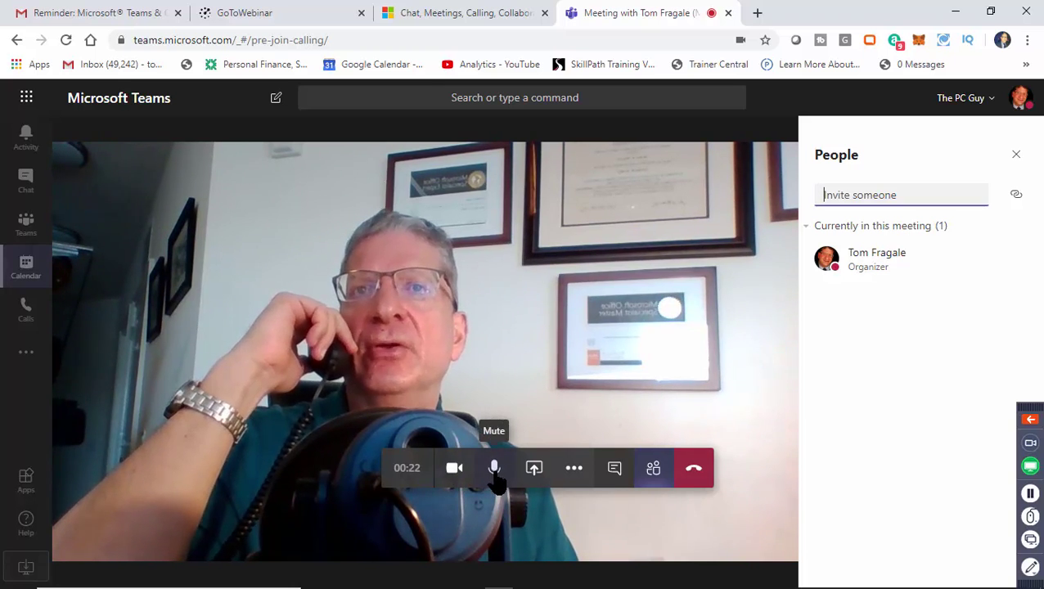
left_click(536, 478)
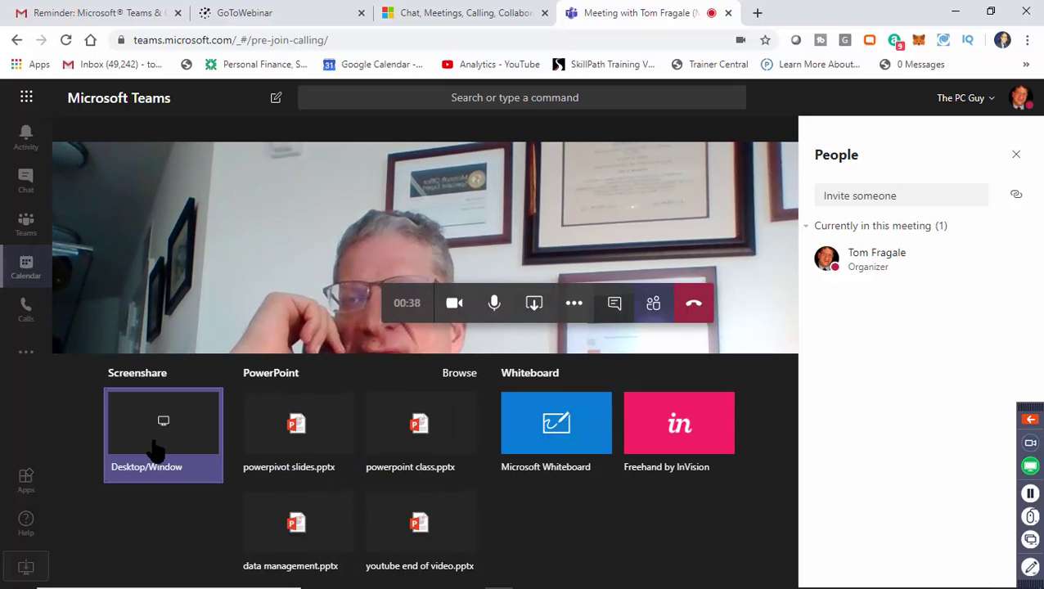
left_click(337, 317)
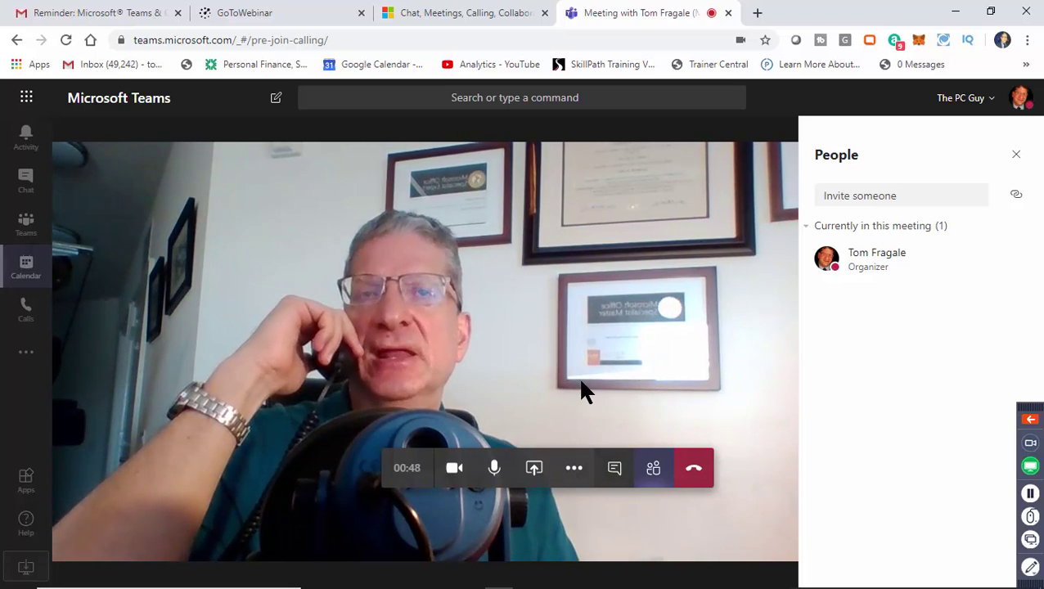
left_click(575, 468)
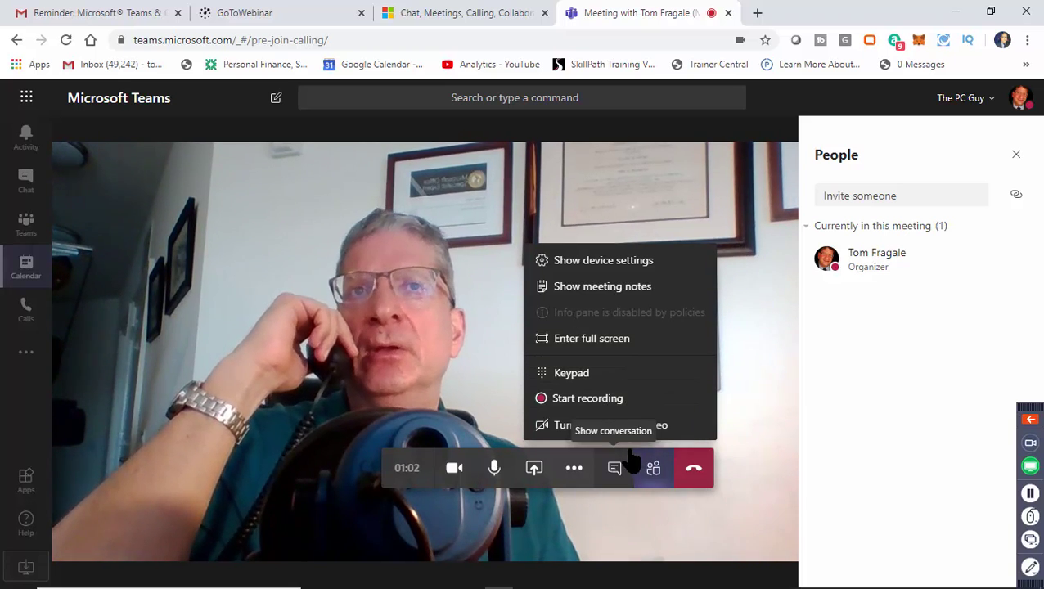
left_click(699, 476)
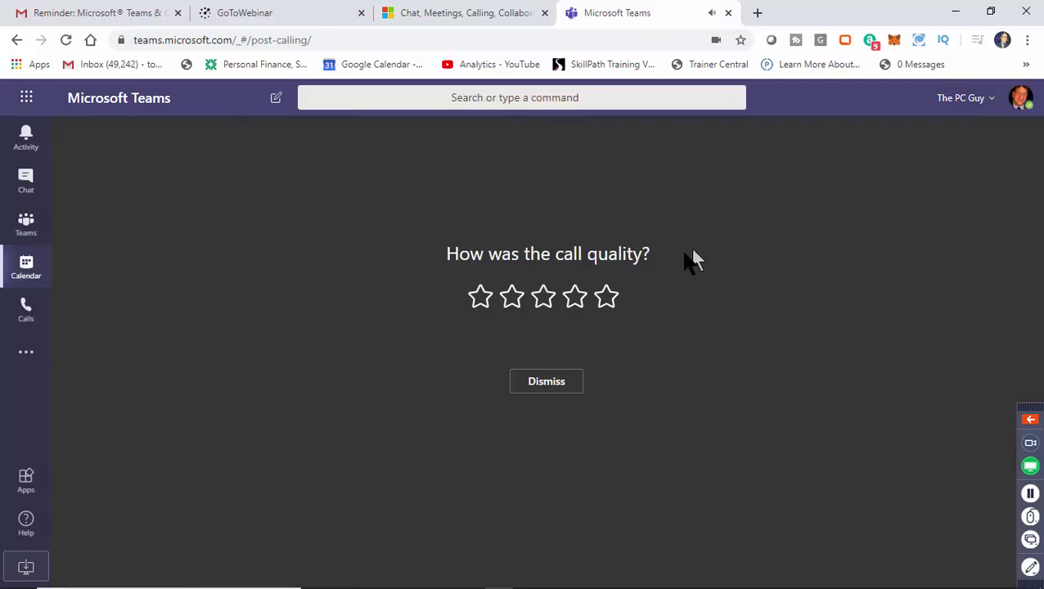
Rate the call five stars and start a new meeting from the Calendar.
left_click(602, 297)
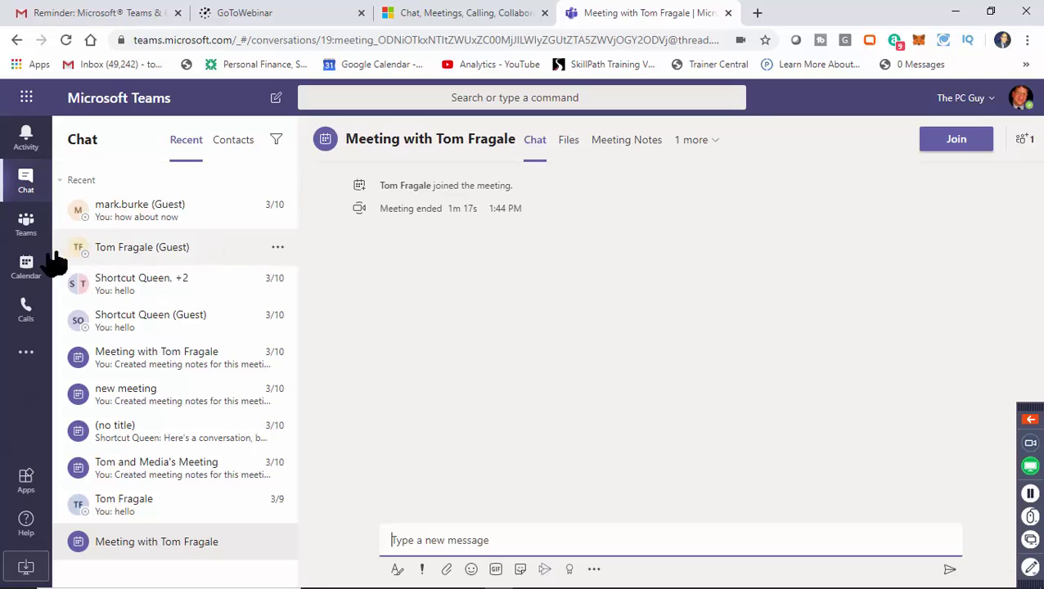
left_click(33, 268)
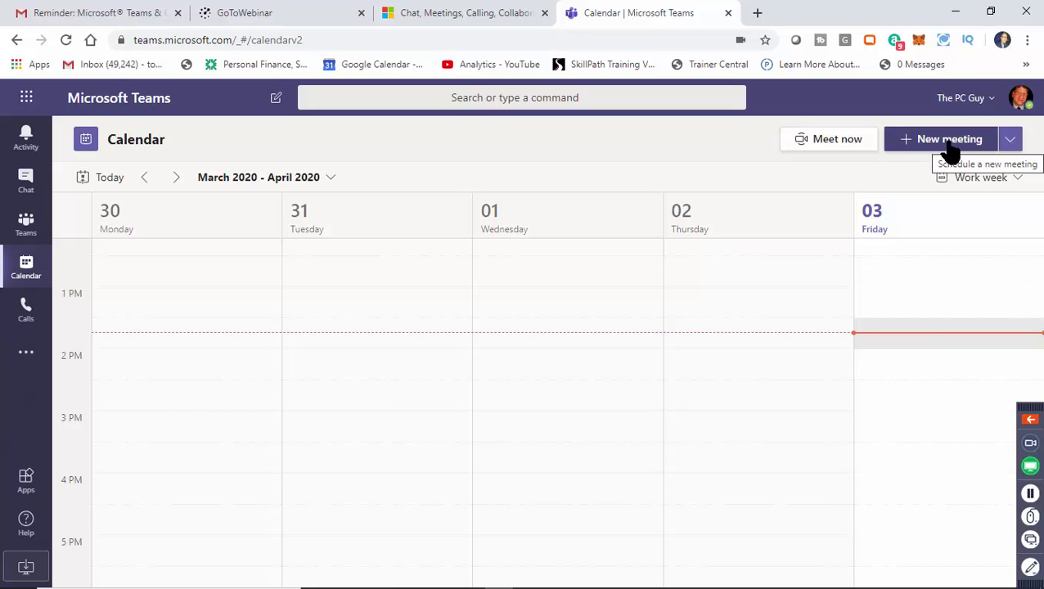
left_click(917, 146)
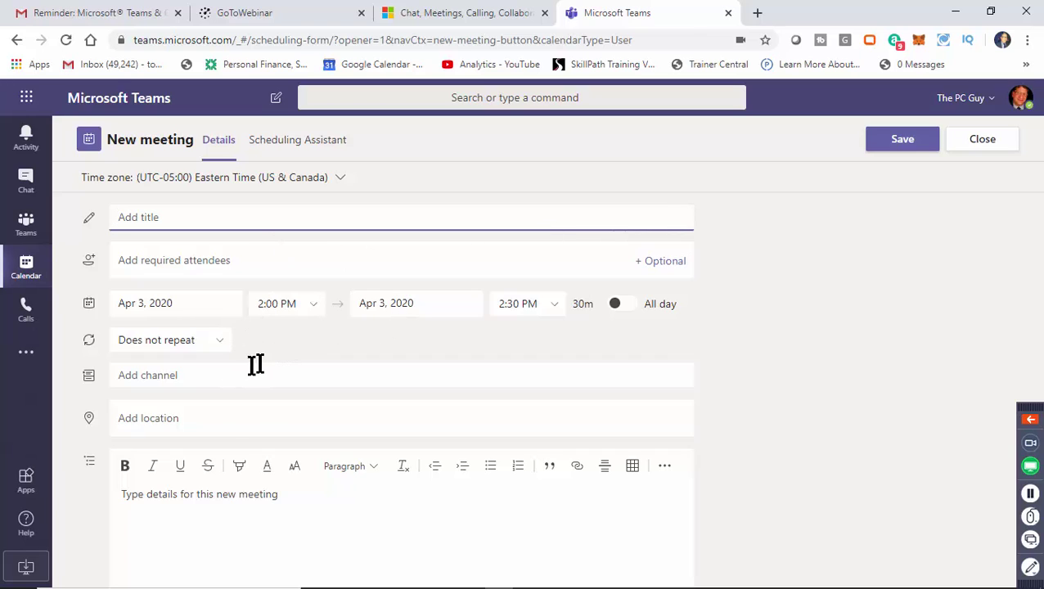
Check the channel list and required attendees field, then close the meeting form unsaved.
left_click(174, 382)
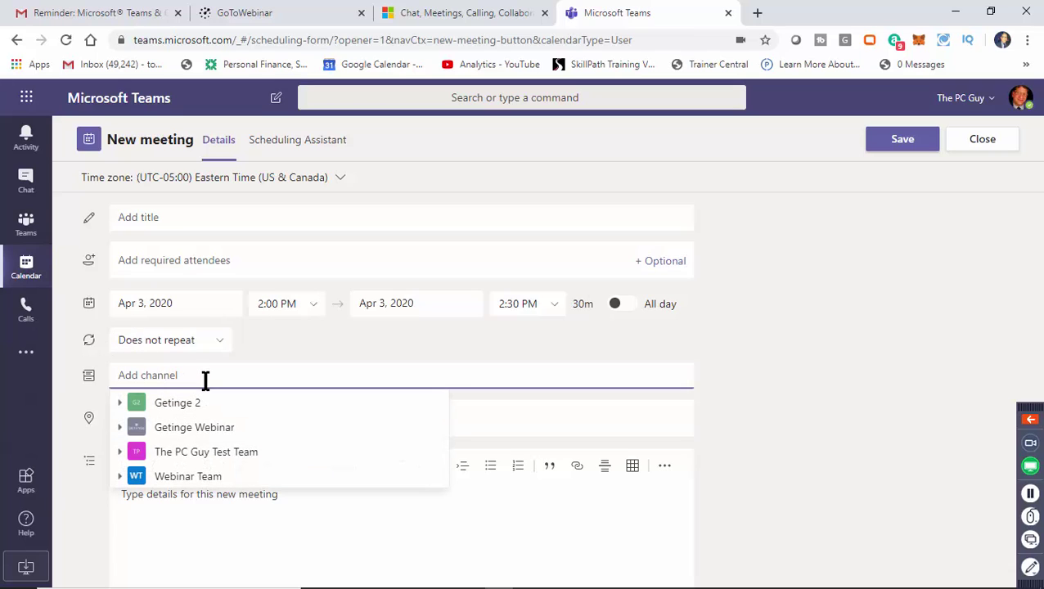
left_click(319, 353)
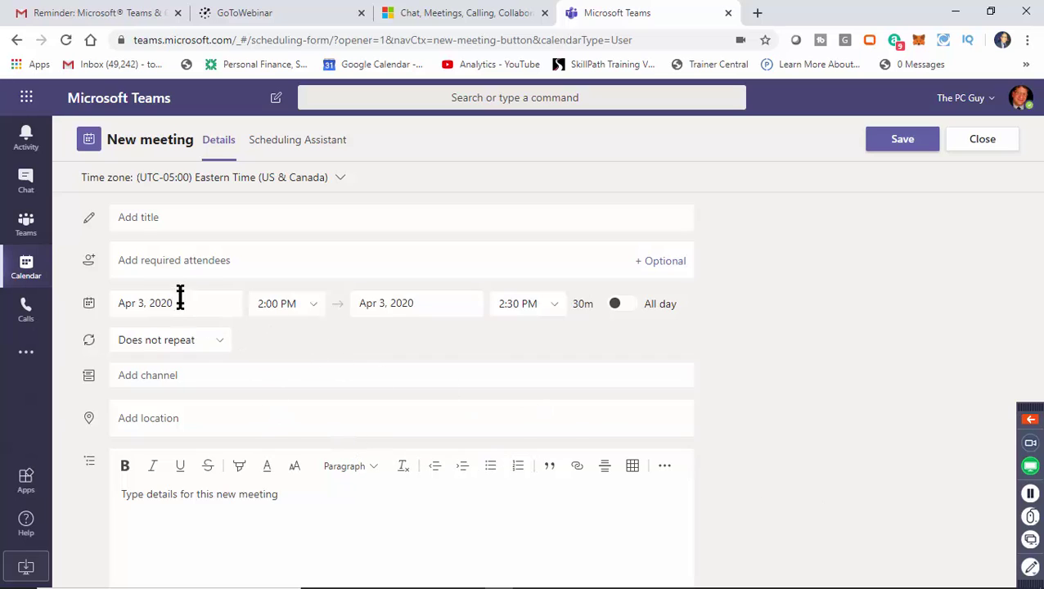
left_click(176, 262)
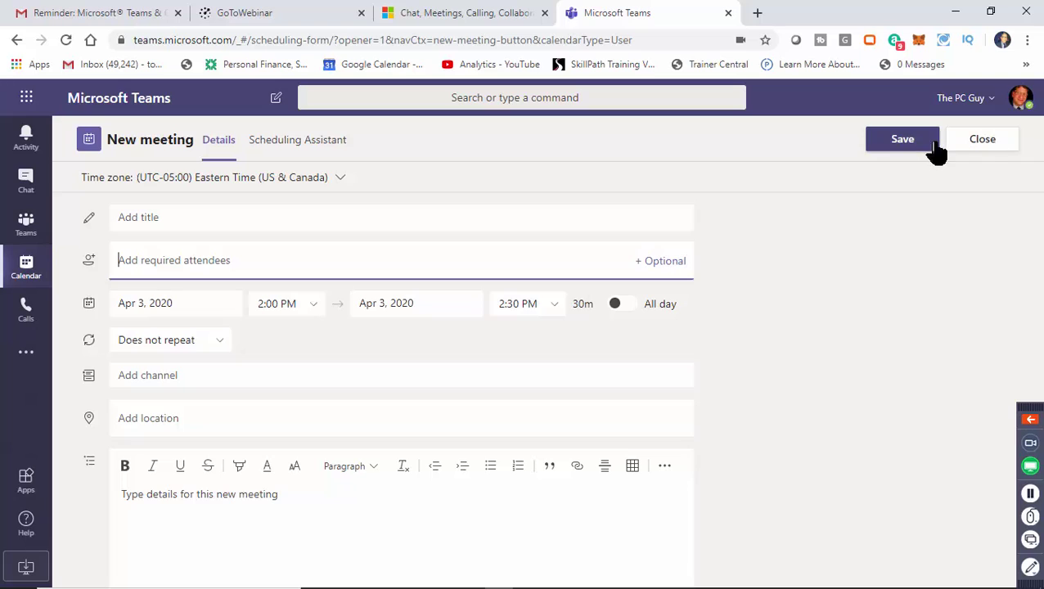
left_click(996, 147)
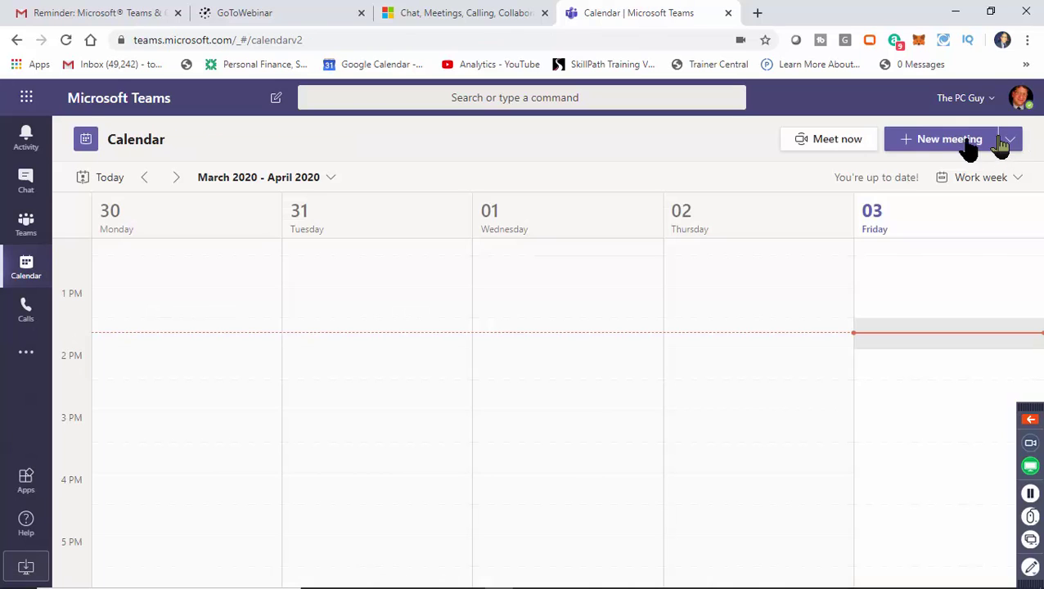
Start and join a Meet now call, glance at the invite pane, then hang up.
left_click(829, 141)
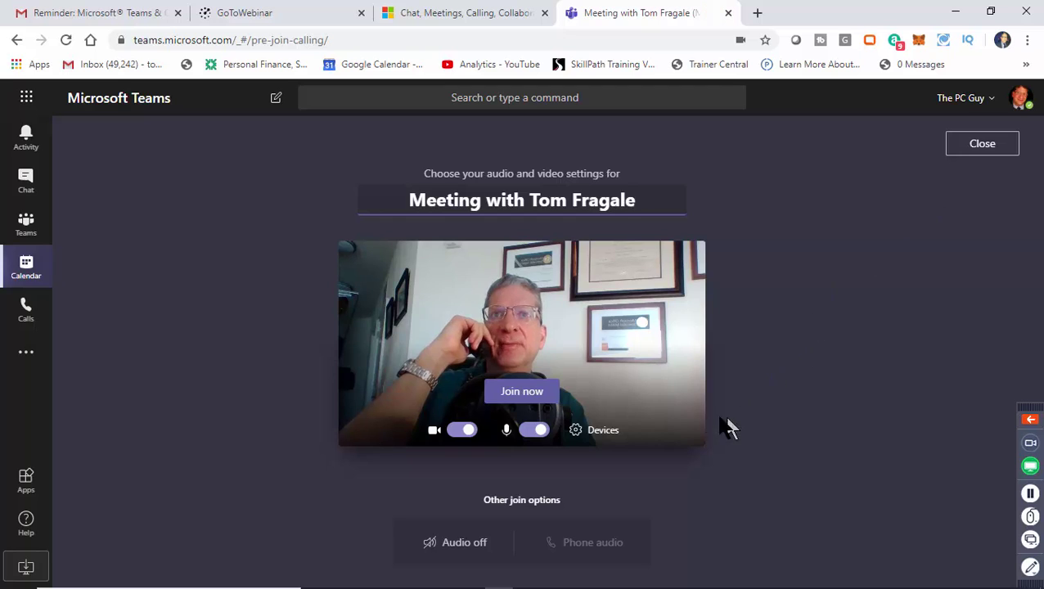
left_click(524, 393)
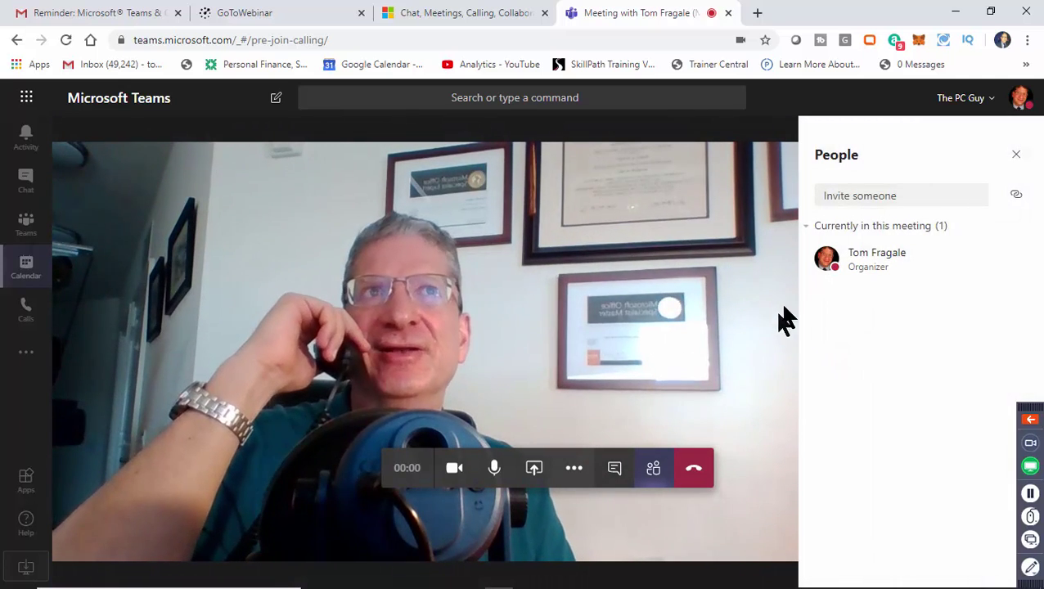
left_click(850, 200)
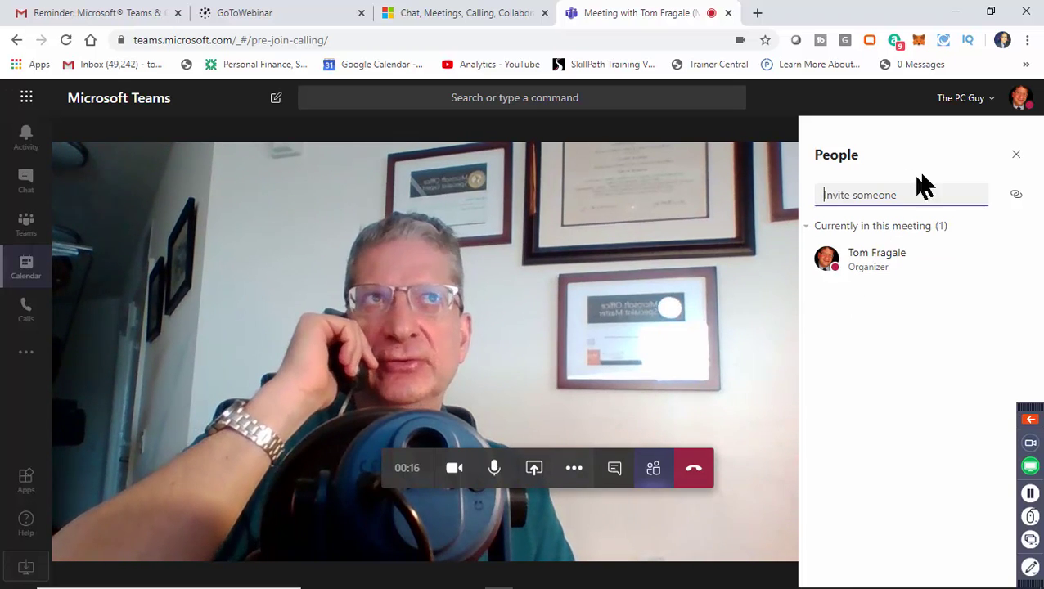
left_click(1020, 160)
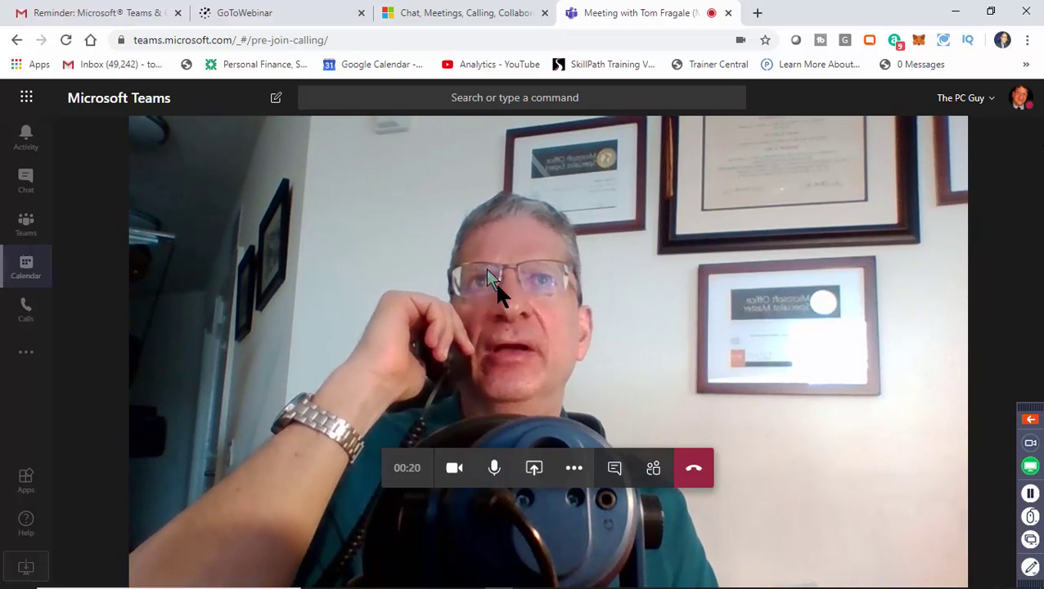
left_click(691, 478)
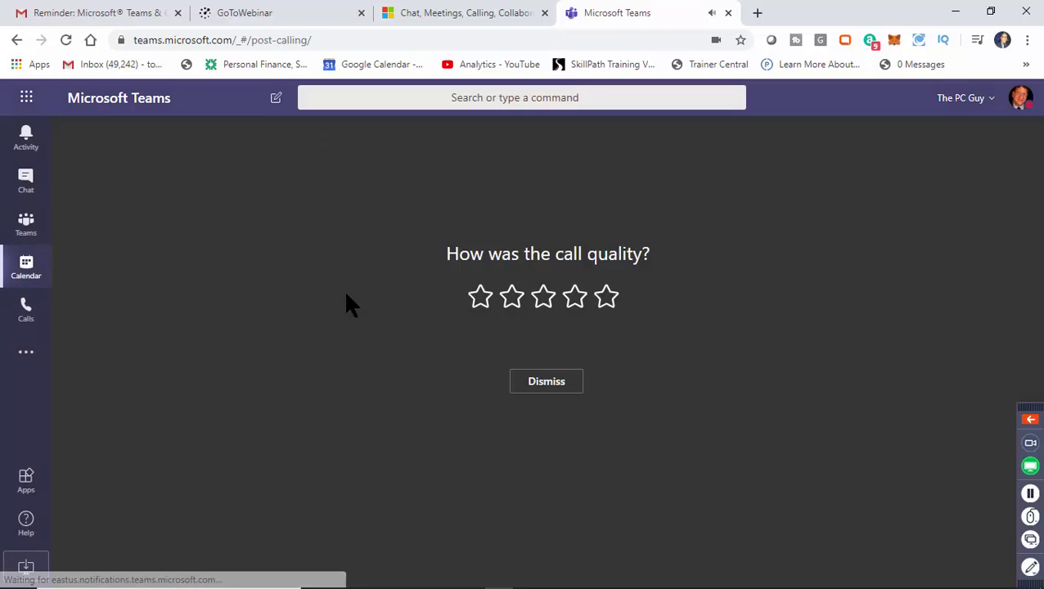
left_click(612, 301)
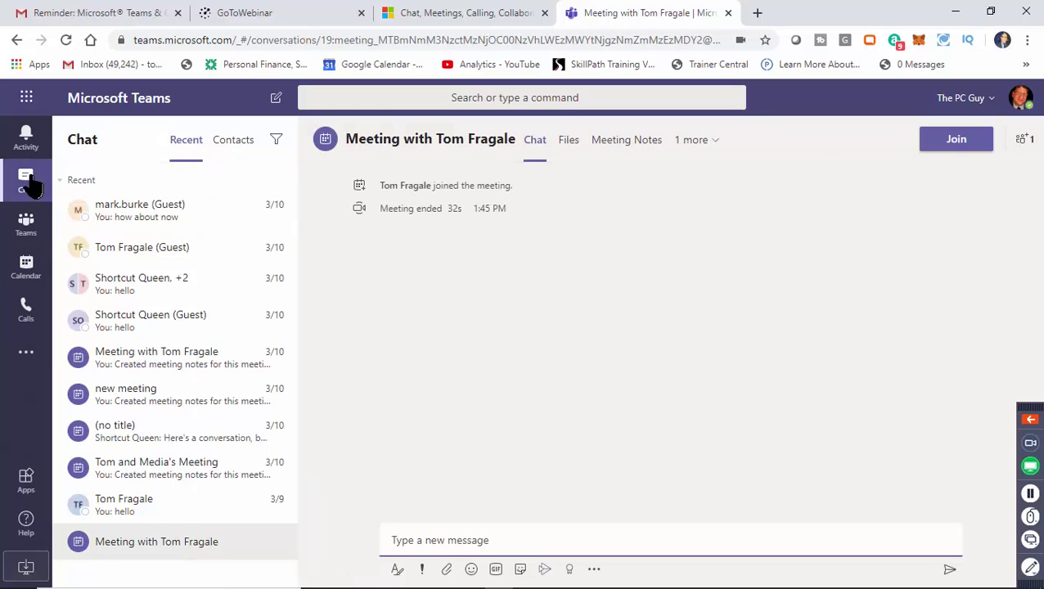
left_click(28, 185)
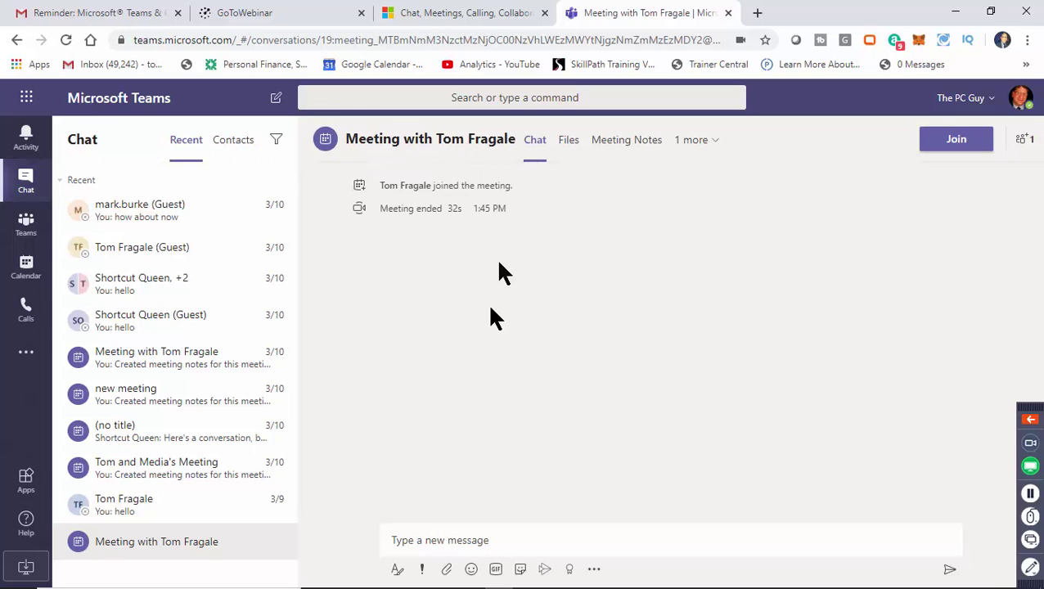
left_click(954, 145)
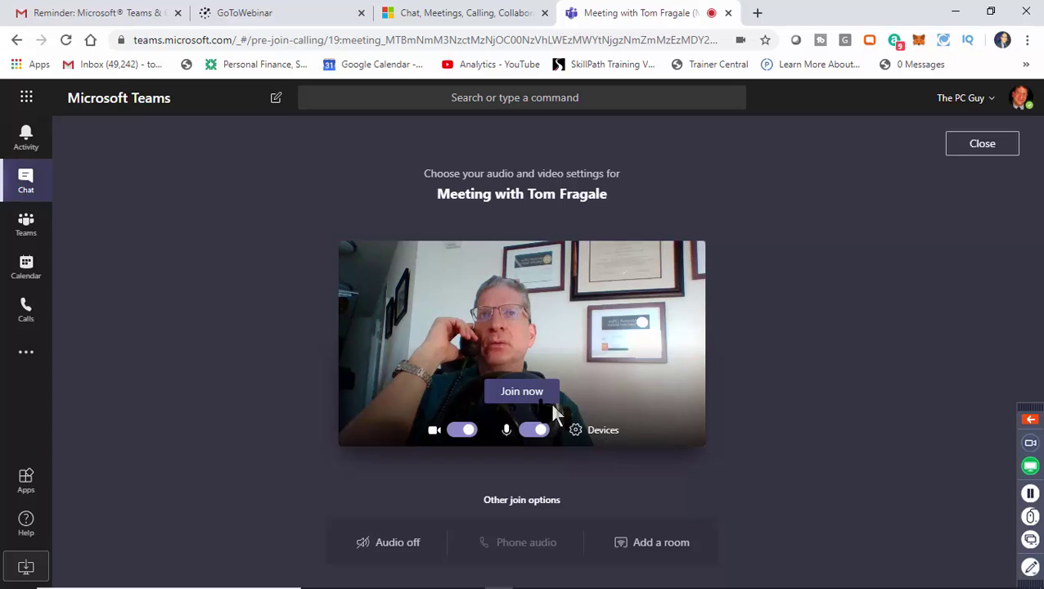
left_click(524, 393)
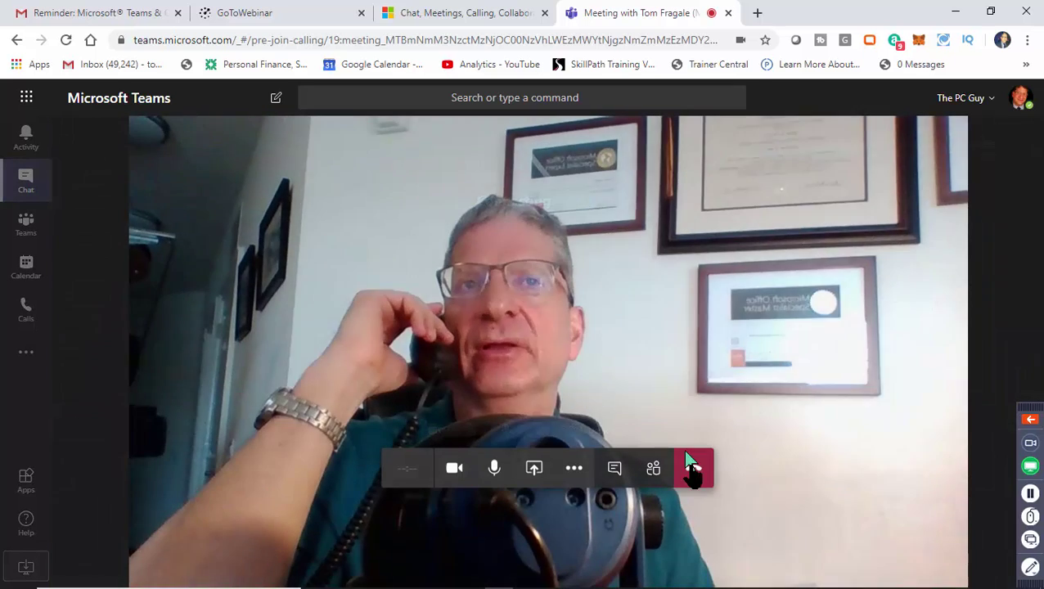
left_click(691, 468)
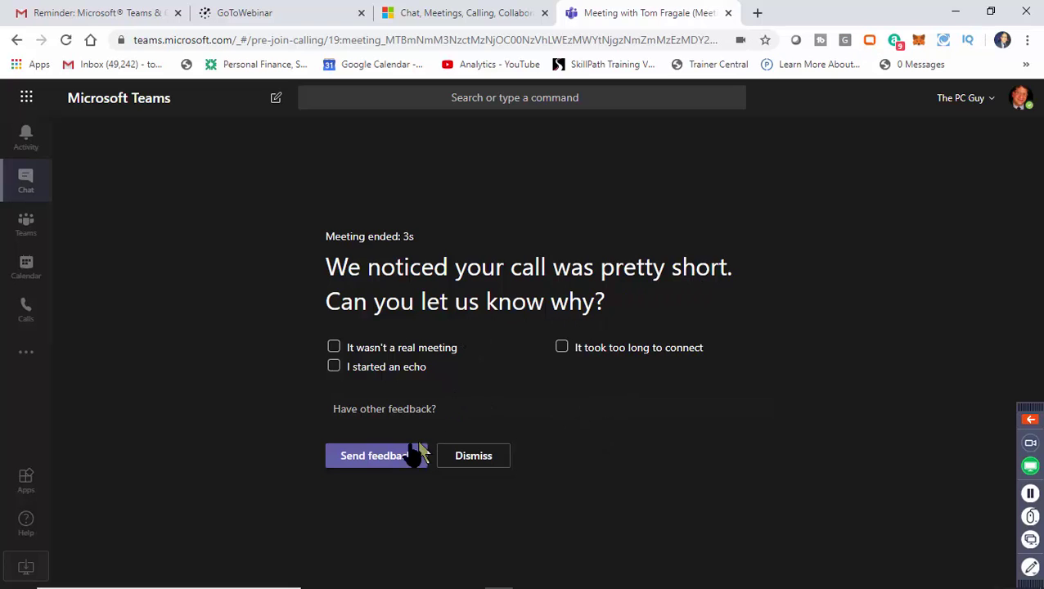
left_click(474, 459)
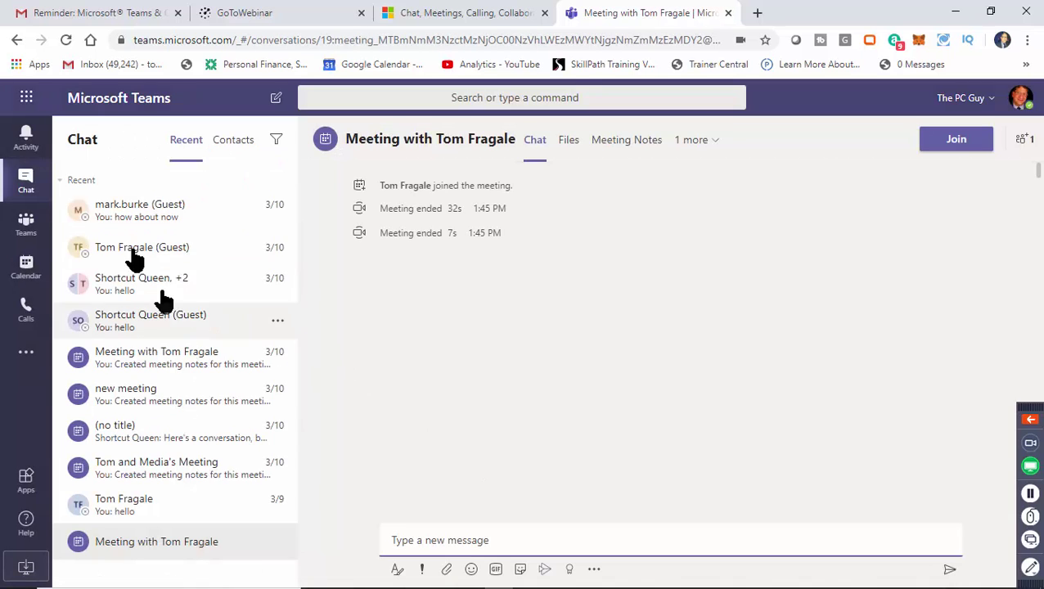
Switch the chat list to Contacts, then type a name in a new message and select it.
left_click(233, 146)
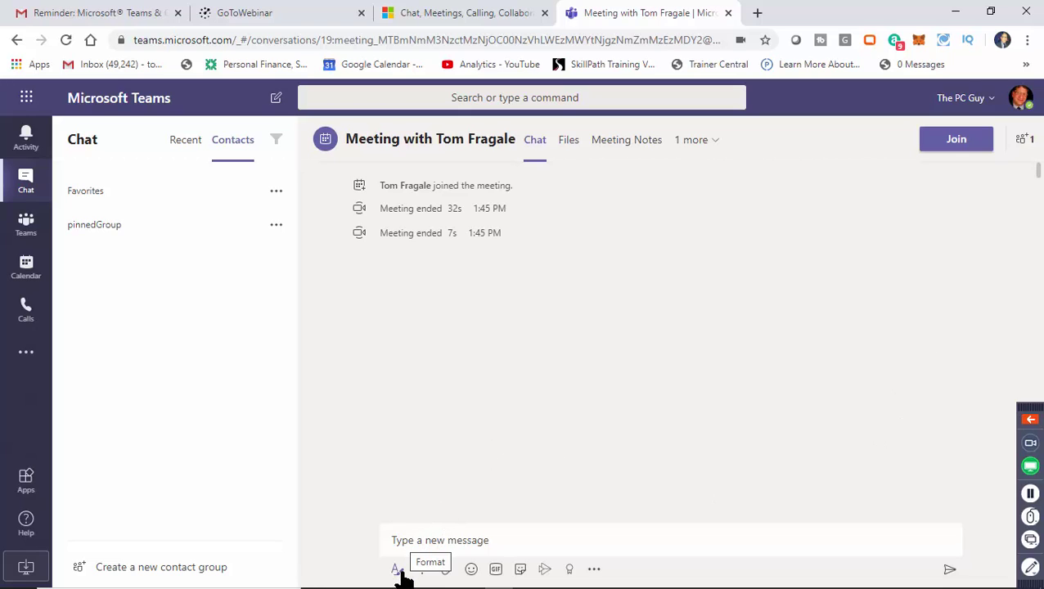
left_click(507, 547)
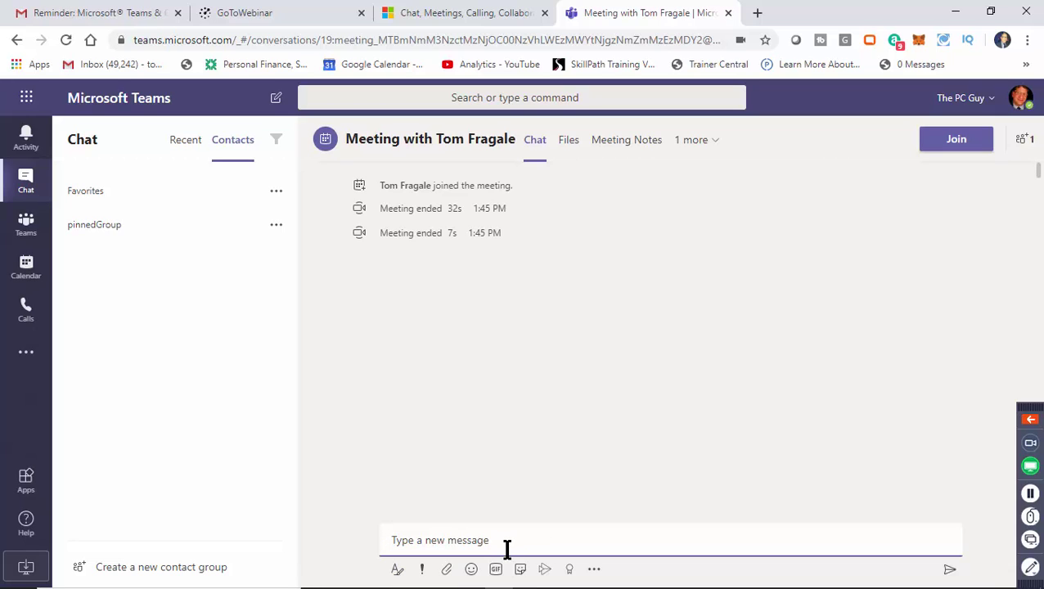
type("Tom")
left_click_drag(429, 545, 361, 553)
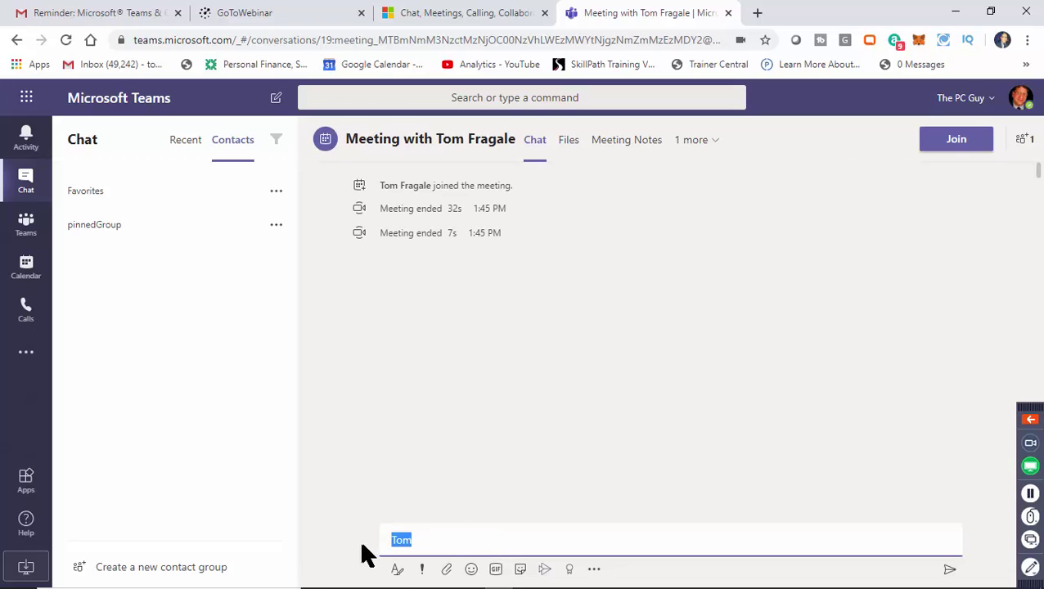
Format the selected name bold, Large size, with a red highlight.
left_click(398, 570)
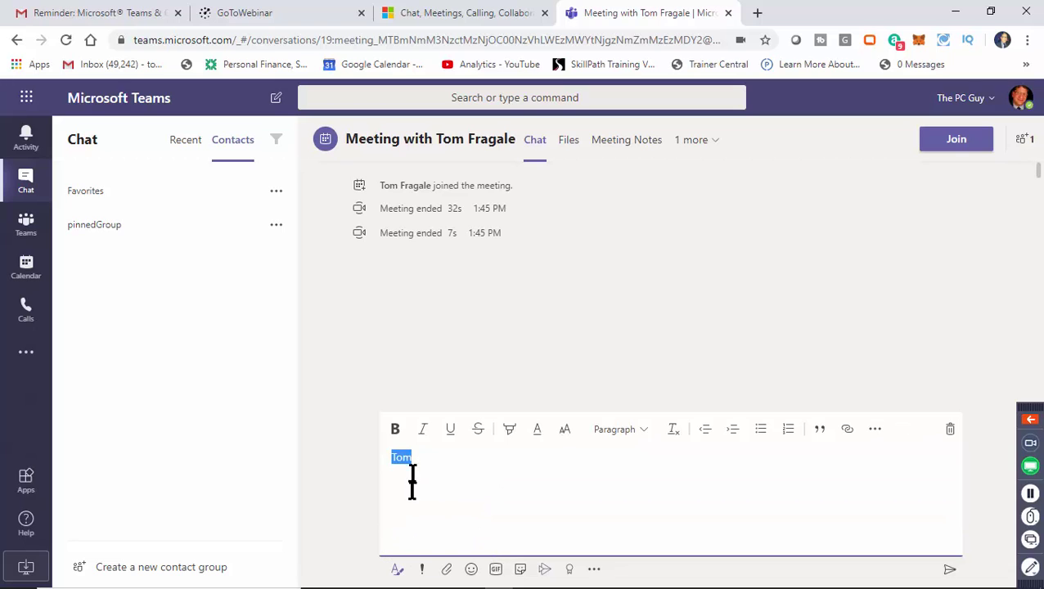
left_click(395, 430)
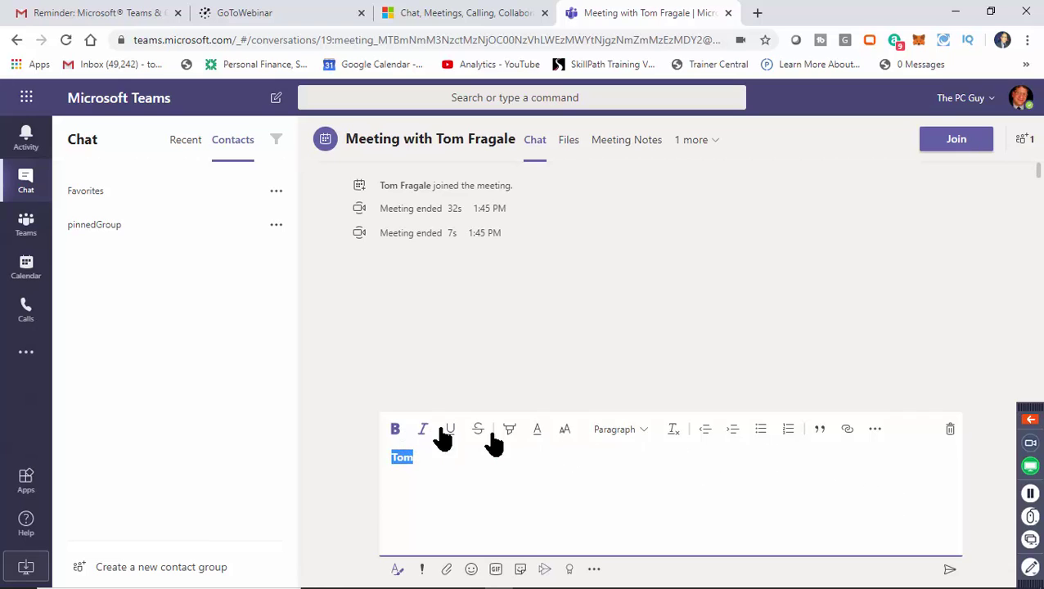
left_click(567, 440)
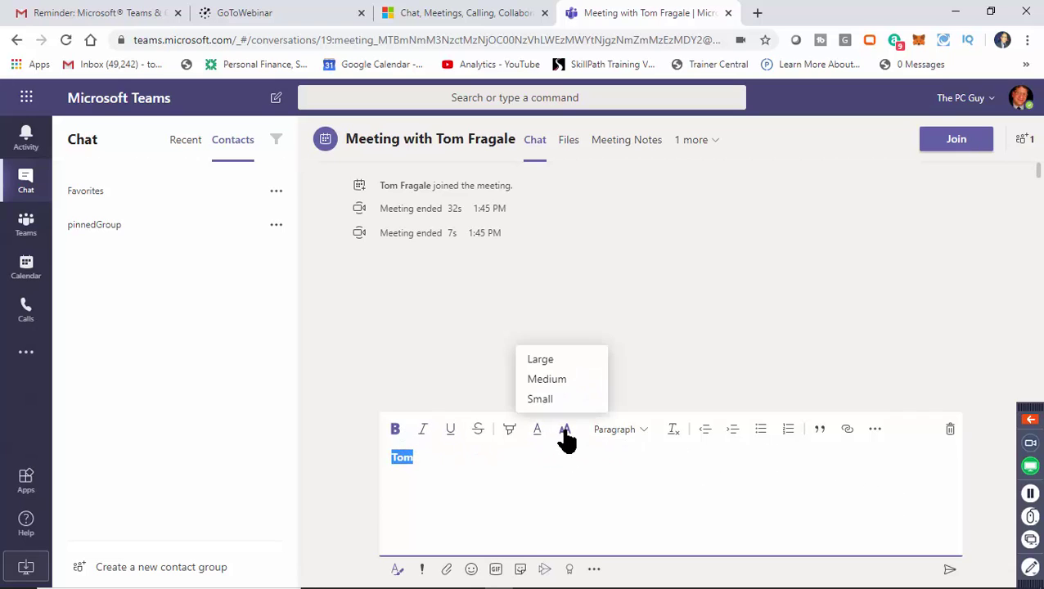
left_click(565, 366)
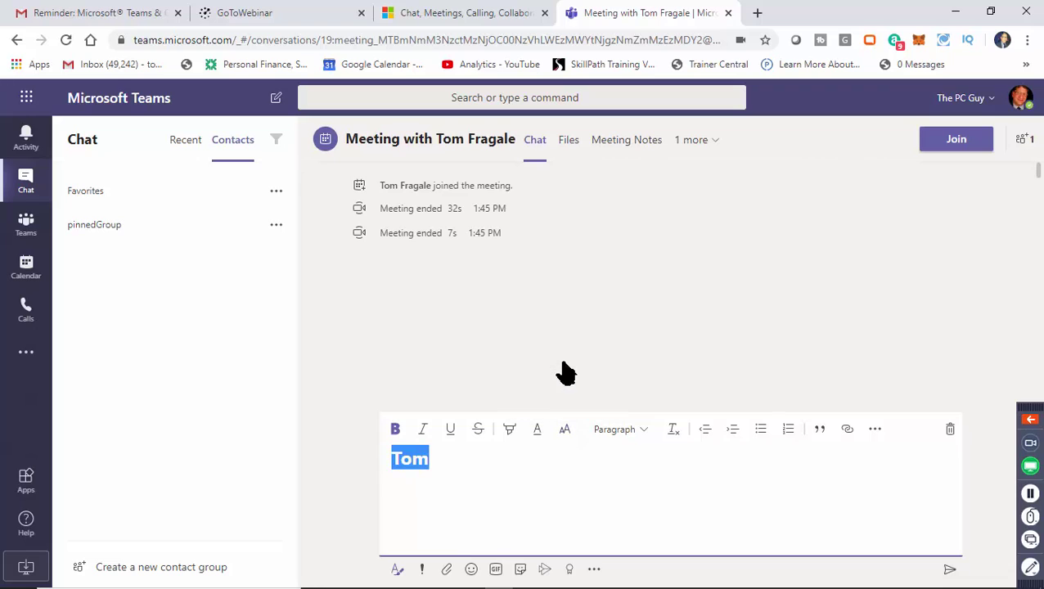
left_click(512, 434)
left_click(508, 395)
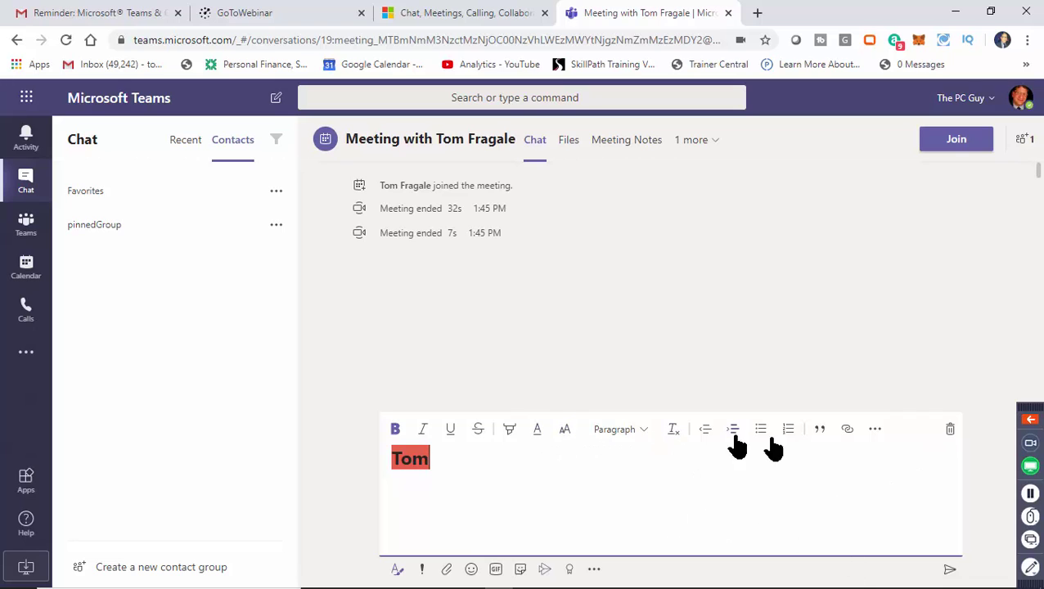
Send the formatted name message, keeping Standard delivery priority.
left_click(950, 569)
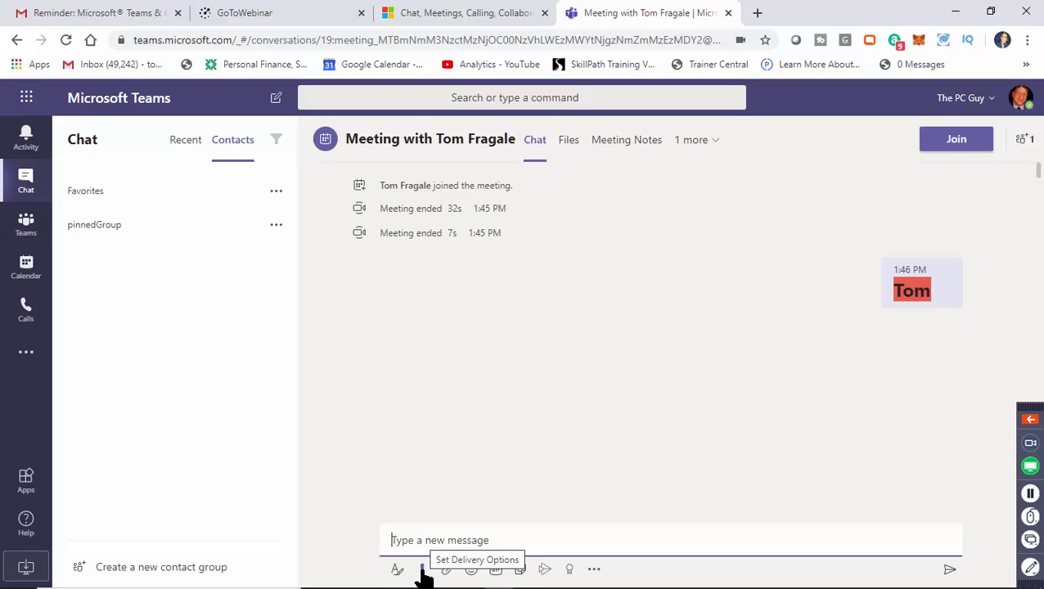
left_click(423, 570)
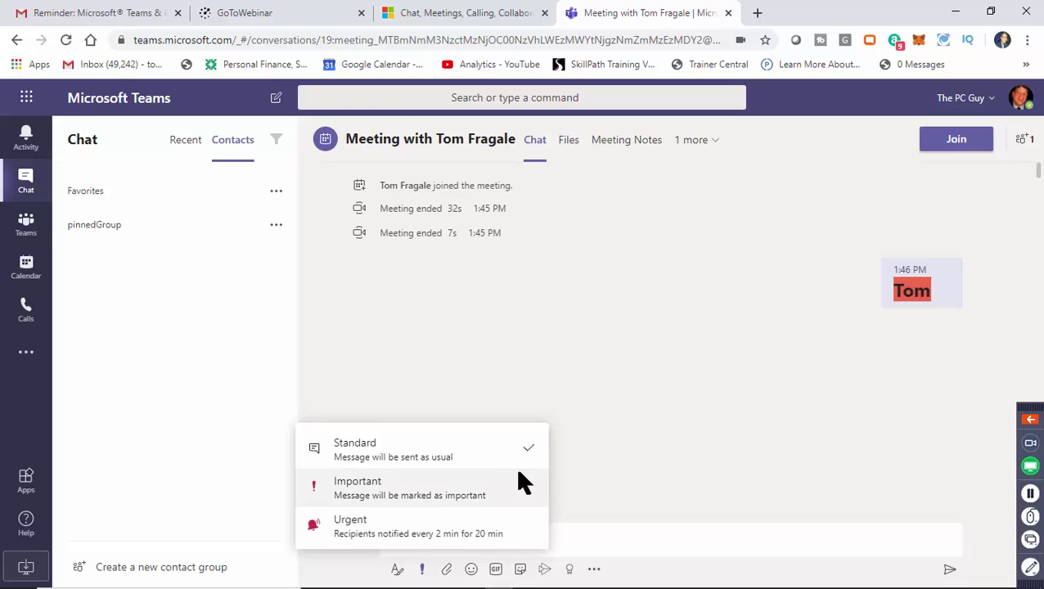
left_click(660, 406)
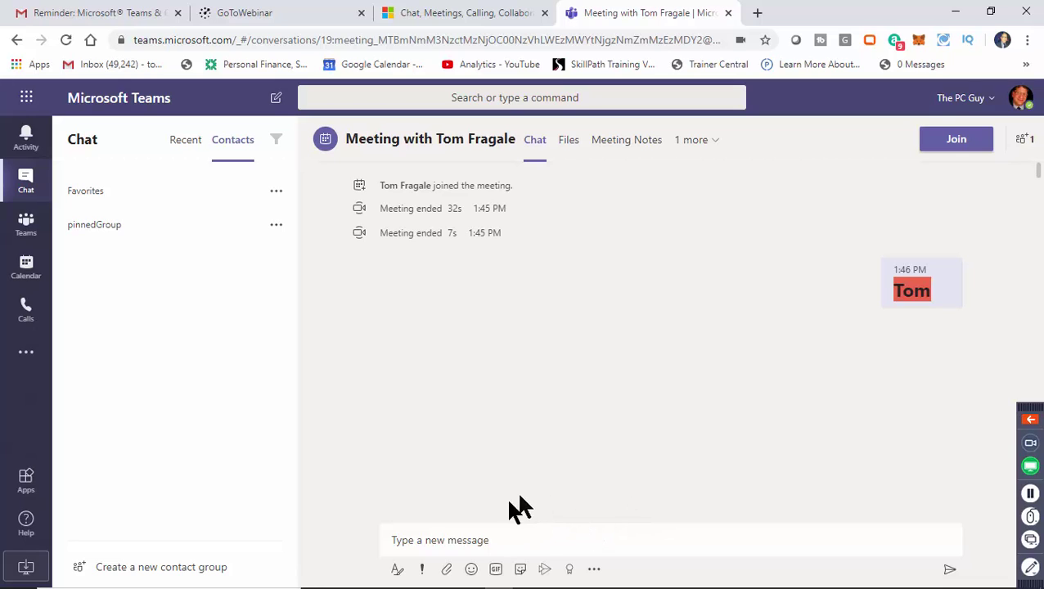
Attach 1stQuarterSales.xlsx from the computer and send it with the note 'heres the file'.
left_click(447, 572)
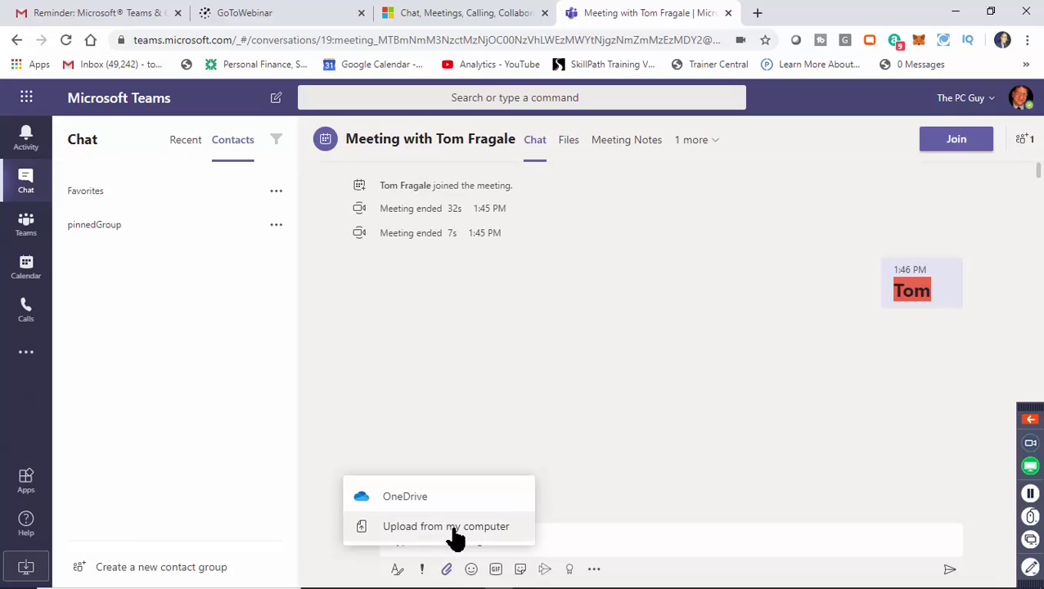
left_click(453, 529)
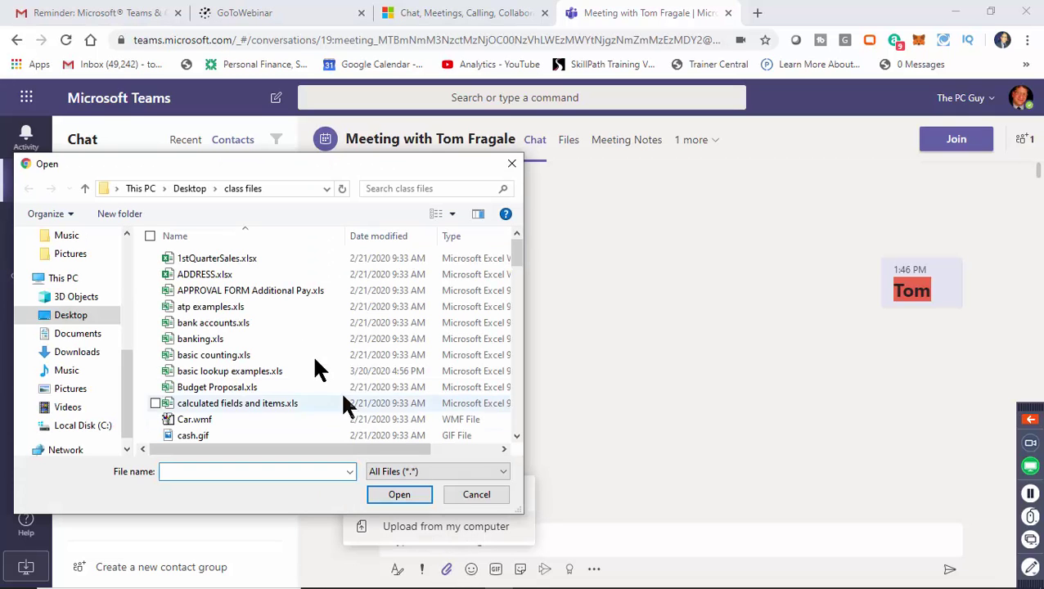
left_click(244, 260)
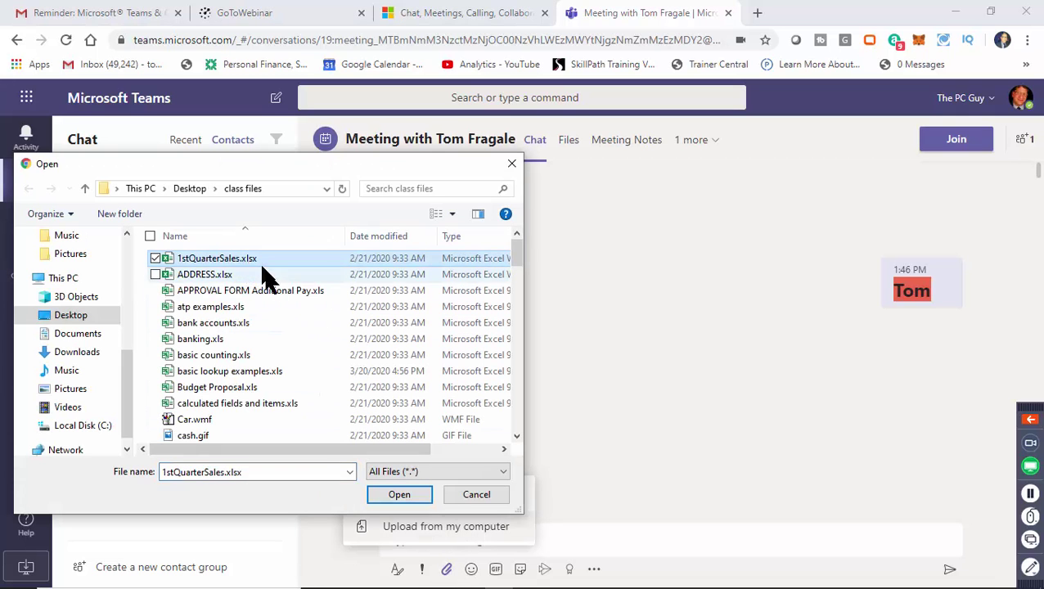
left_click(402, 496)
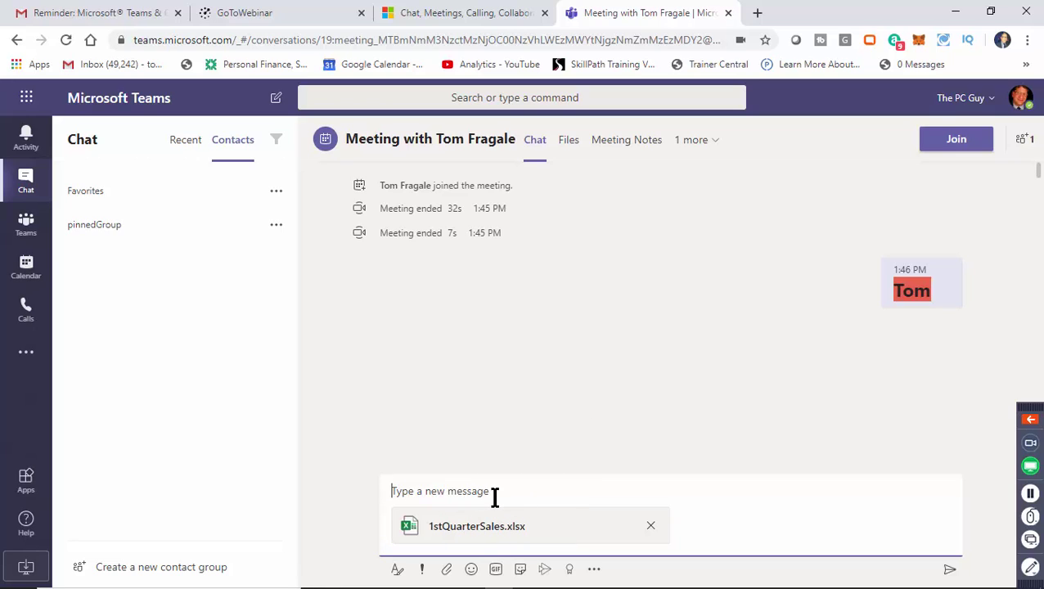
type("heres the file")
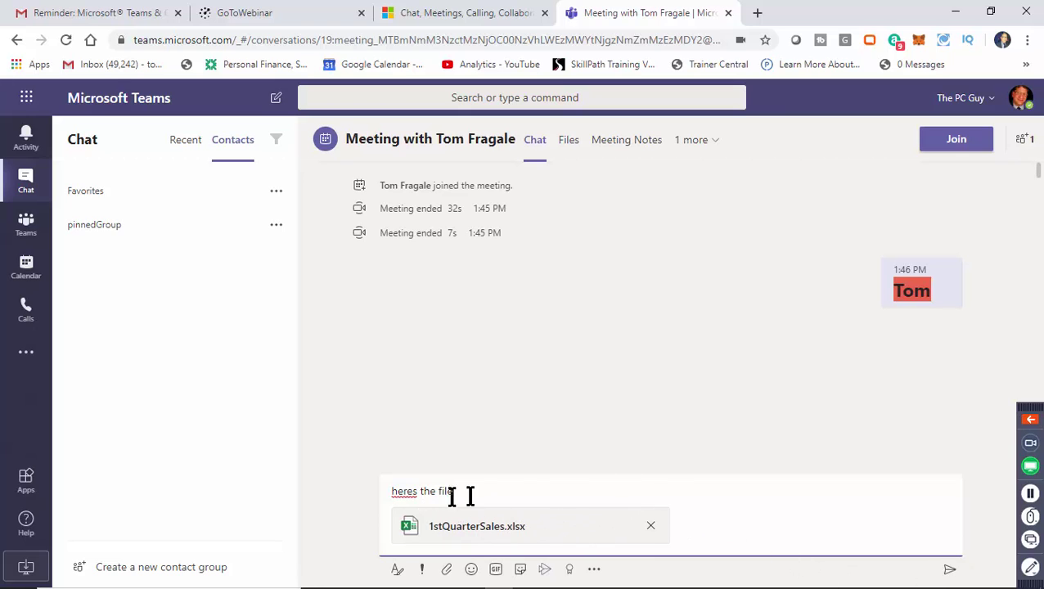
left_click(949, 570)
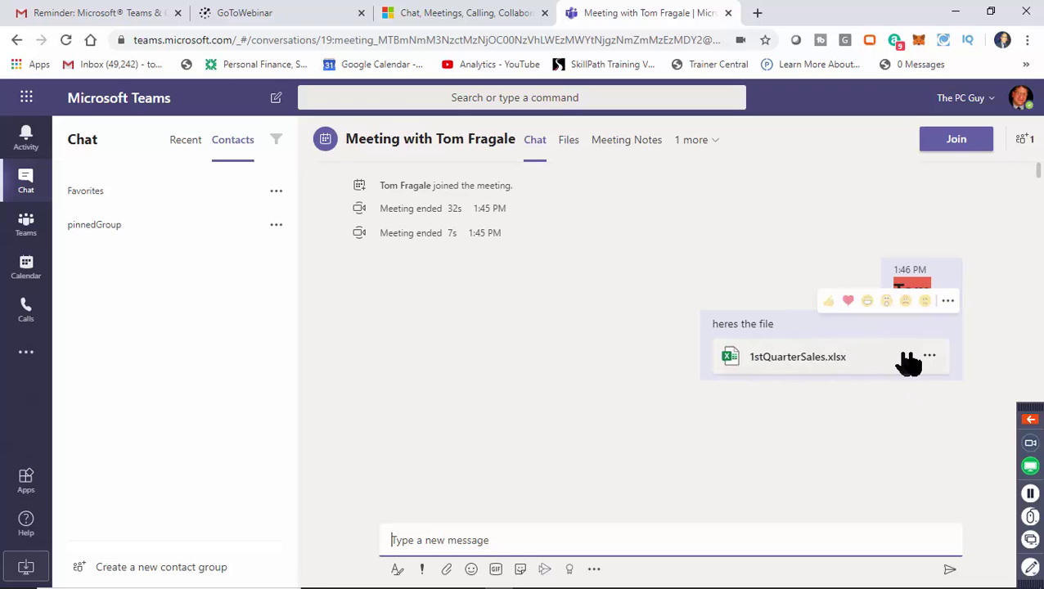
left_click(931, 358)
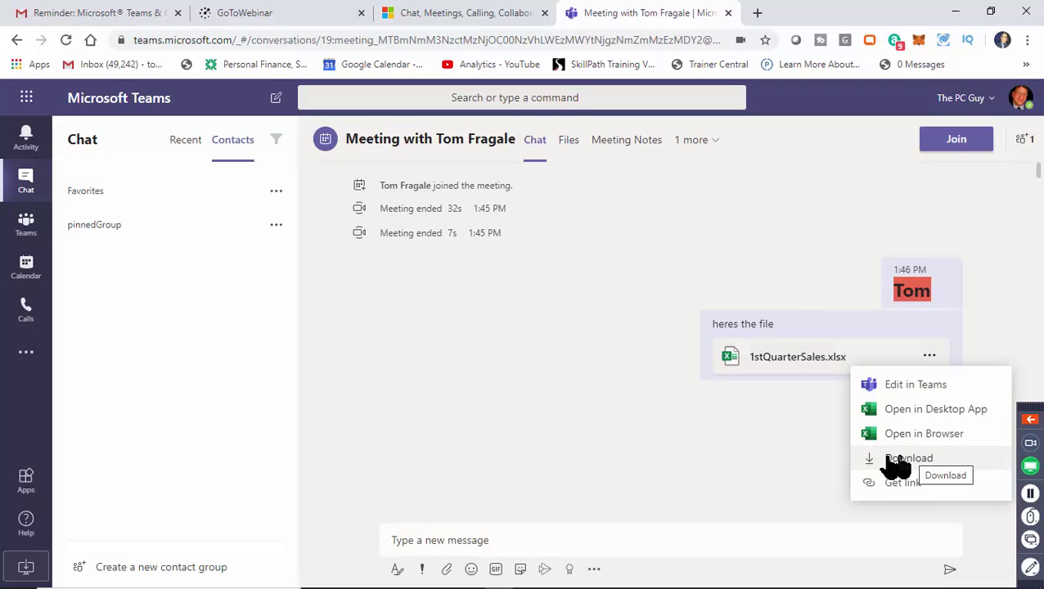
left_click(823, 458)
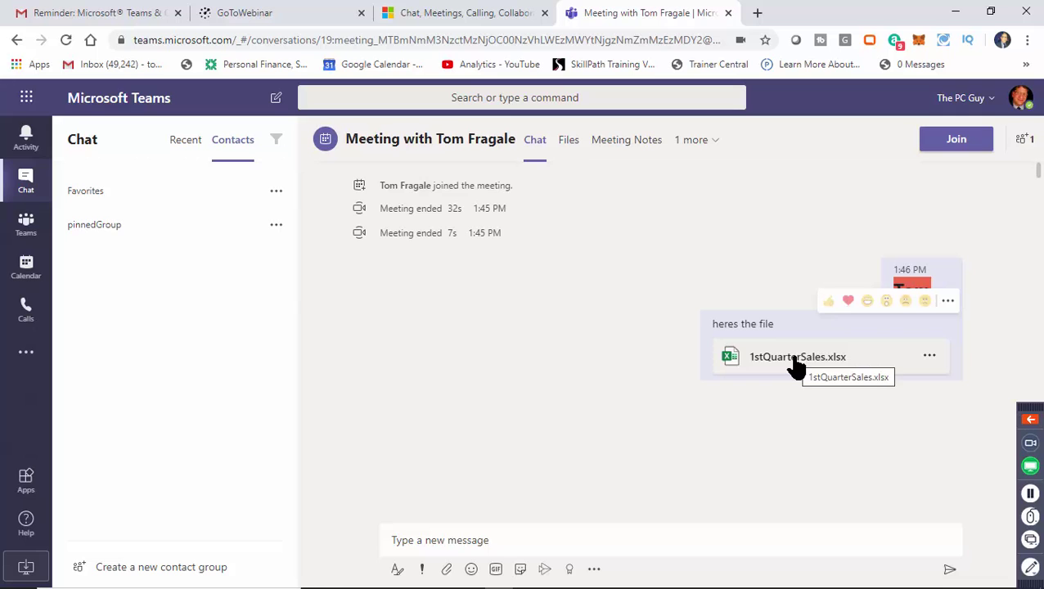
left_click(798, 366)
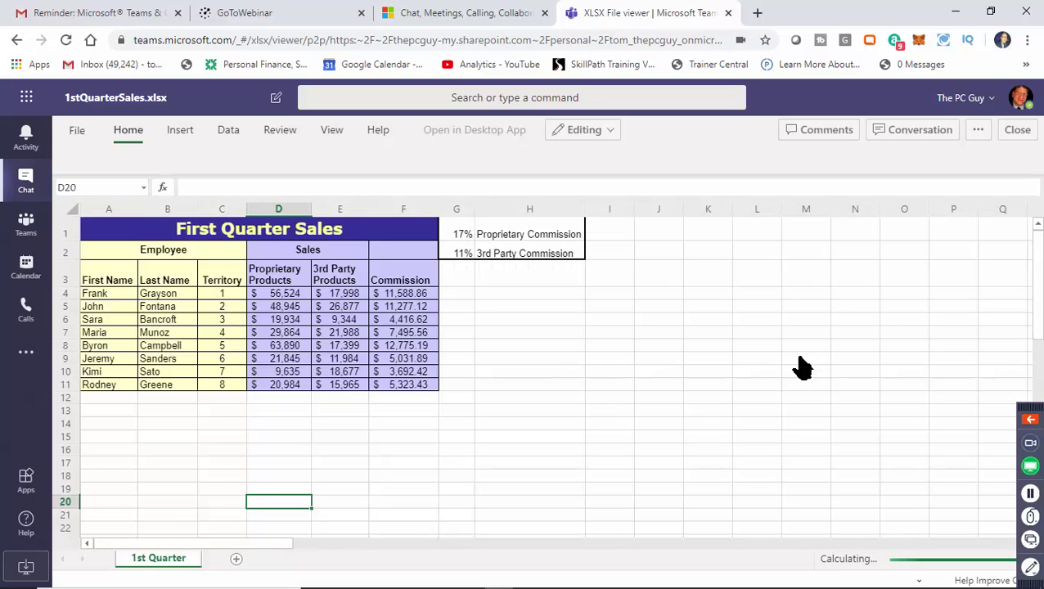
left_click(288, 296)
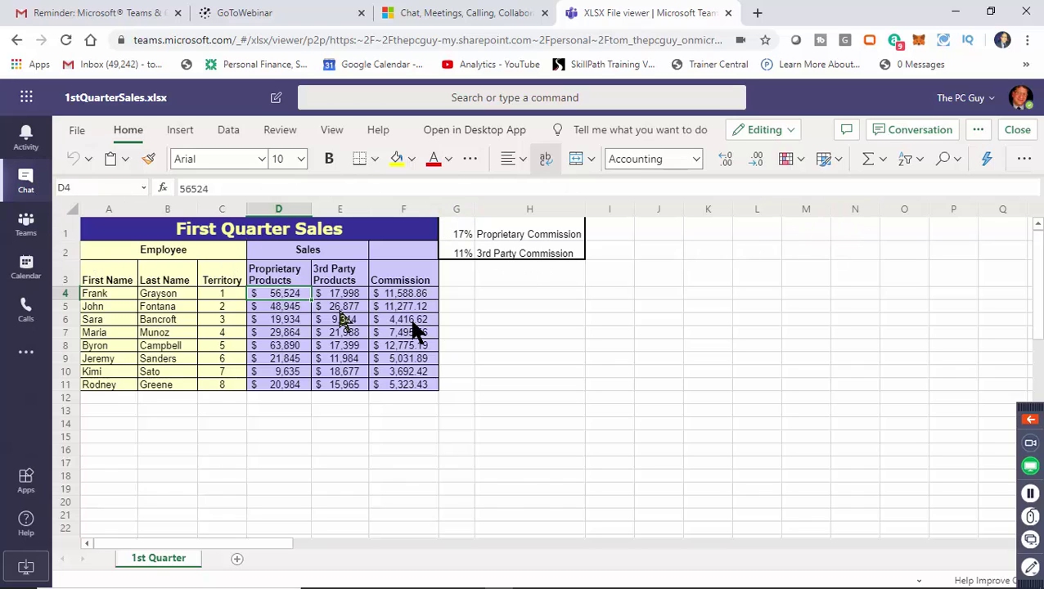
left_click(1020, 131)
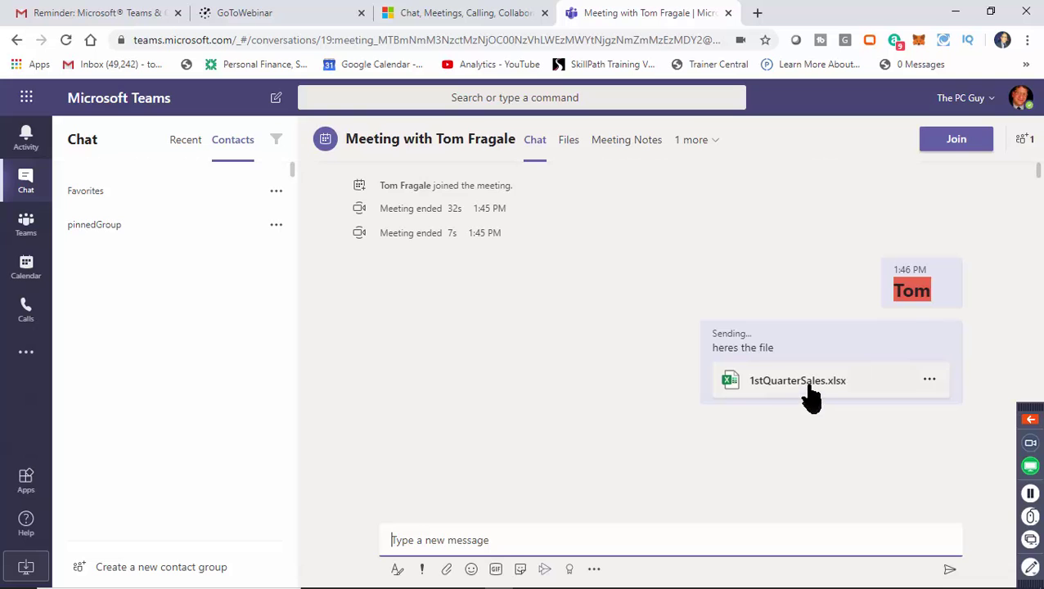
left_click(809, 386)
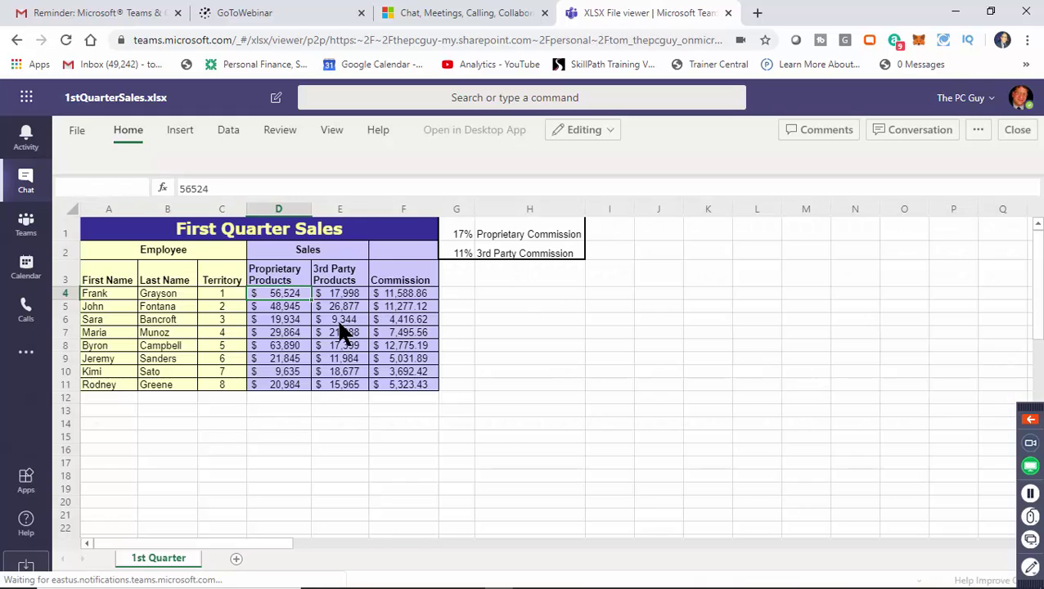
left_click(340, 321)
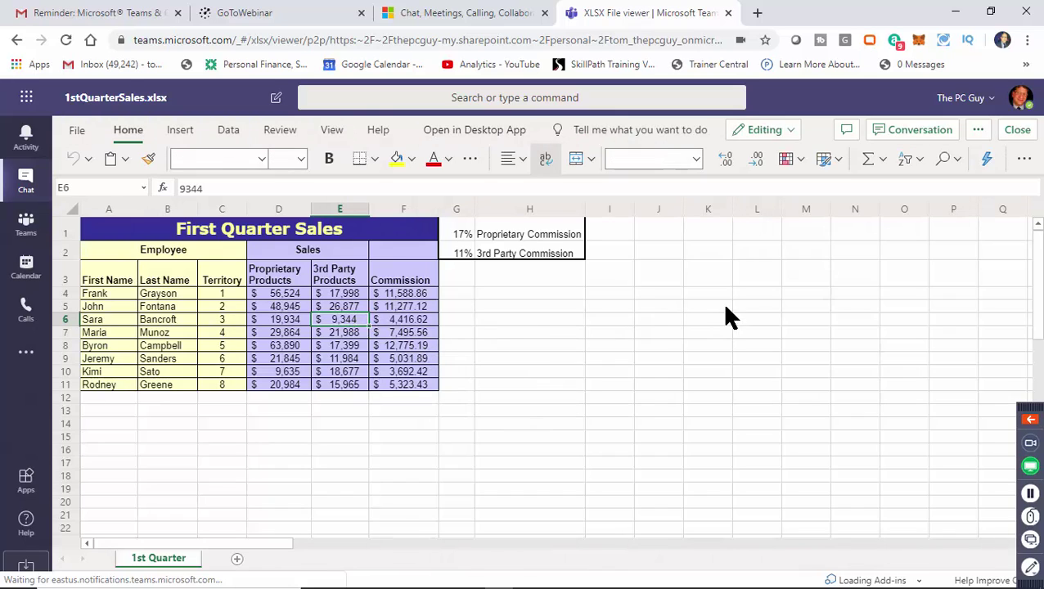
left_click(1018, 133)
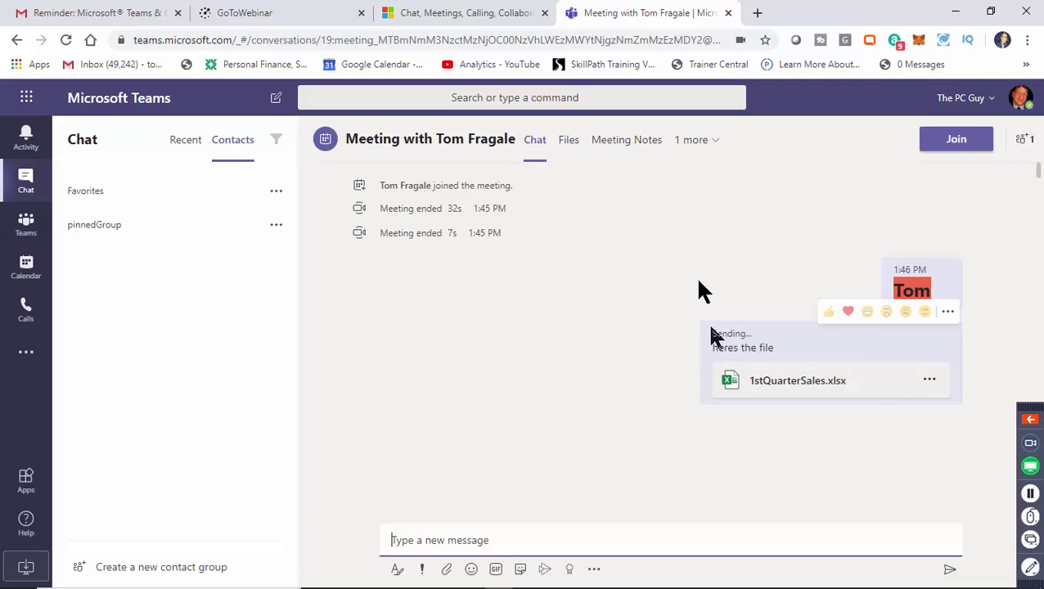
Open the chat's Files tab, then the Files app's recent files list.
left_click(569, 152)
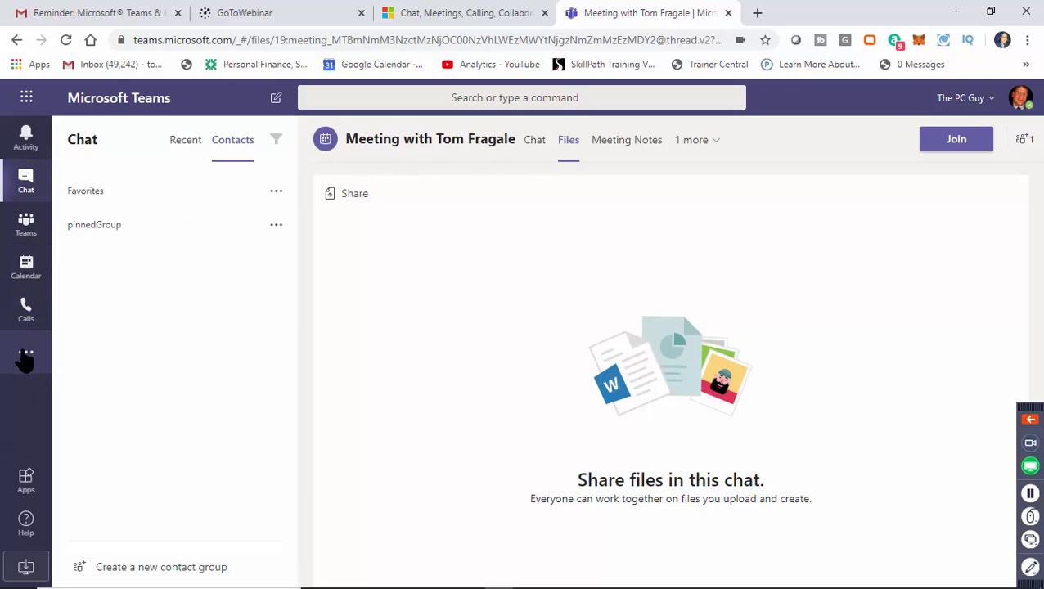
left_click(25, 358)
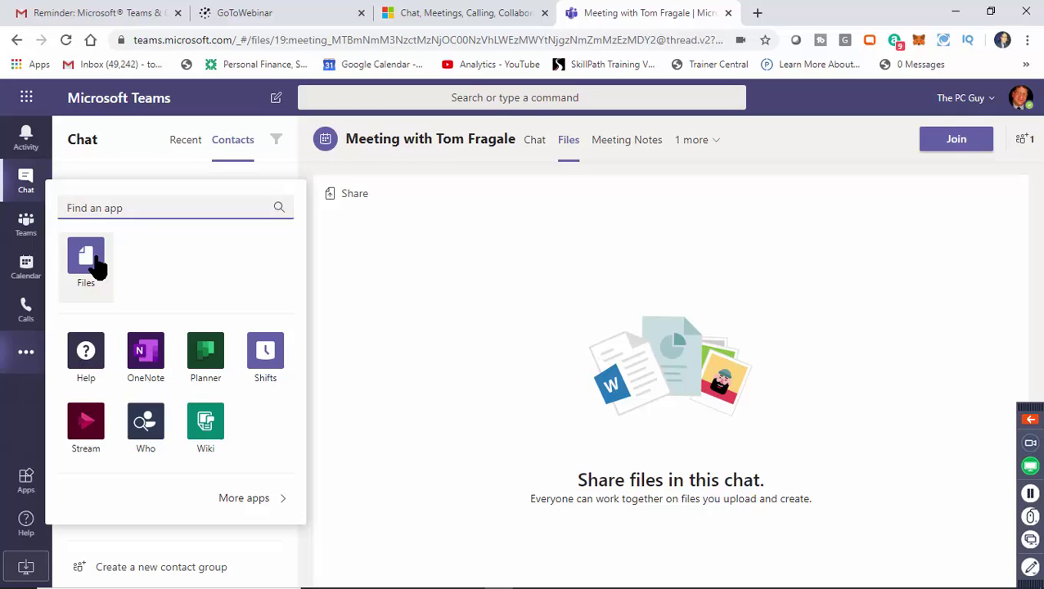
left_click(97, 267)
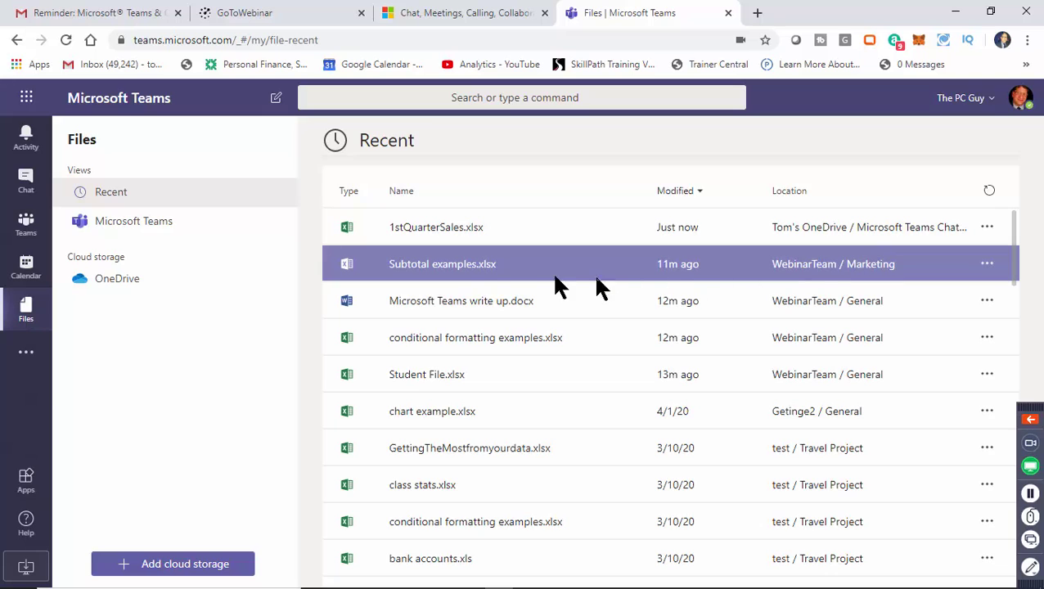
Open Subtotal examples.xlsx and select cells E4, F5, I5, A3, F4 and I6.
left_click(440, 266)
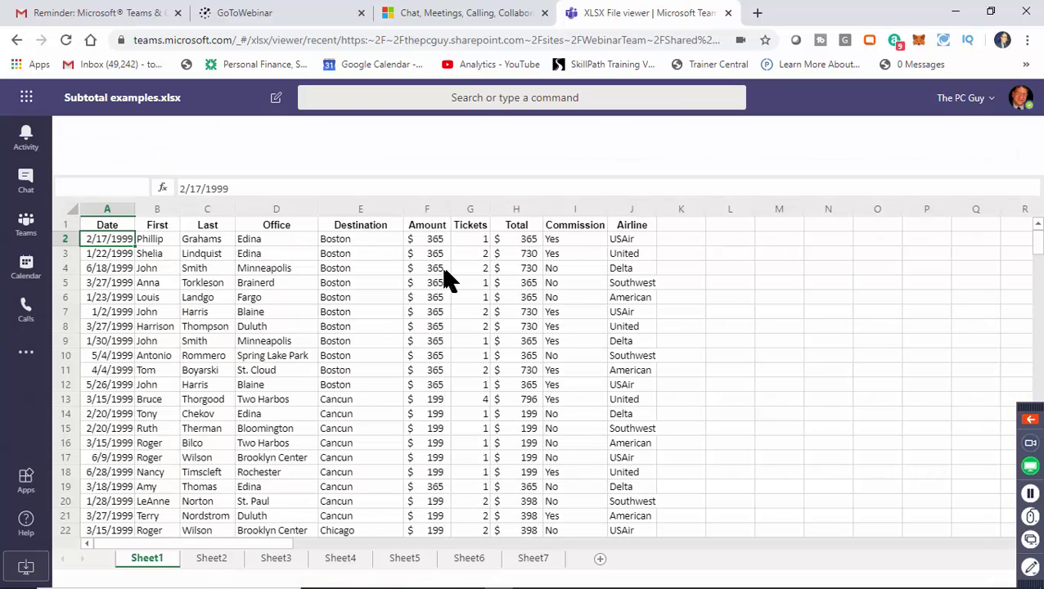
left_click(385, 269)
left_click(435, 282)
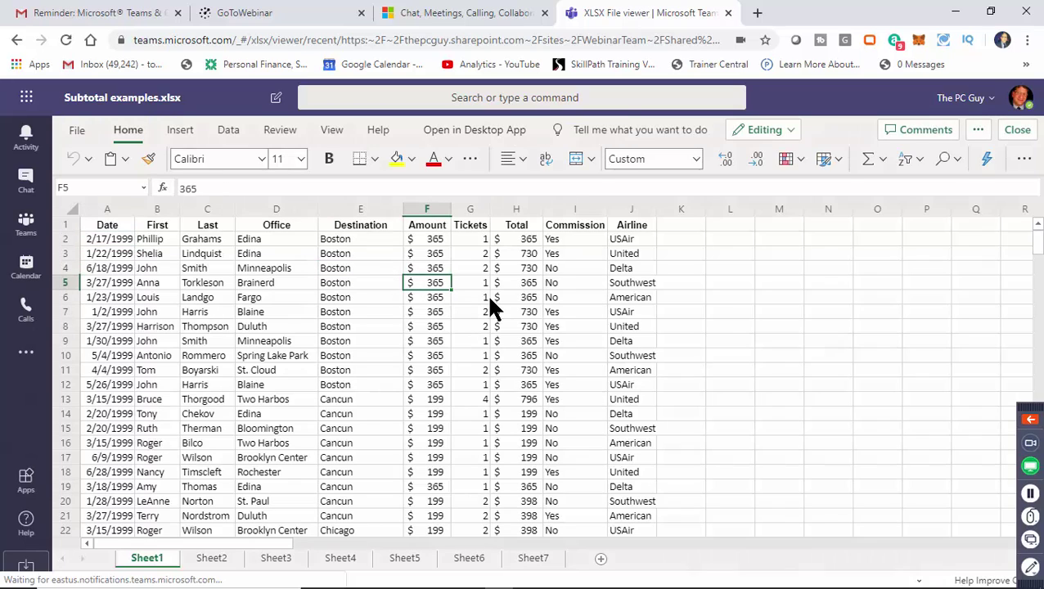
left_click(577, 282)
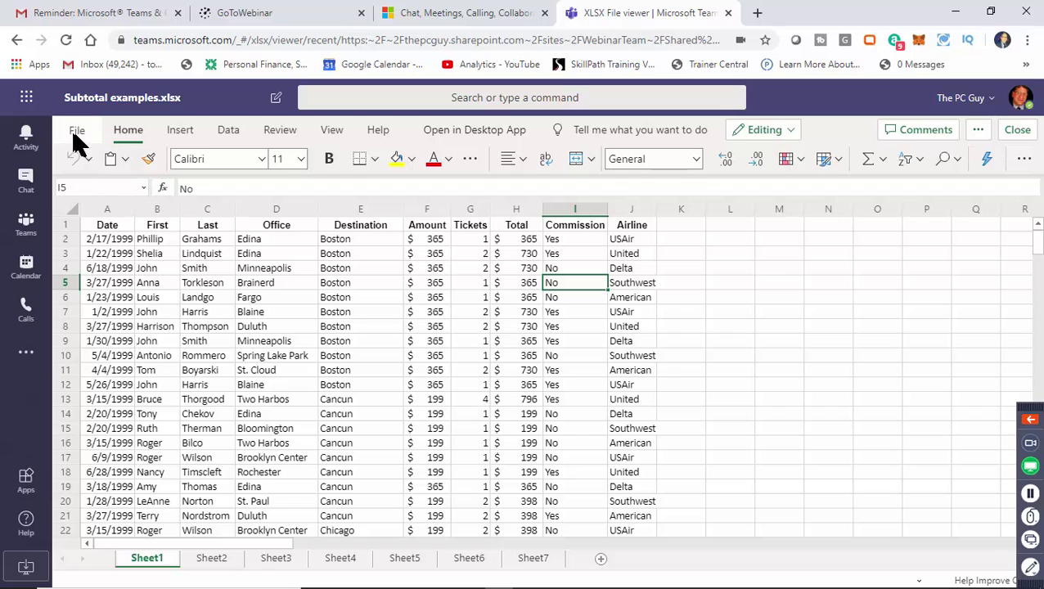
left_click(130, 254)
left_click(423, 269)
left_click(558, 296)
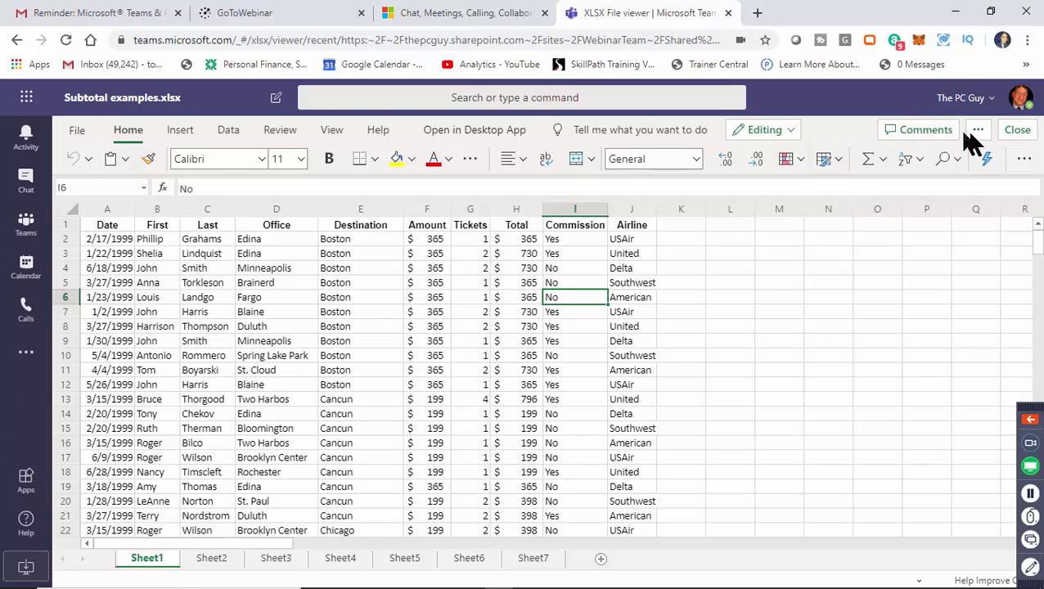
Close the spreadsheet and return to Chat with the Recent chats list showing.
left_click(1017, 131)
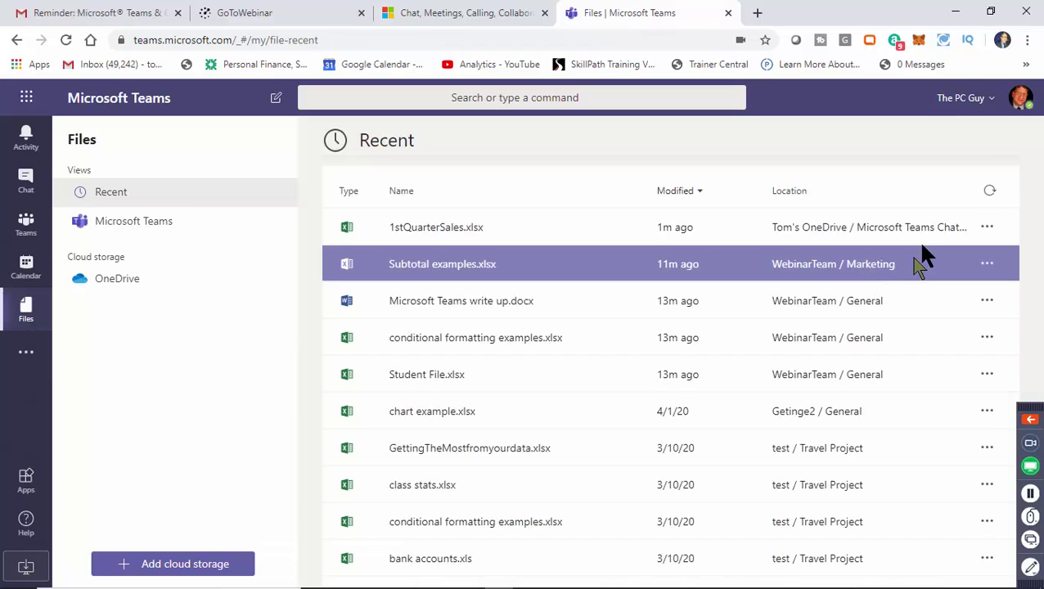
left_click(41, 180)
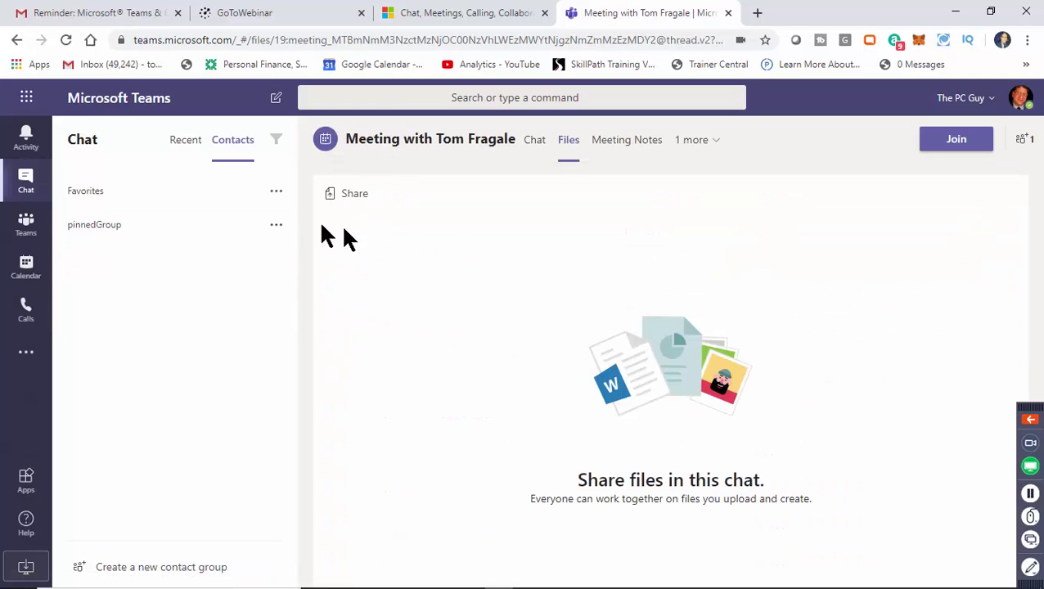
left_click(186, 146)
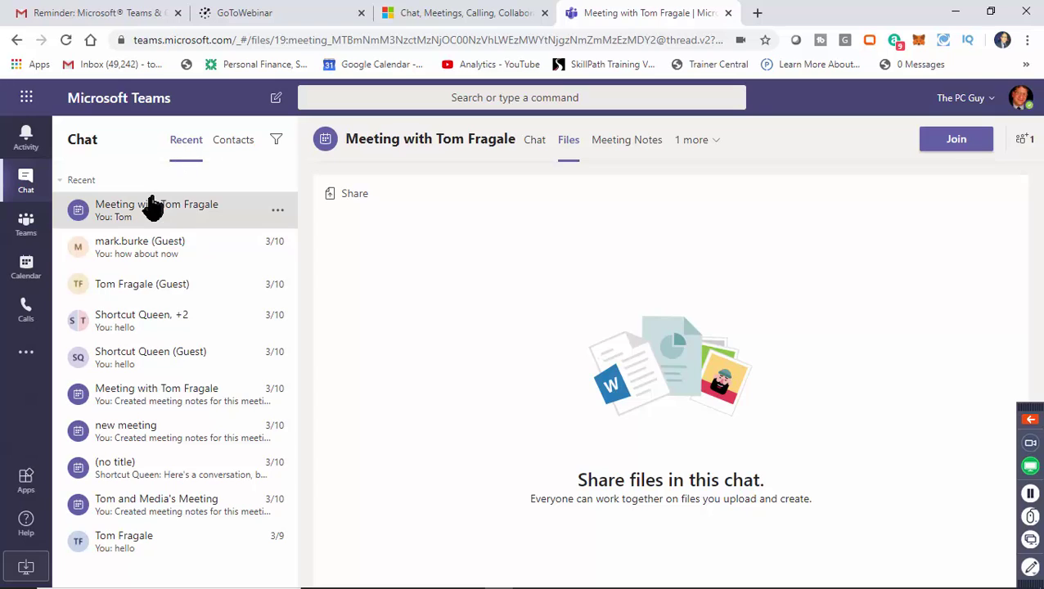
Post a rolling-on-the-floor-laughing emoji message in the meeting chat.
left_click(150, 205)
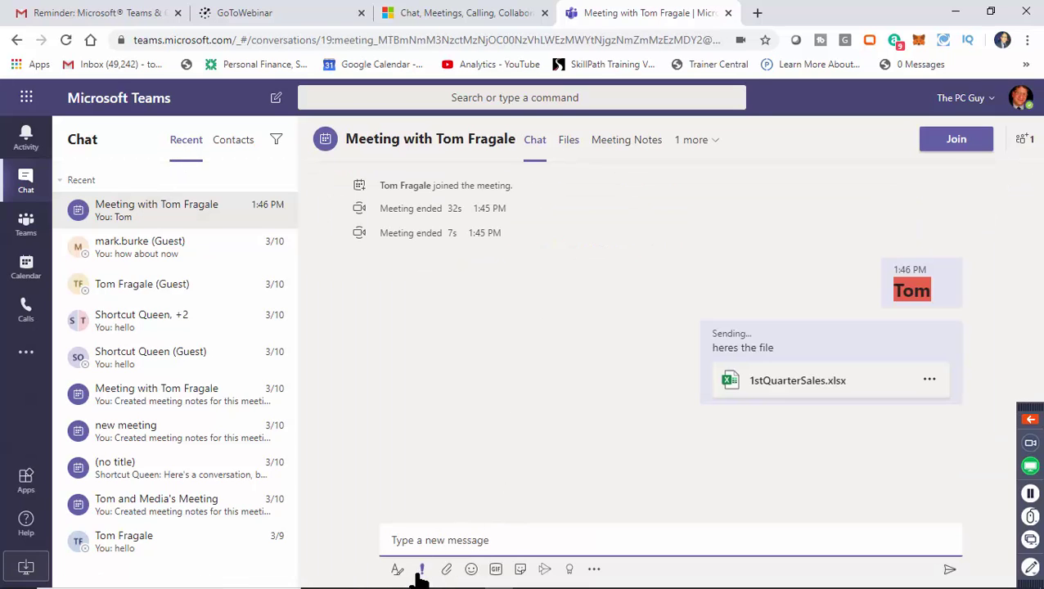
mouse_move(454, 584)
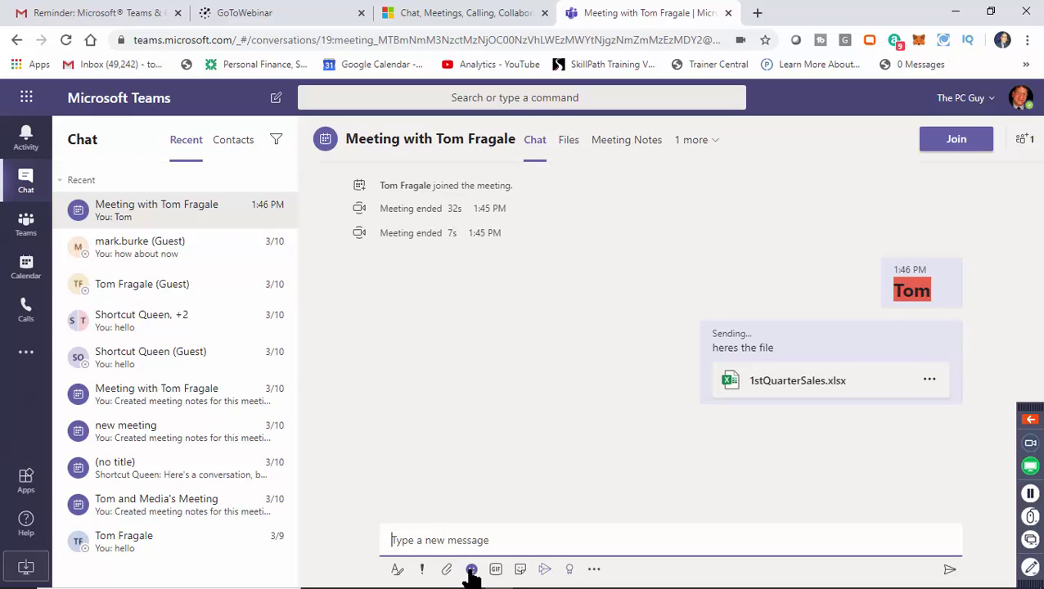
left_click(472, 571)
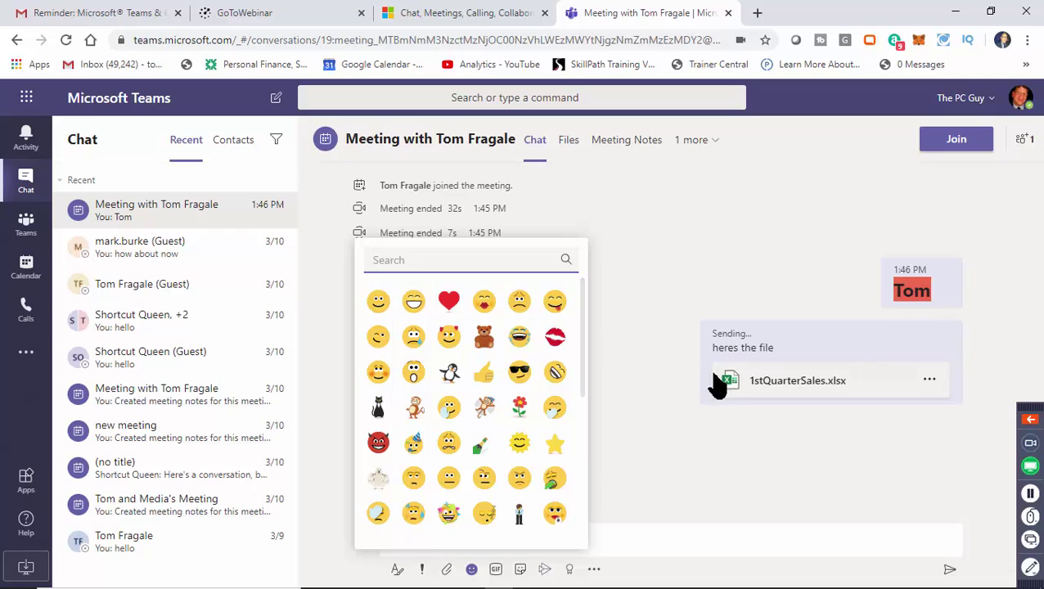
scroll(582, 371, "down", 1)
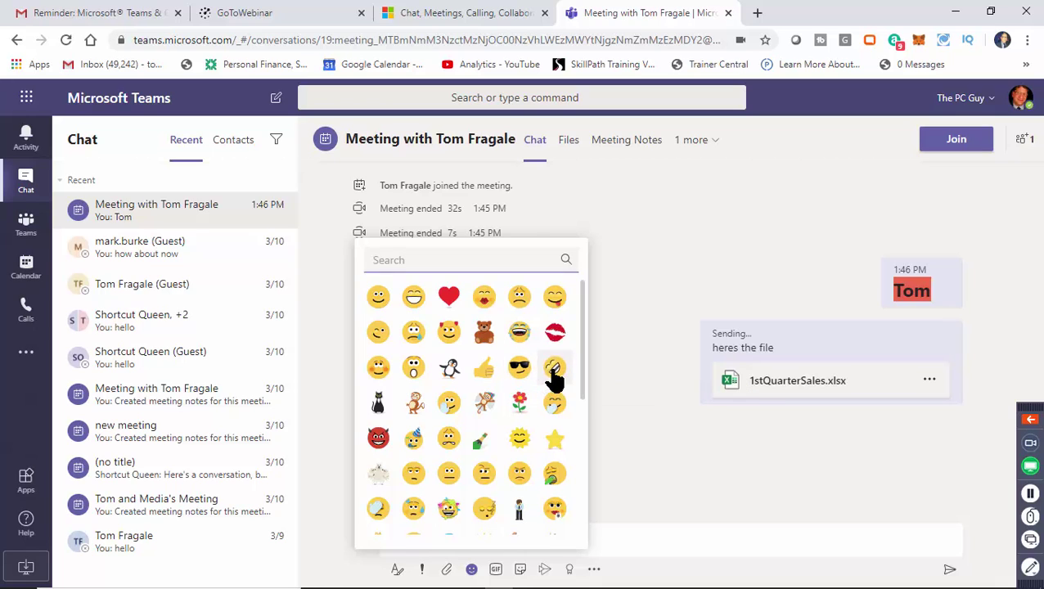
left_click(554, 368)
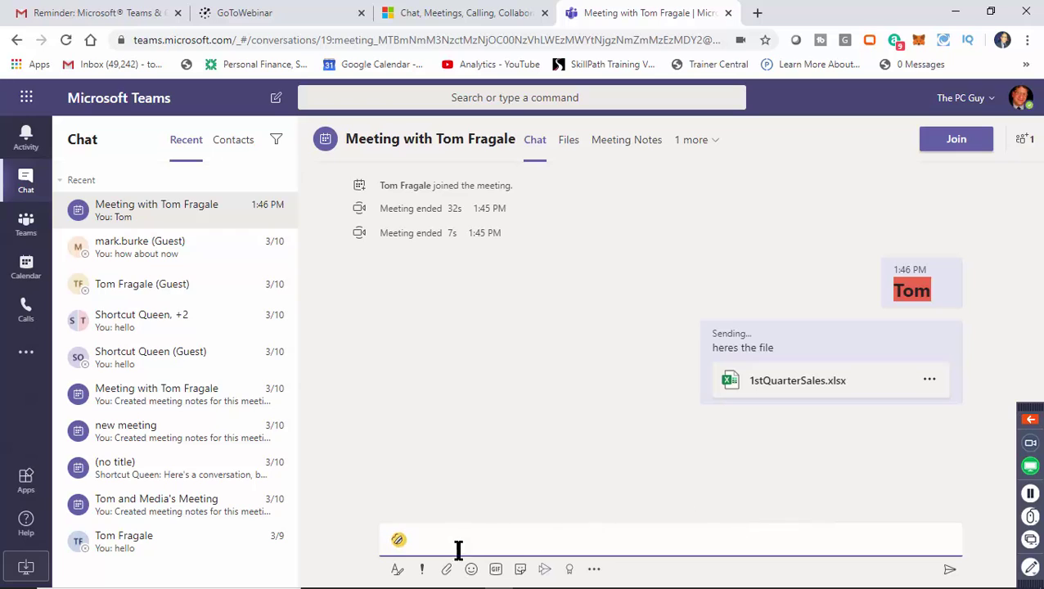
left_click(950, 571)
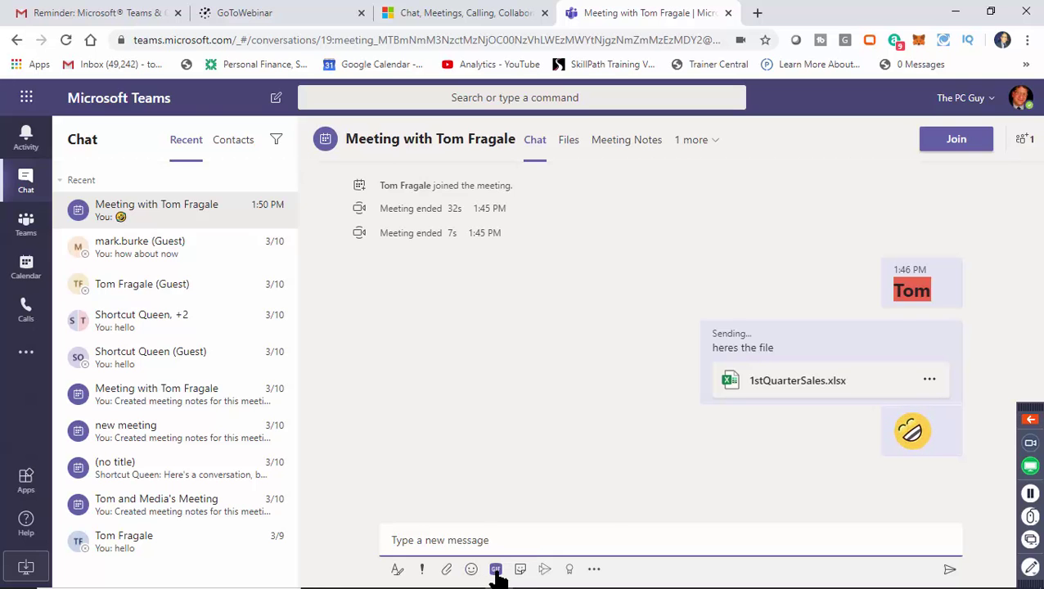
Browse the Giphy picker, then post the animated GIF of a man at a sink.
left_click(496, 569)
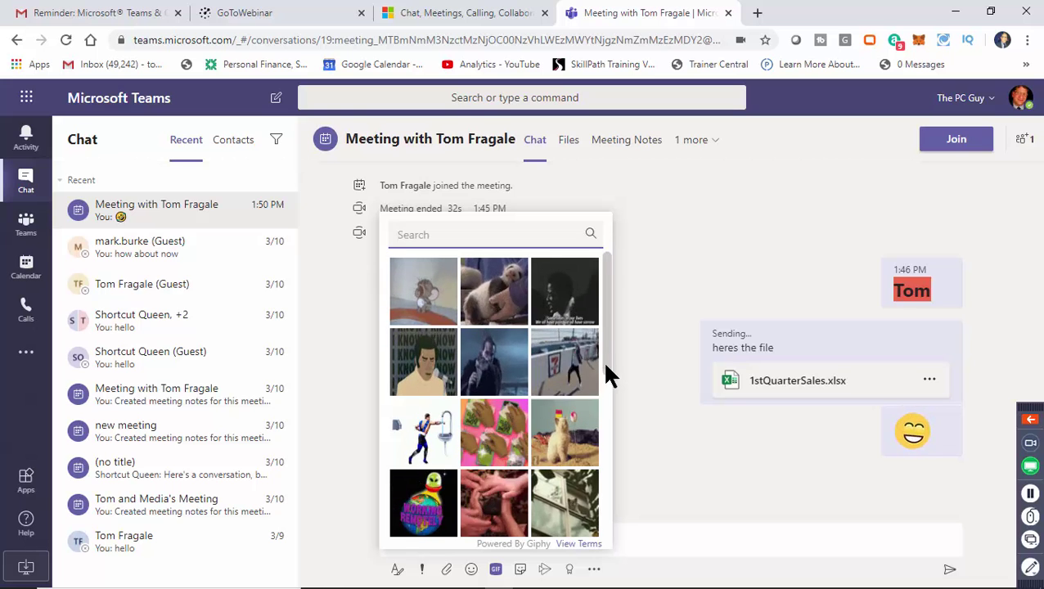
left_click_drag(606, 366, 624, 531)
left_click_drag(609, 491, 637, 350)
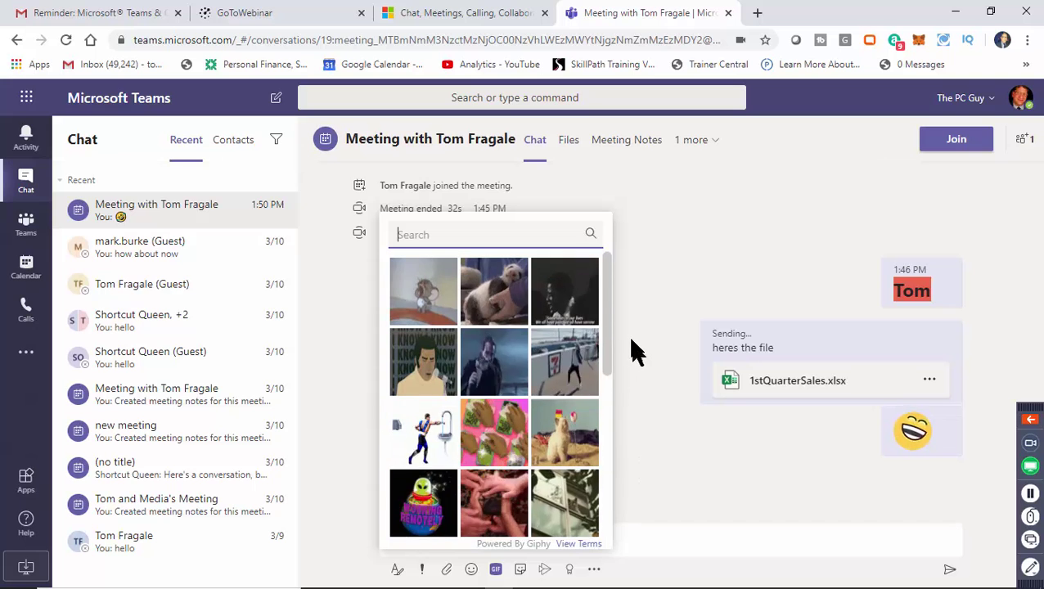
left_click(624, 389)
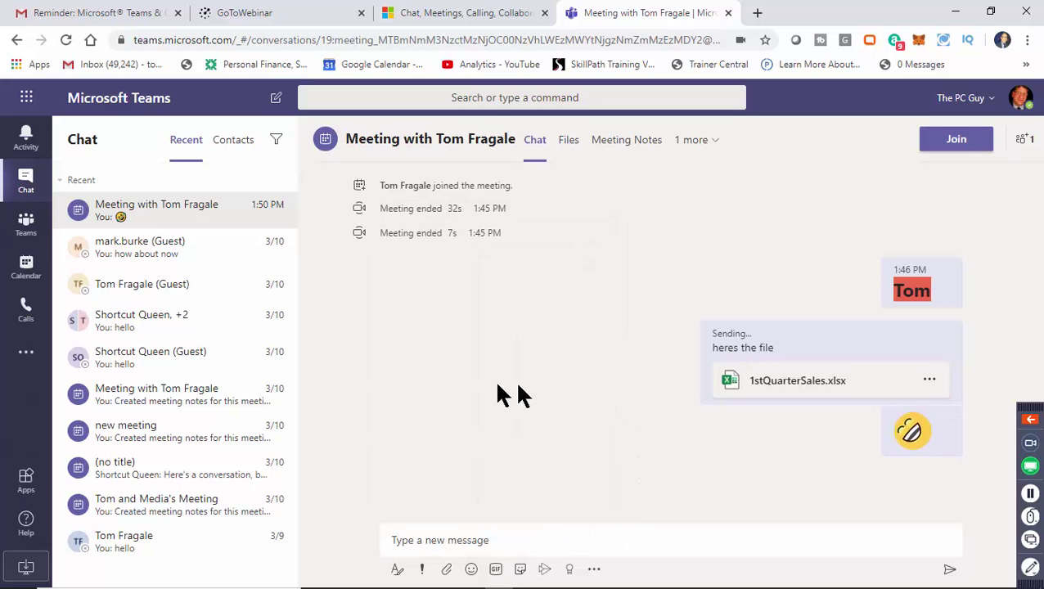
left_click(496, 569)
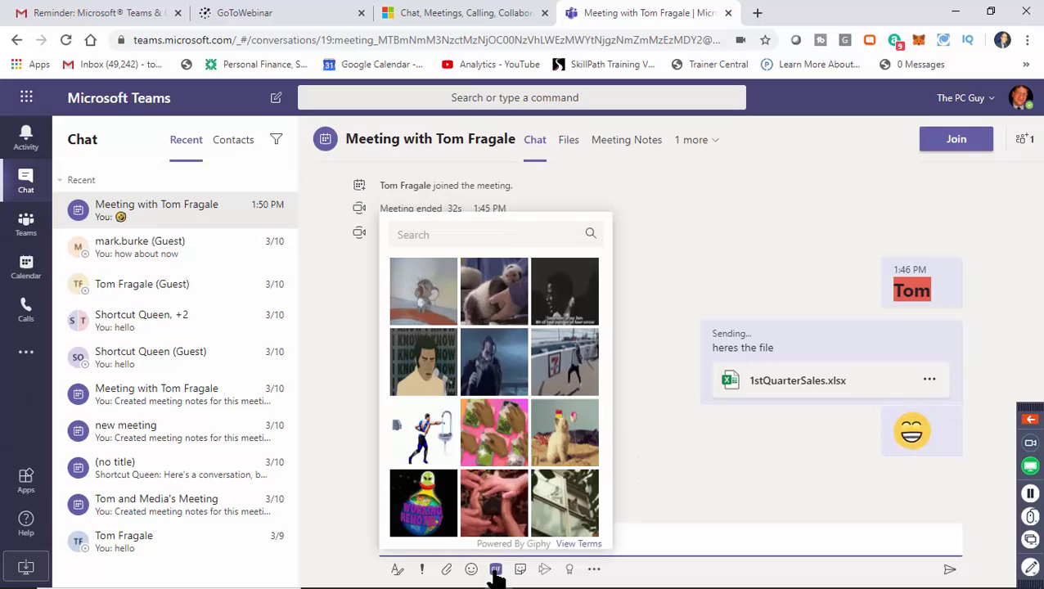
left_click(423, 431)
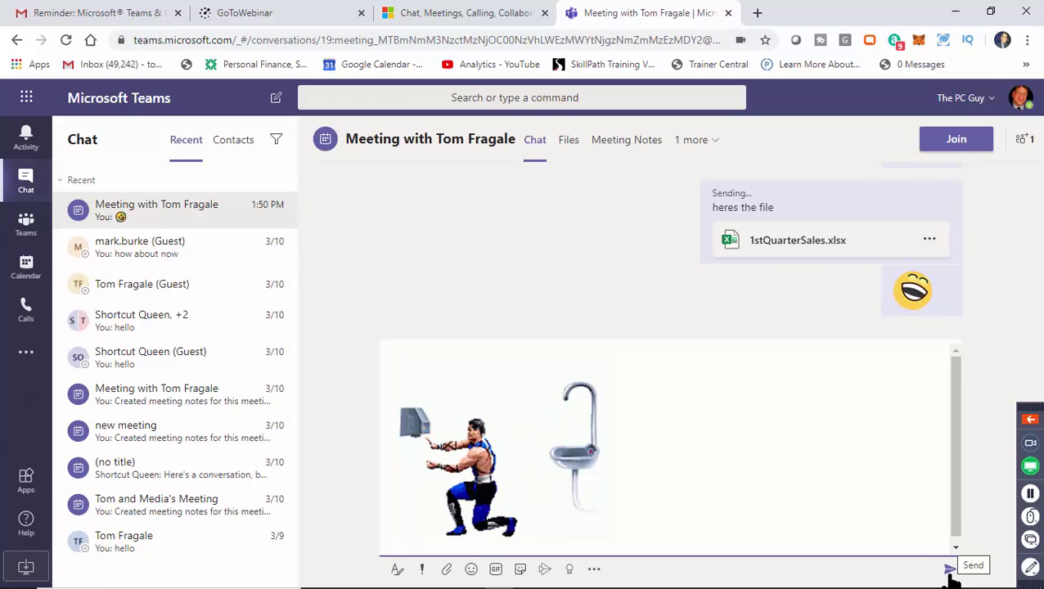
left_click(950, 571)
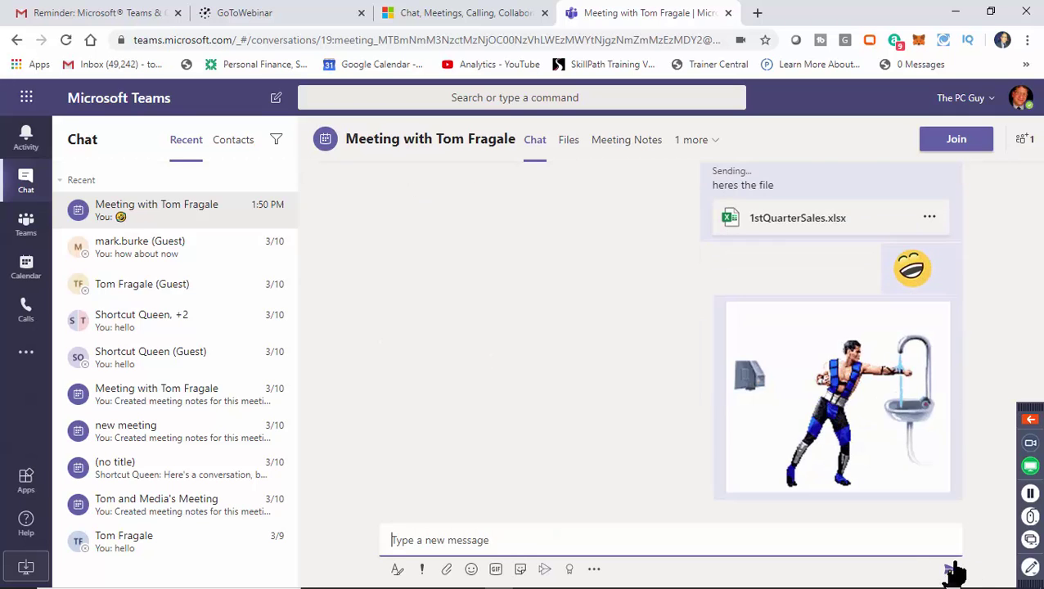
mouse_move(777, 360)
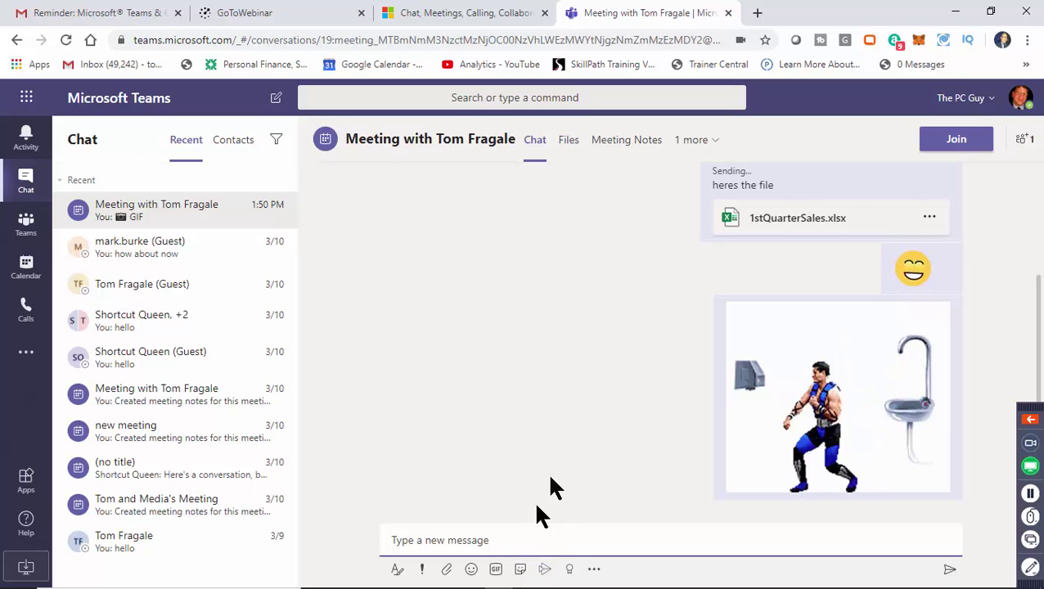
Browse the Meme, Designers, Broccoli, Legal, Popular and Bummer Bert sticker categories.
left_click(521, 570)
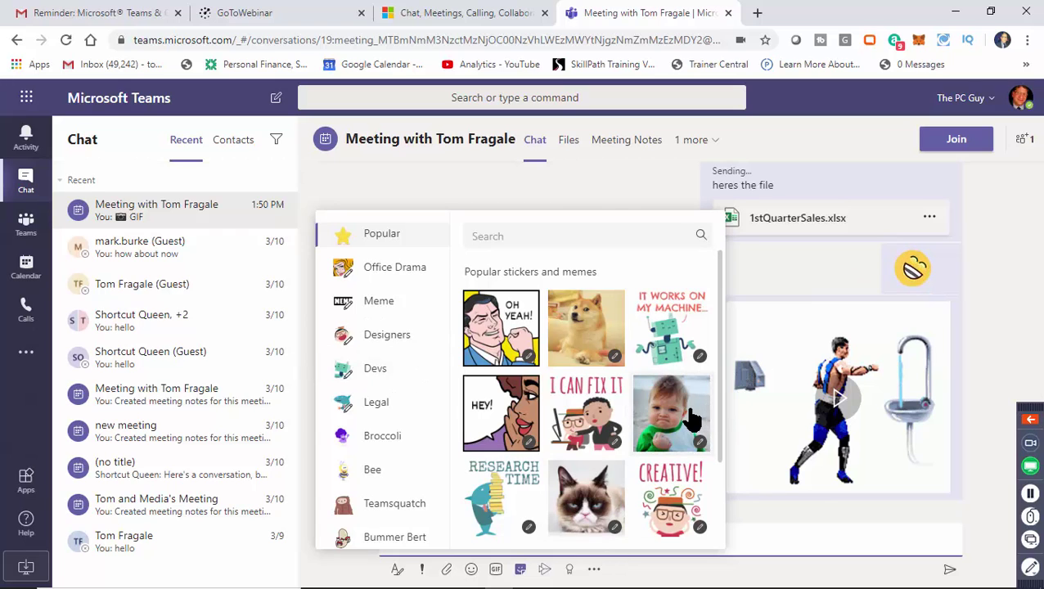
left_click(392, 311)
left_click(391, 338)
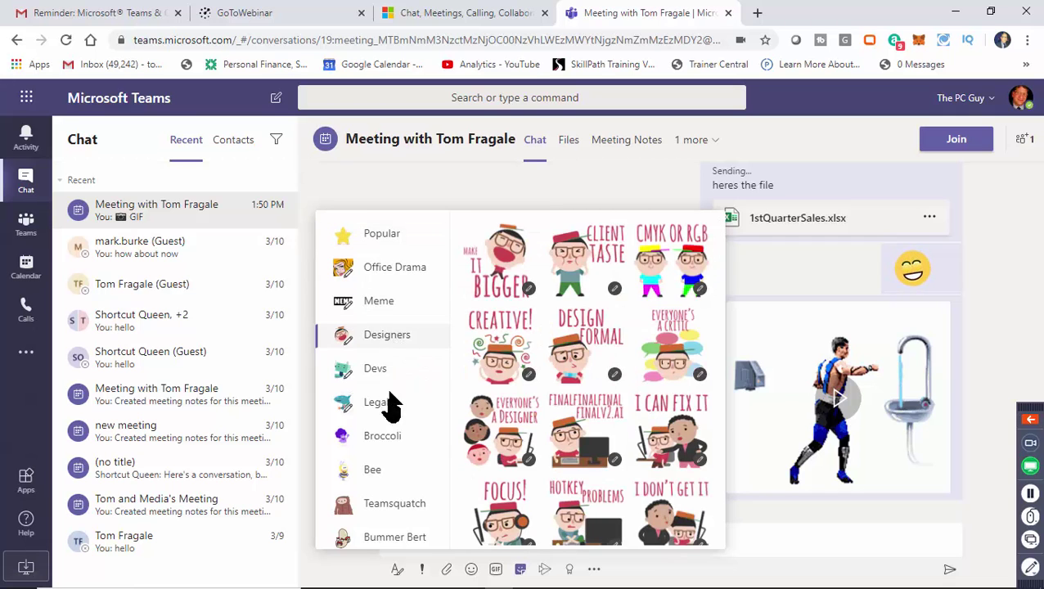
left_click(384, 438)
left_click(386, 401)
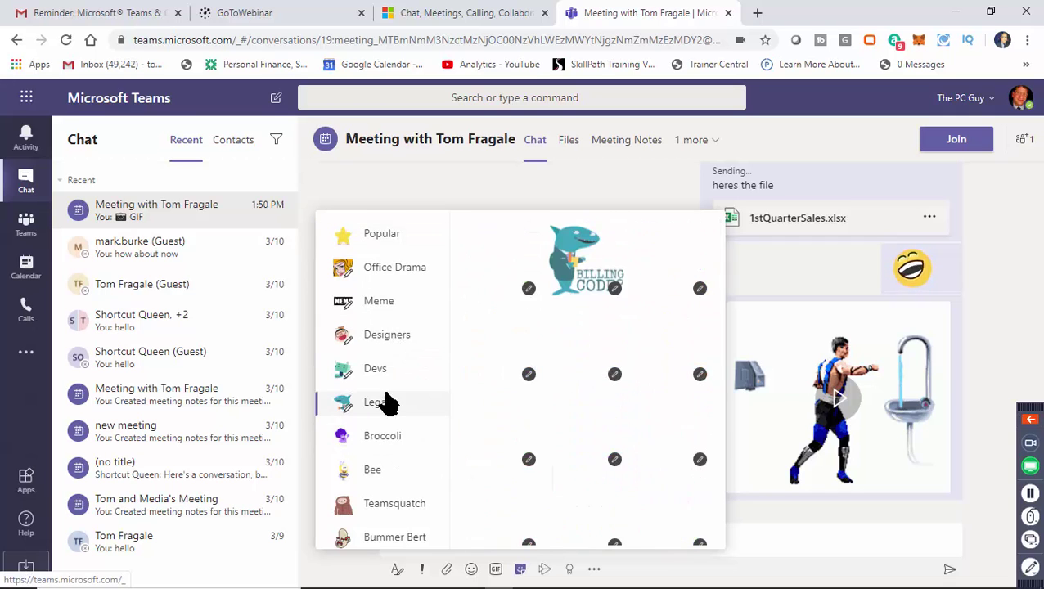
left_click(389, 236)
left_click(395, 536)
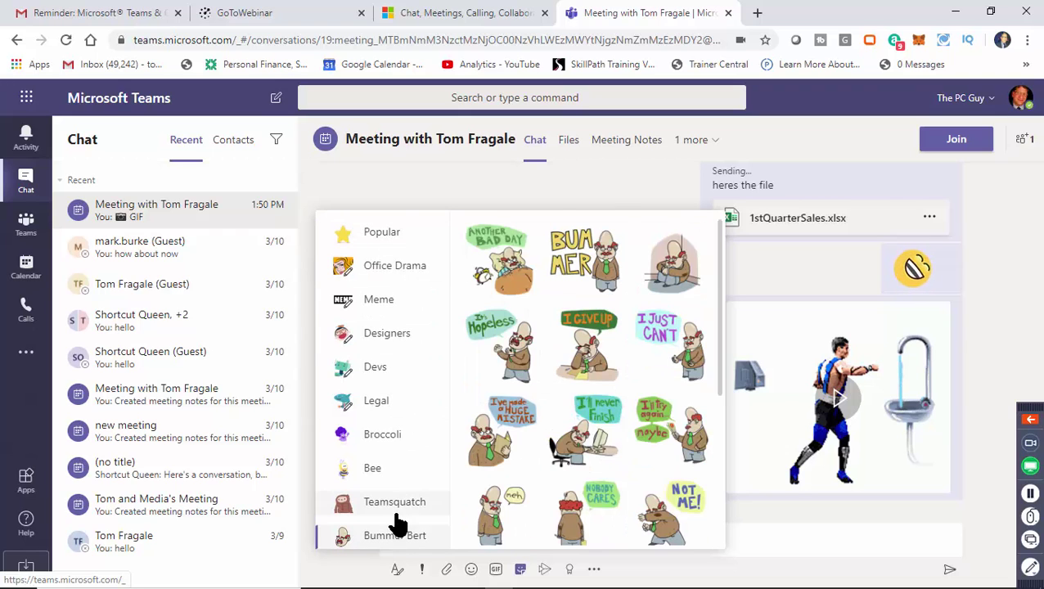
Send the Bummer Bert 'I GIVE UP' sticker into the meeting chat.
left_click(589, 352)
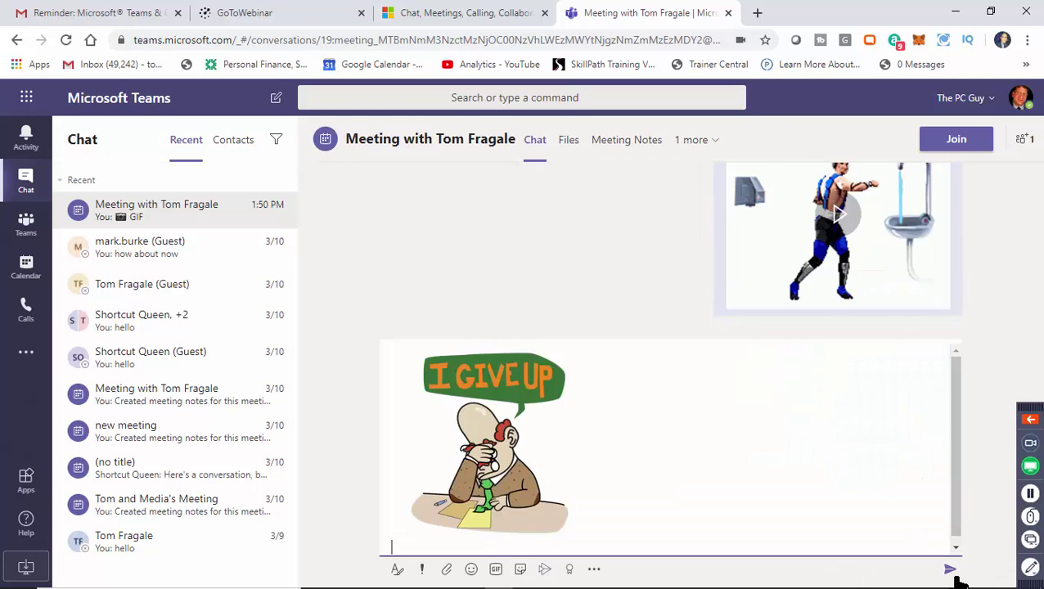
left_click(949, 569)
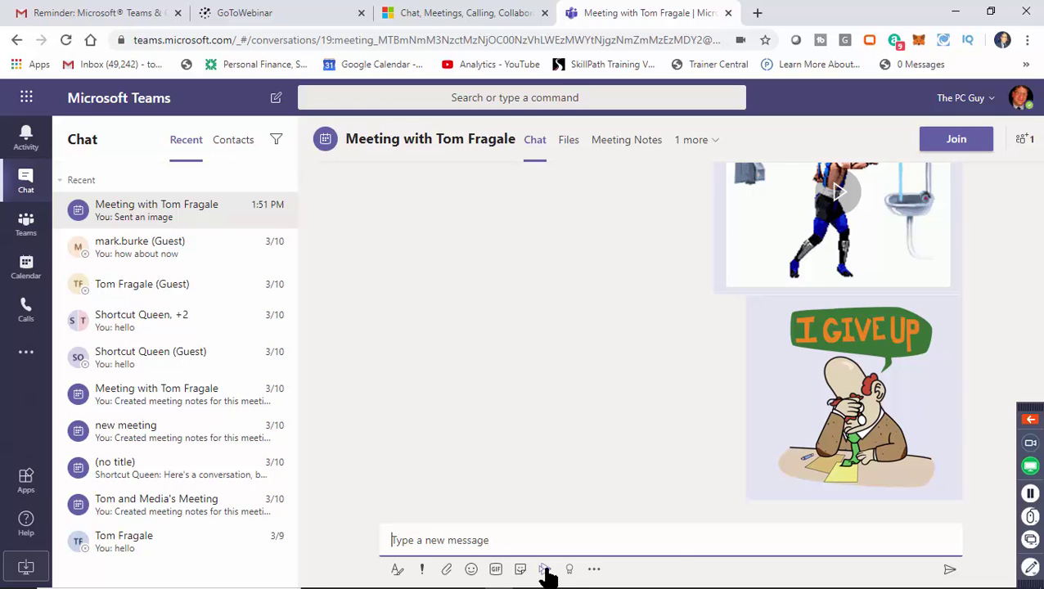
left_click(545, 569)
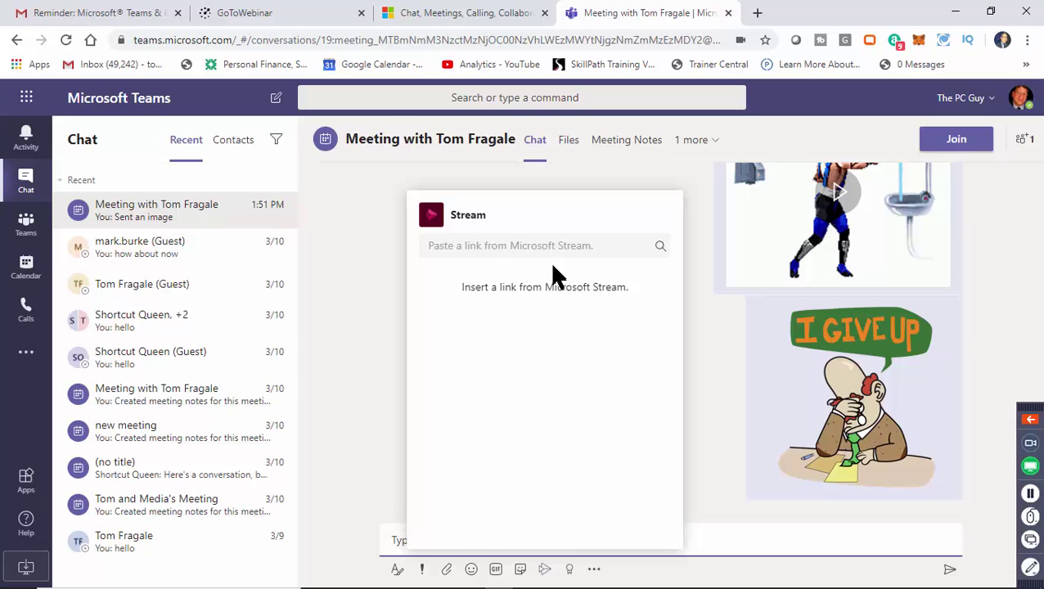
Close the Stream panel, cancel an Awesome praise badge unsent, and dismiss the app suggestions.
left_click(696, 324)
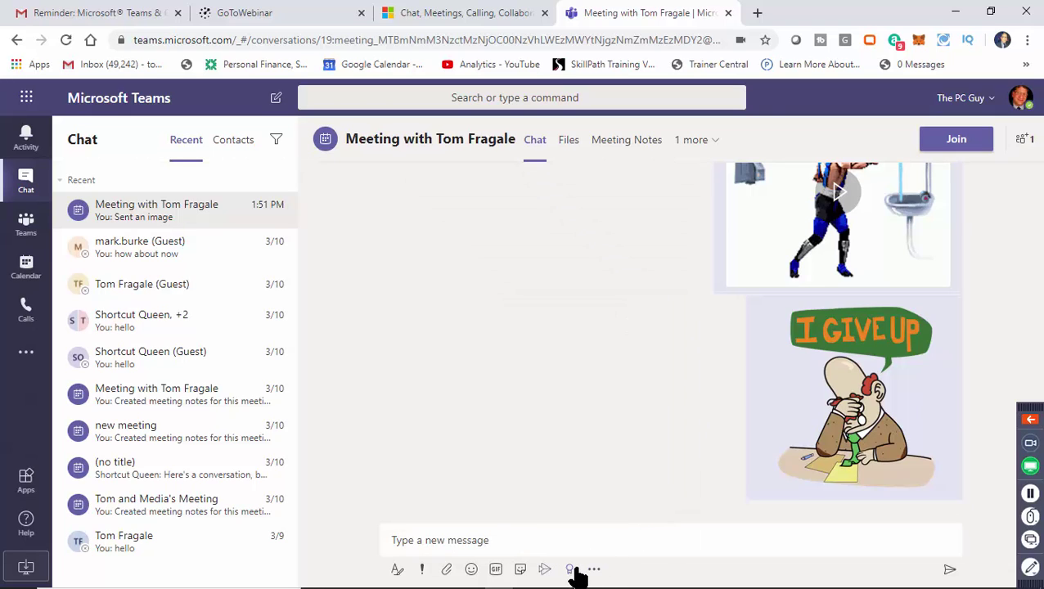
left_click(571, 571)
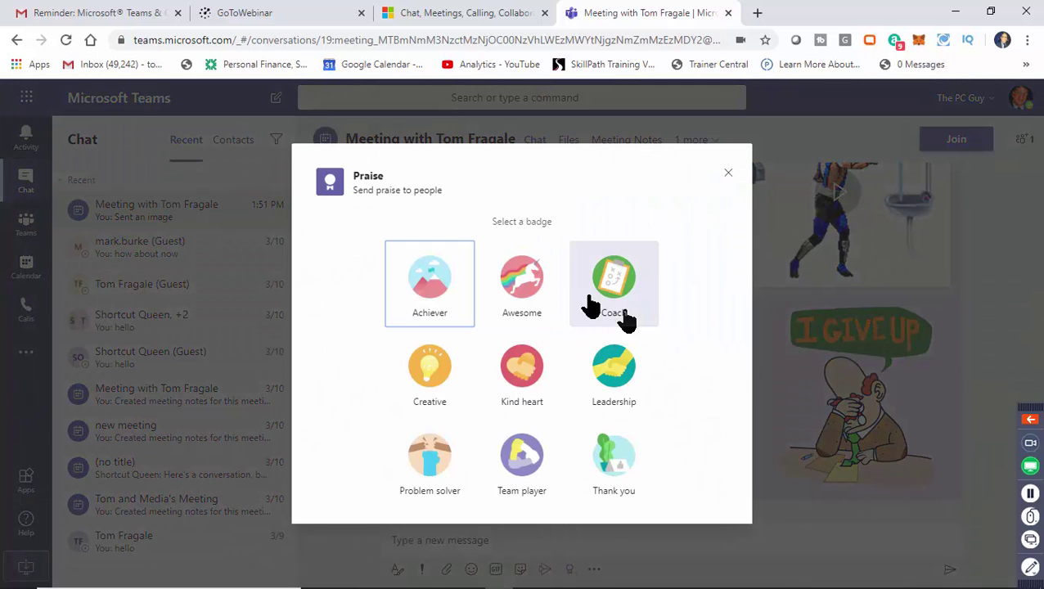
left_click(518, 283)
left_click(518, 282)
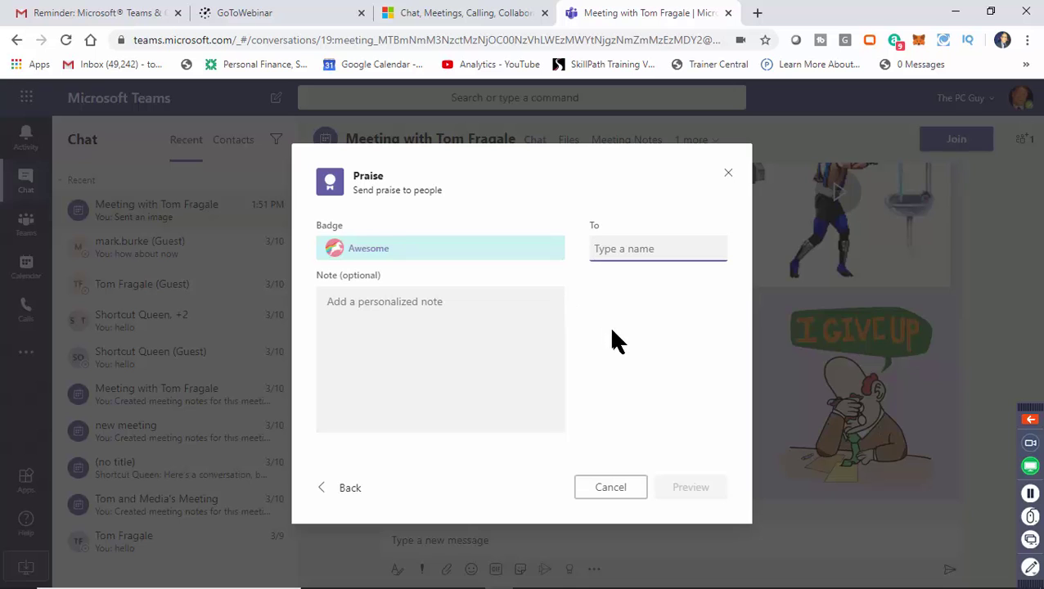
left_click(443, 328)
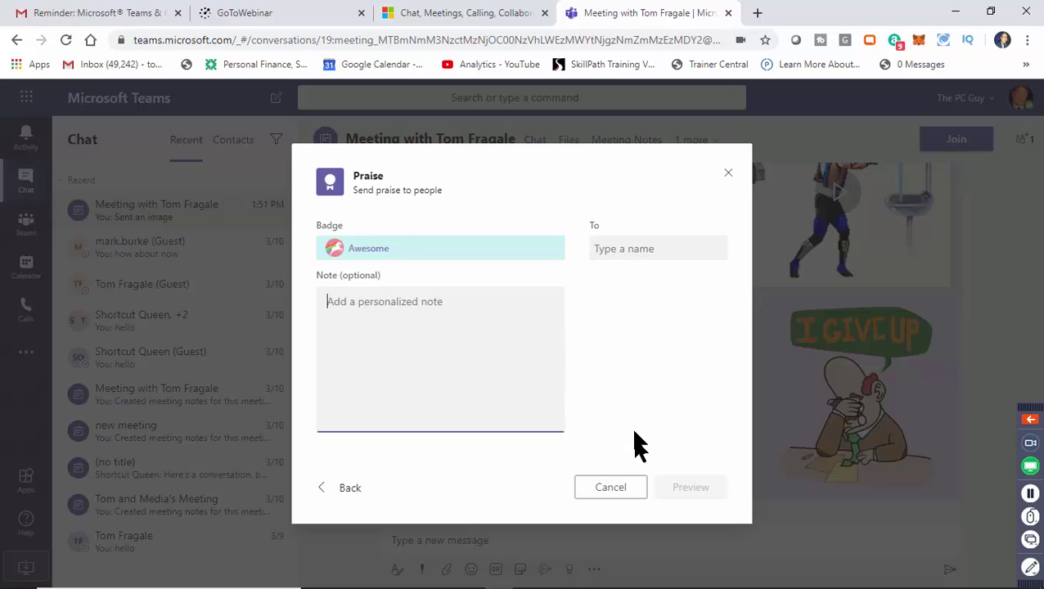
left_click(636, 251)
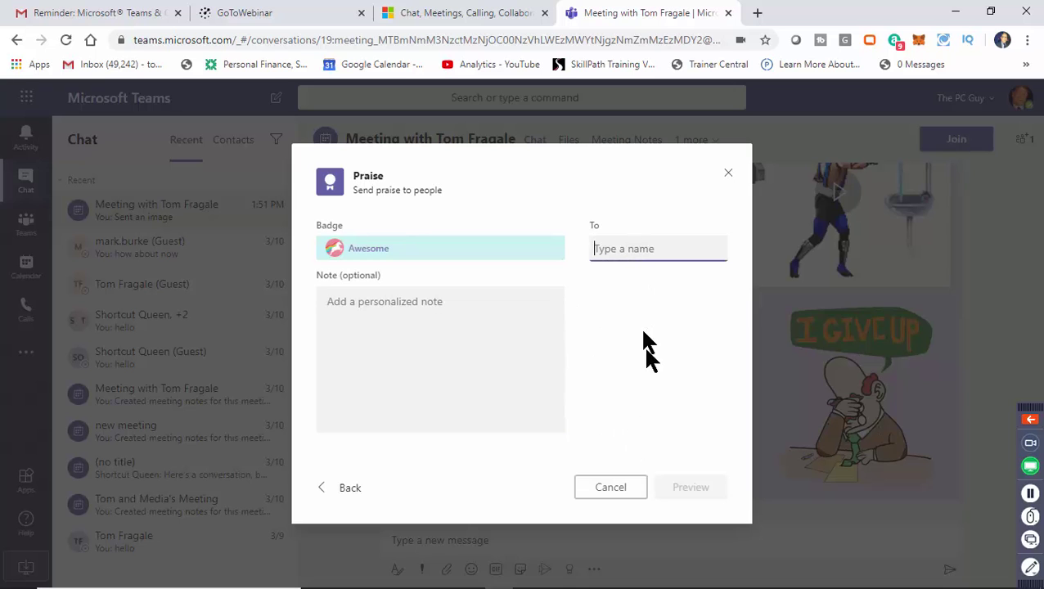
left_click(618, 493)
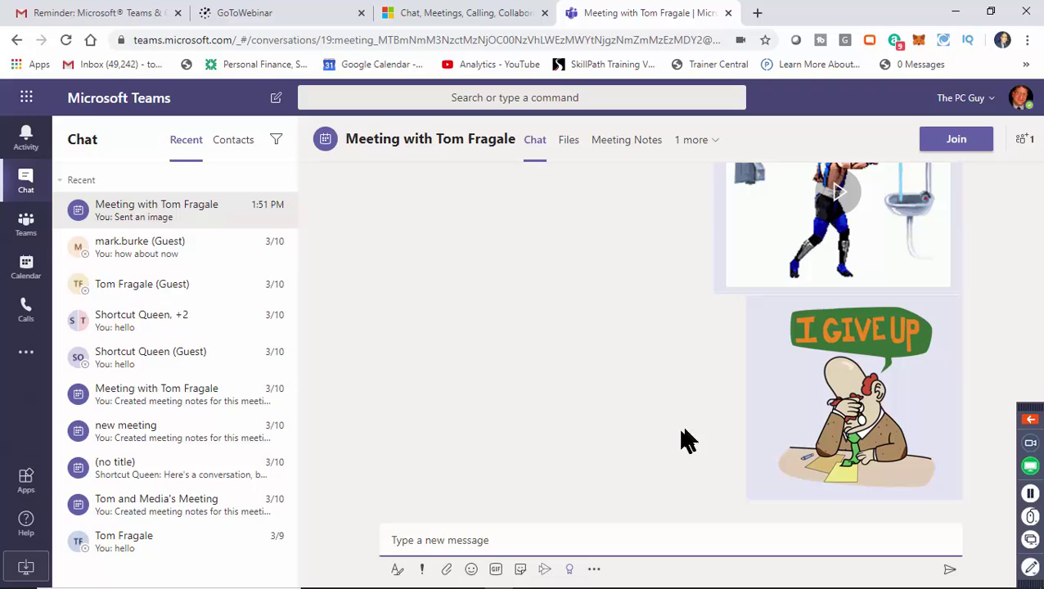
left_click(595, 571)
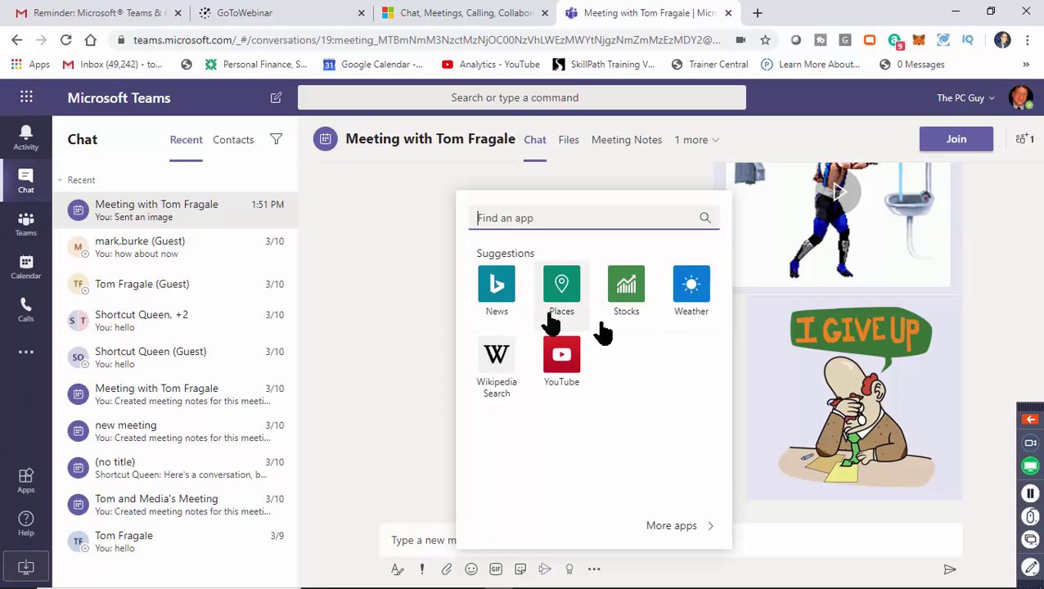
left_click(740, 434)
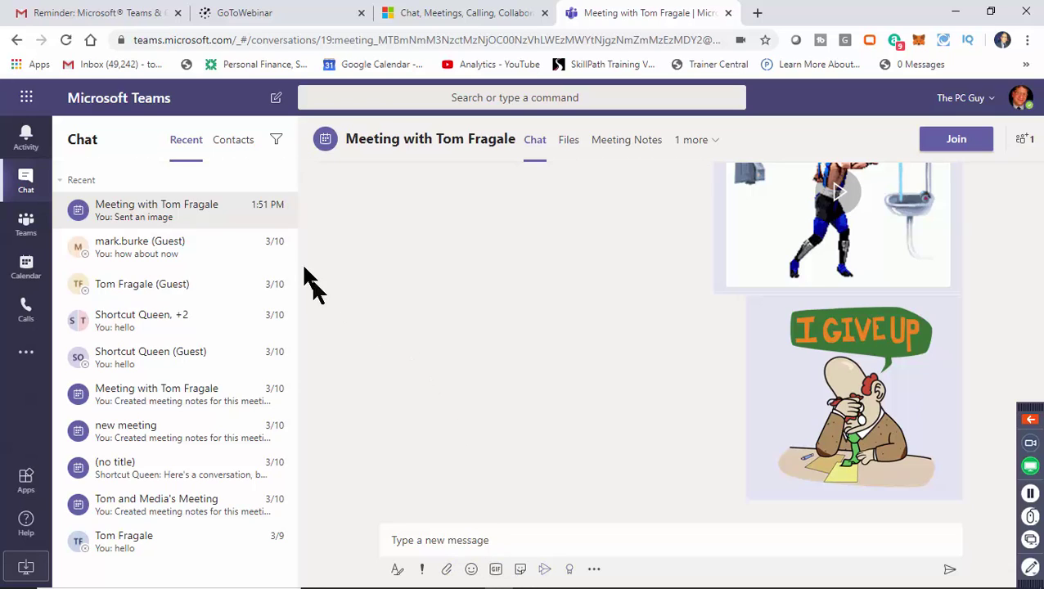
Open the Webinar Team's Manage team page on its Settings section.
left_click(26, 223)
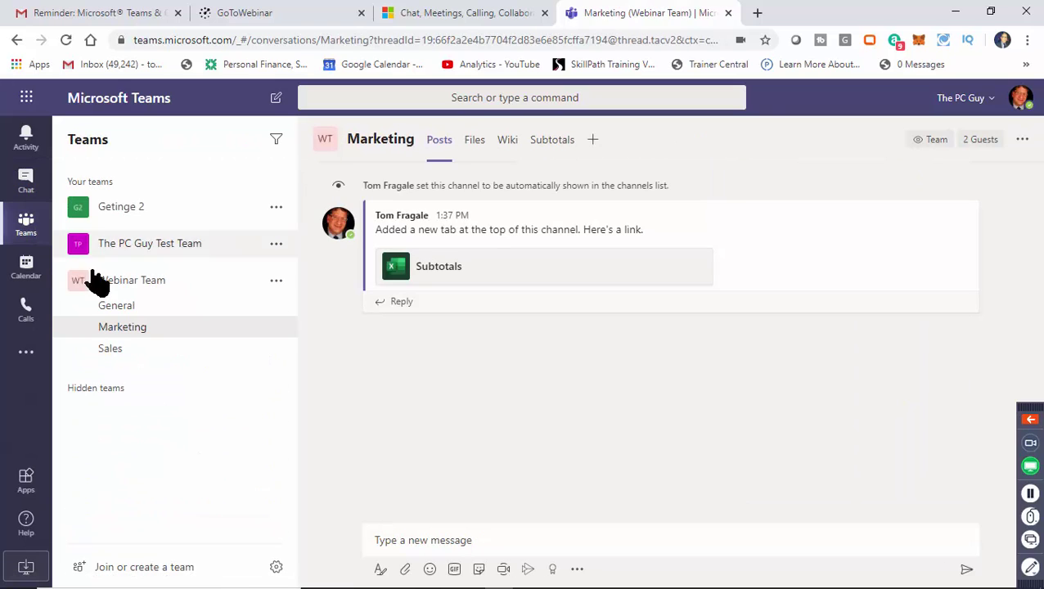
left_click(135, 283)
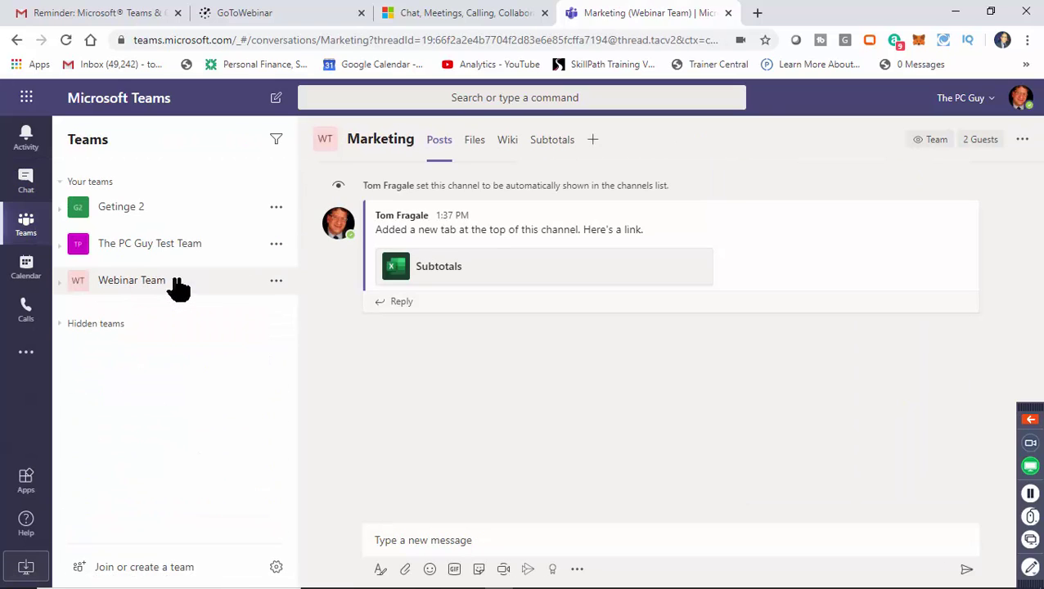
left_click(277, 283)
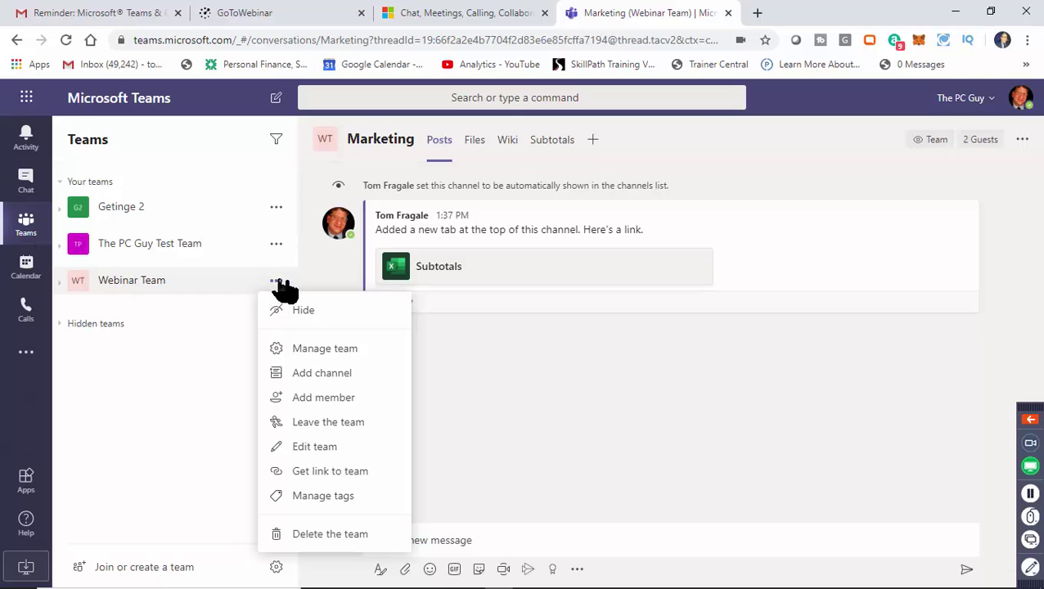
left_click(358, 352)
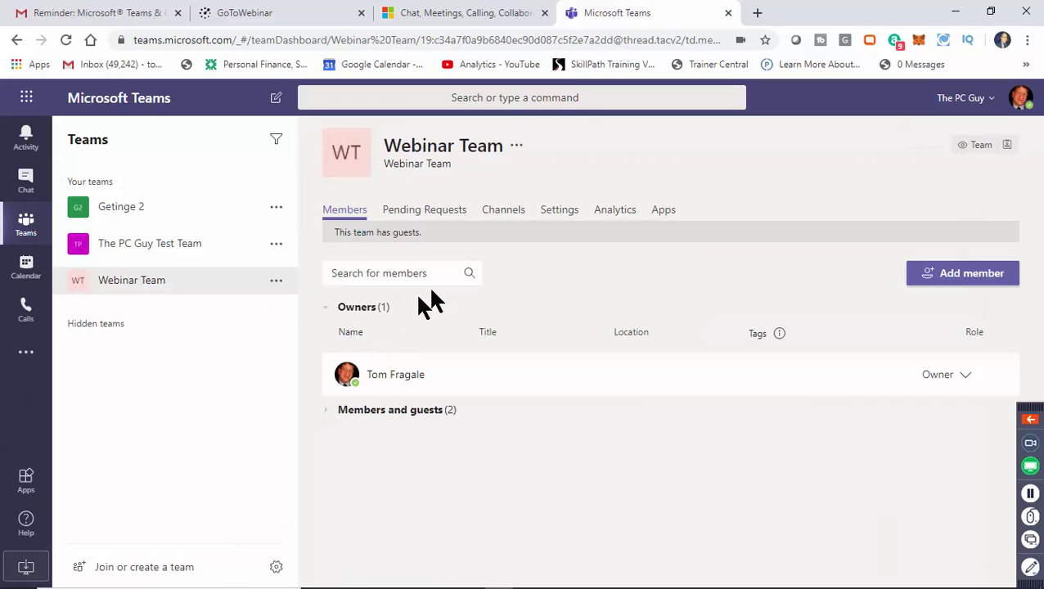
left_click(573, 215)
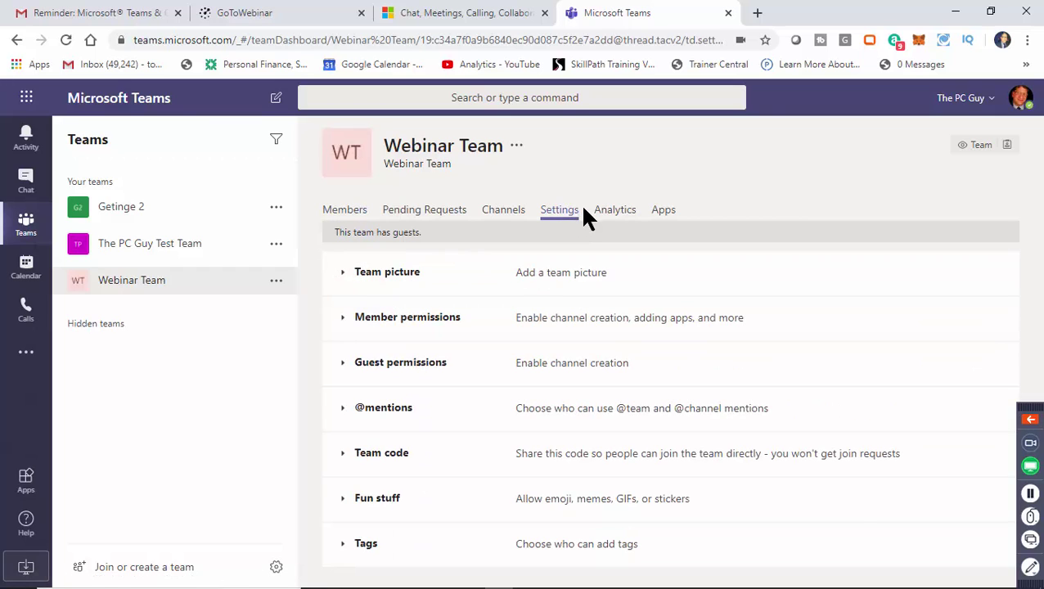
Under Fun stuff, uncheck Enable Giphy and Enable stickers and memes.
left_click(345, 504)
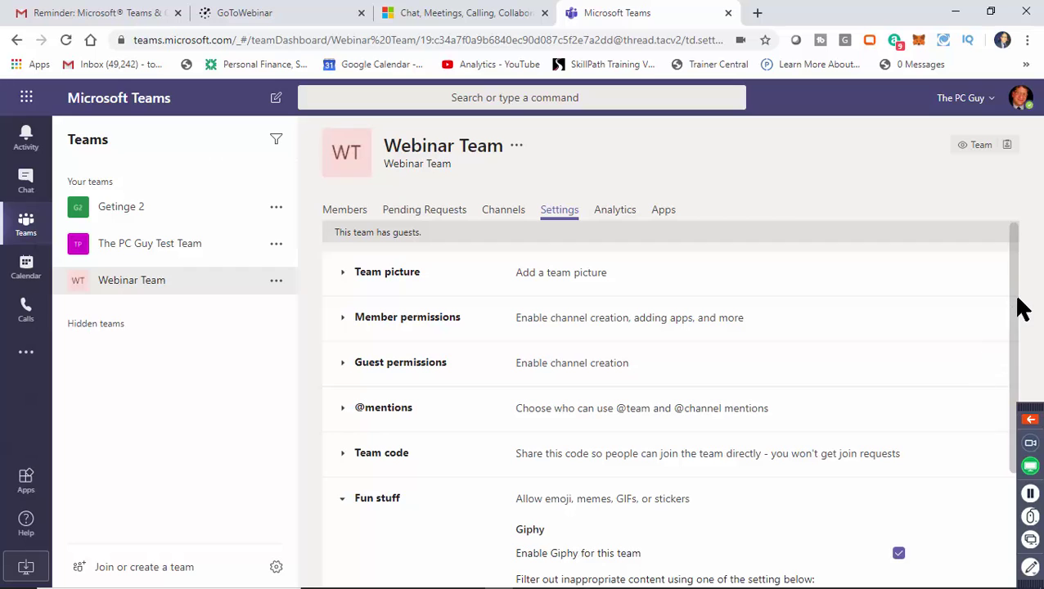
scroll(1015, 334, "down", 1)
scroll(1015, 334, "down", 3)
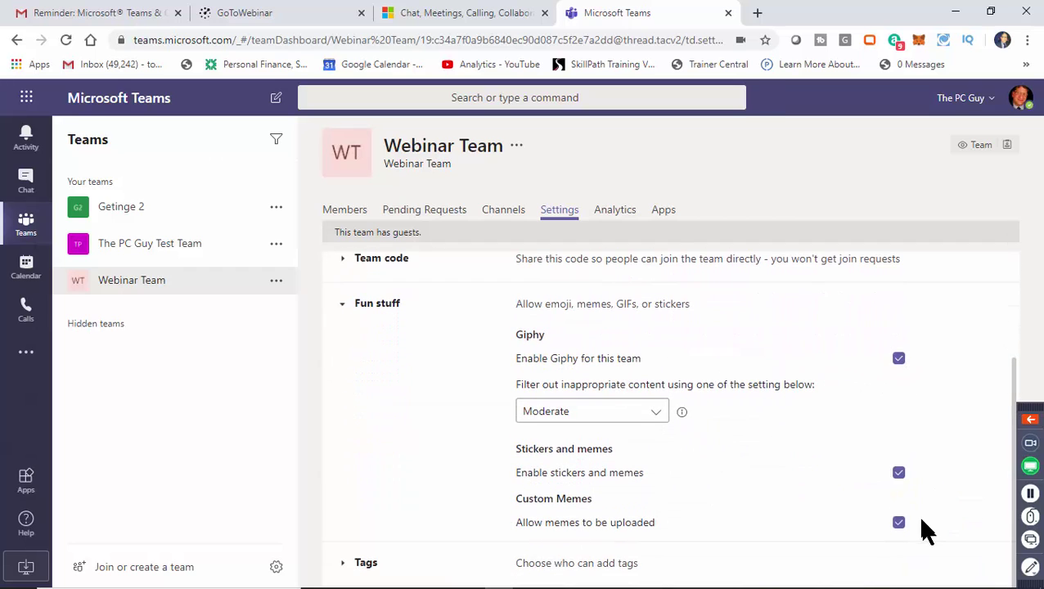
left_click(900, 361)
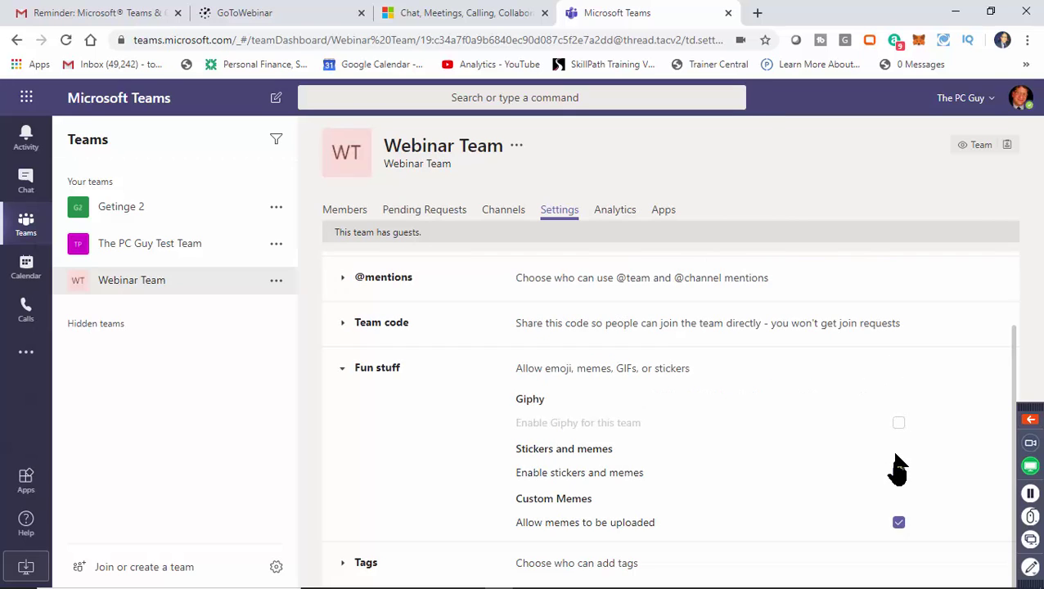
left_click(898, 471)
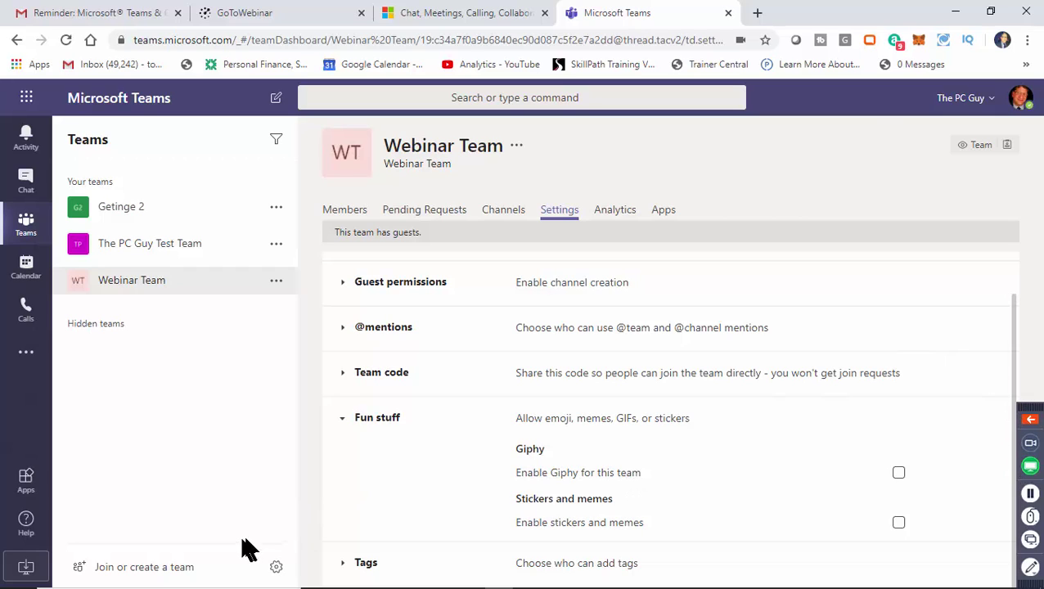
left_click(124, 287)
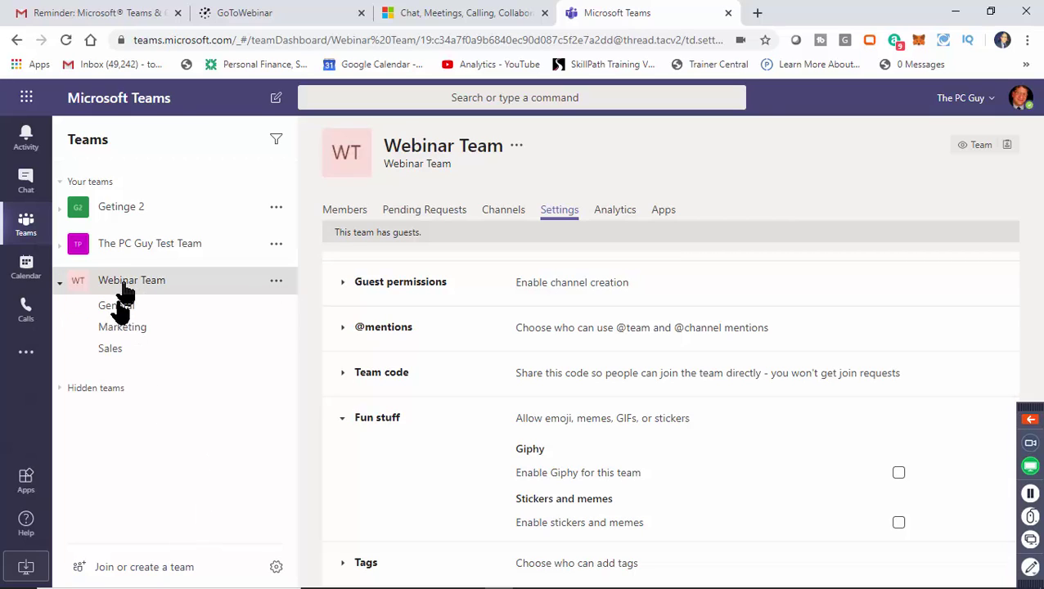
View the Webinar Team's General, then Marketing channel posts with the Subtotals Excel link.
left_click(115, 310)
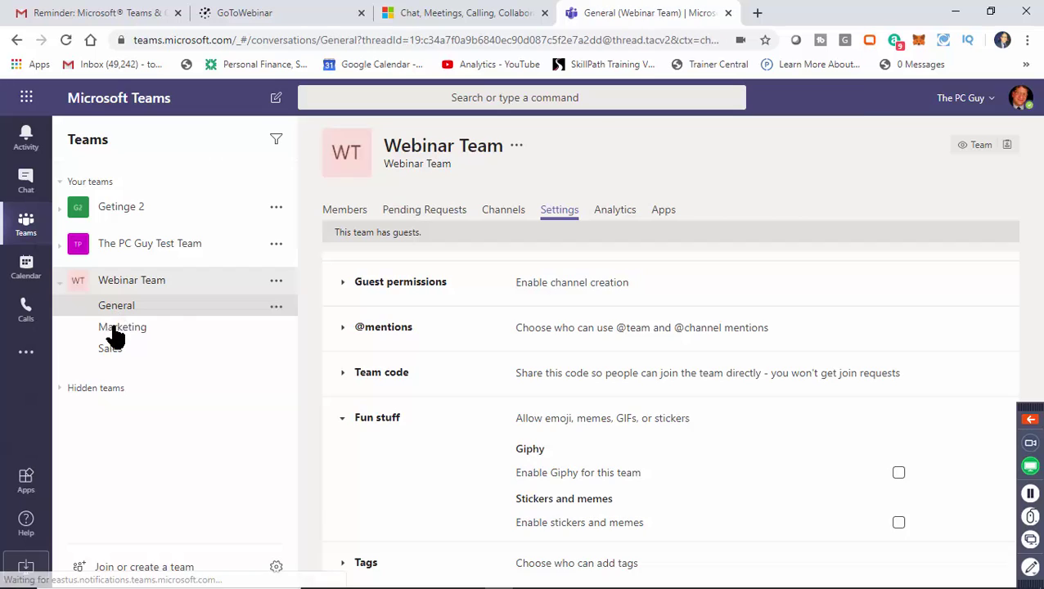
left_click(111, 328)
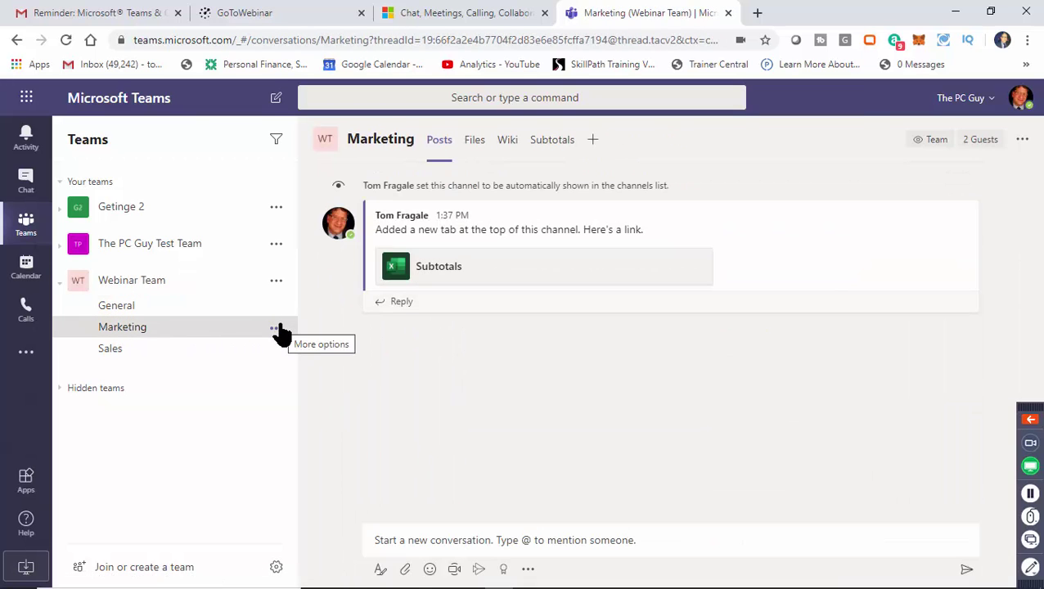
left_click(279, 329)
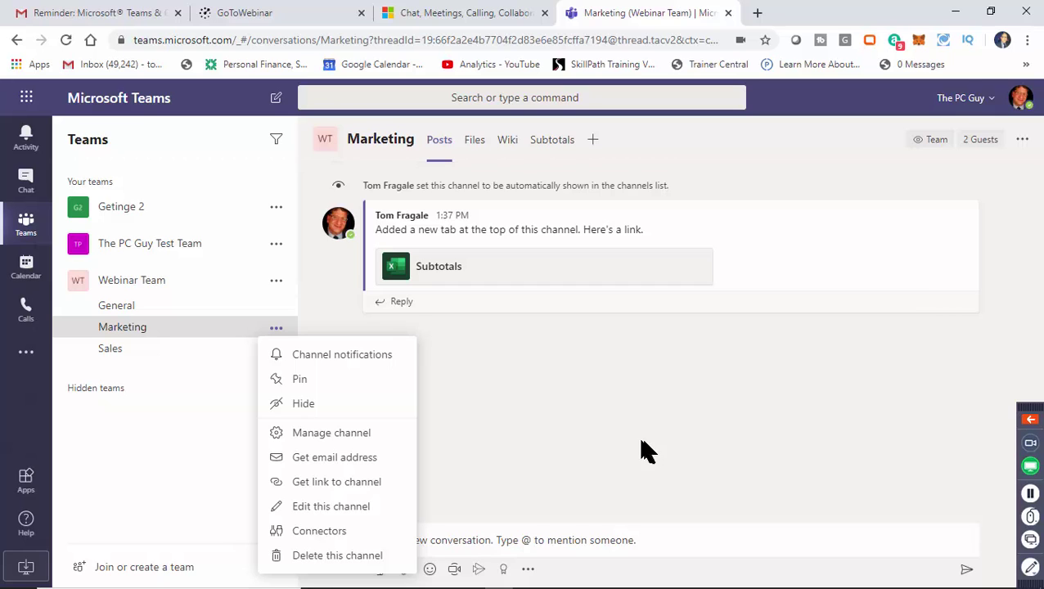
left_click(548, 448)
mouse_move(412, 580)
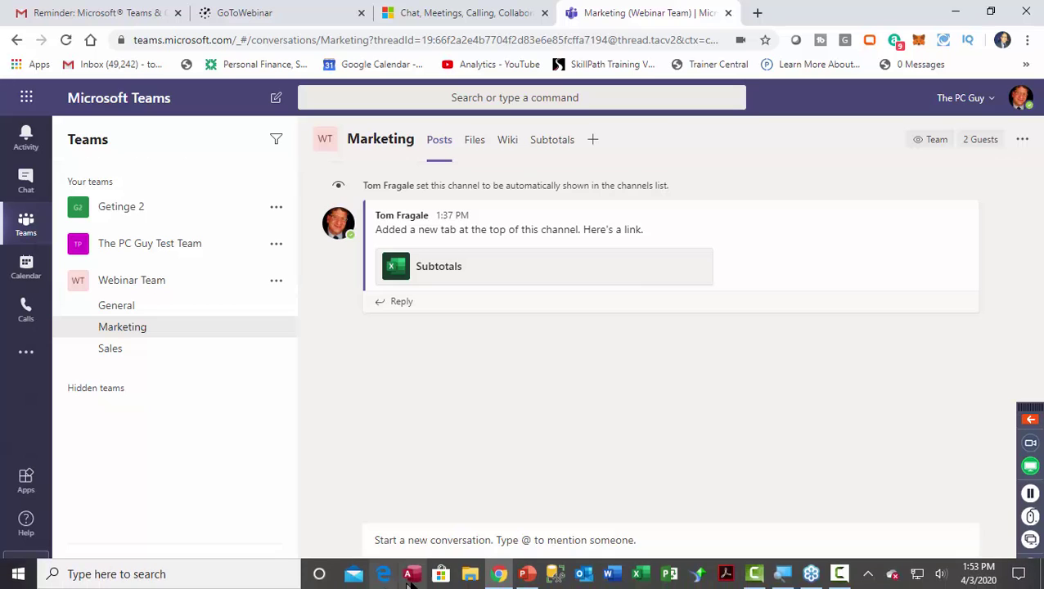
left_click(527, 574)
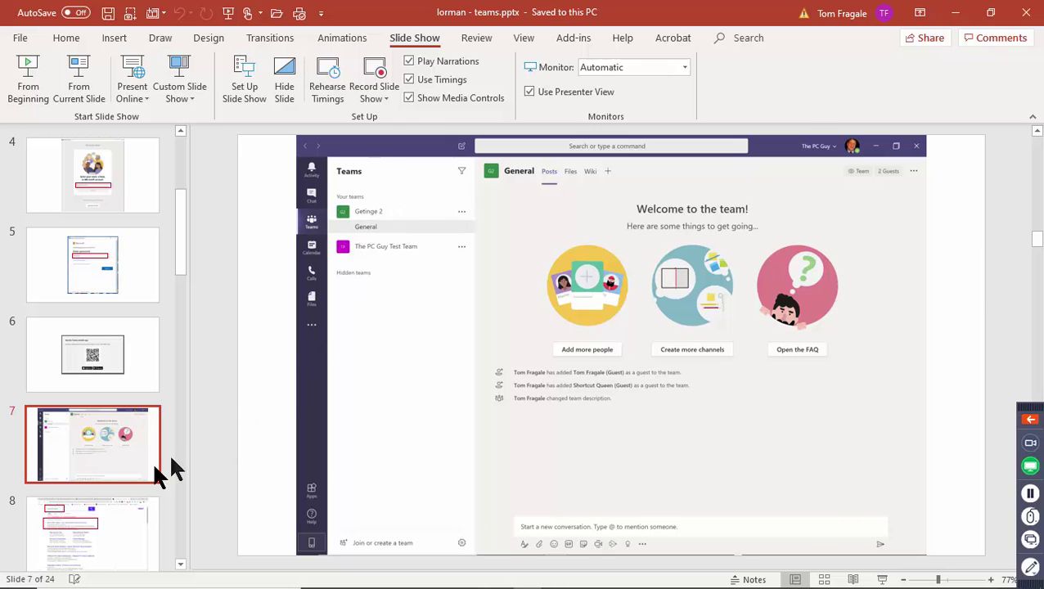
Advance the lorman - teams deck through slides 8 and 9 to slide 10, the Teams Activity feed.
left_click(73, 509)
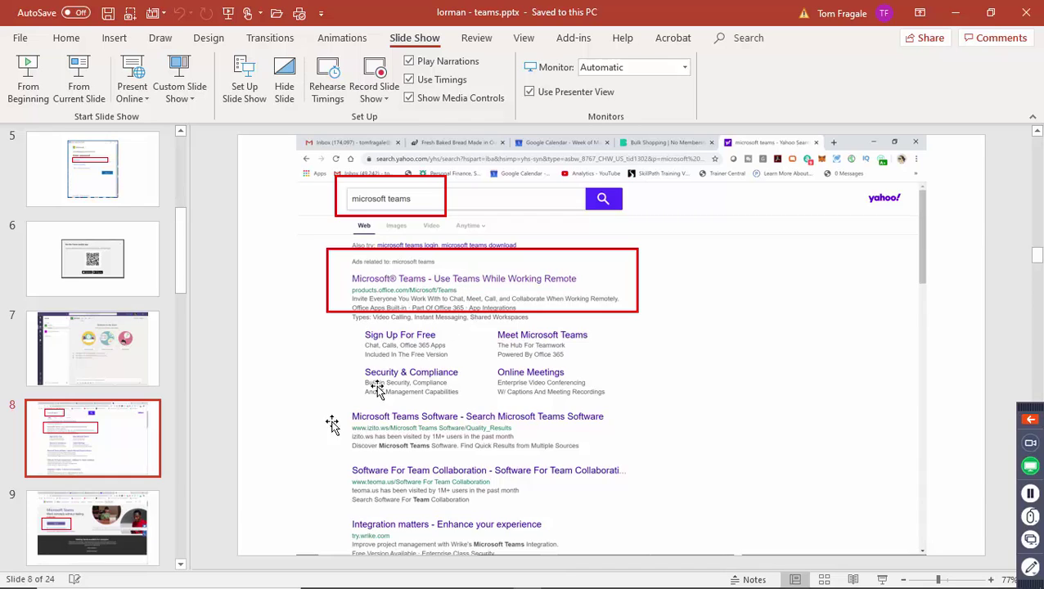
left_click(115, 534)
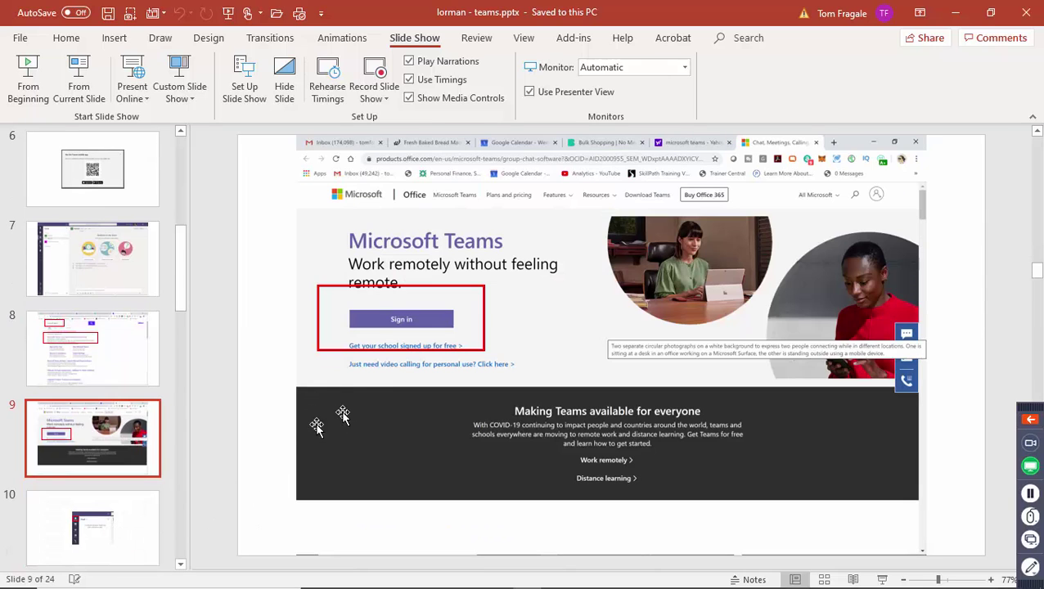
left_click(141, 505)
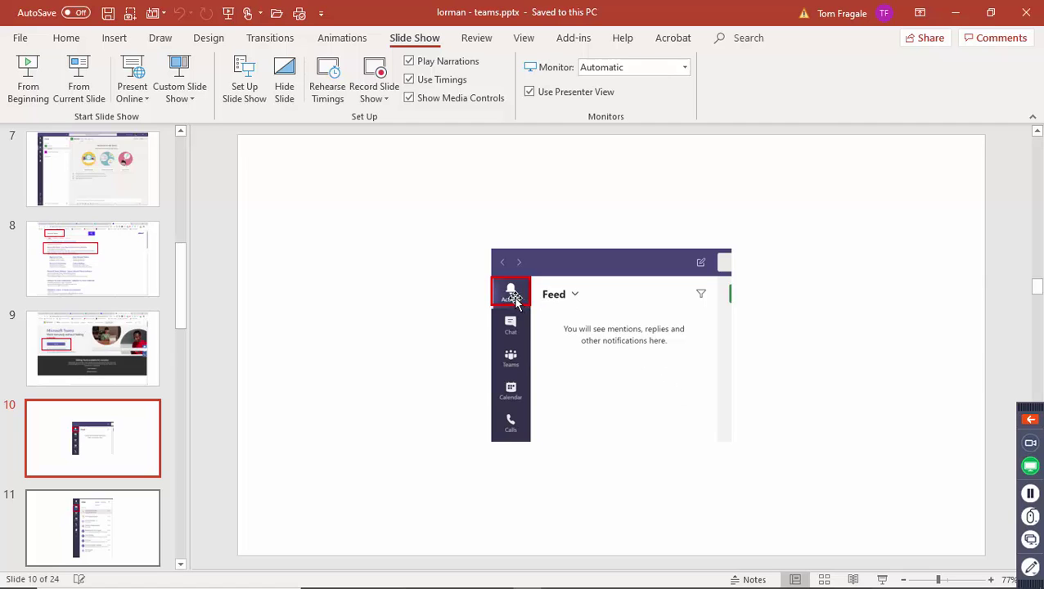
mouse_move(594, 583)
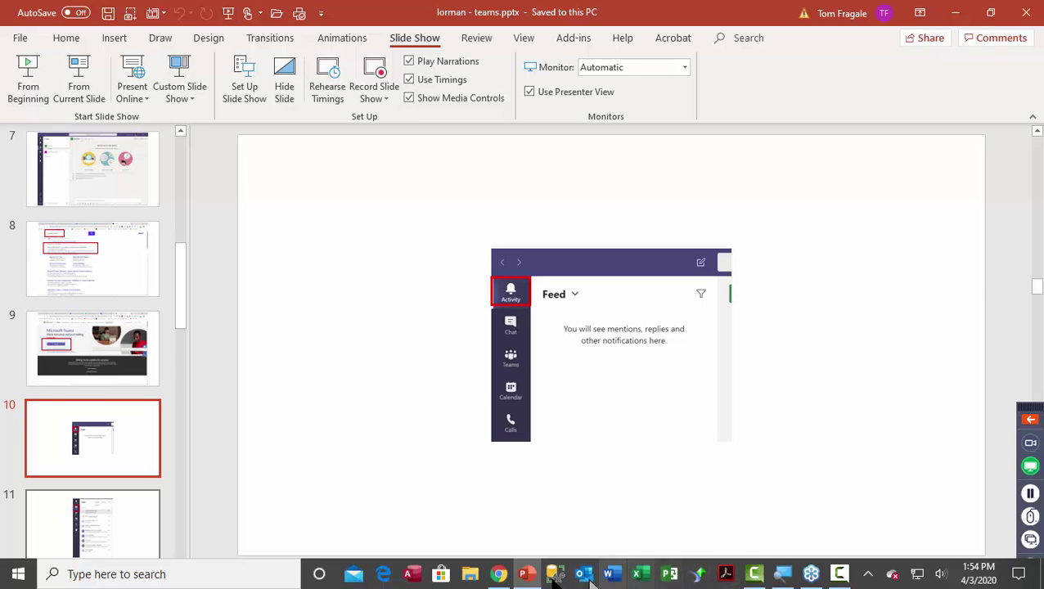
Switch the Teams Activity feed to the My Activity view.
left_click(497, 576)
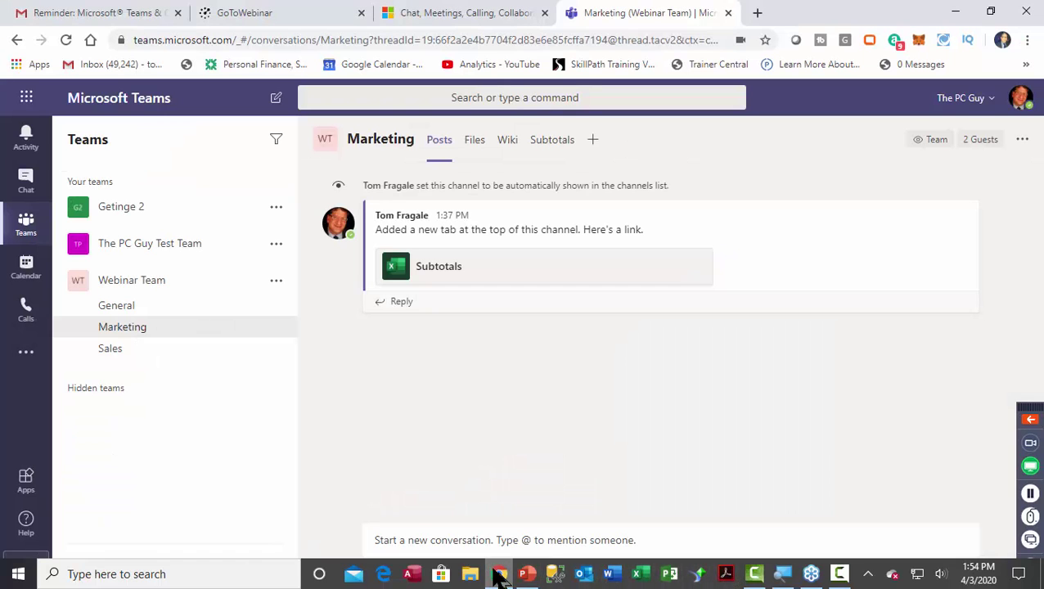
left_click(26, 139)
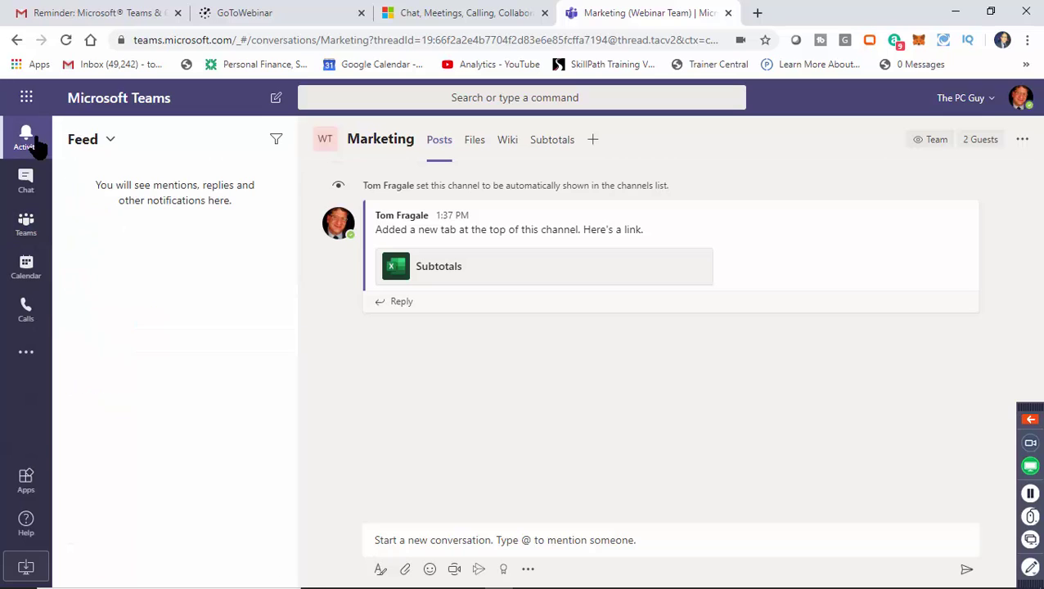
left_click(95, 147)
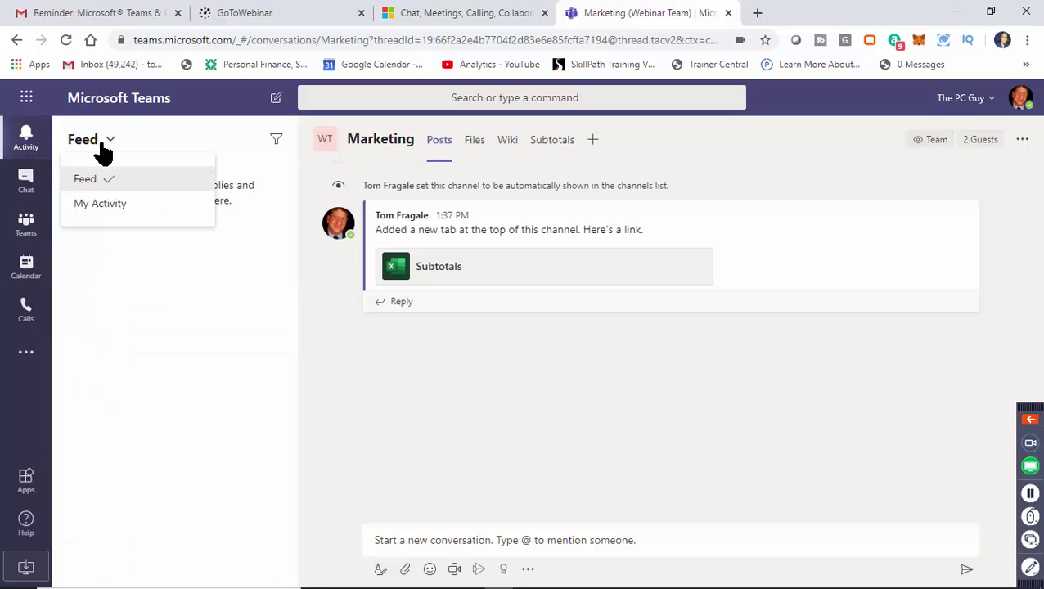
left_click(104, 205)
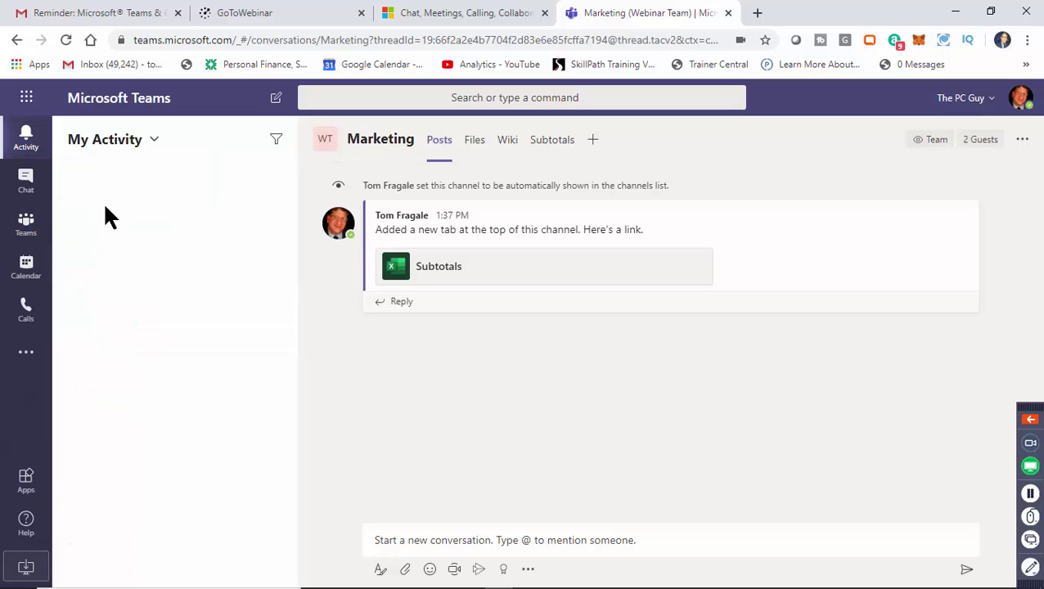
left_click(149, 144)
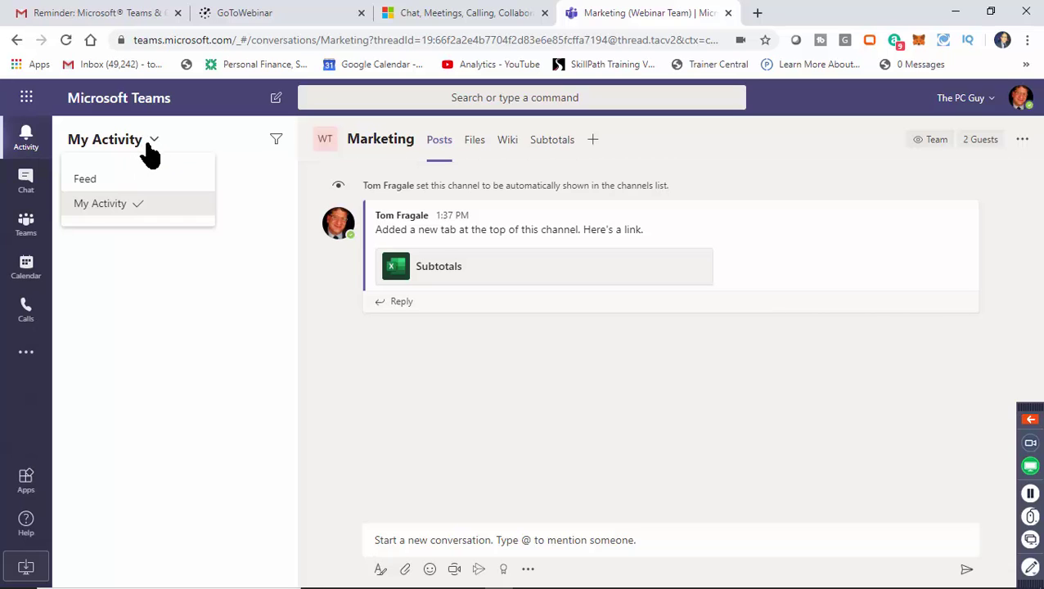
left_click(153, 204)
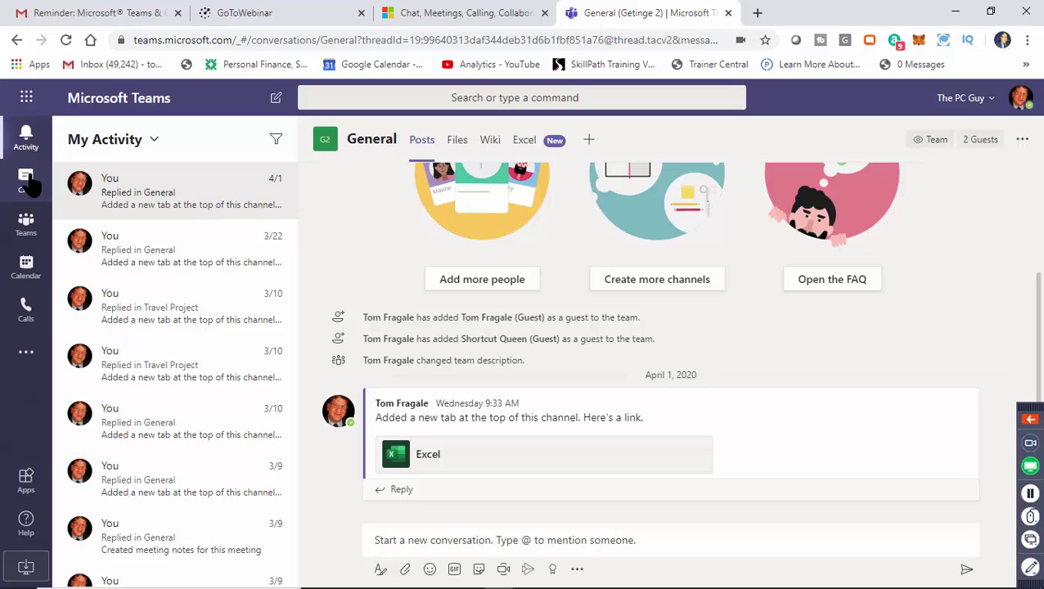
Open the meeting chat showing 1stQuarterSales.xlsx and the I GIVE UP sticker.
left_click(27, 181)
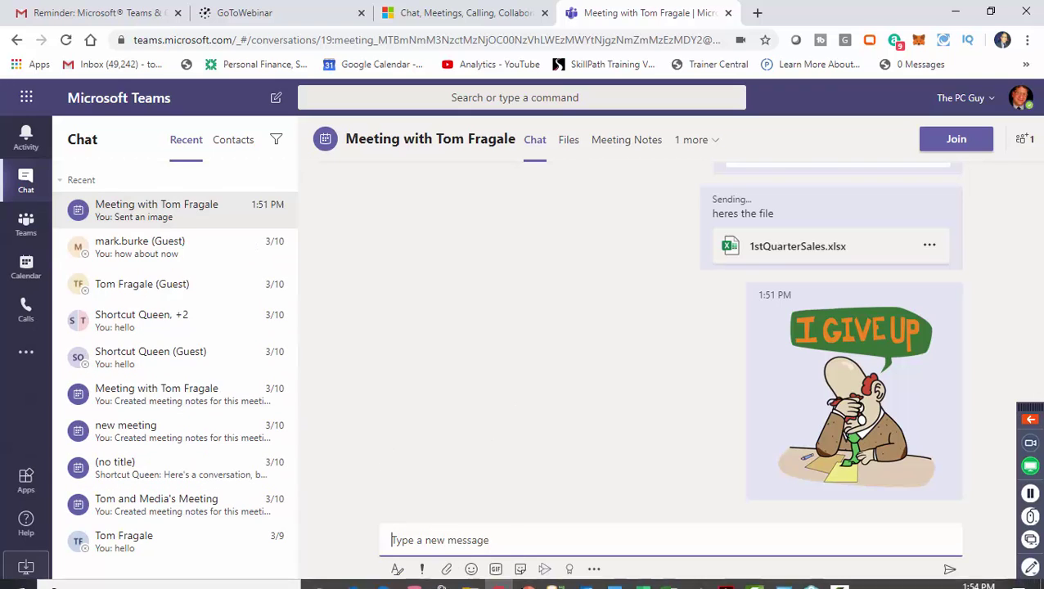
mouse_move(541, 583)
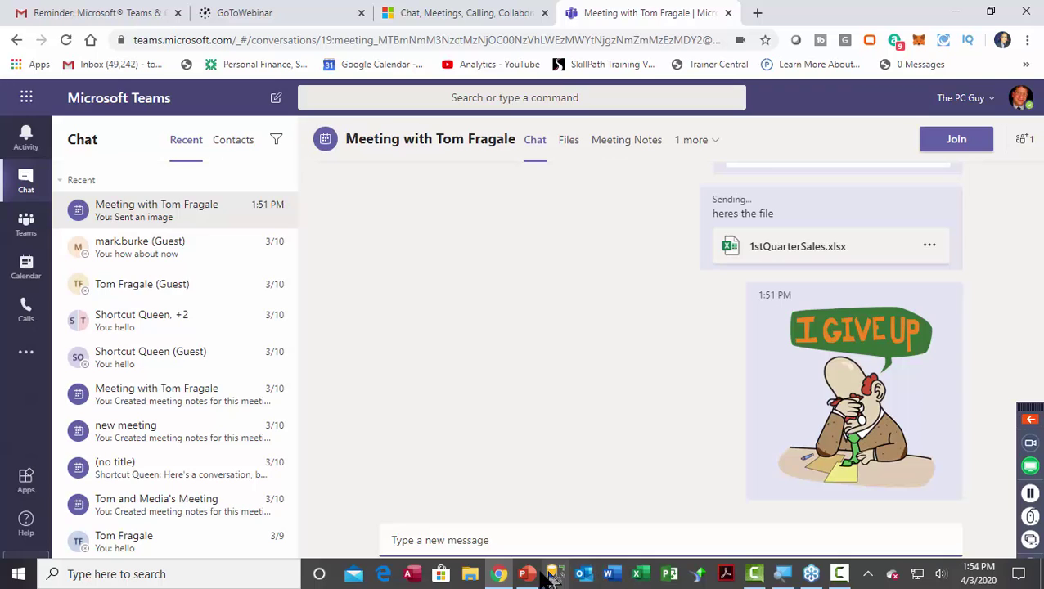
mouse_move(502, 571)
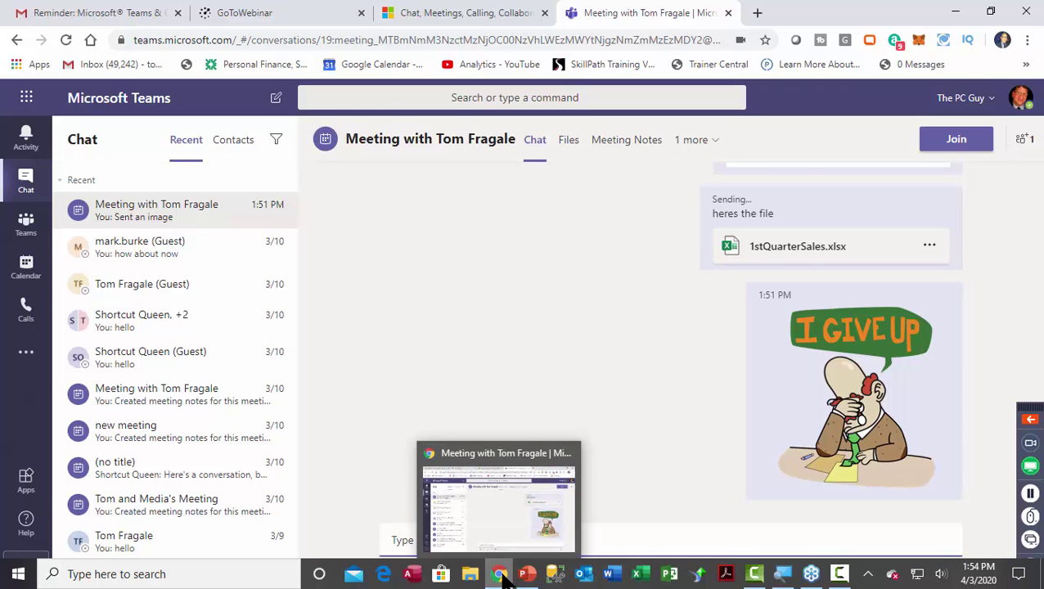
Step the deck through slides 11 and 12 to slide 13, the Teams Calendar screenshot.
left_click(528, 574)
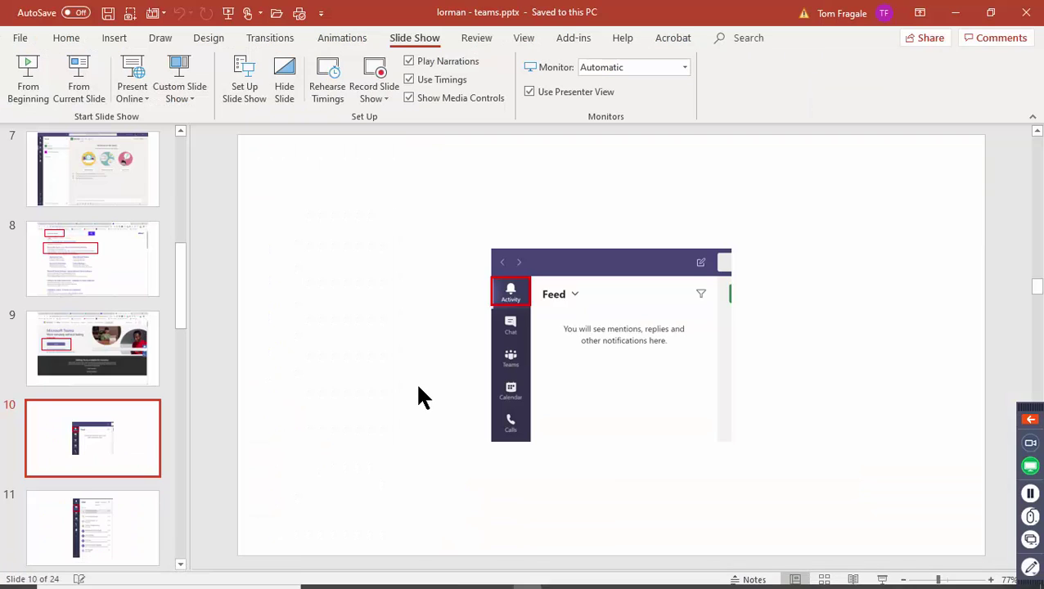
left_click(97, 520)
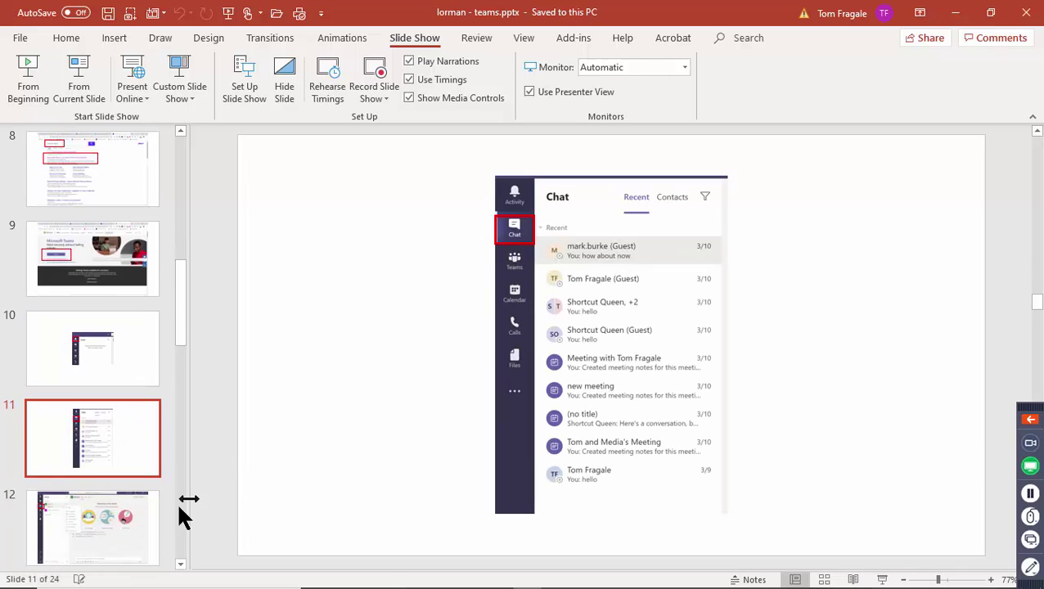
left_click(129, 516)
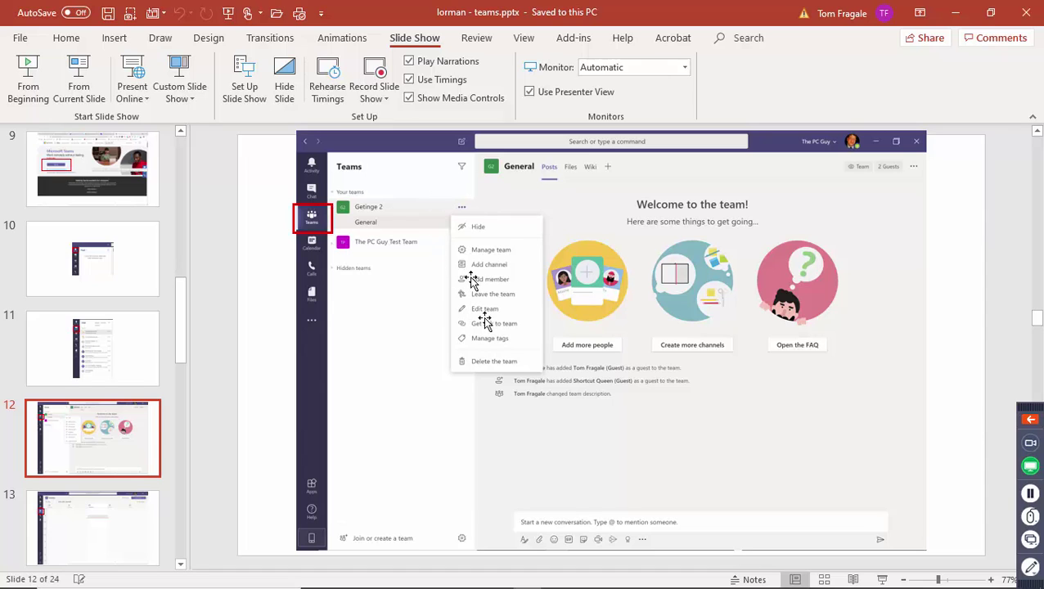
left_click(115, 556)
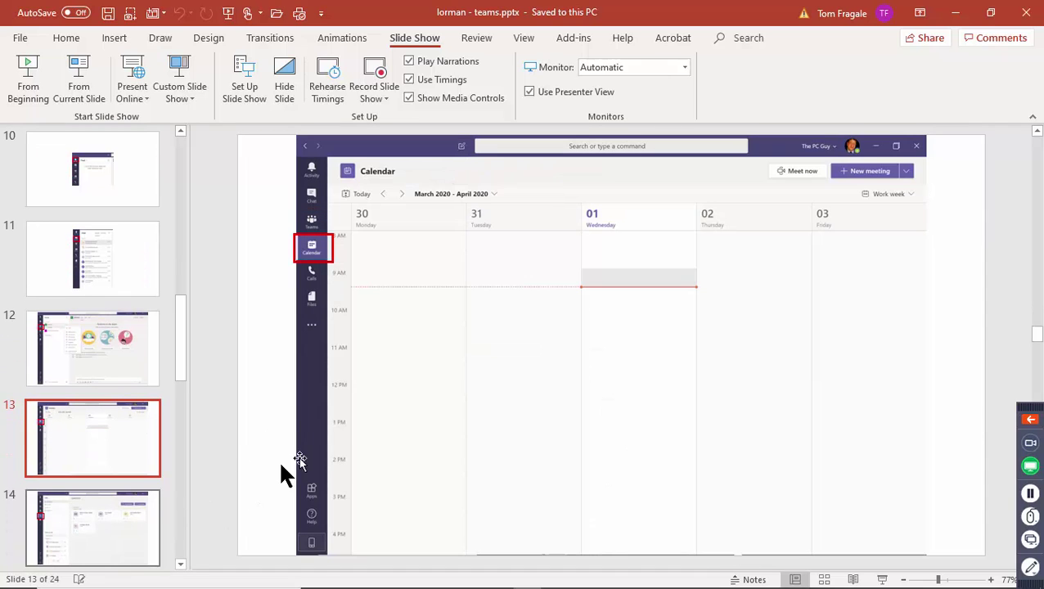
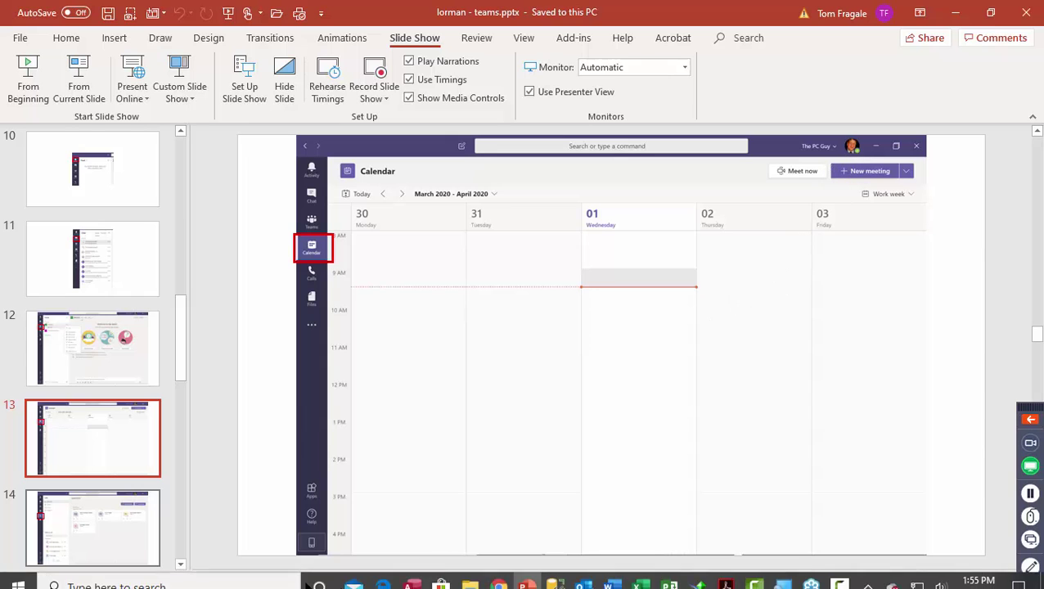
Flip between slide 14 (Teams Calls) and slide 15 (Teams Files), ending on slide 15.
left_click(137, 554)
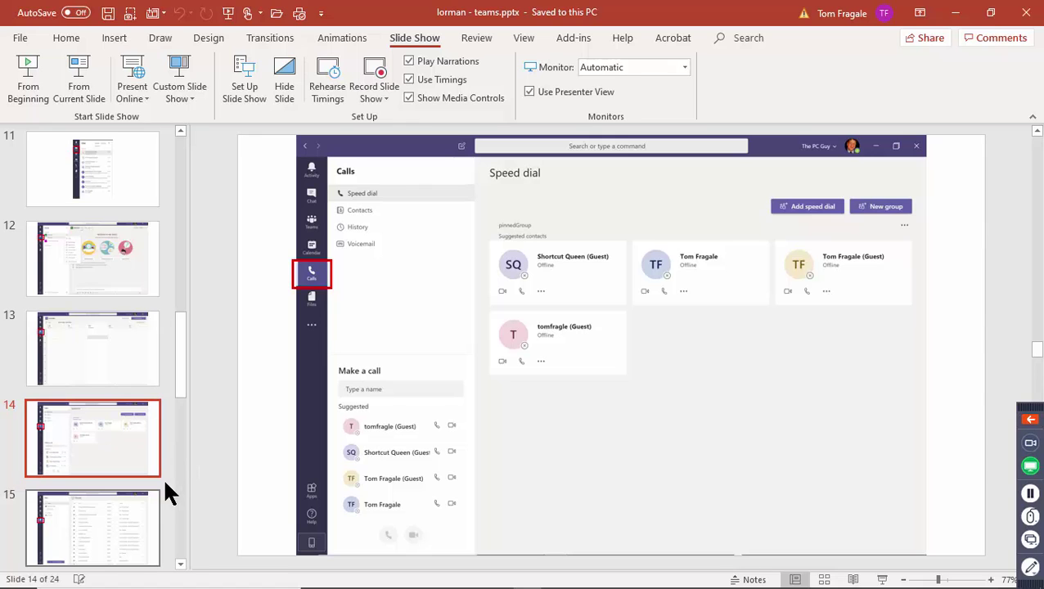
left_click(86, 537)
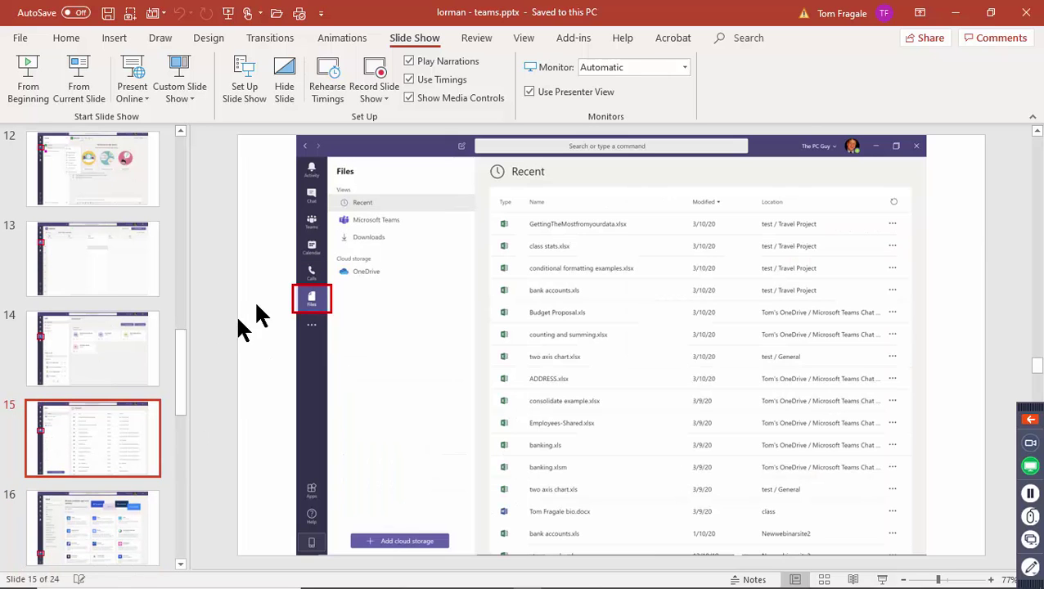
left_click(113, 360)
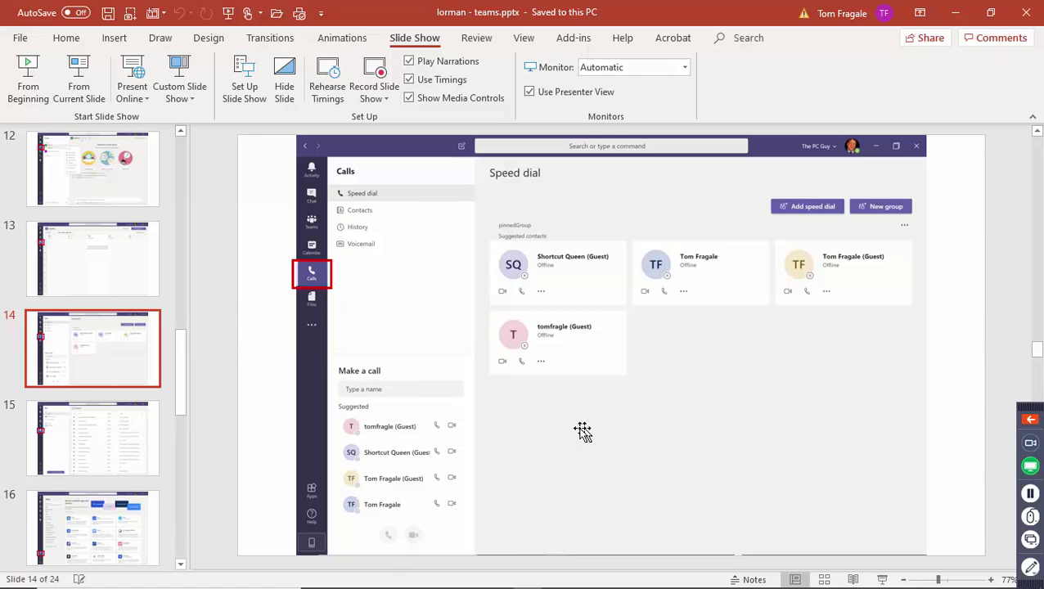
left_click(111, 450)
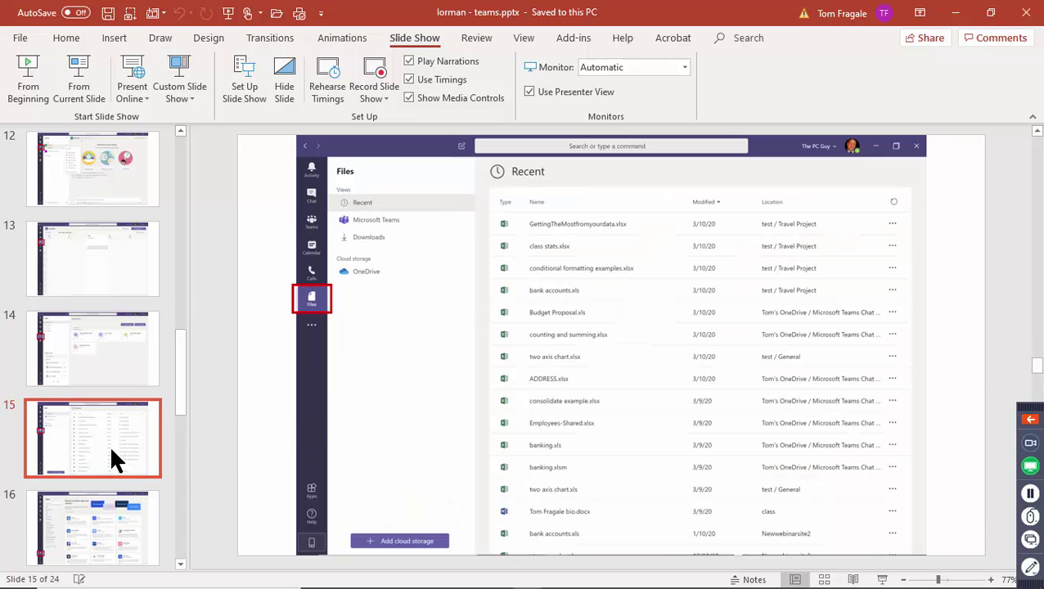
In Teams in Chrome, open the Getinge 2 General channel's Files tab.
mouse_move(530, 583)
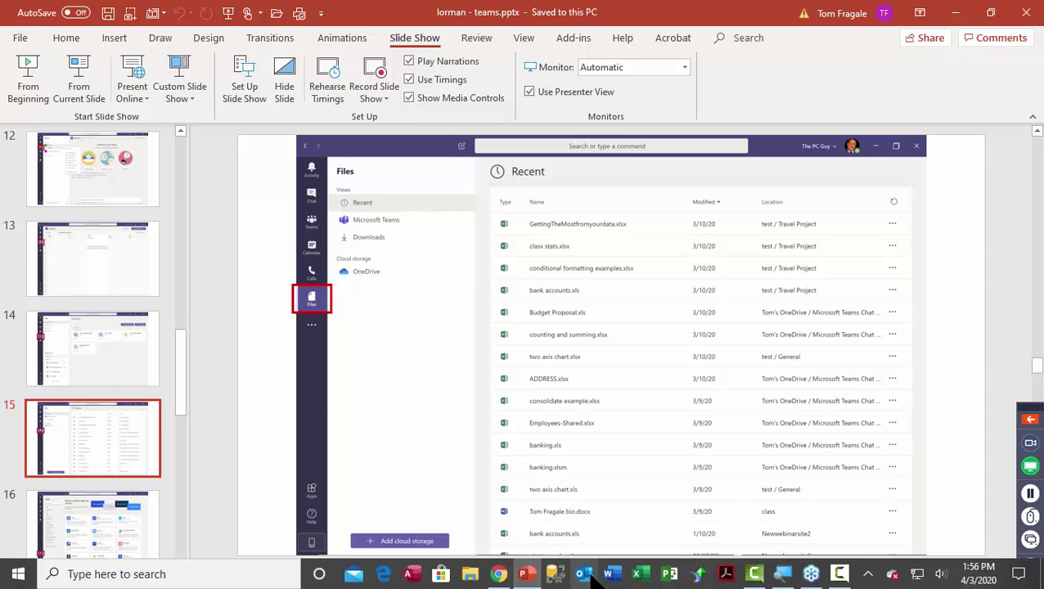
left_click(499, 574)
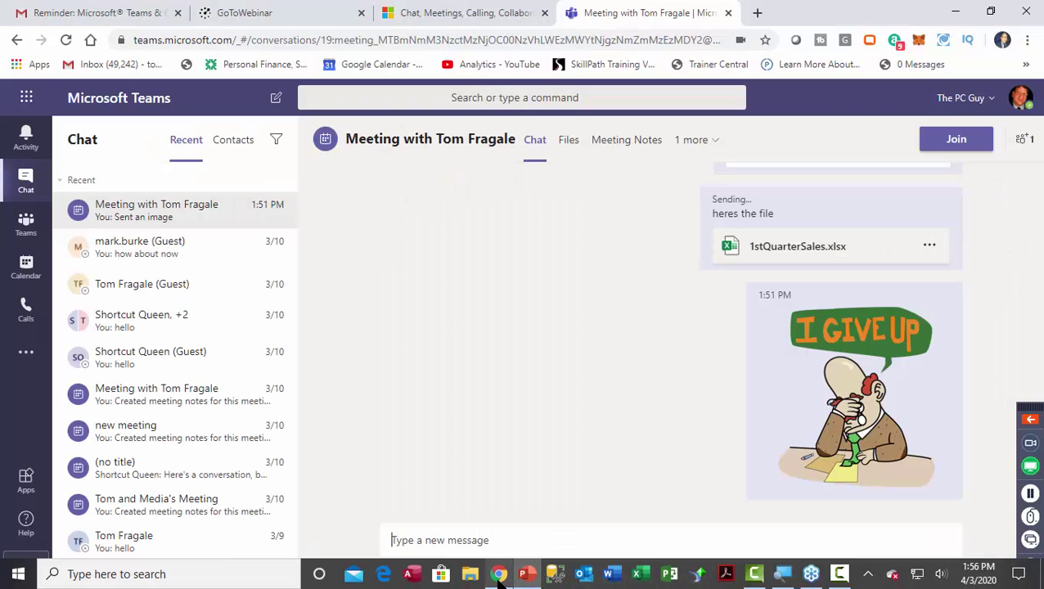
left_click(25, 222)
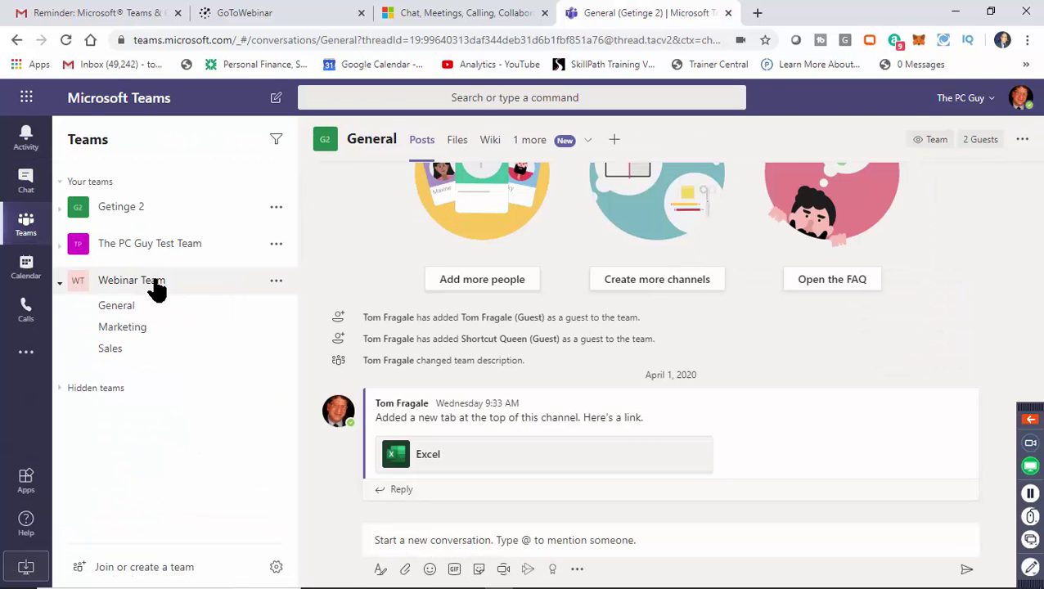
left_click(157, 291)
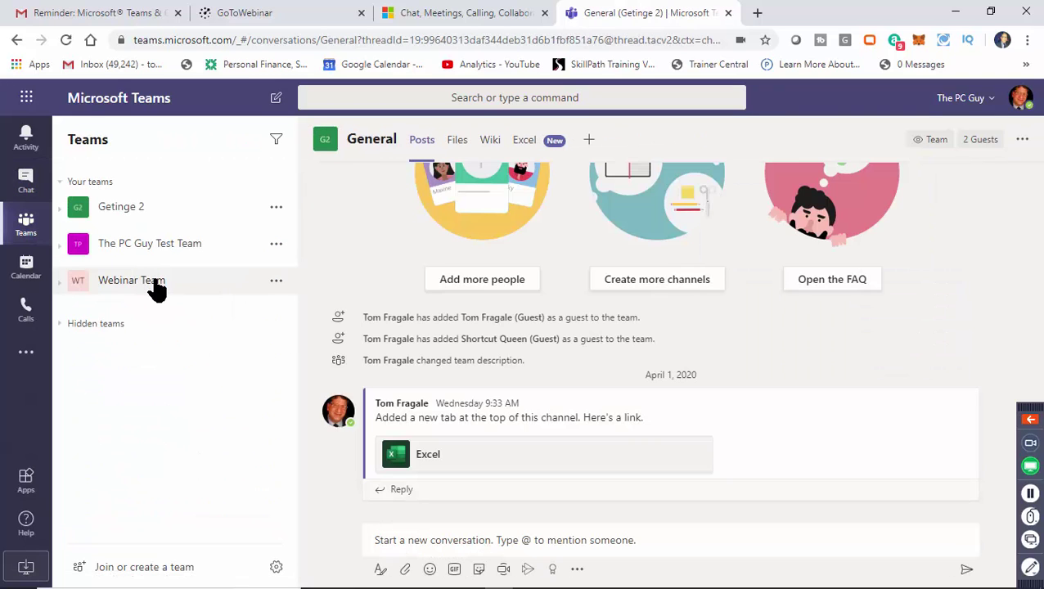
left_click(461, 144)
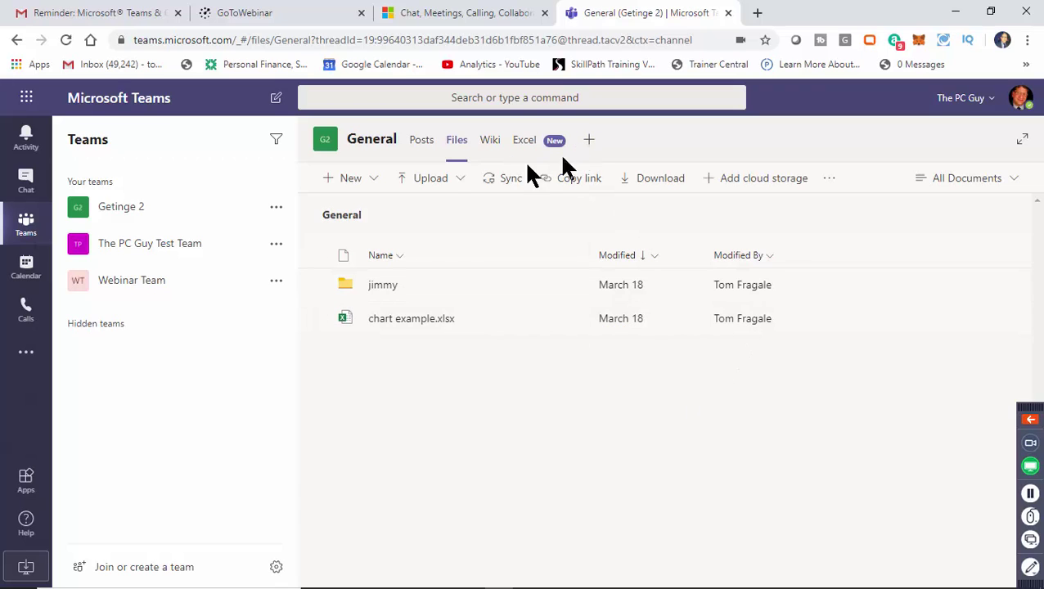
Upload 776620217 - Attendee Report.csv from Downloads to the channel's files.
left_click(458, 184)
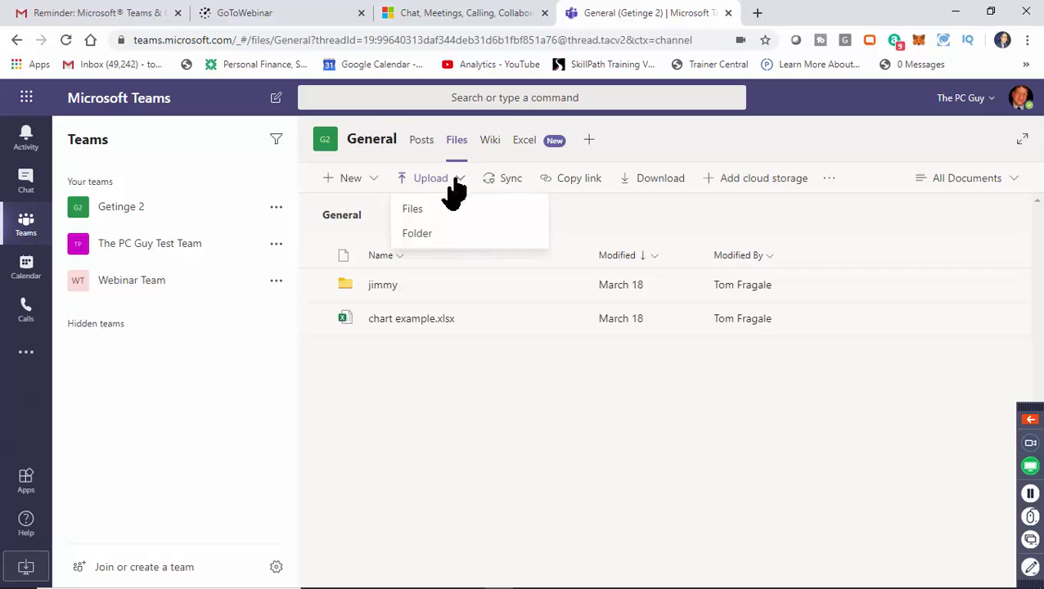
left_click(419, 210)
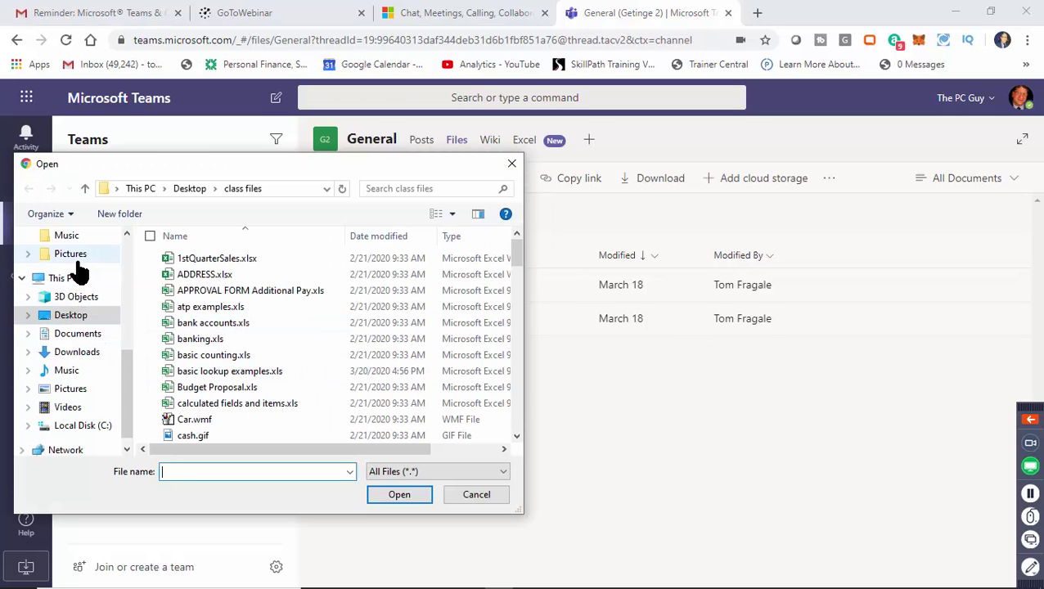
left_click(77, 352)
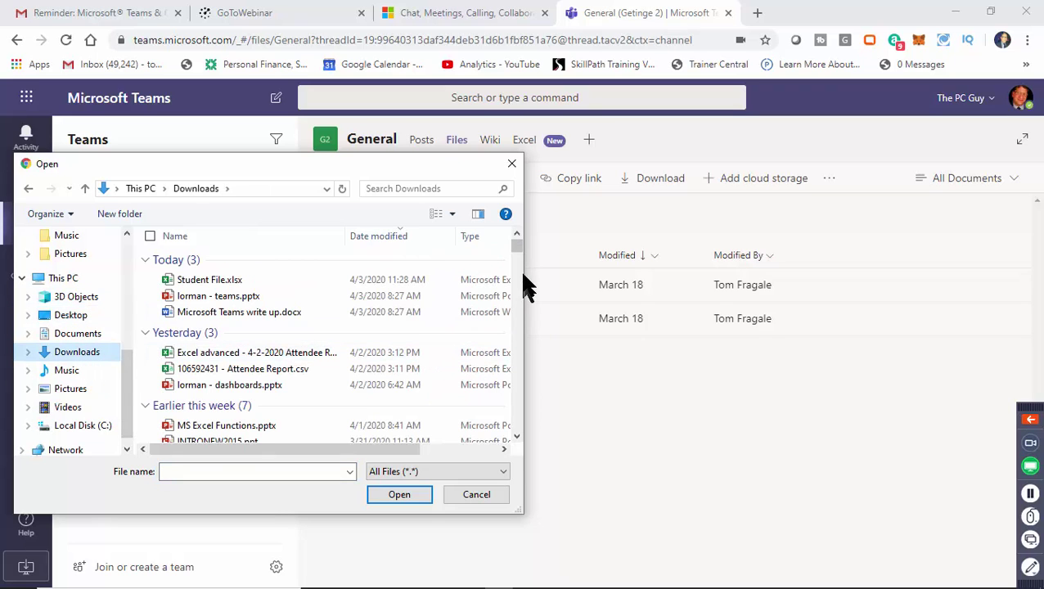
scroll(520, 248, "down", 3)
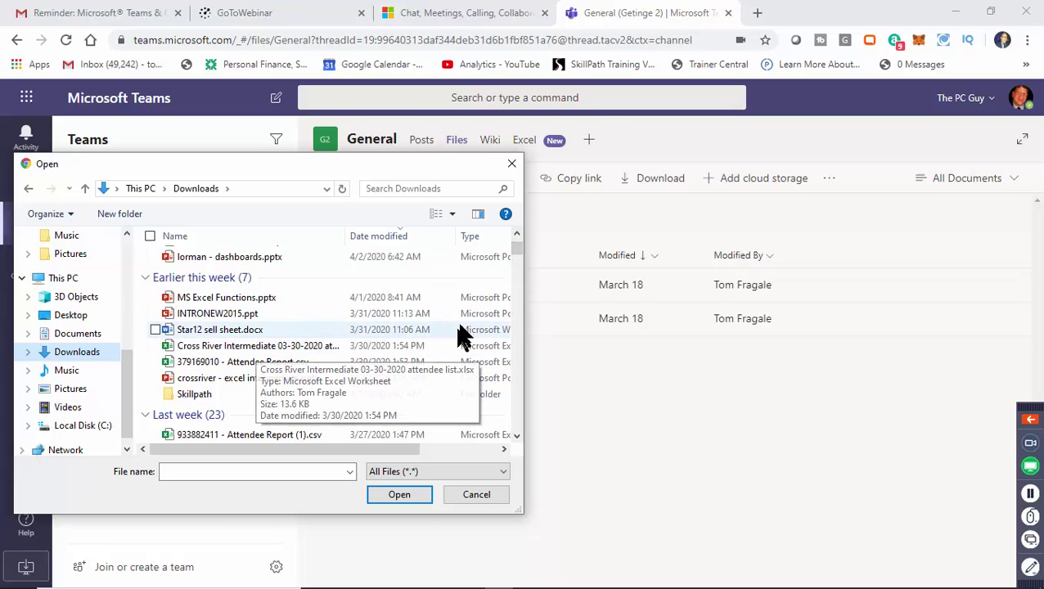
left_click_drag(514, 248, 516, 260)
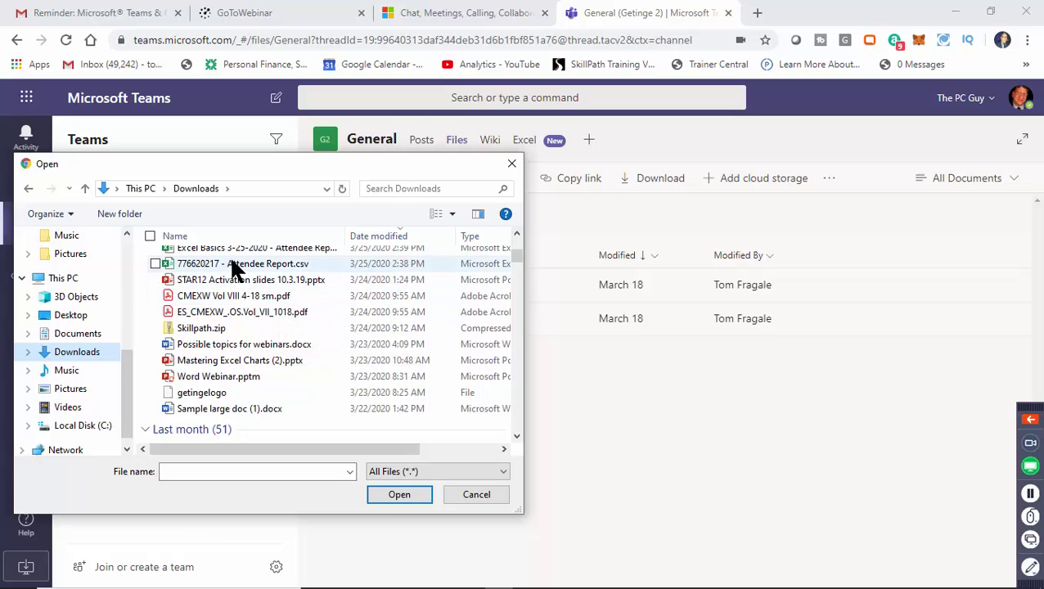
left_click(234, 251)
left_click(242, 267)
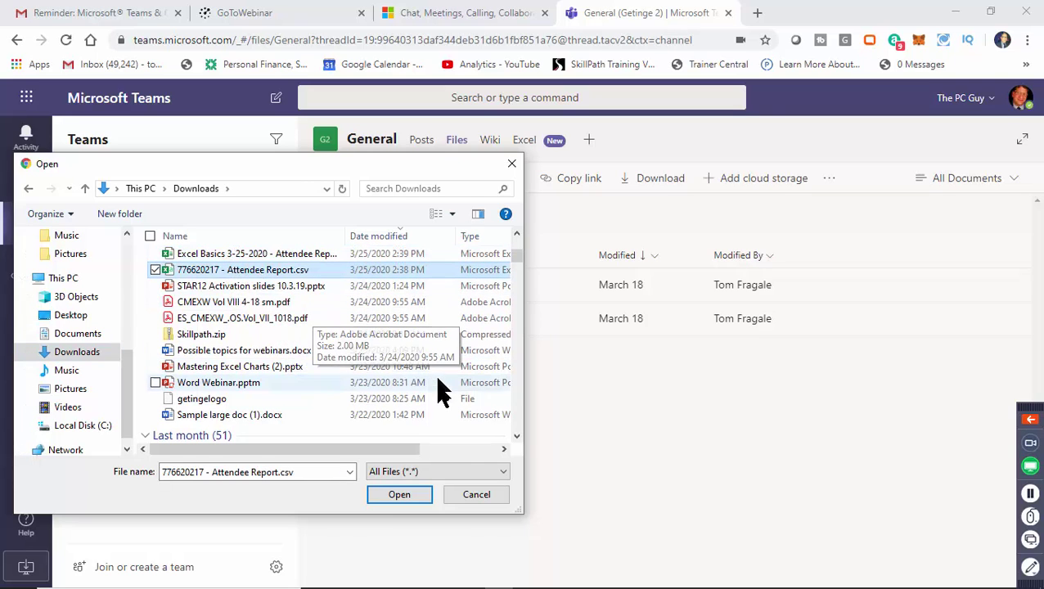
left_click(398, 495)
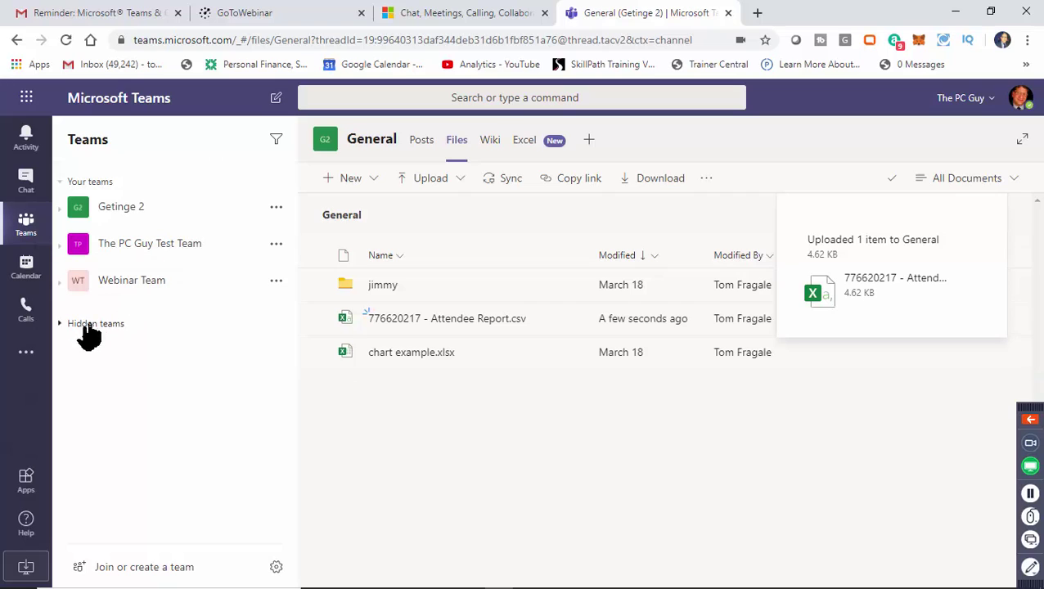
View 1stQuarterSales.xlsx from recent files, cancel an accidental cell move, and close it.
left_click(26, 360)
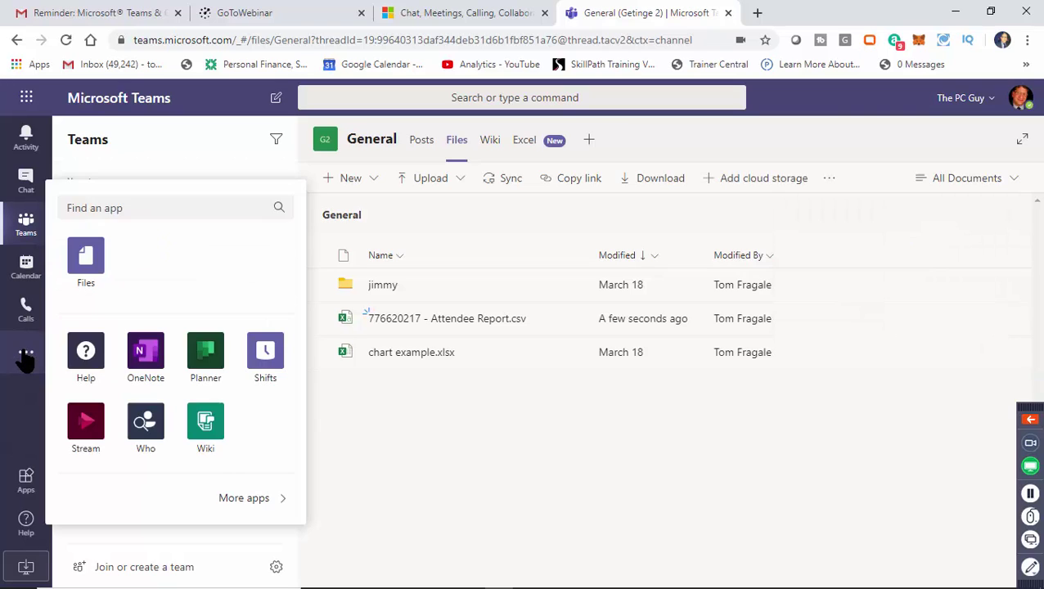
left_click(86, 266)
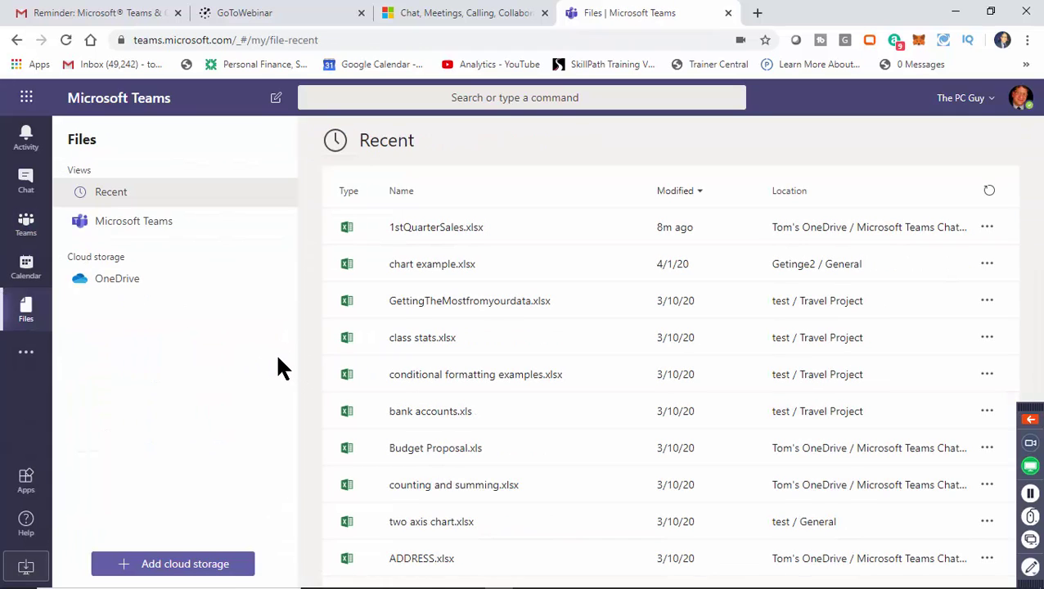
left_click(448, 233)
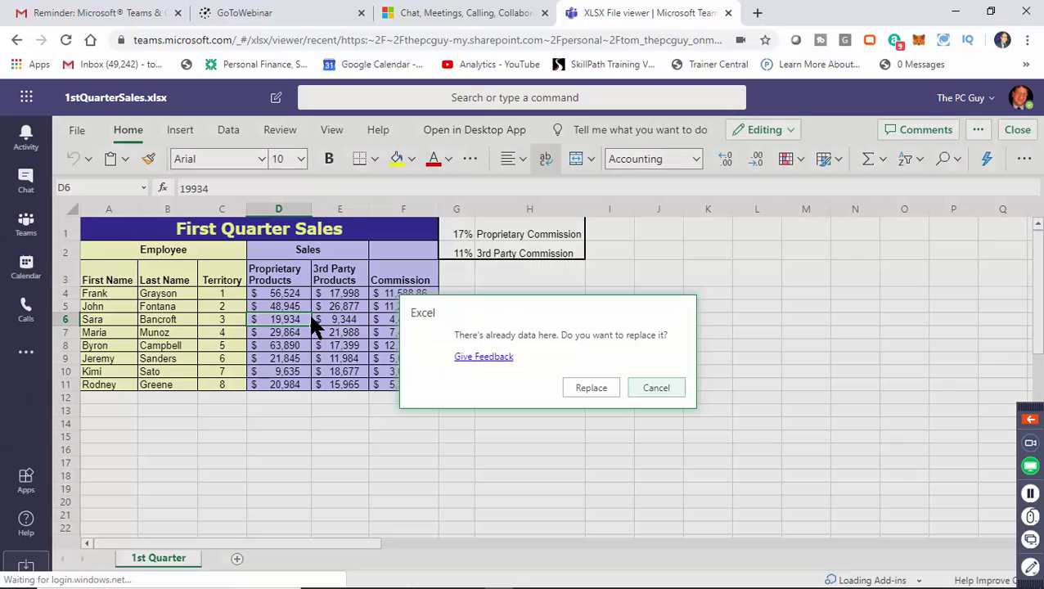
left_click_drag(313, 315, 310, 319)
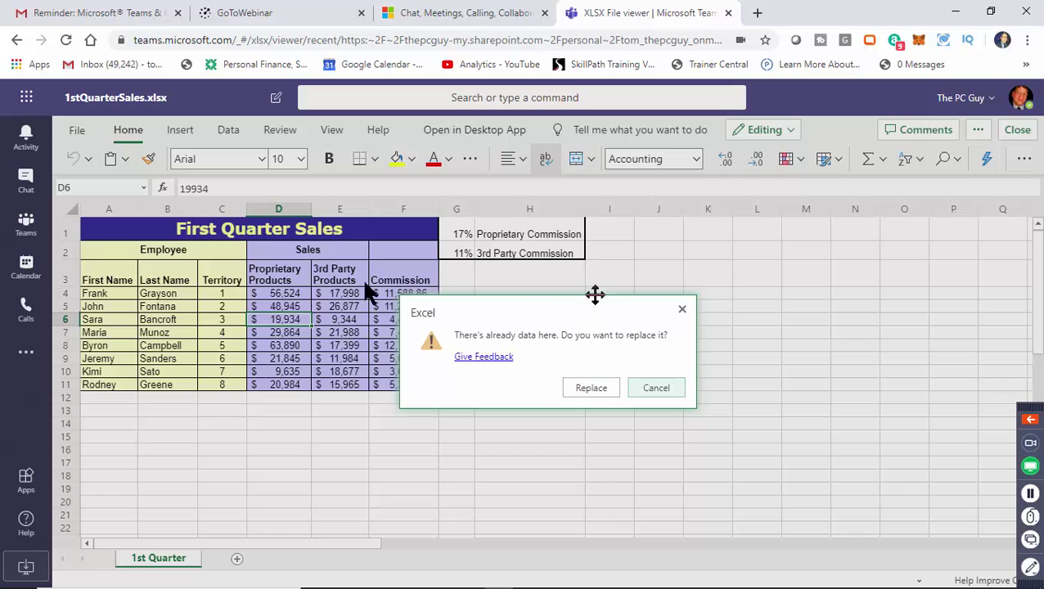
left_click(655, 388)
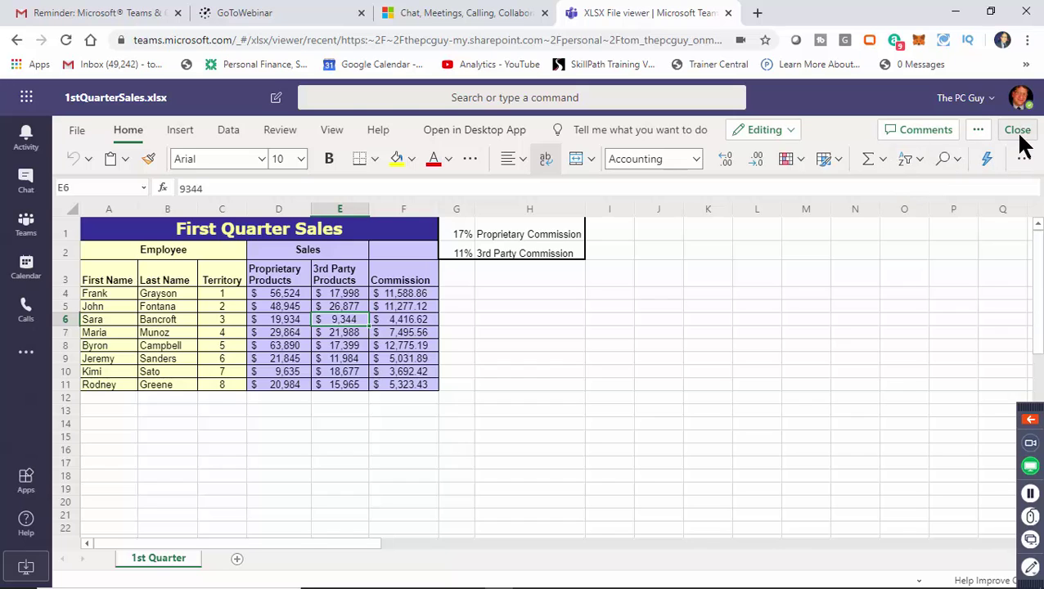
left_click(1018, 131)
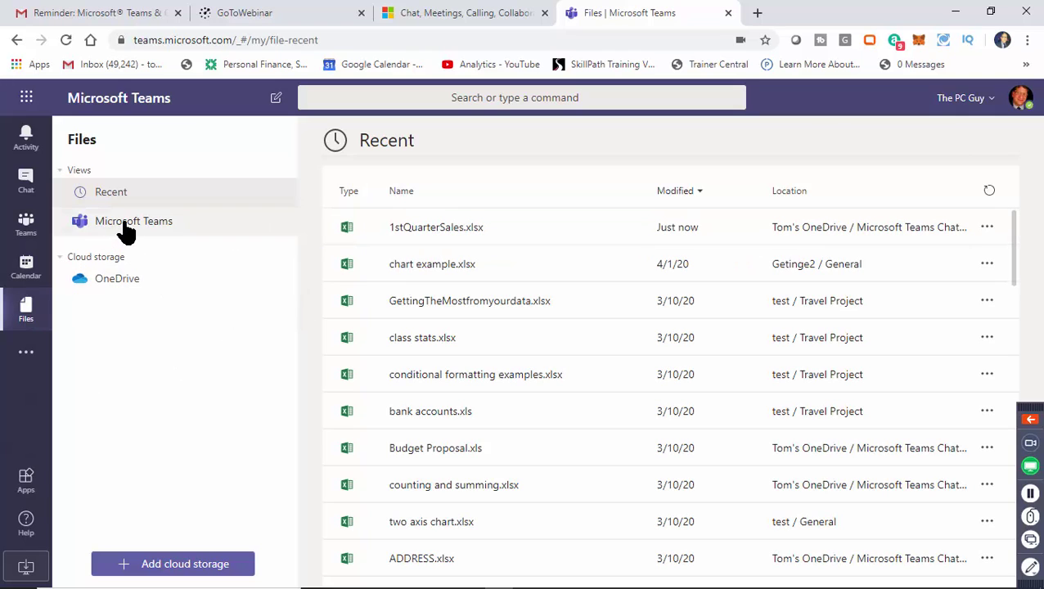
Expand the Webinar Team and open its Sales channel by way of Marketing.
left_click(26, 223)
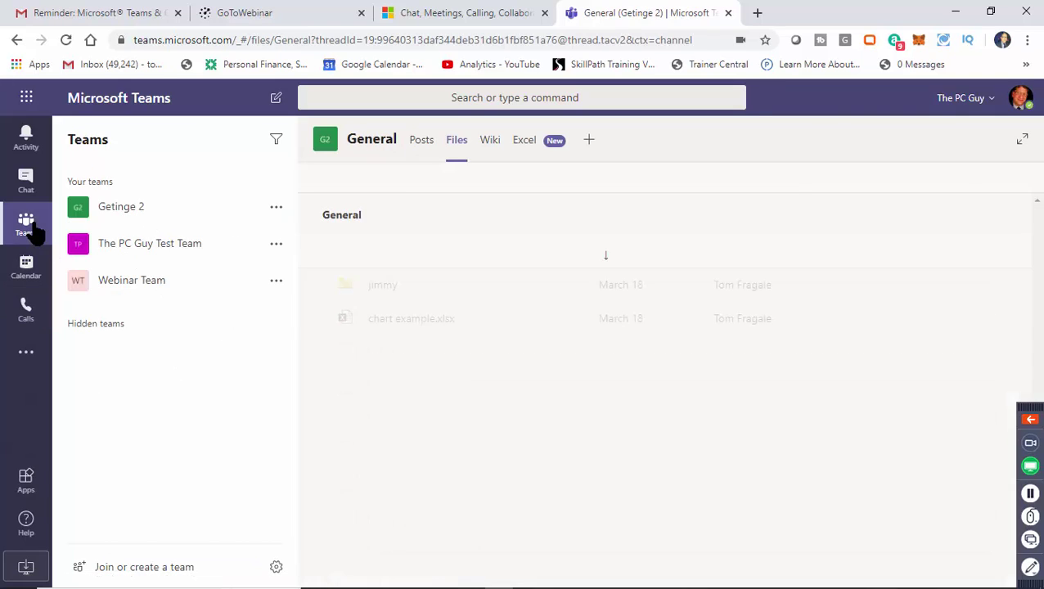
left_click(137, 281)
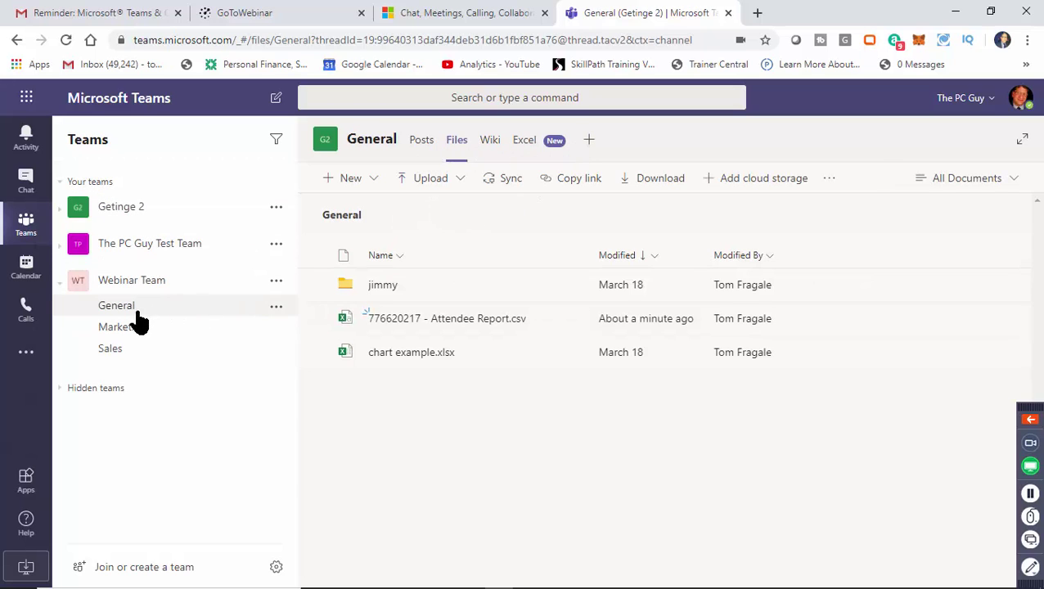
left_click(131, 329)
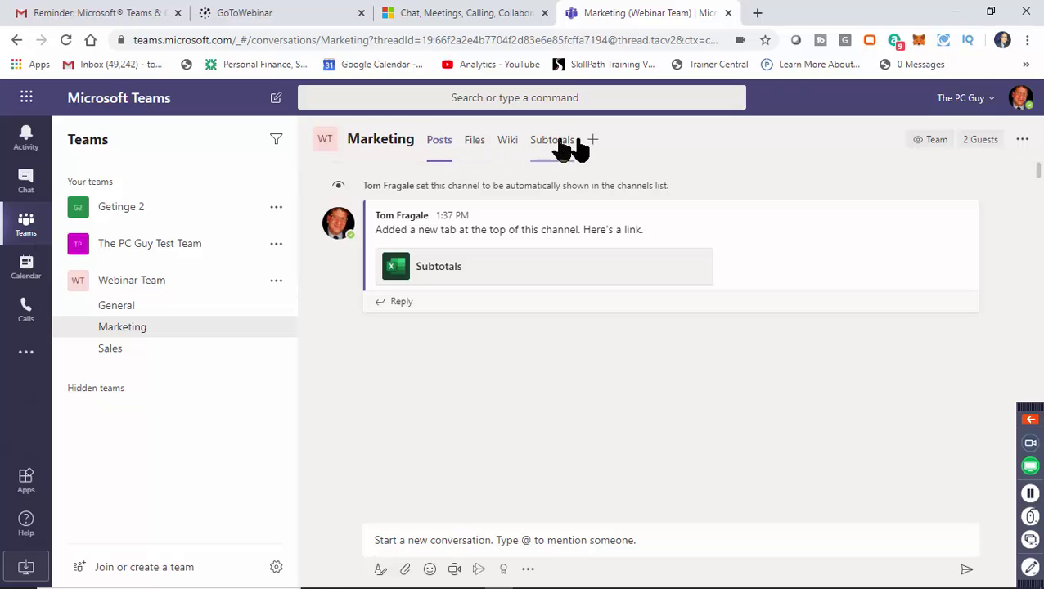
left_click(114, 353)
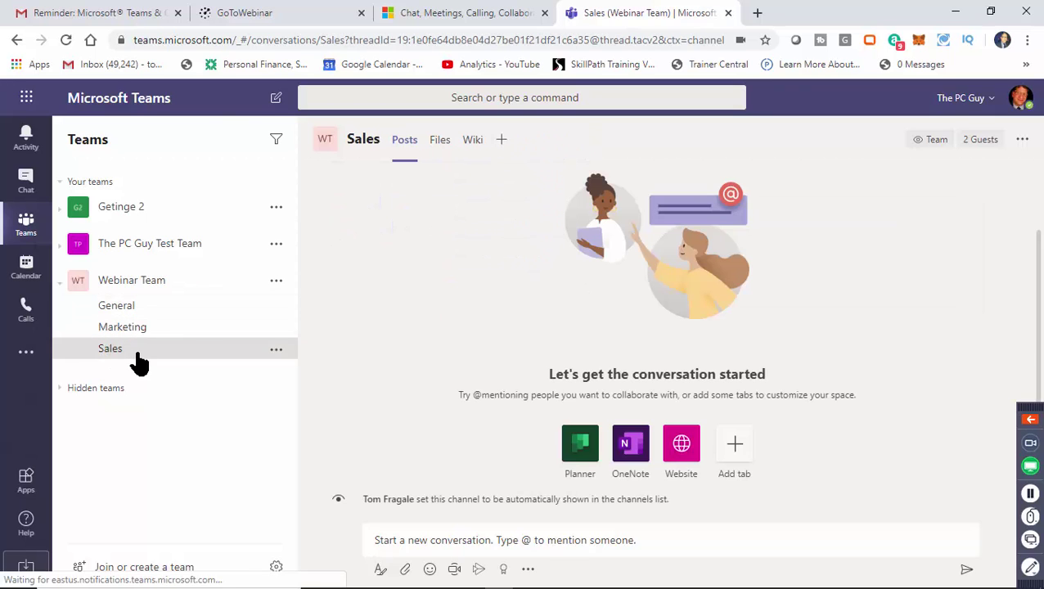
mouse_move(524, 583)
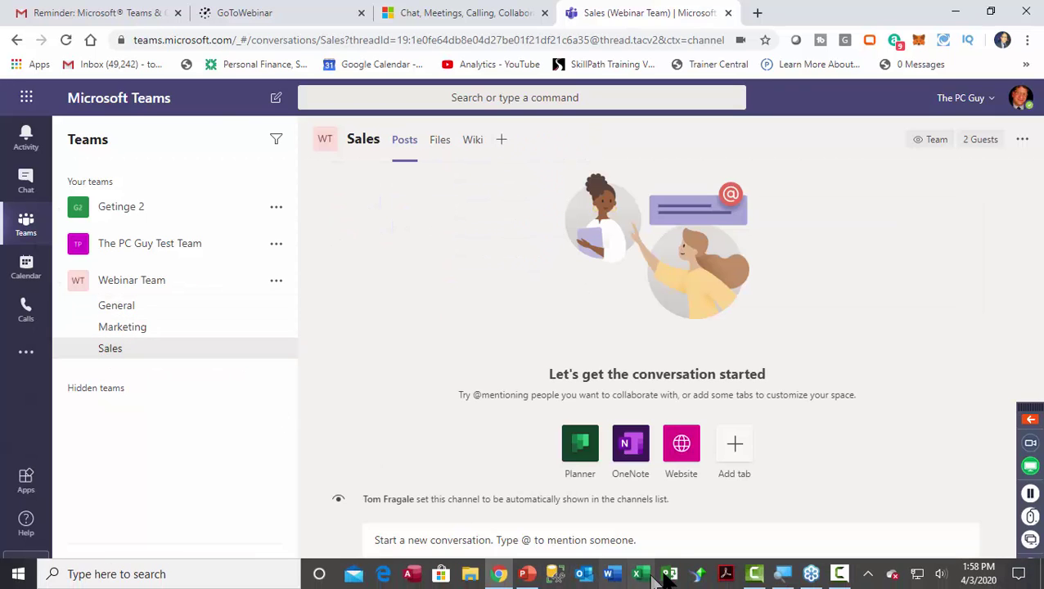
Show slide 16, the Teams Apps page, in PowerPoint, then return to Teams.
left_click(527, 574)
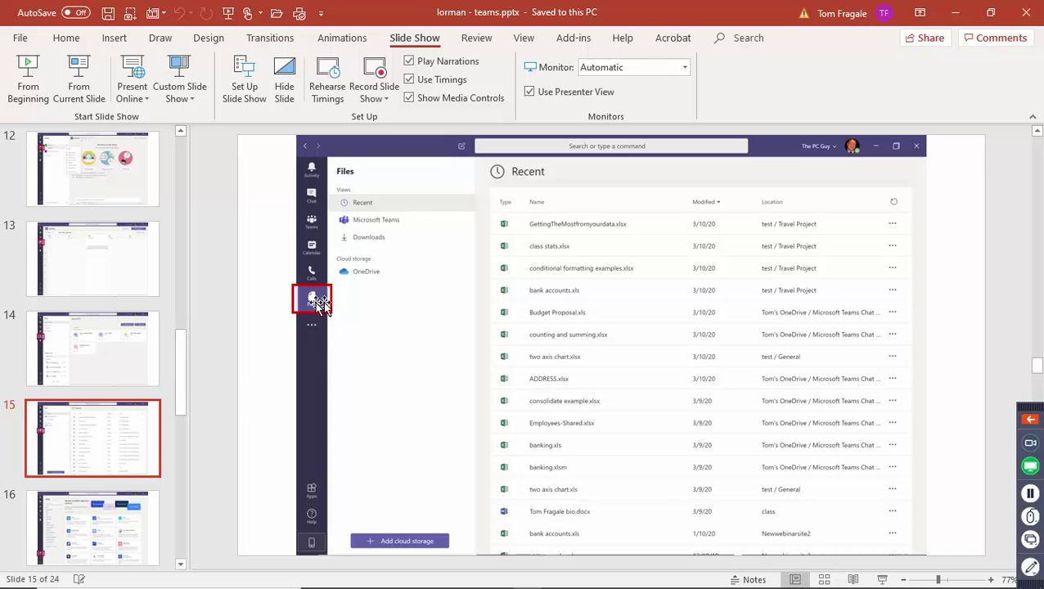
left_click(116, 513)
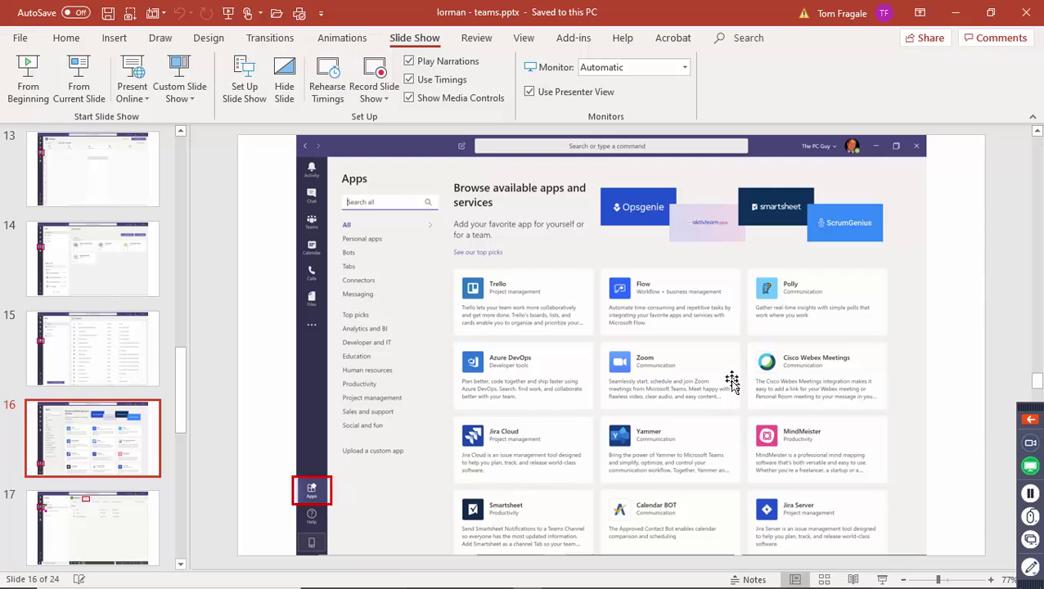
mouse_move(586, 581)
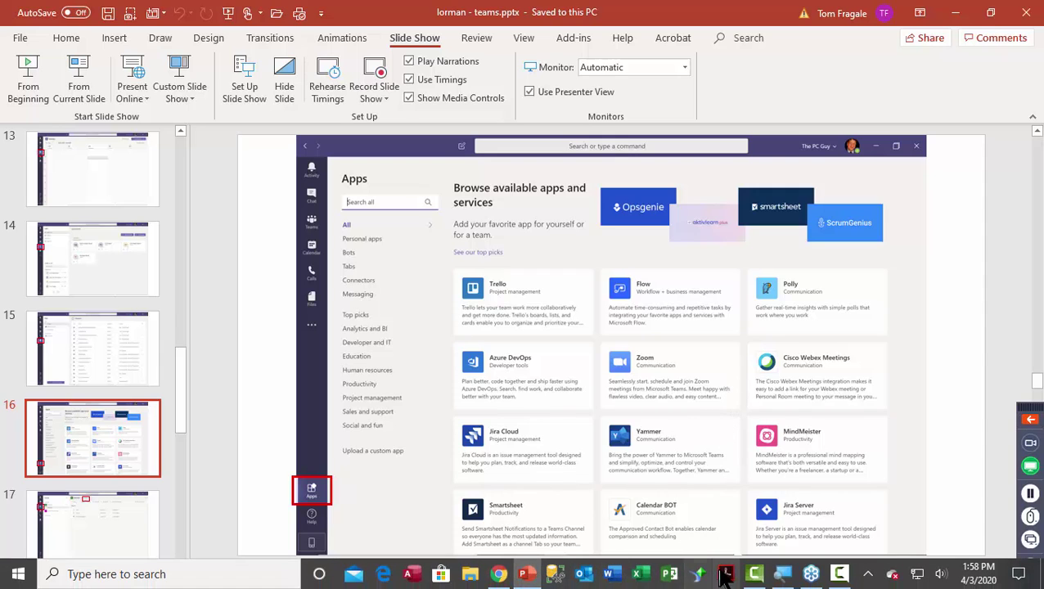
left_click(502, 577)
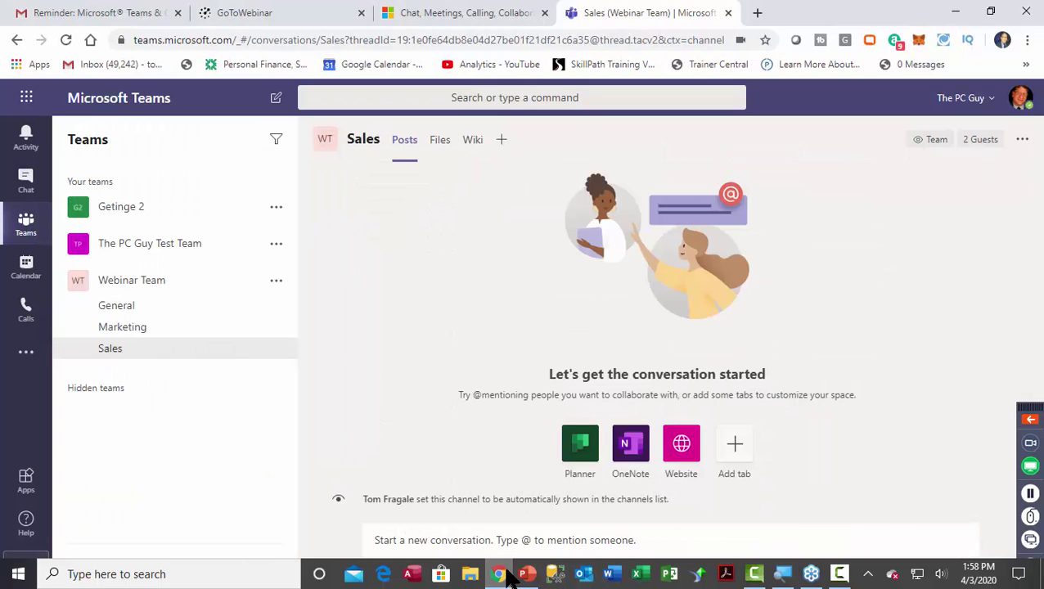
Browse the Teams Apps store cards such as Trello, Flow, Polly and Zoom.
left_click(27, 485)
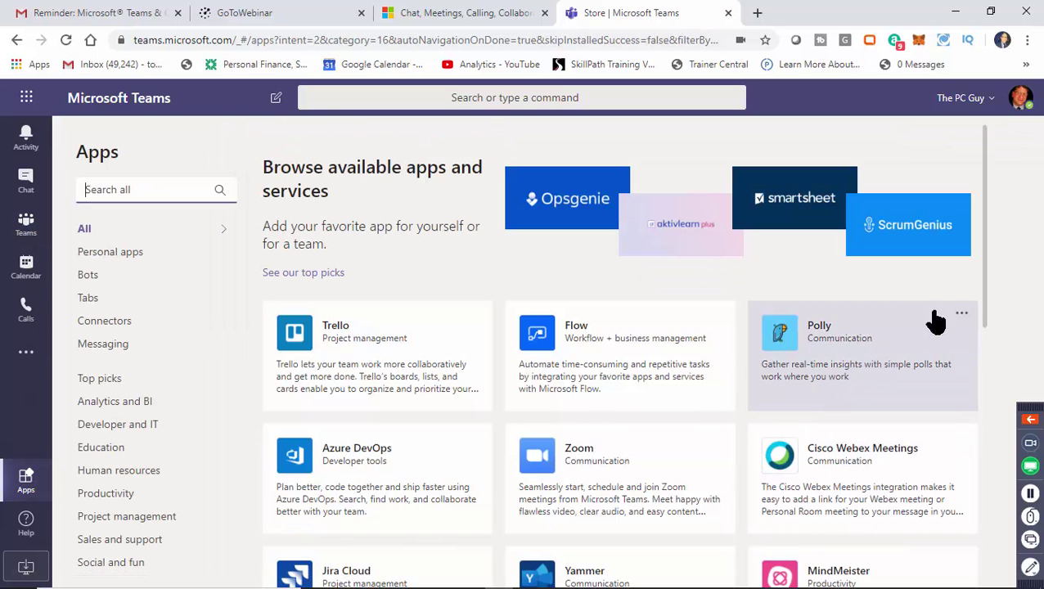
left_click_drag(986, 275, 985, 304)
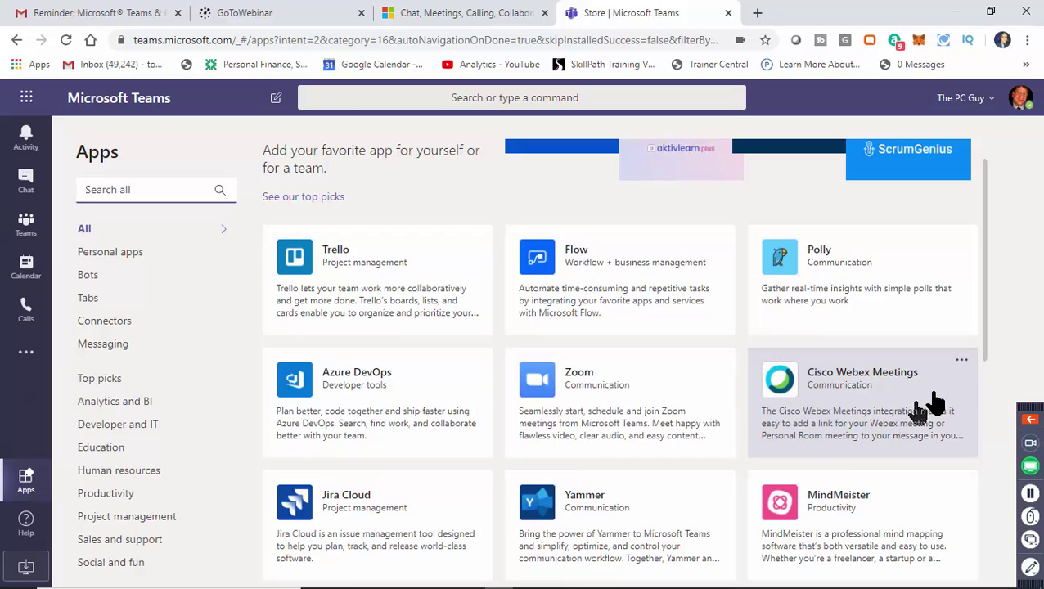
scroll(986, 358, "down", 1)
scroll(985, 352, "down", 5)
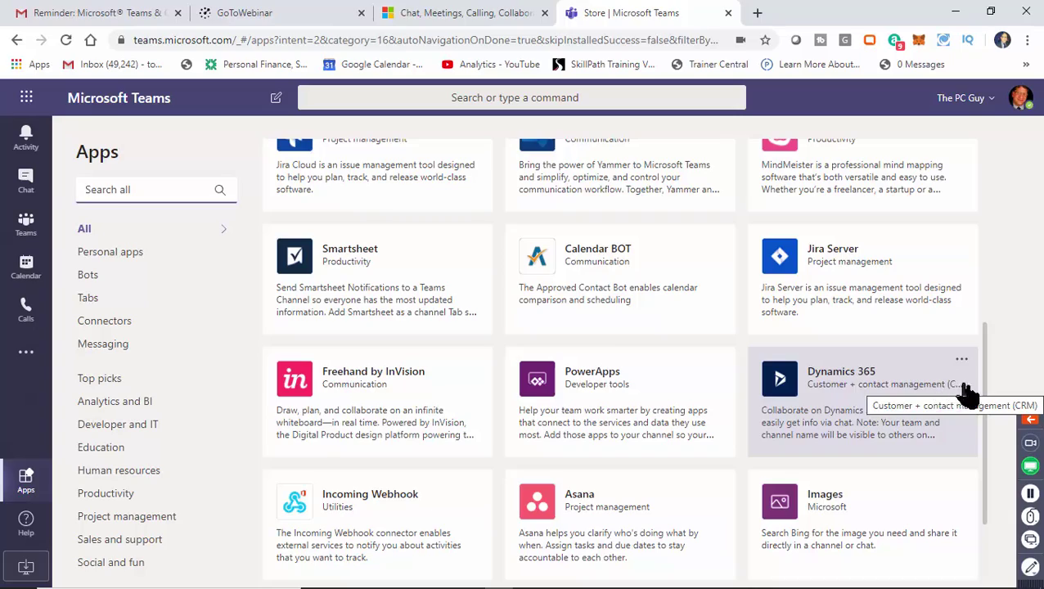
left_click_drag(985, 486, 986, 163)
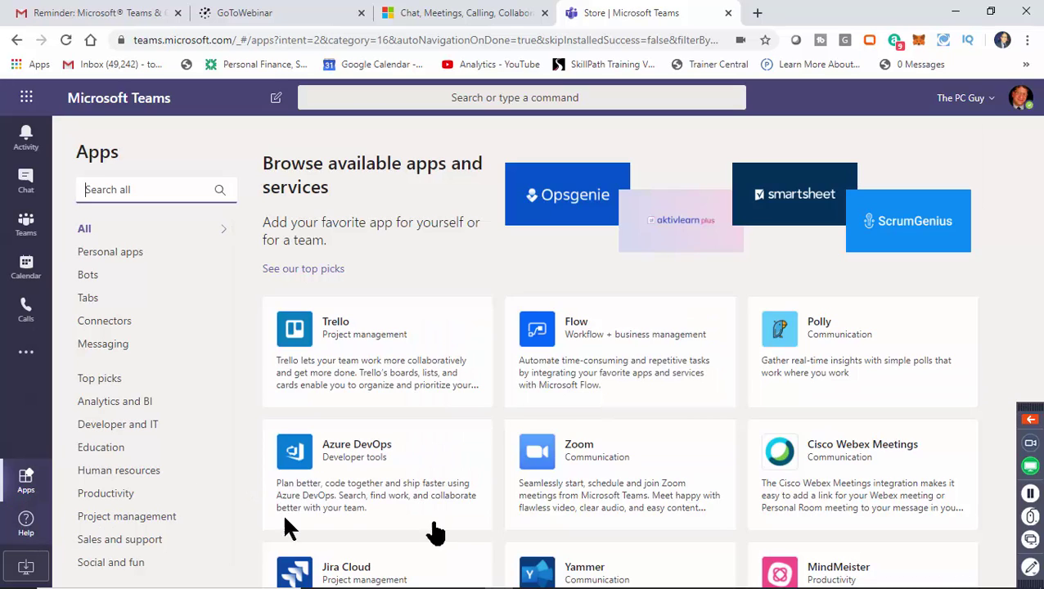
left_click(26, 487)
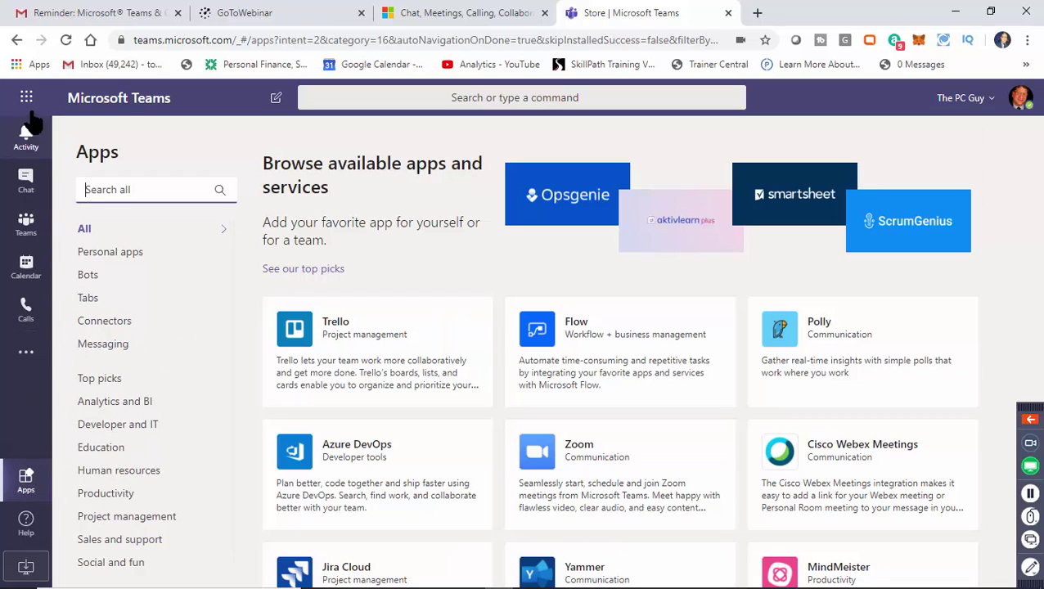
Start adding a PowerPoint tab to the Sales channel, then cancel the empty dialog.
left_click(26, 232)
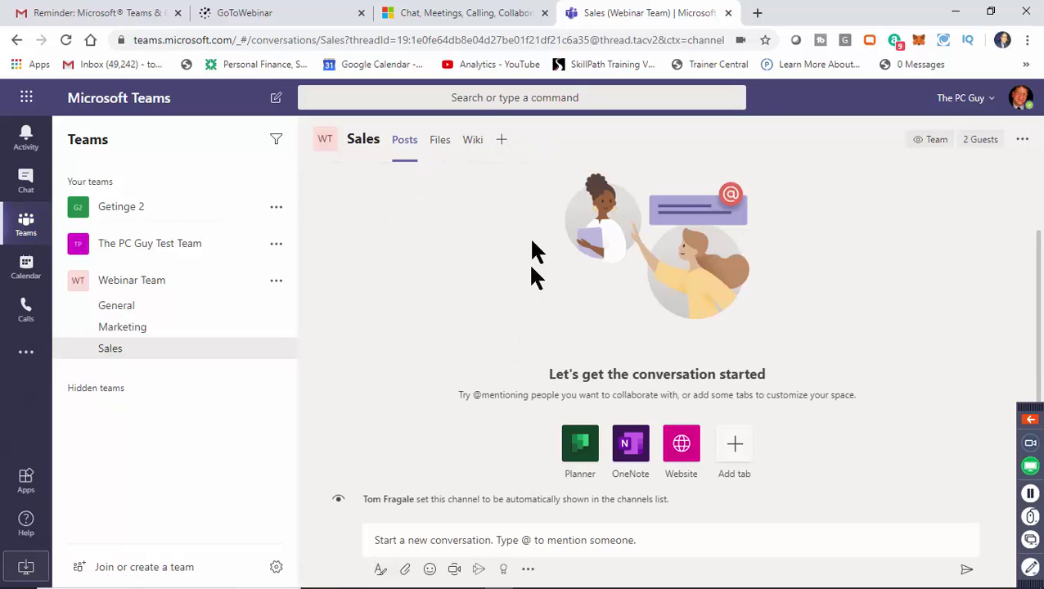
left_click(501, 146)
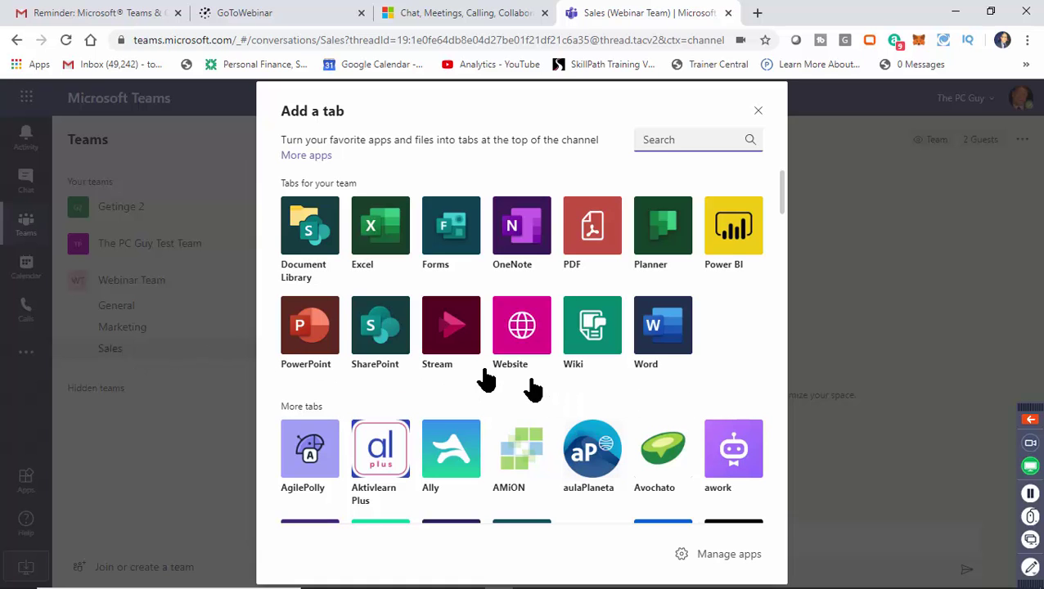
left_click(297, 328)
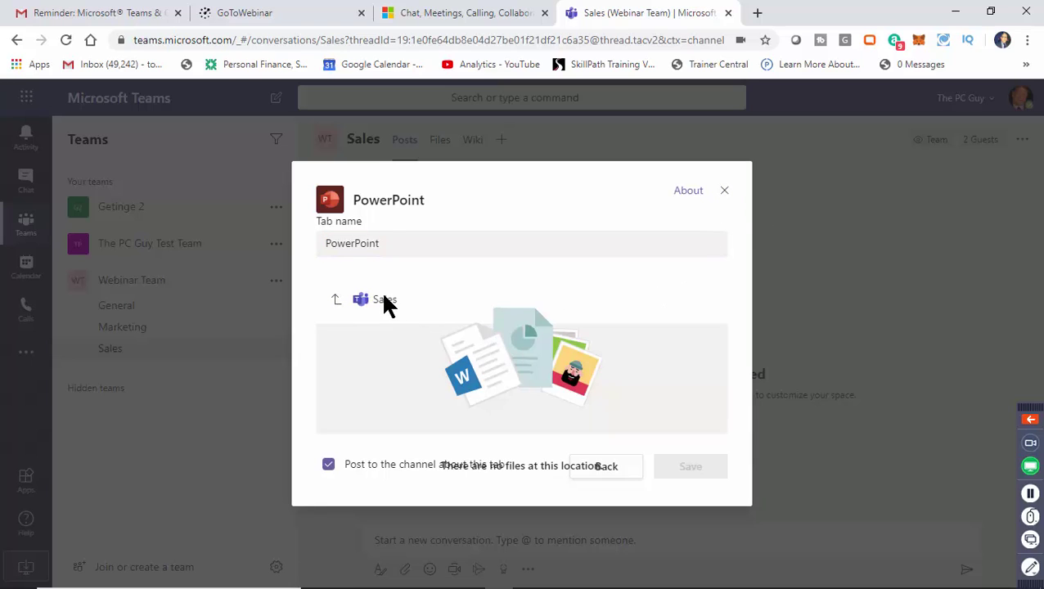
left_click(725, 192)
Add a PowerPoint tab showing lorman - teams.pptx to the Webinar Team's General channel.
left_click(126, 314)
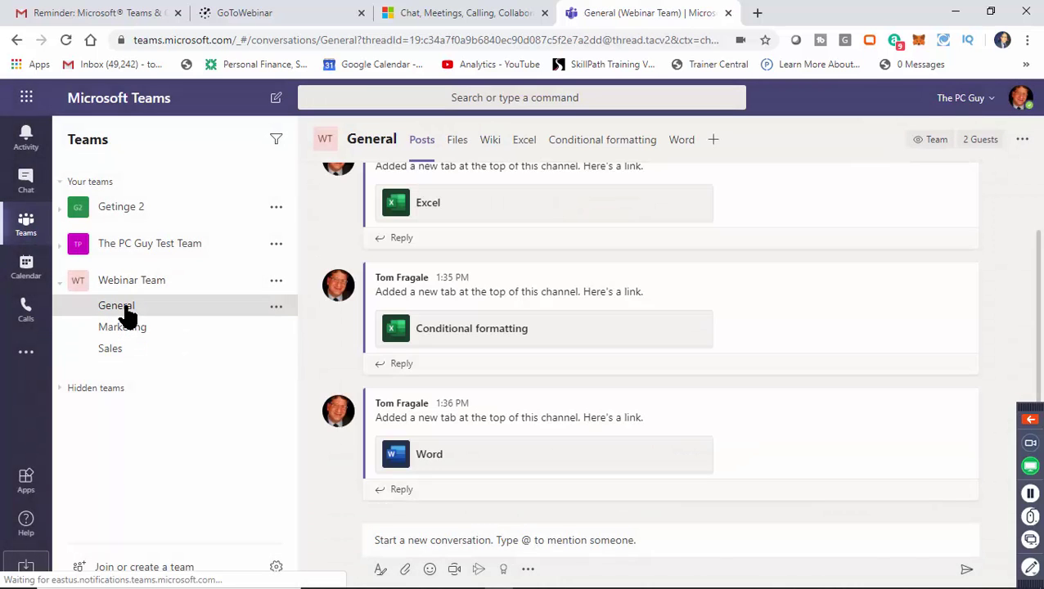
left_click(128, 281)
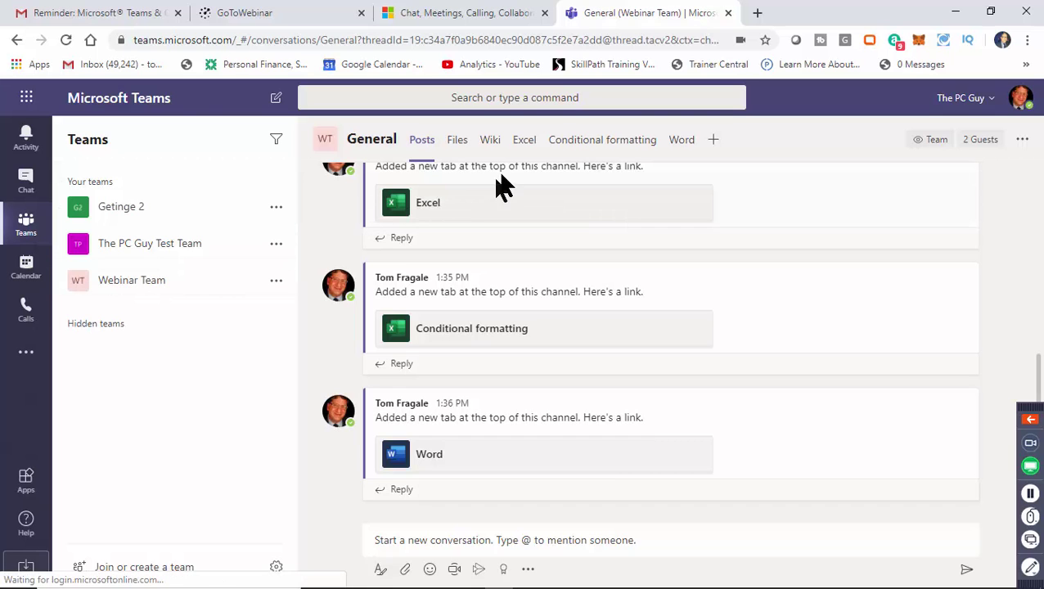
left_click(717, 141)
left_click(300, 340)
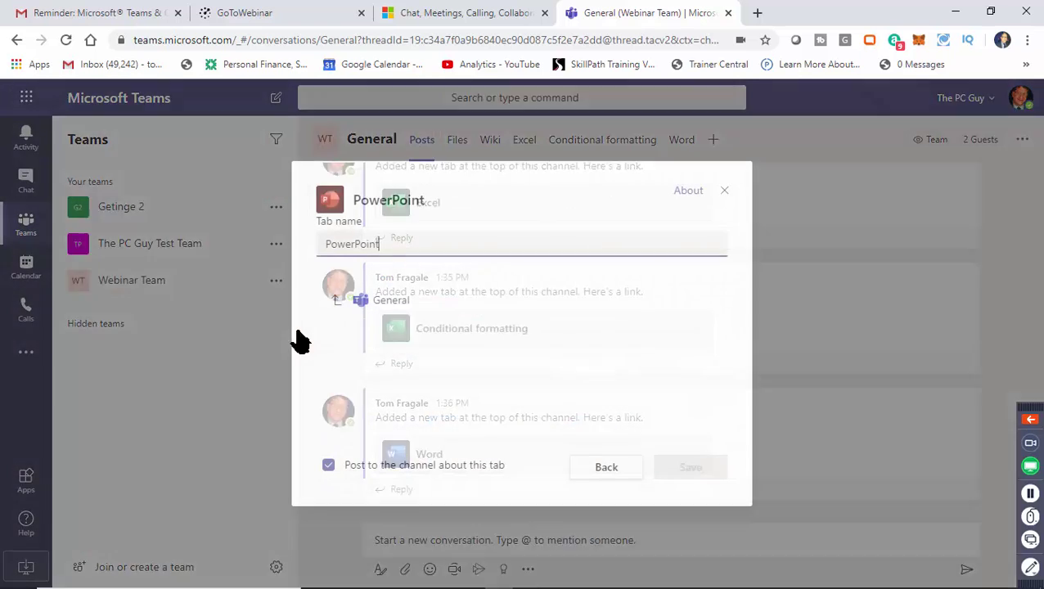
left_click(447, 429)
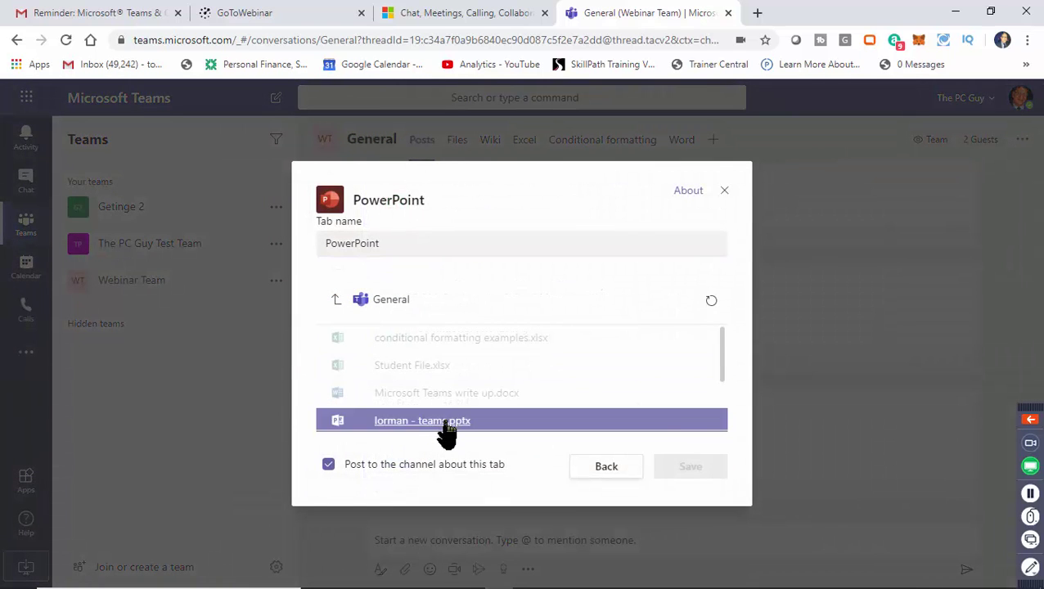
left_click(440, 432)
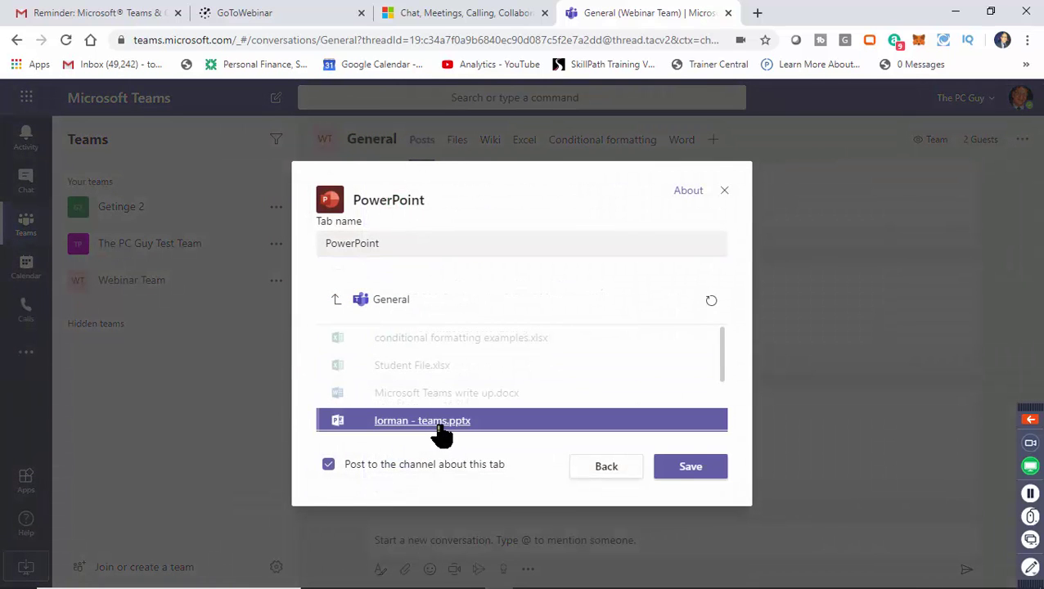
left_click(704, 475)
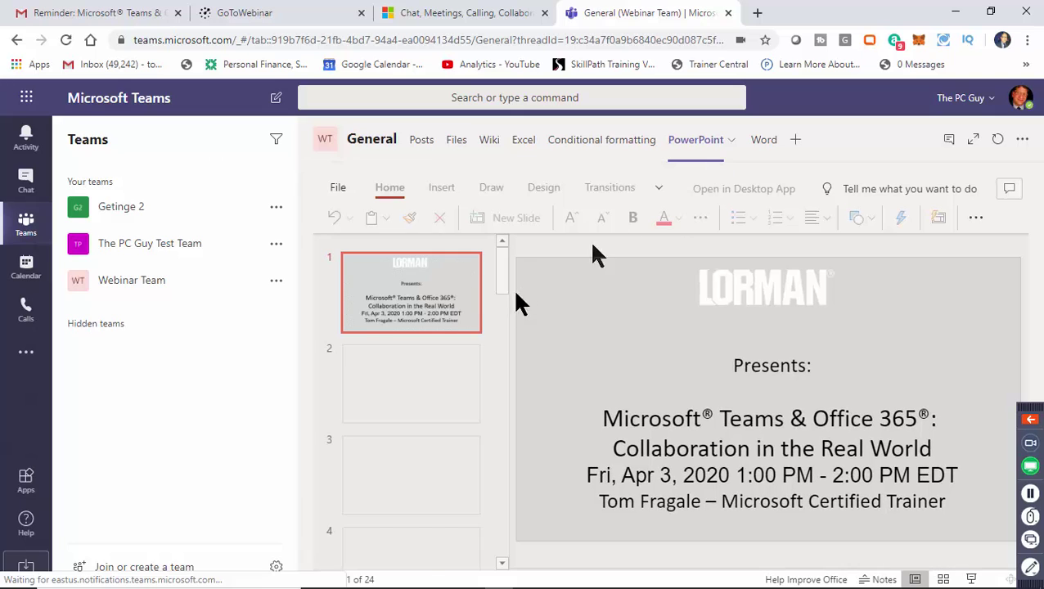
Preview slides 2 and 3, then view the Conditional formatting, Word and Files tabs.
left_click(409, 391)
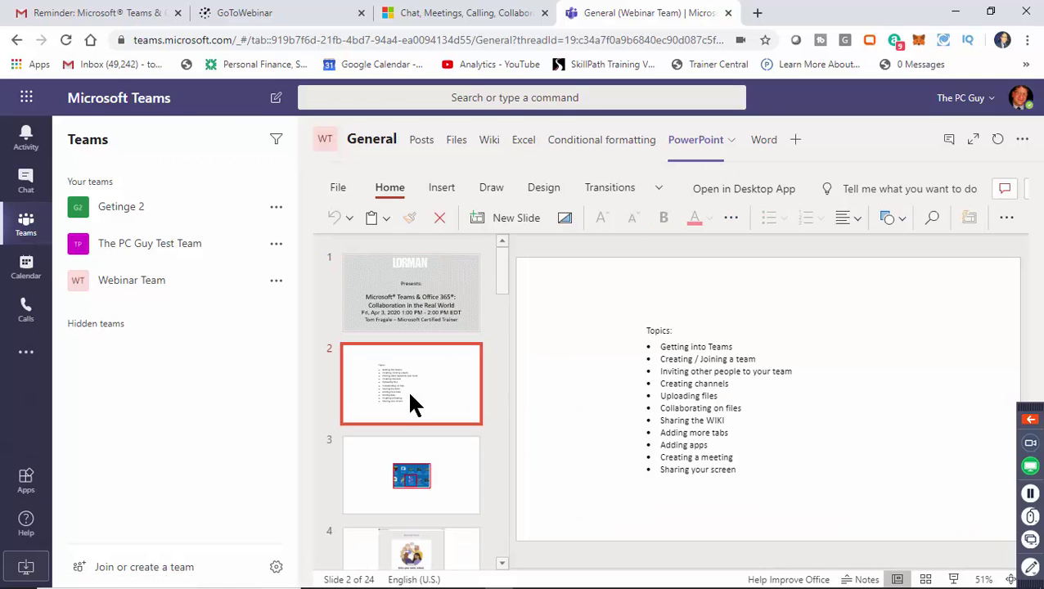
left_click(409, 471)
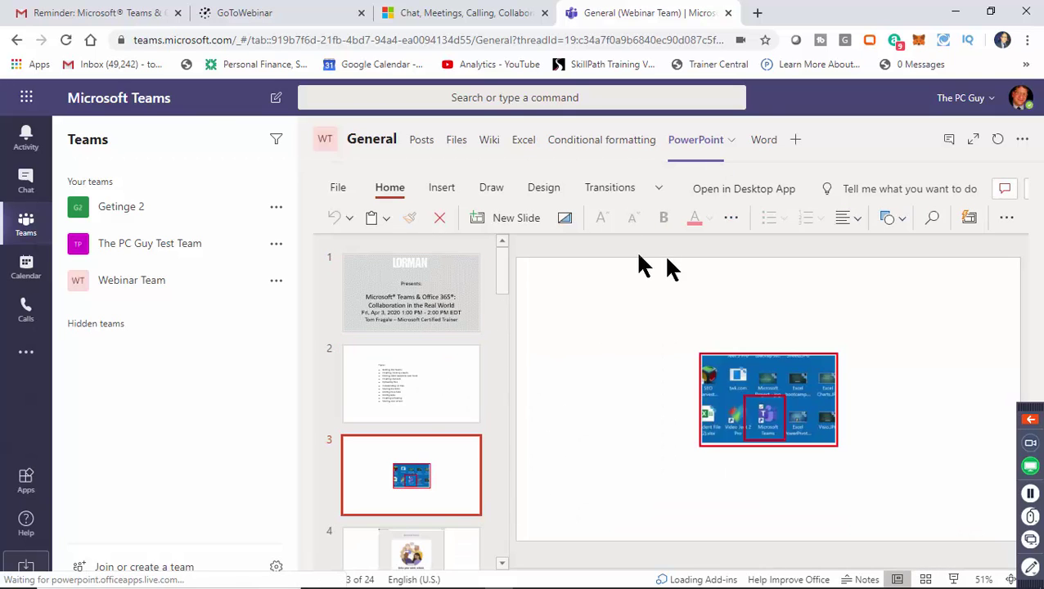
left_click(632, 143)
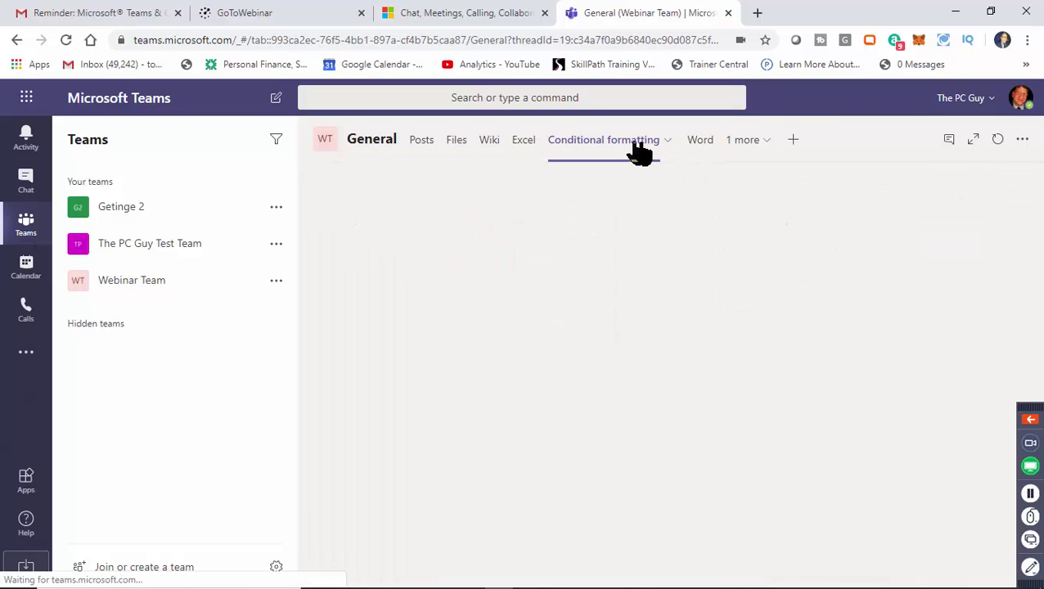
left_click(705, 147)
left_click(744, 139)
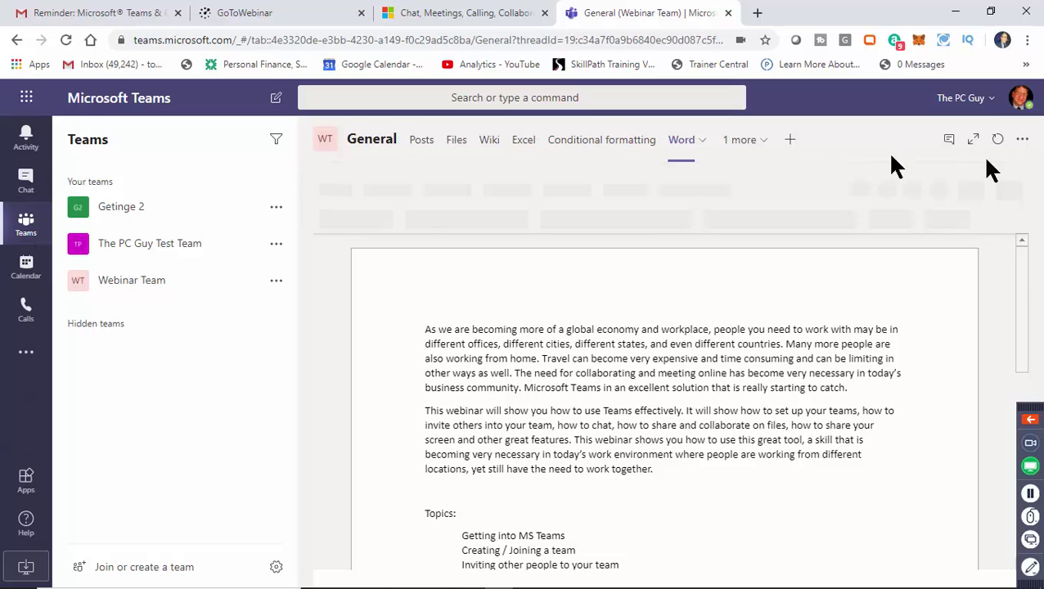
left_click(453, 142)
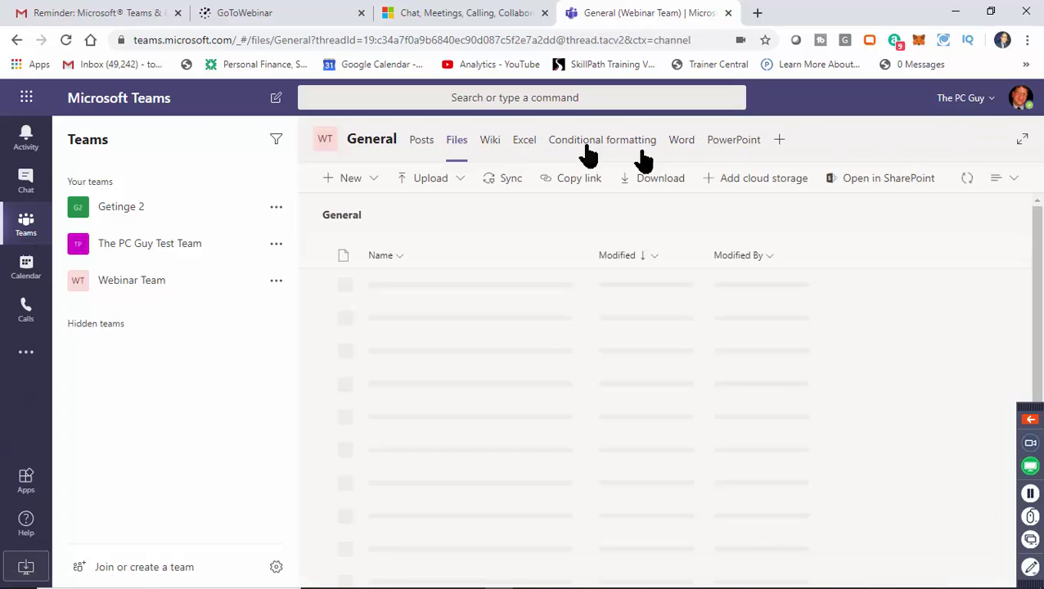
mouse_move(742, 583)
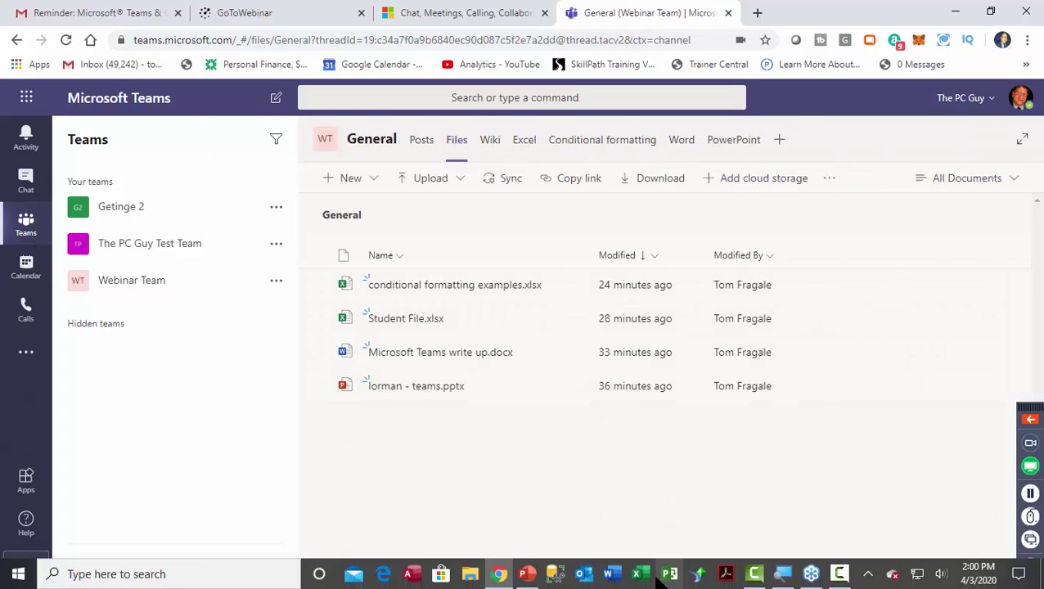
Step the desktop deck through slides 17, 18 and 19 to slide 20, Add a tab.
left_click(527, 574)
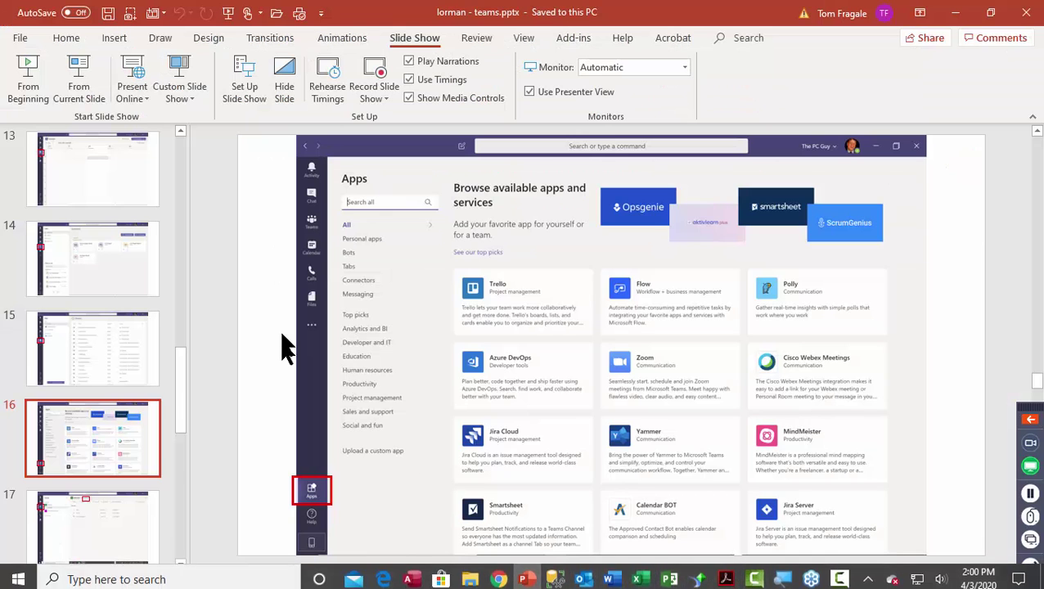
left_click(110, 507)
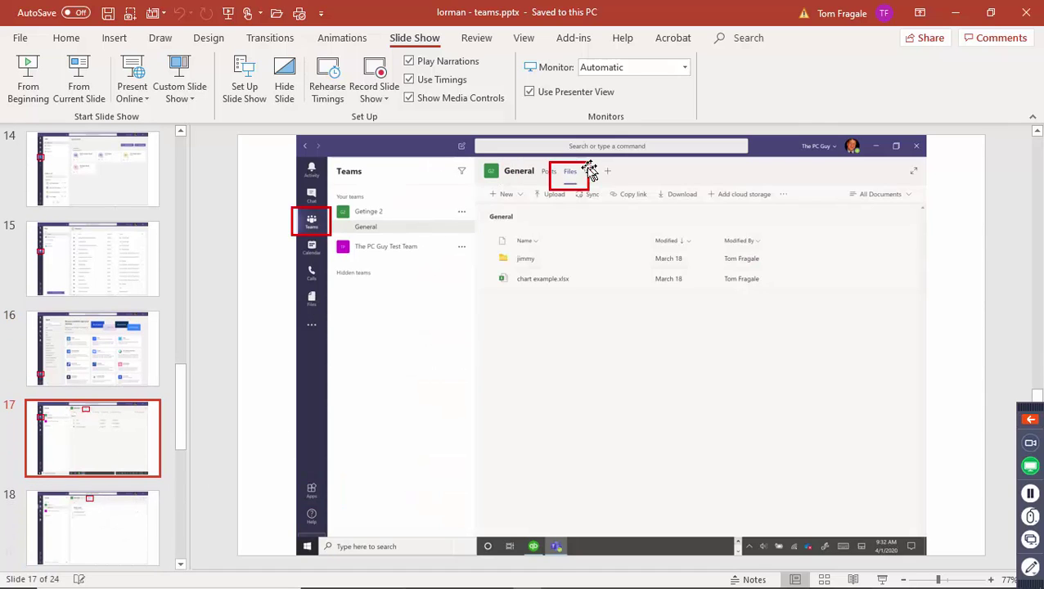
left_click(125, 524)
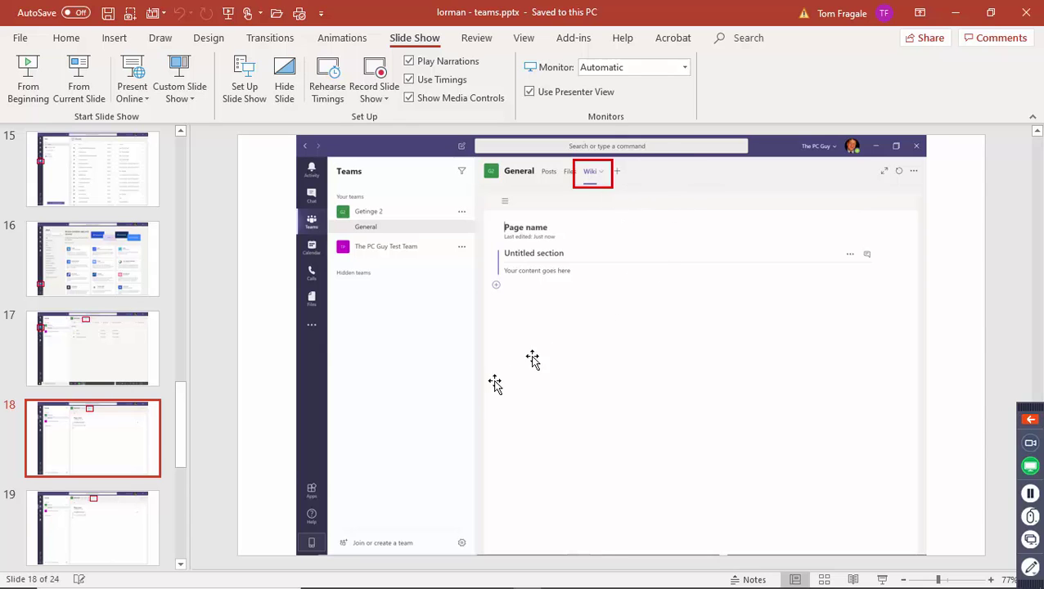
left_click(106, 532)
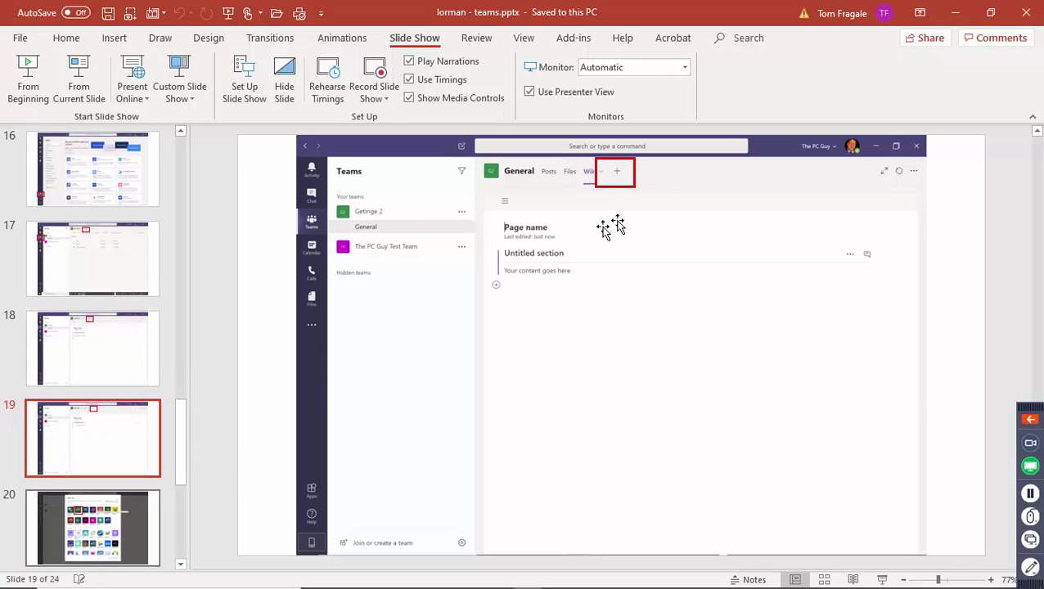
left_click(110, 512)
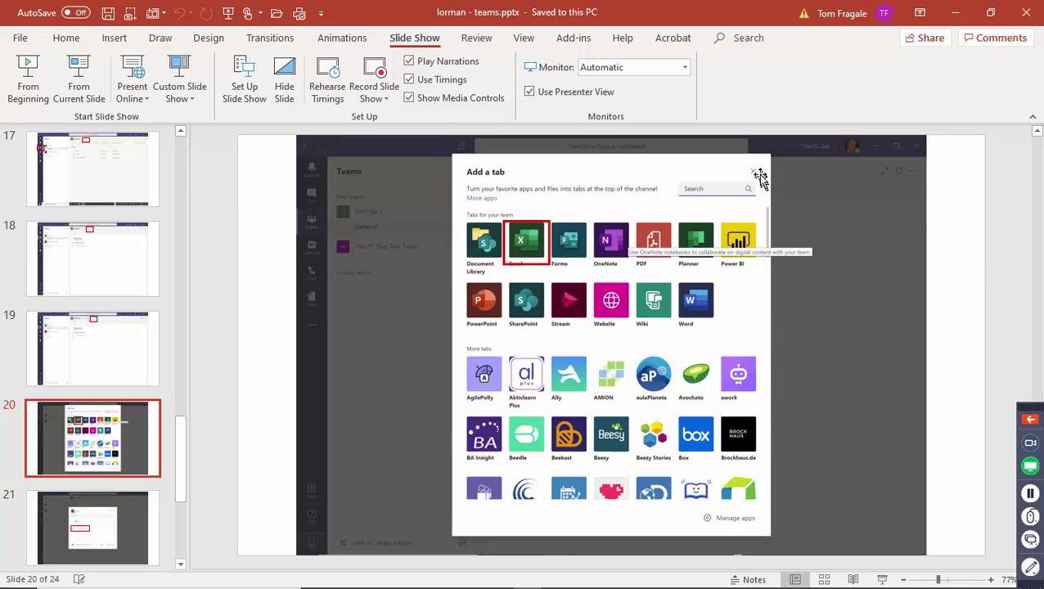
Page through slides 21 to 24 of the deck, then bring Teams in Chrome back.
left_click(99, 529)
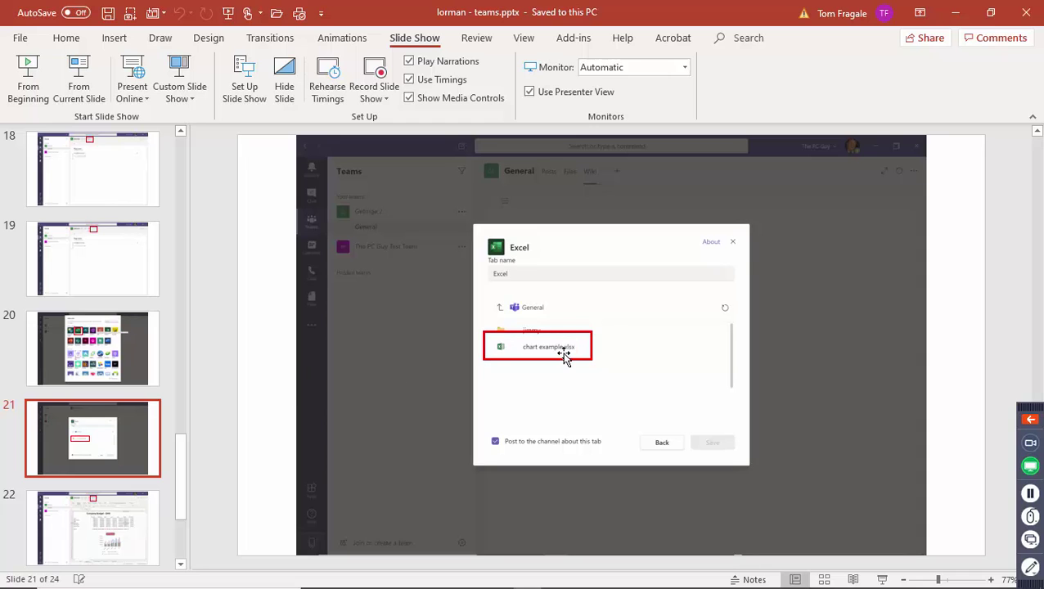
left_click(107, 520)
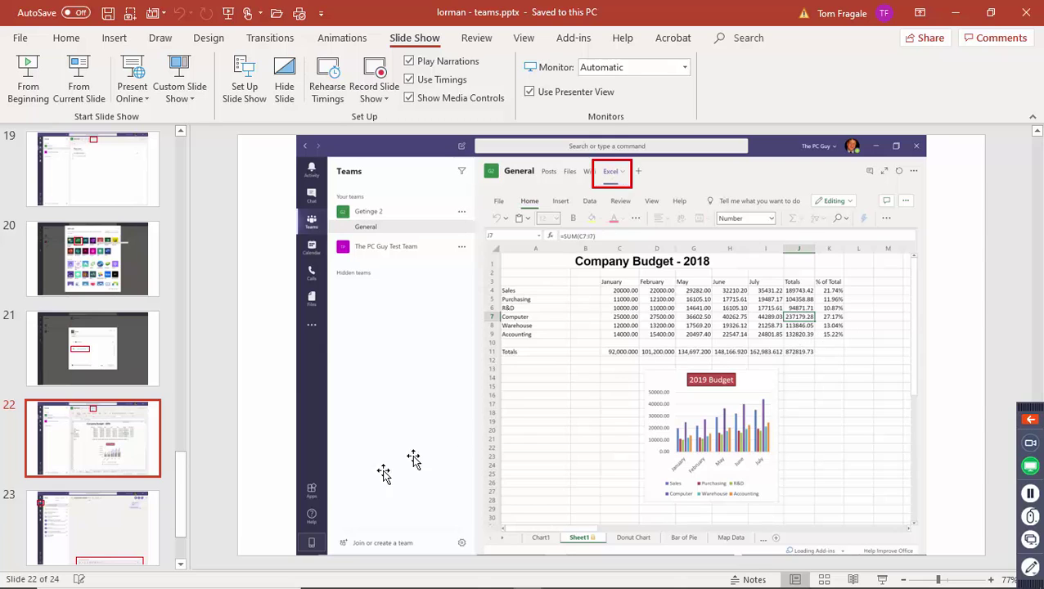
scroll(184, 512, "down", 3)
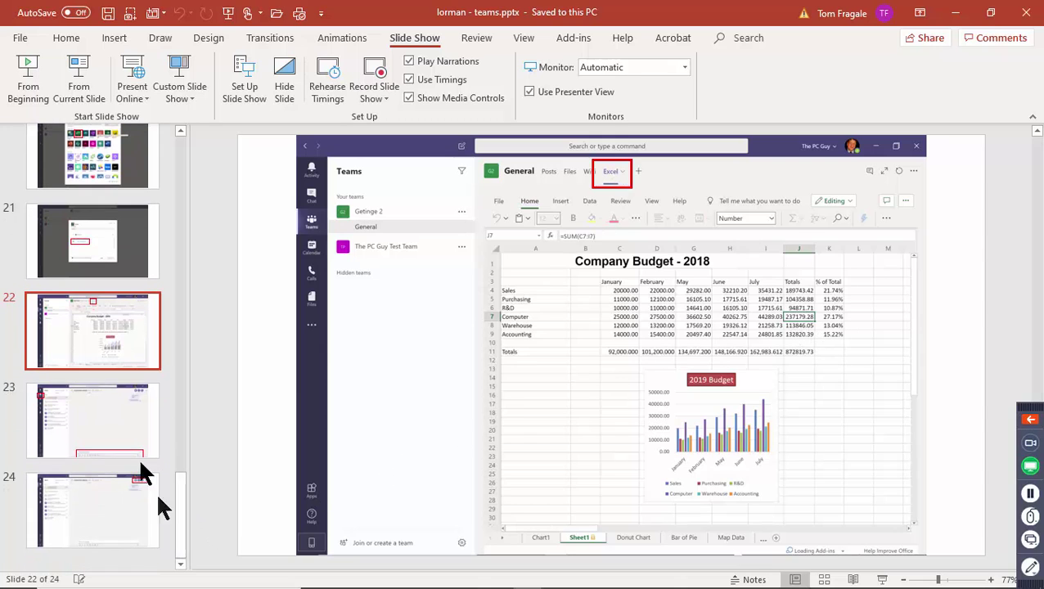
left_click(97, 430)
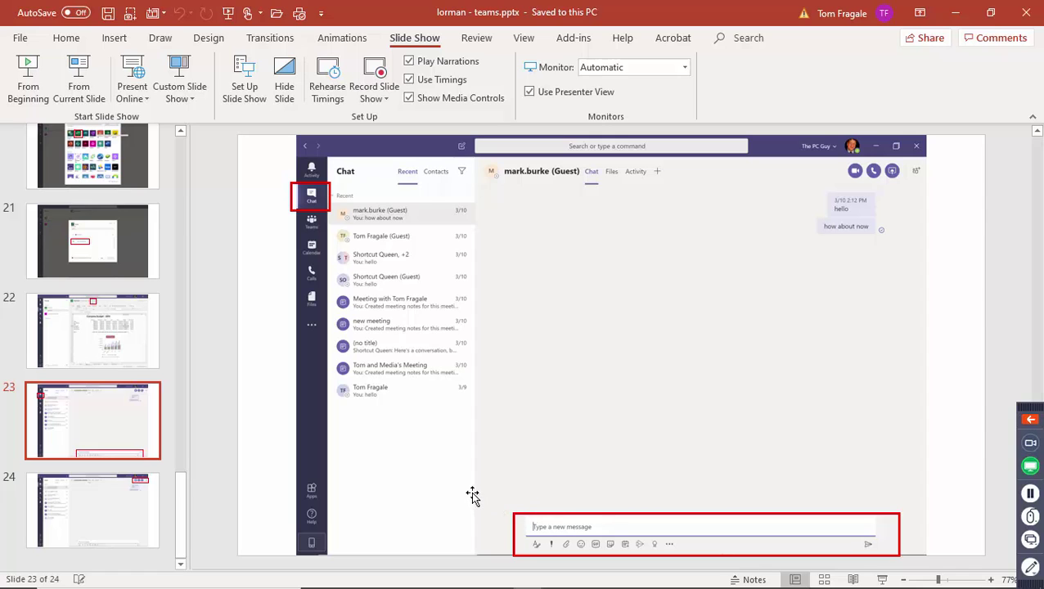
left_click(97, 512)
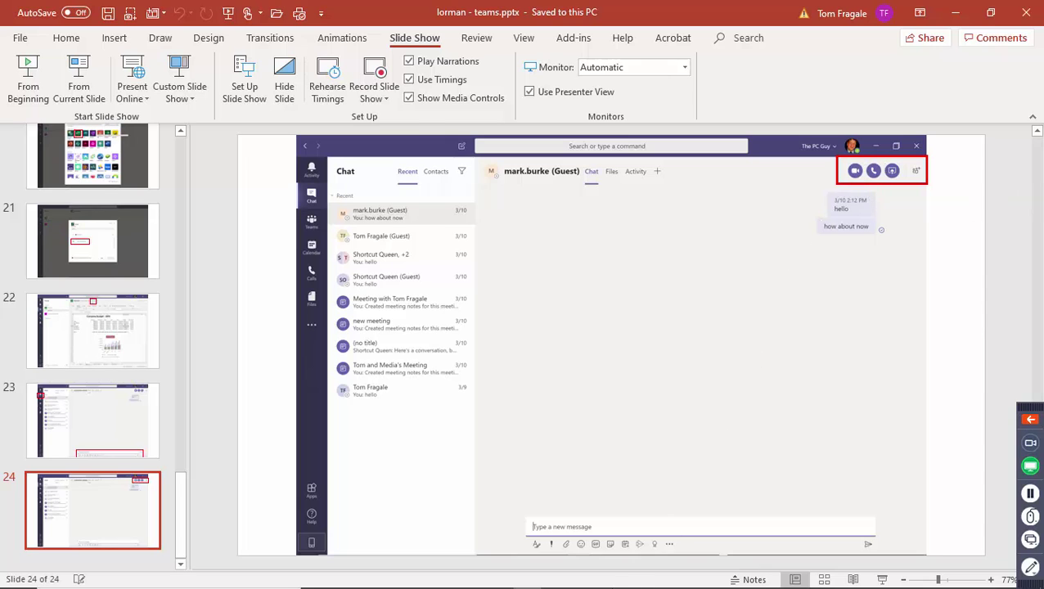
mouse_move(598, 583)
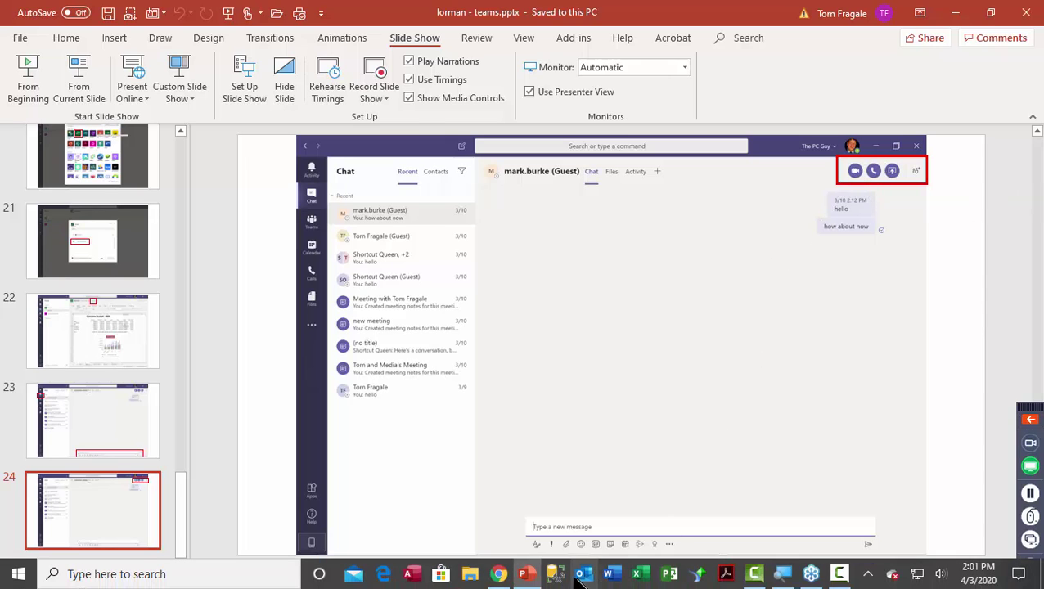
left_click(501, 574)
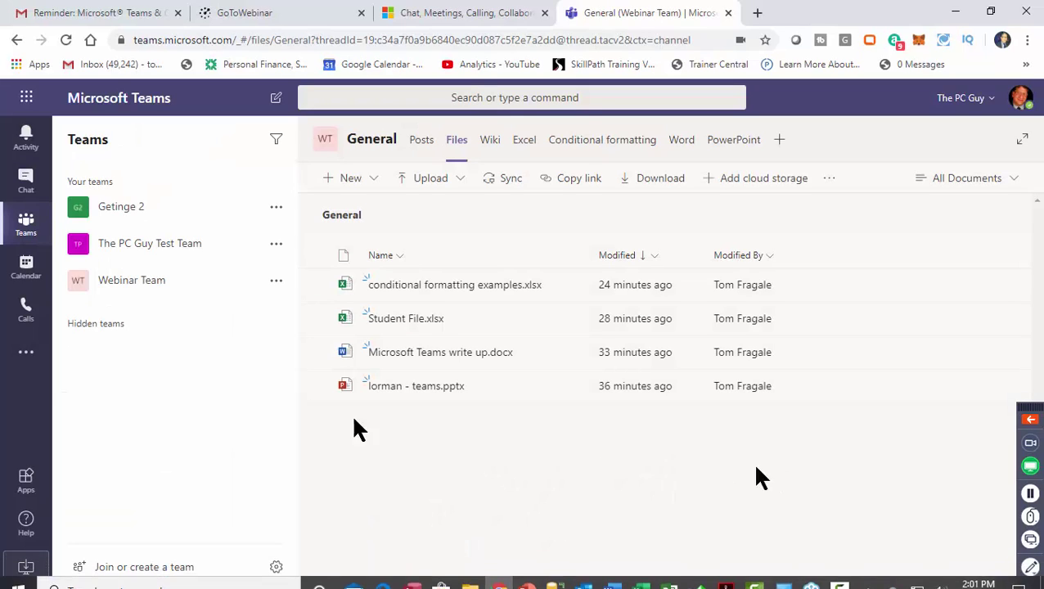
From the meeting chat sharing 1stQuarterSales.xlsx, join the meeting to reach its pre-join screen.
left_click(26, 180)
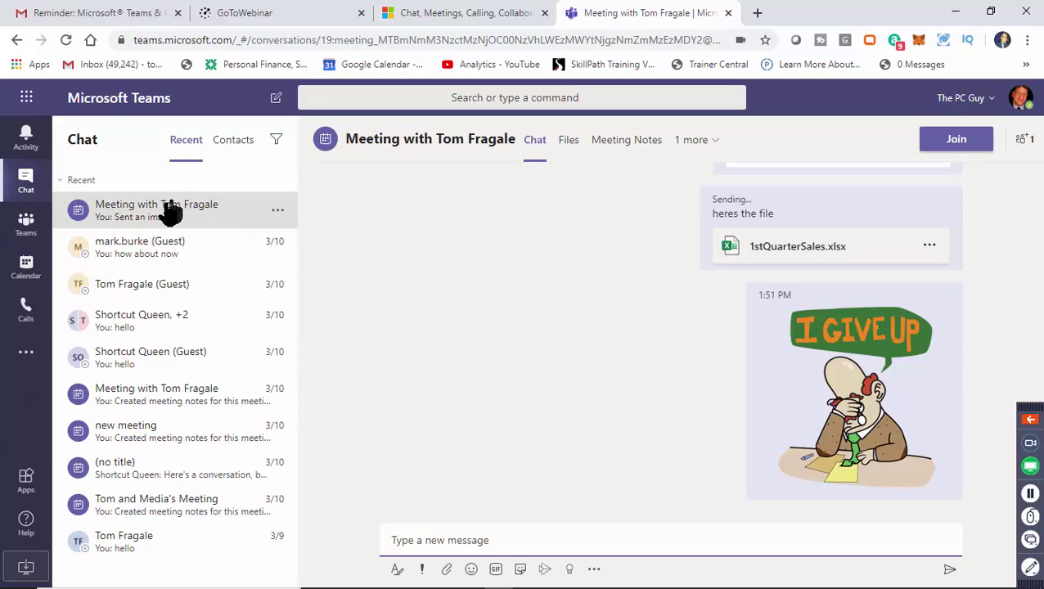
left_click(948, 149)
left_click(950, 149)
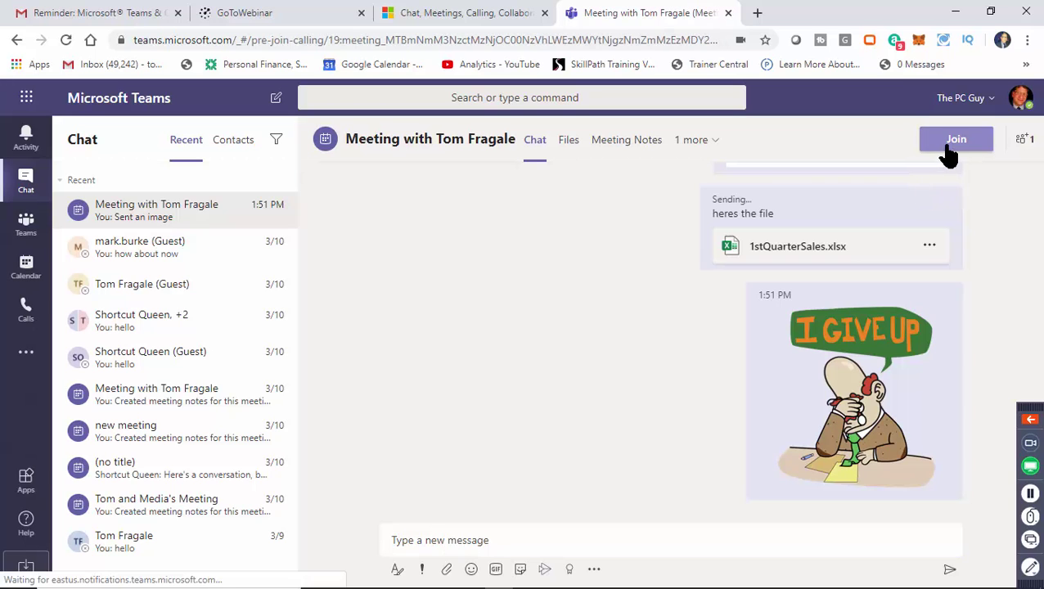